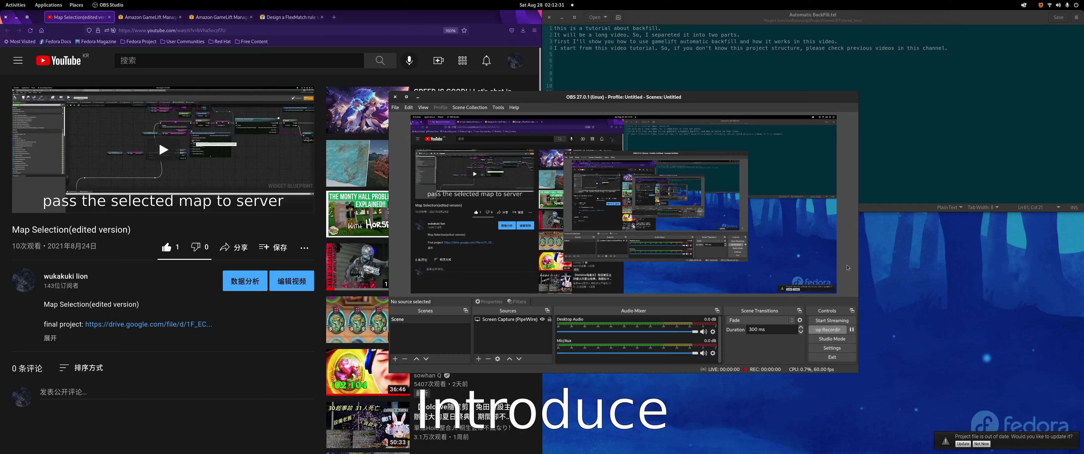
- Highlight the introduction lines in the Automatic Backfill notes and part of the video title
left_click(902, 144)
left_click_drag(563, 31, 767, 39)
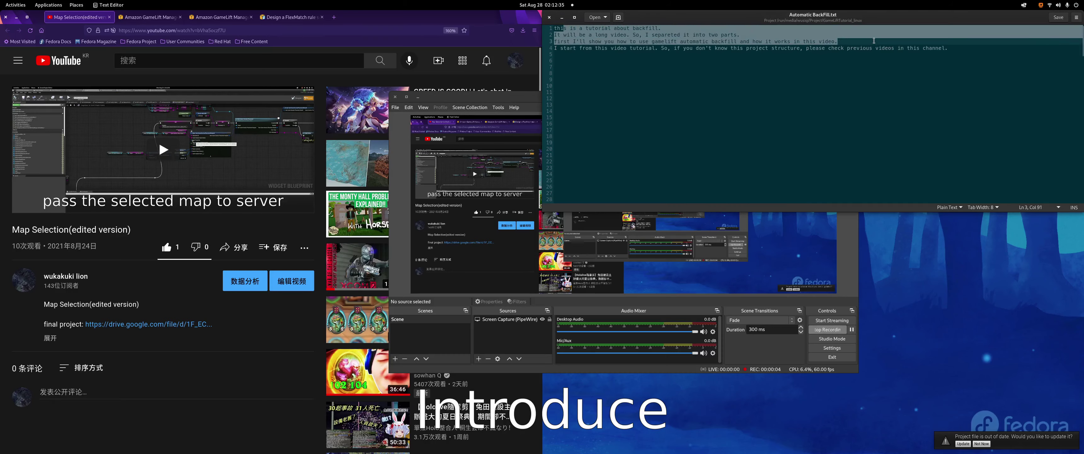
left_click_drag(873, 41, 960, 46)
left_click(943, 71)
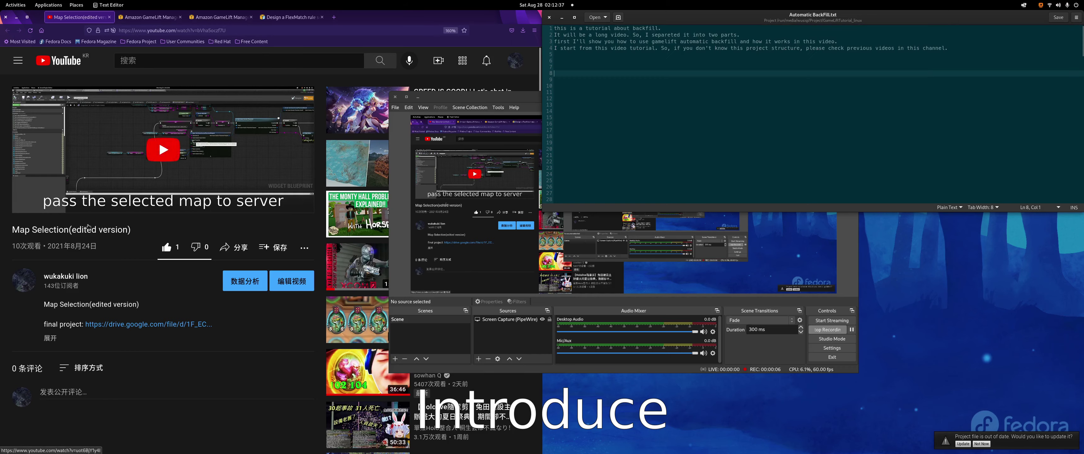
left_click_drag(25, 229, 156, 233)
left_click(156, 233)
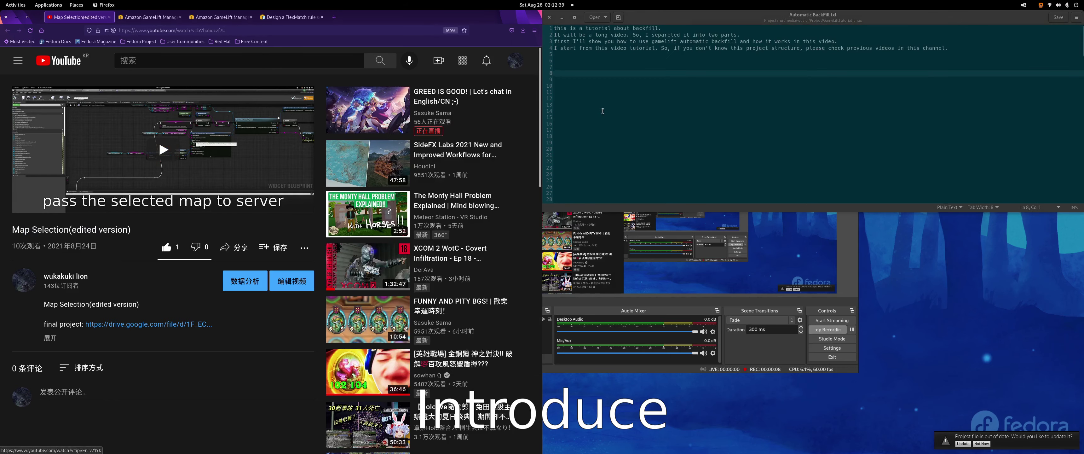
- Scroll the notes to the backfill explanation, highlight it, and show the GameMatchmaking configuration page
scroll(608, 117, "down", 3)
scroll(609, 117, "down", 3)
scroll(608, 117, "down", 2)
scroll(609, 117, "up", 1)
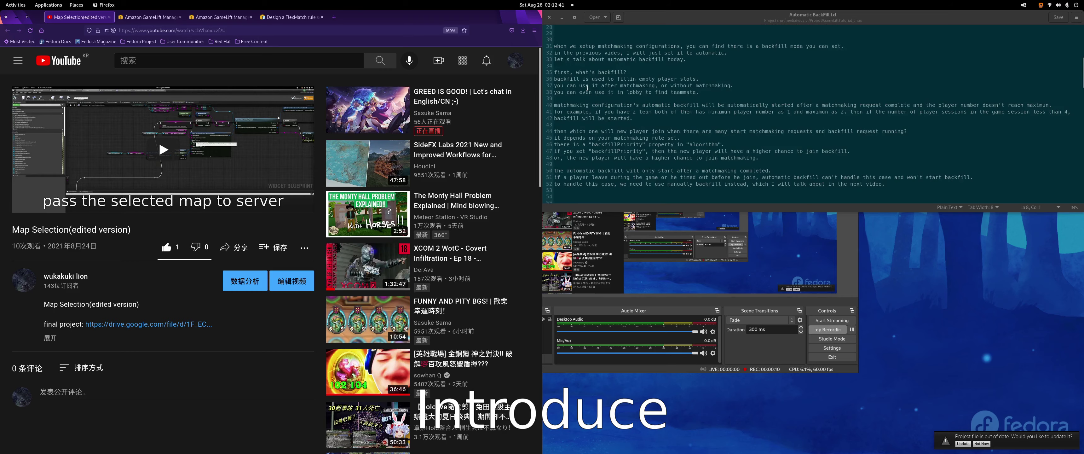
mouse_move(554, 46)
left_mouse_down()
mouse_move(742, 44)
mouse_move(810, 57)
left_mouse_up()
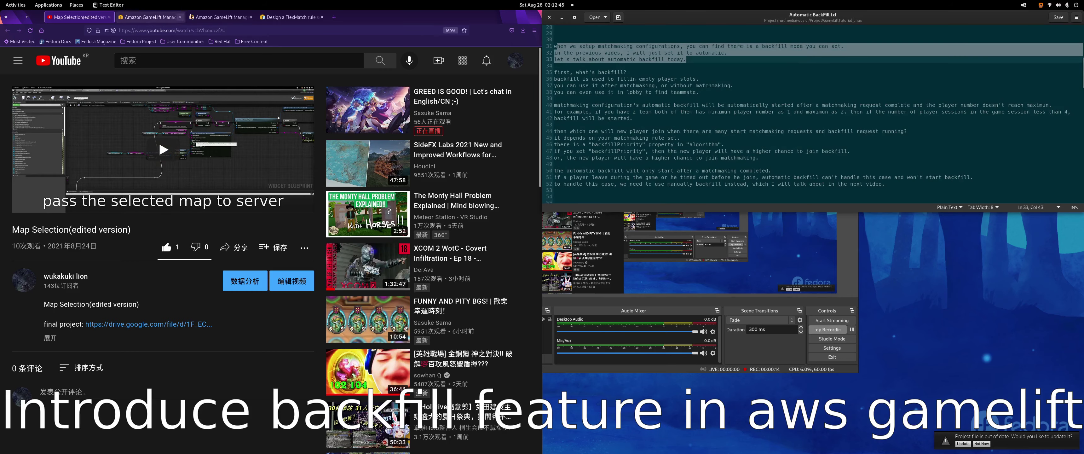
left_click(217, 17)
- Check GameMatchmaking's Automatic backfill mode in its edit page, then highlight the backfill definition in the notes
left_click(33, 110)
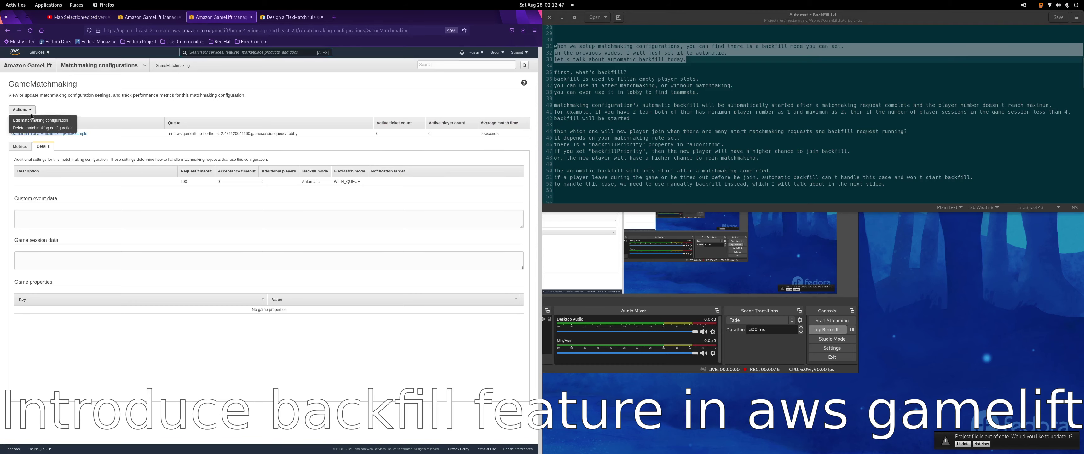
left_click(31, 120)
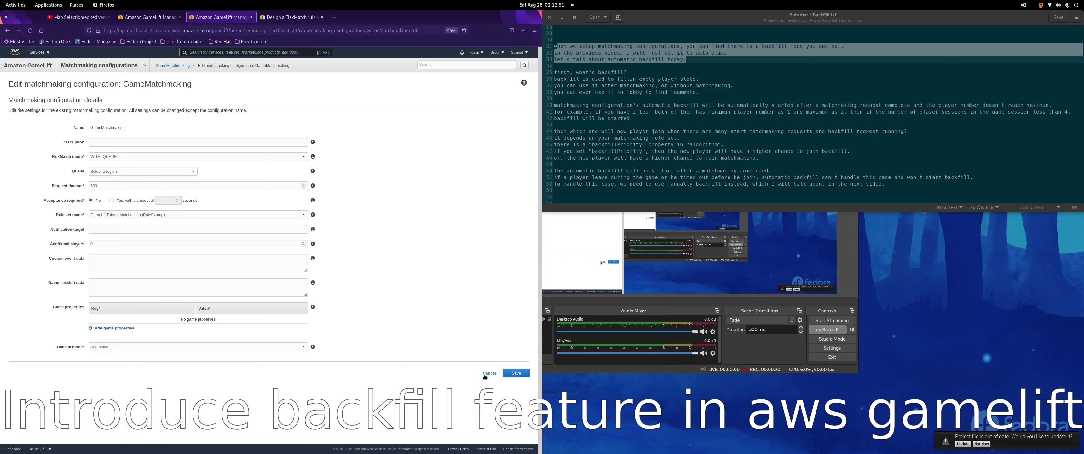
left_click(593, 77)
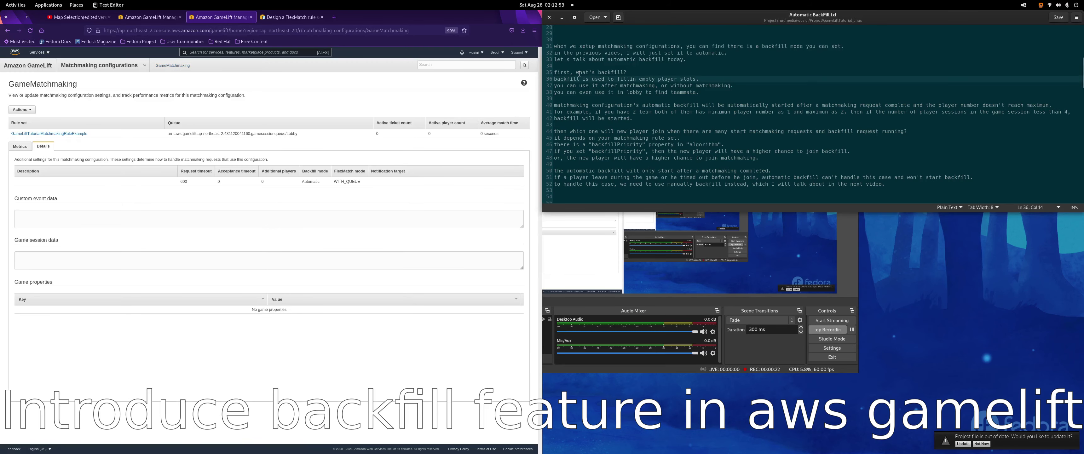
left_click_drag(561, 72, 686, 83)
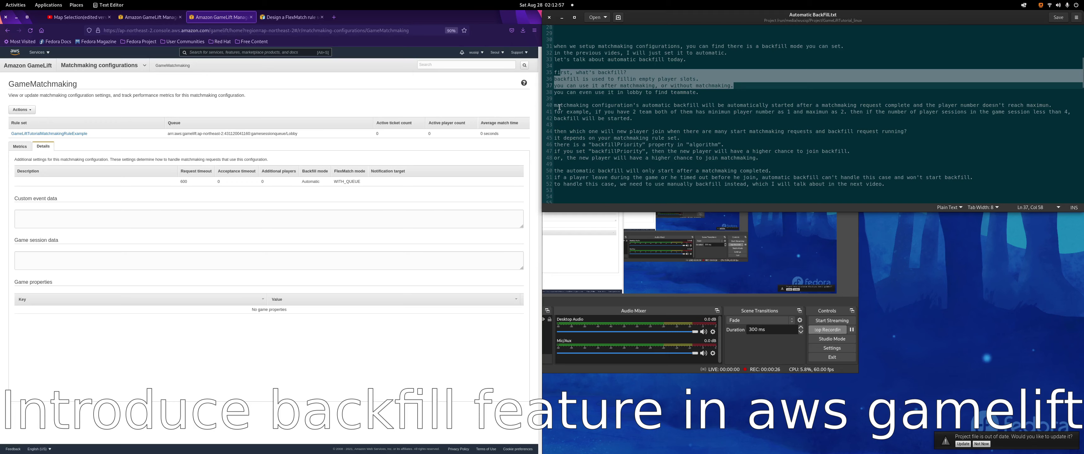
- Highlight the automatic backfill explanation and priority question, then view the FlexMatch rule-set docs on backfillPriority
left_click_drag(559, 105, 825, 107)
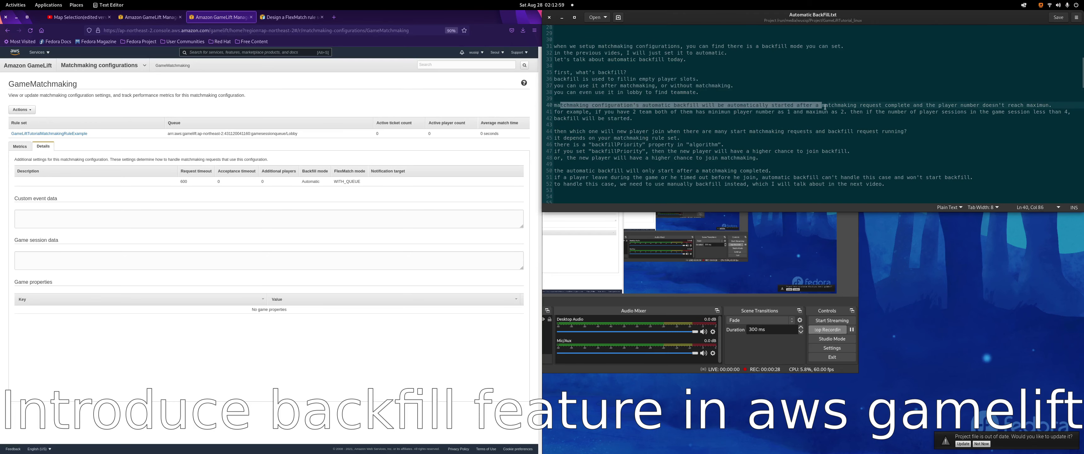
left_click_drag(969, 106, 1078, 117)
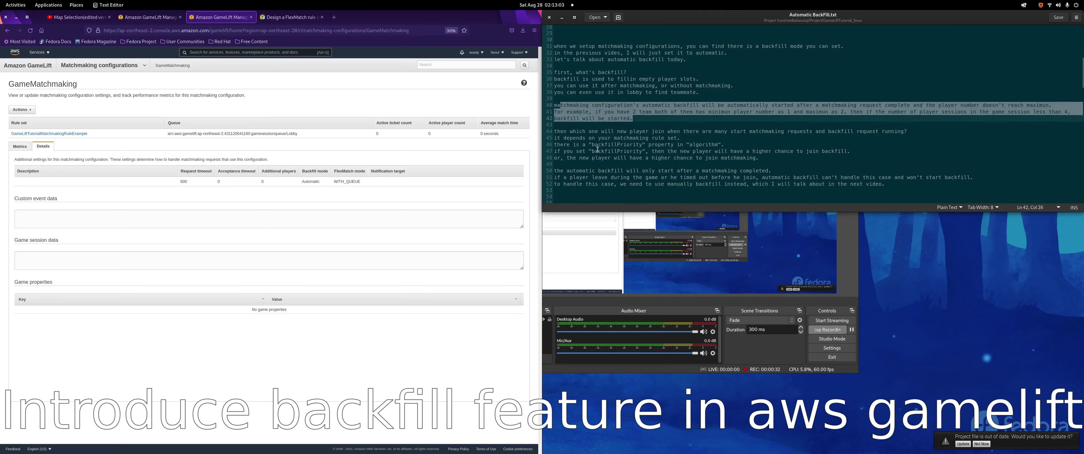
left_click(556, 131)
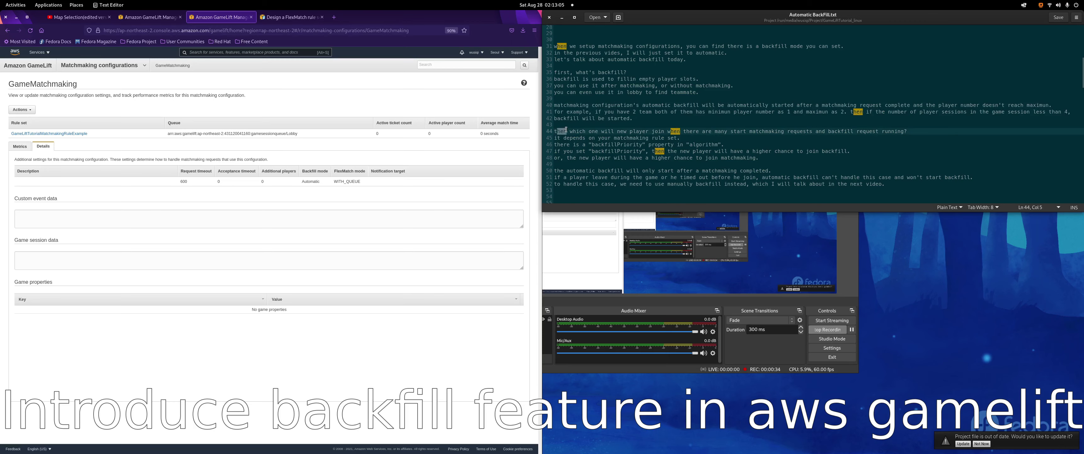
left_click_drag(566, 130, 912, 127)
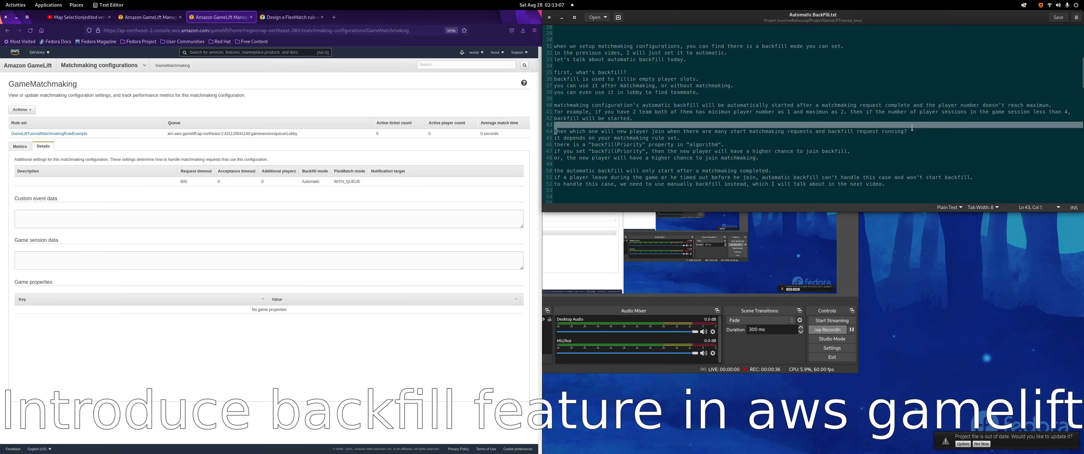
left_click(293, 20)
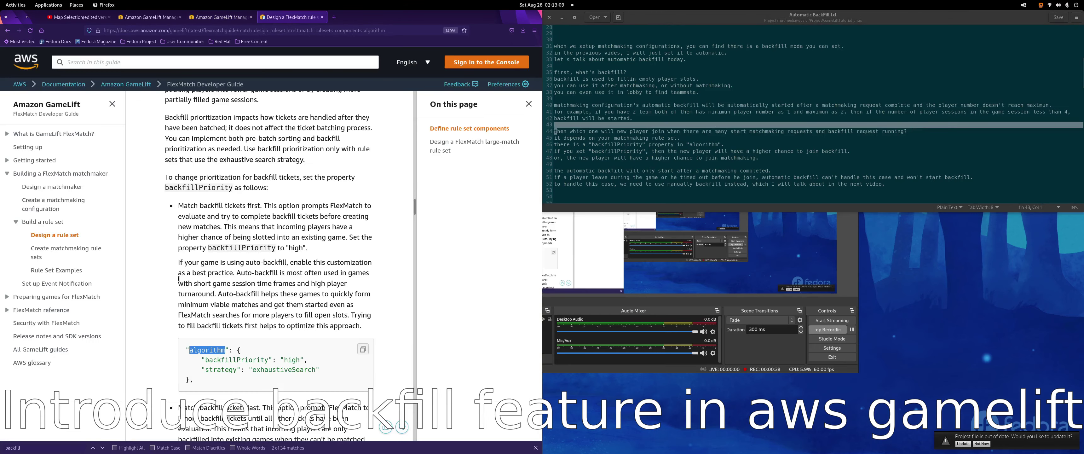
scroll(164, 215, "up", 5)
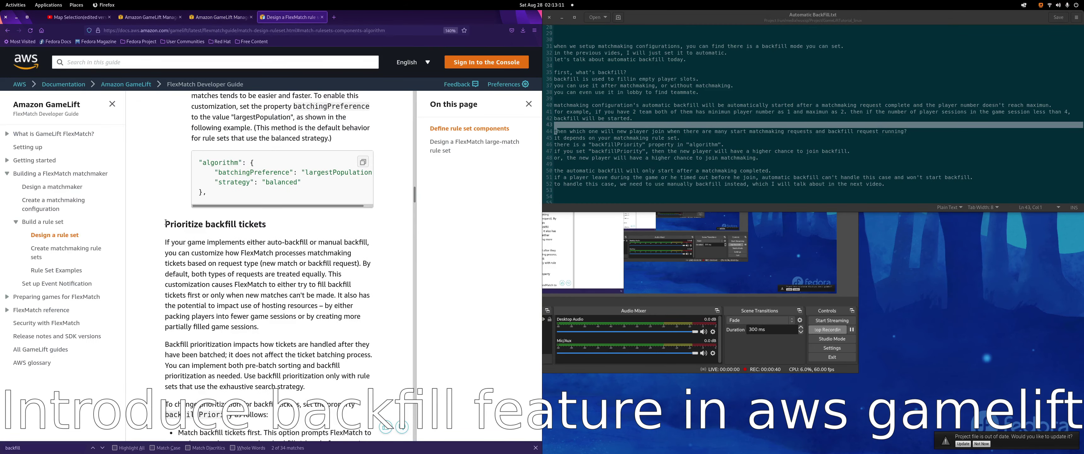
mouse_move(166, 224)
left_mouse_down()
mouse_move(371, 352)
mouse_move(371, 300)
left_mouse_up()
left_click(195, 270)
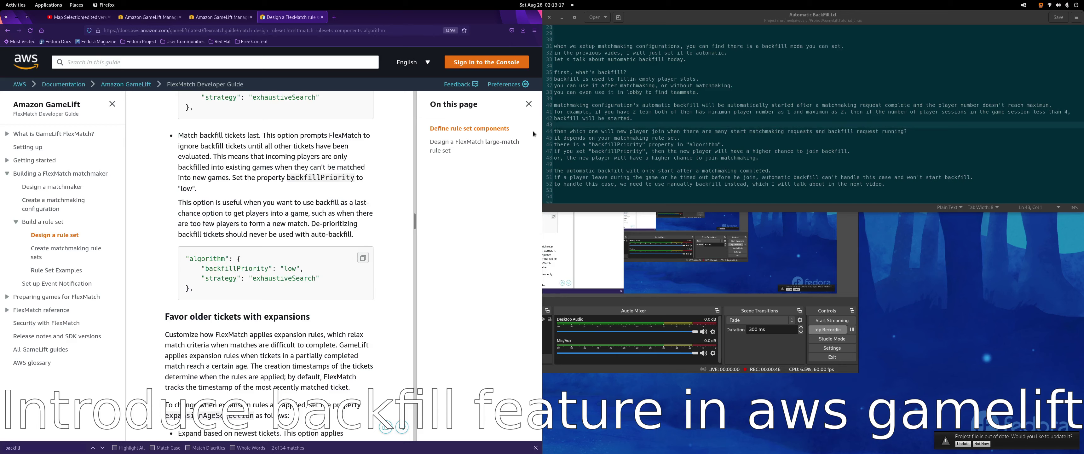
left_click(564, 138)
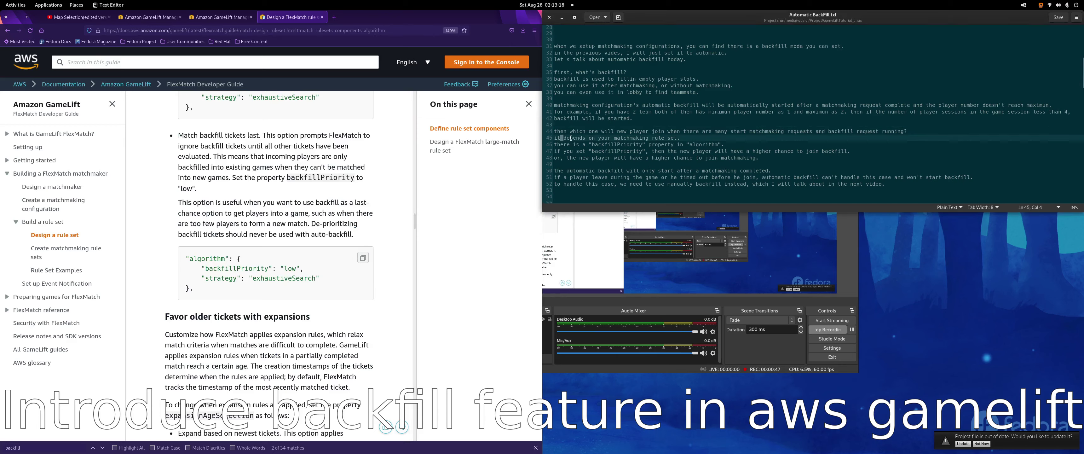
left_click(725, 144)
type("\".")
double_click(207, 257)
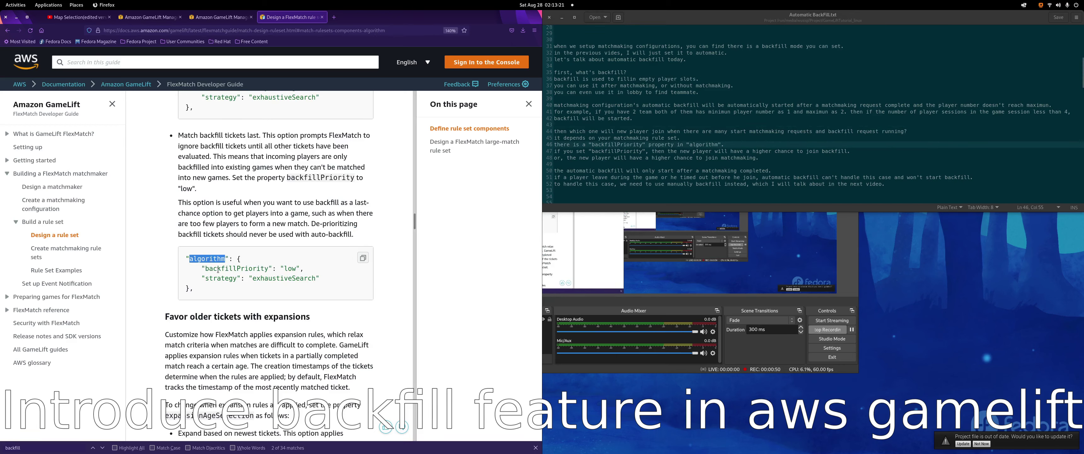
double_click(218, 268)
left_click_drag(556, 151, 851, 151)
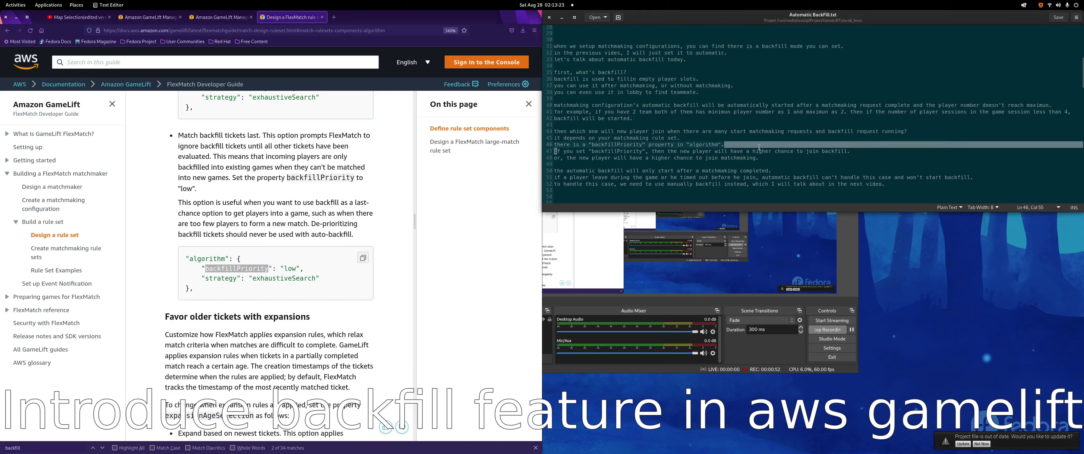
scroll(234, 197, "up", 3)
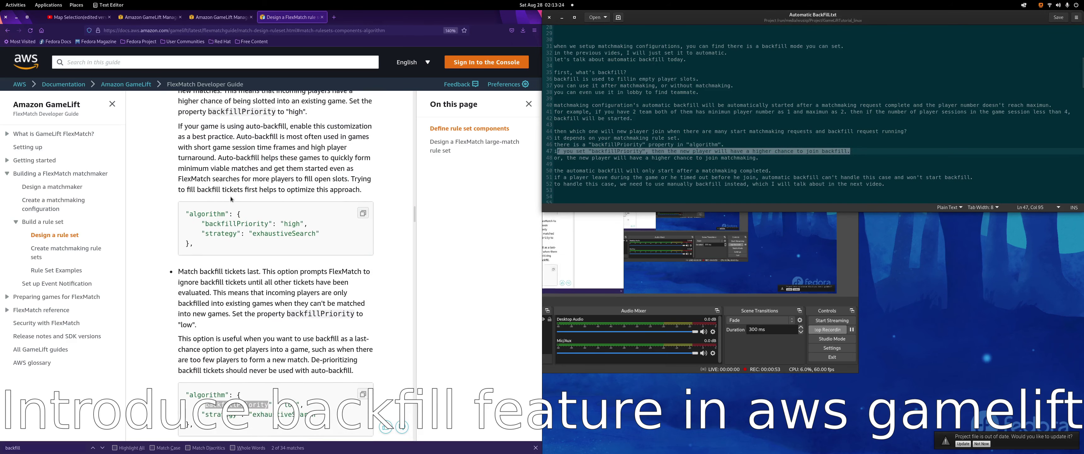
double_click(218, 222)
left_click(236, 224)
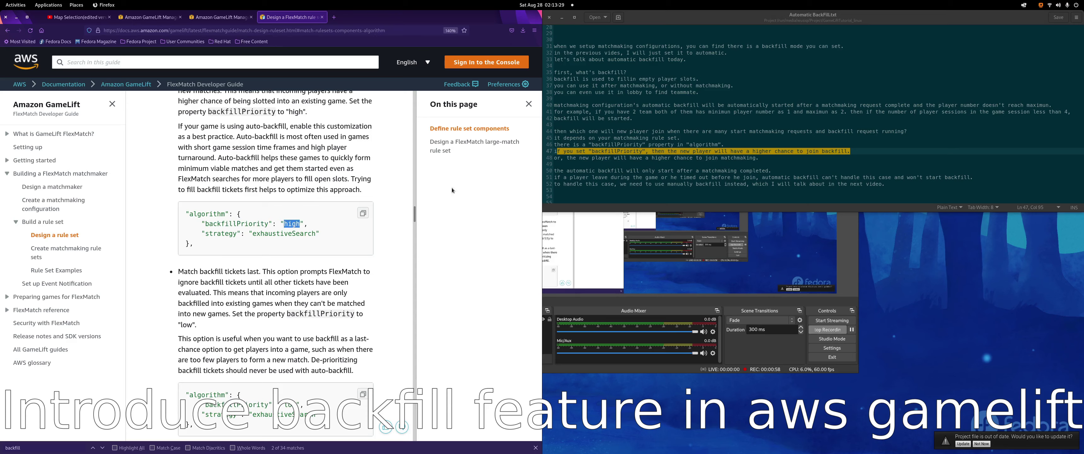
left_click_drag(568, 158, 776, 155)
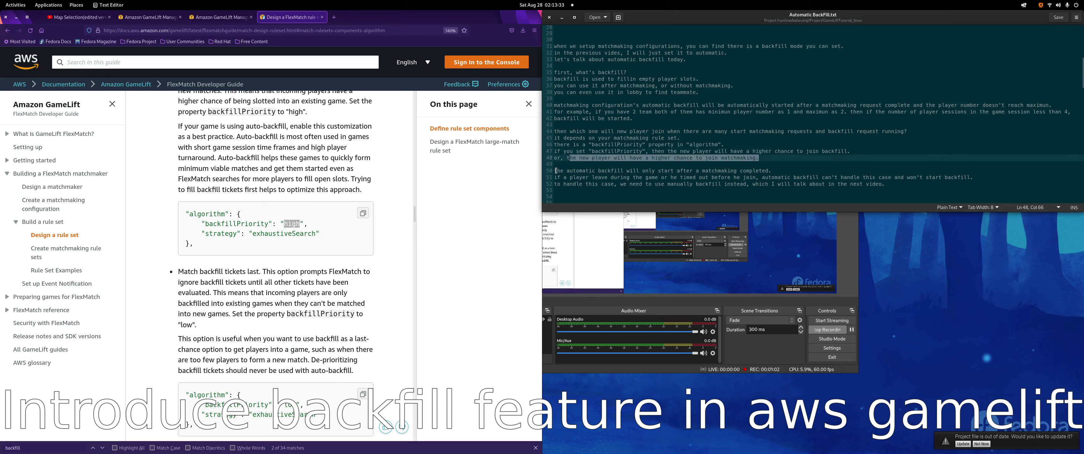
left_click_drag(555, 171, 911, 182)
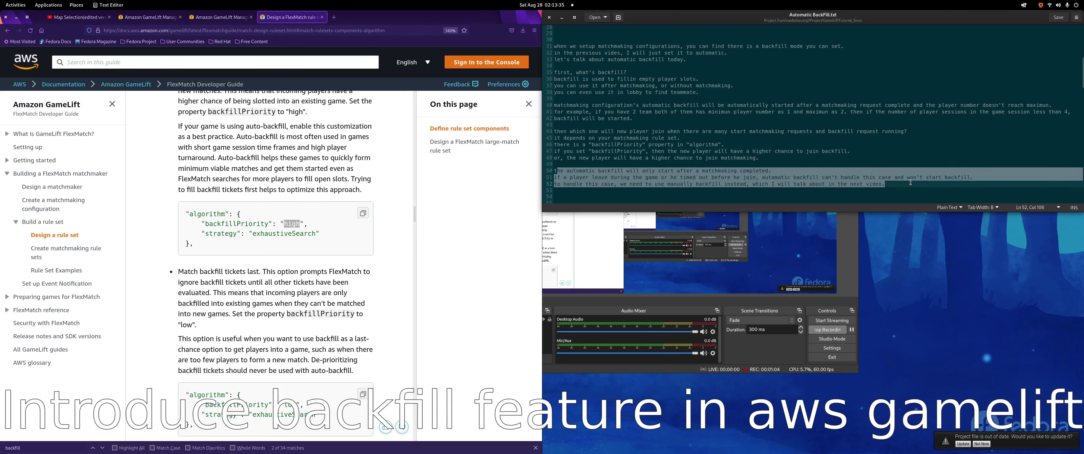
left_click(614, 159)
- Highlight the notes on minimal coding and copying Player Team Map into game mode, then switch to Unreal
scroll(613, 156, "down", 9)
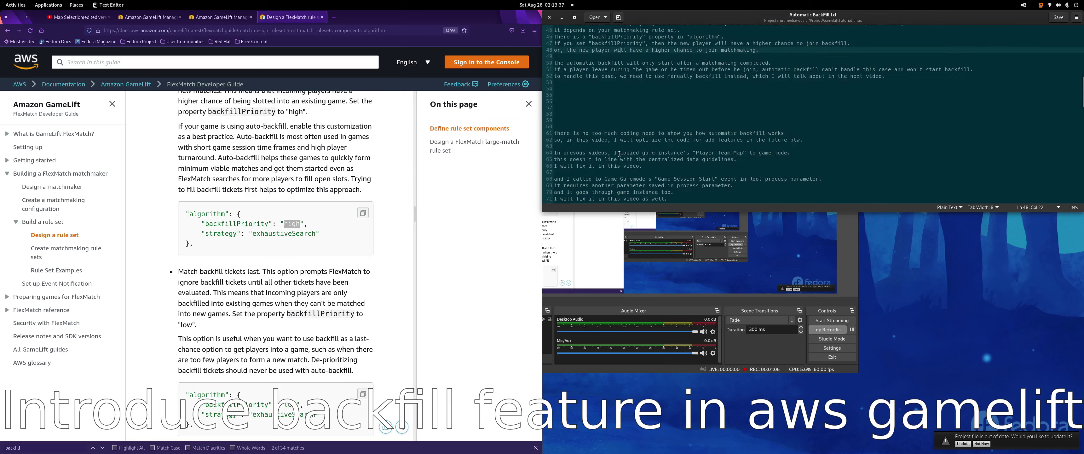
scroll(594, 119, "down", 1)
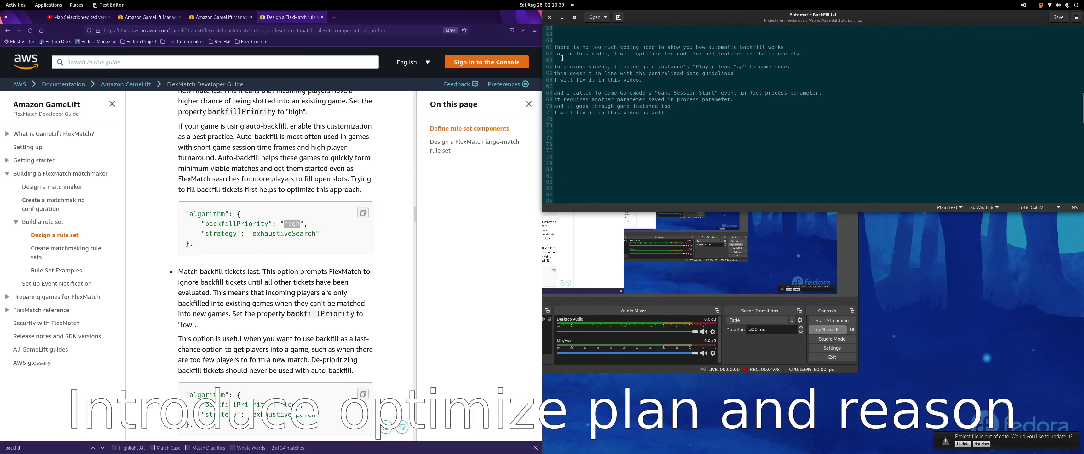
left_click_drag(560, 48, 700, 46)
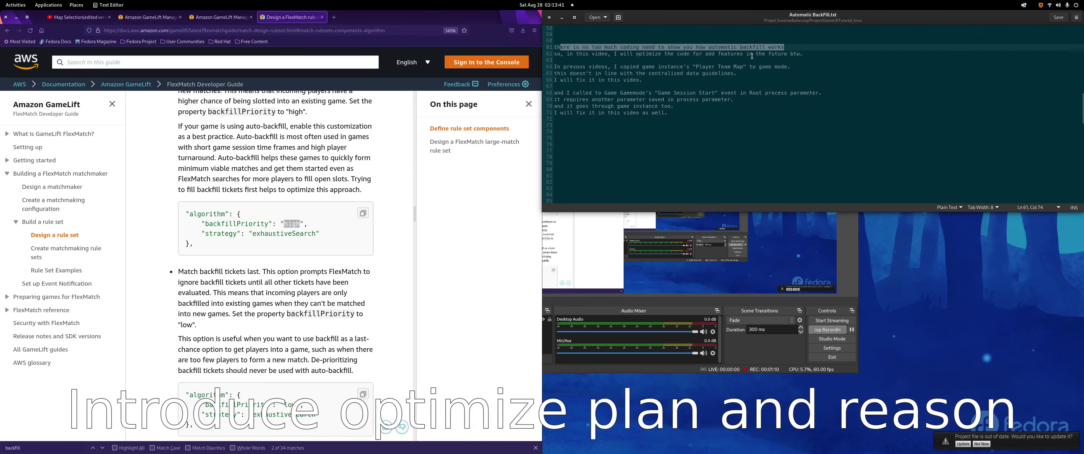
left_click_drag(583, 67, 737, 81)
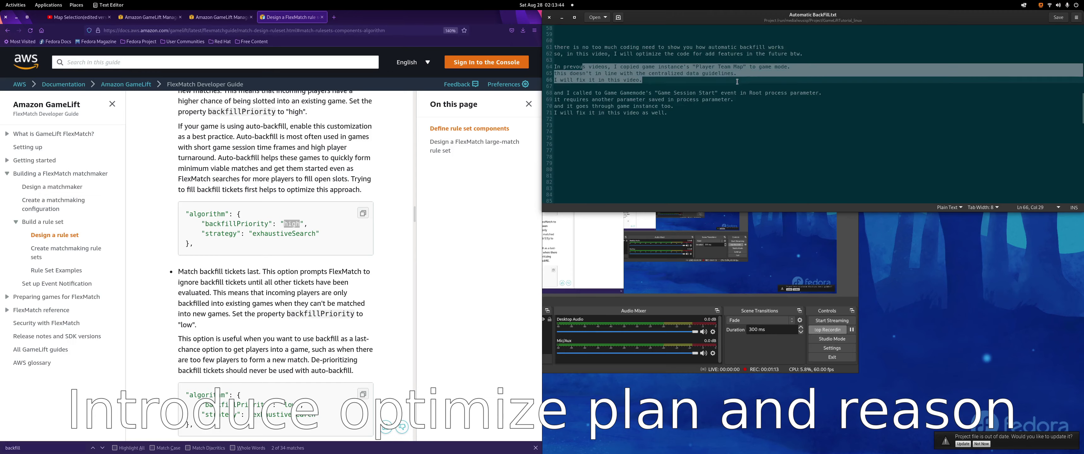
left_click(711, 84)
key("super")
scroll(413, 146, "down", 1)
- Inspect the Player Team Map nodes in the GameLiftGameServerGameMode graph
left_click(410, 148)
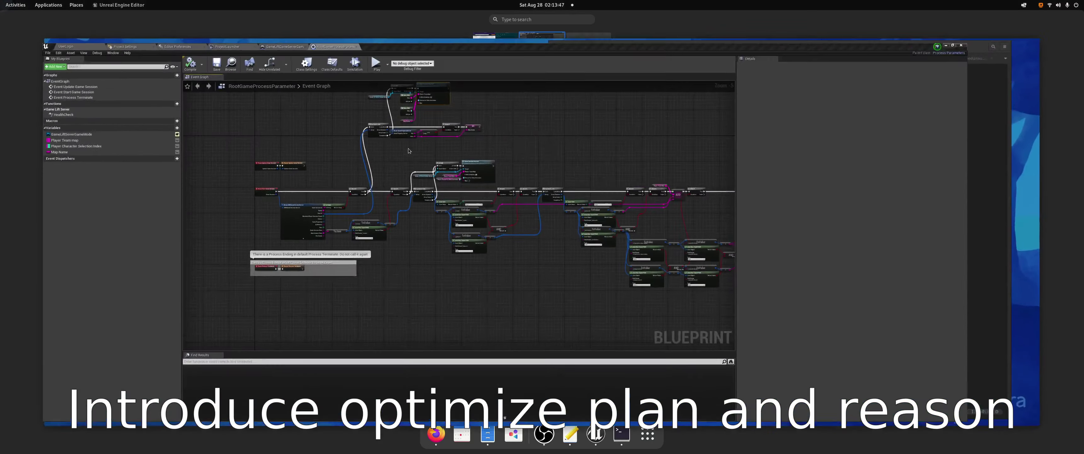
left_click(283, 14)
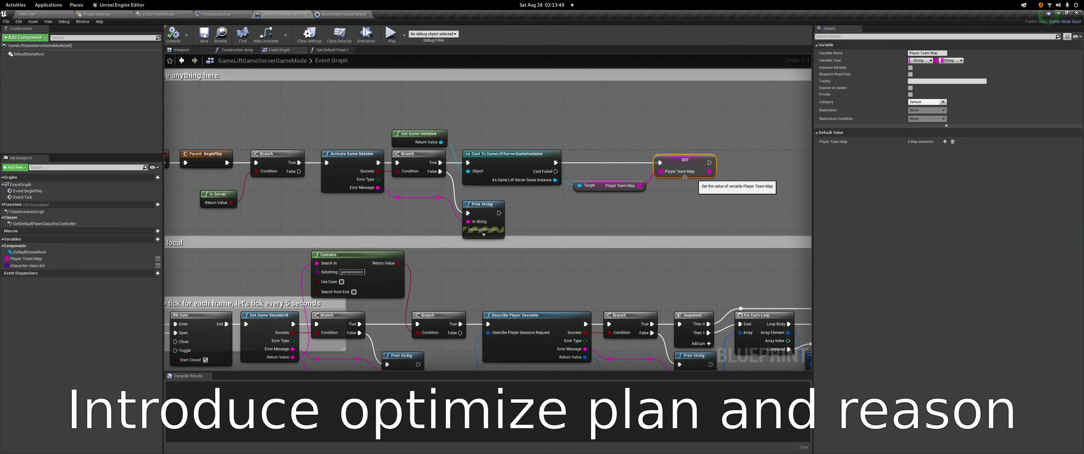
left_click(618, 186)
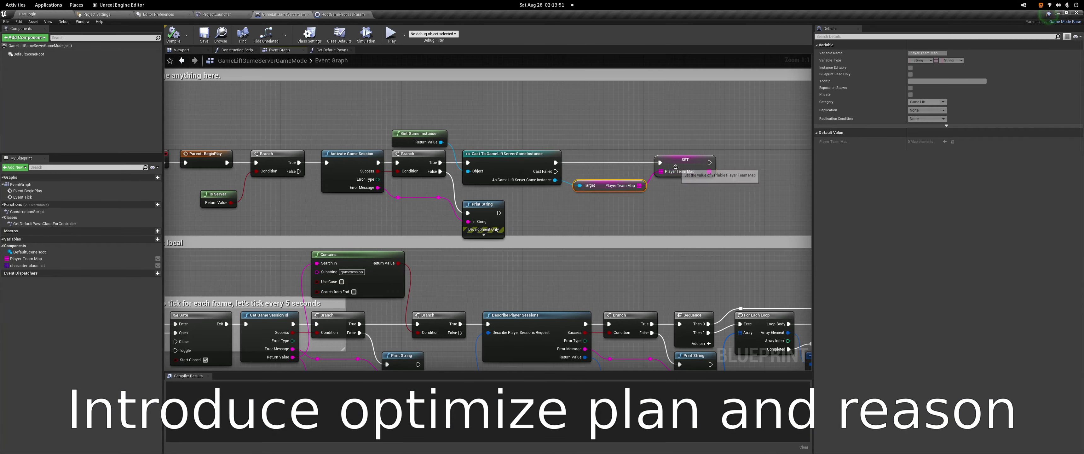
- Highlight the Game Session Started note in the backfill notes
key("super")
scroll(526, 206, "up", 1)
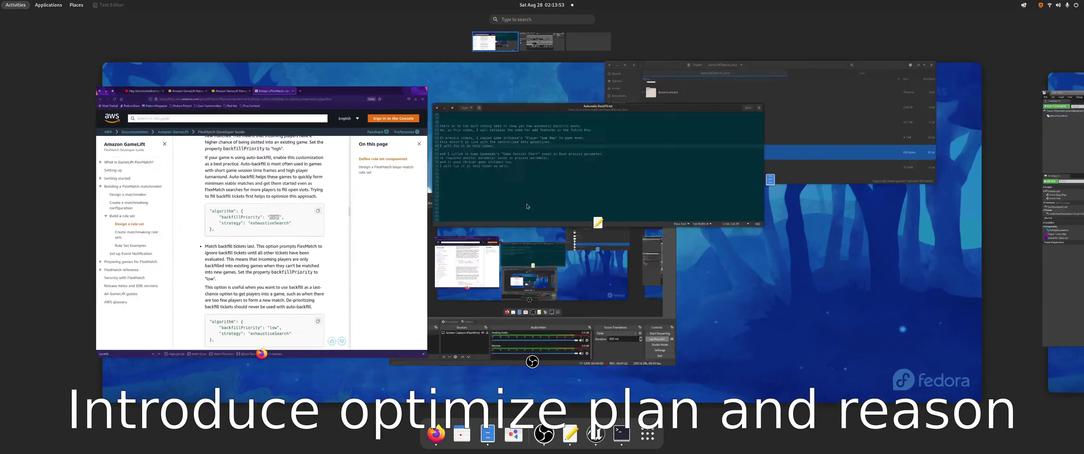
left_click(527, 205)
mouse_move(561, 92)
left_mouse_down()
mouse_move(670, 98)
mouse_move(668, 113)
left_mouse_up()
key("super")
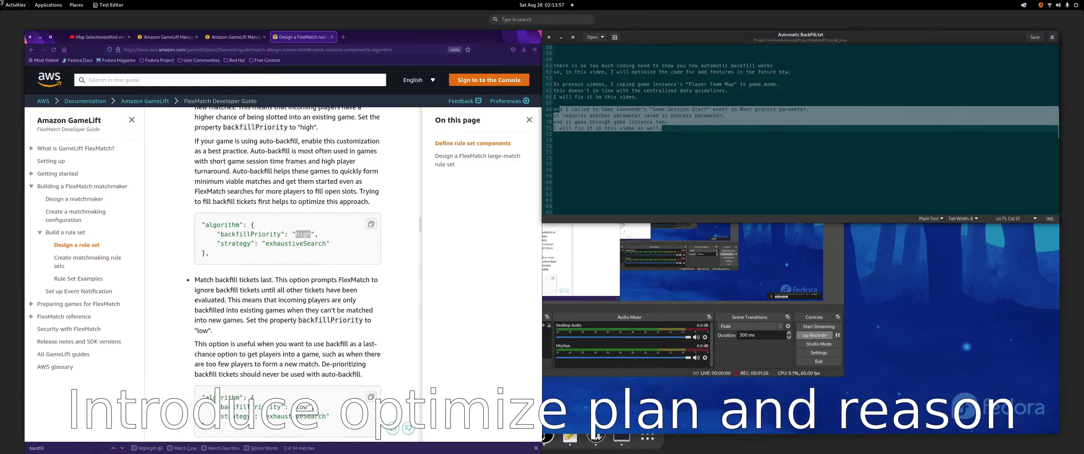
scroll(404, 104, "down", 1)
- View the Game Session Started call in RootGameProcessParameter's graph, then return to the level editor
left_click(404, 105)
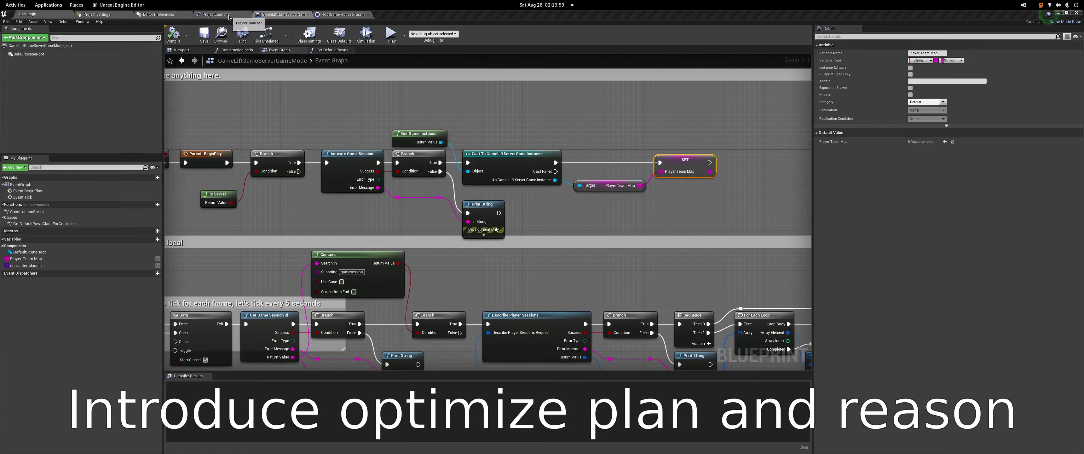
left_click(223, 14)
left_click(343, 15)
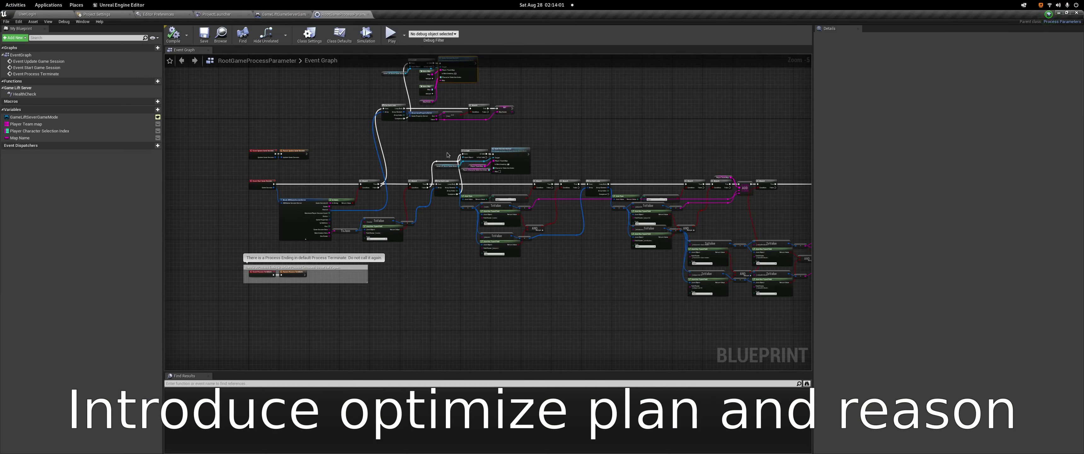
right_click_drag(466, 71, 464, 141)
scroll(464, 141, "up", 2)
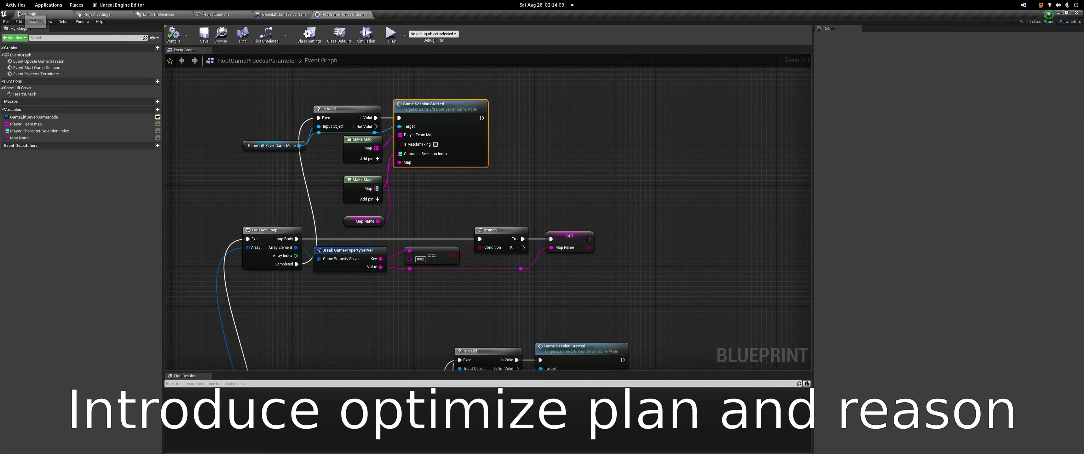
left_click(41, 17)
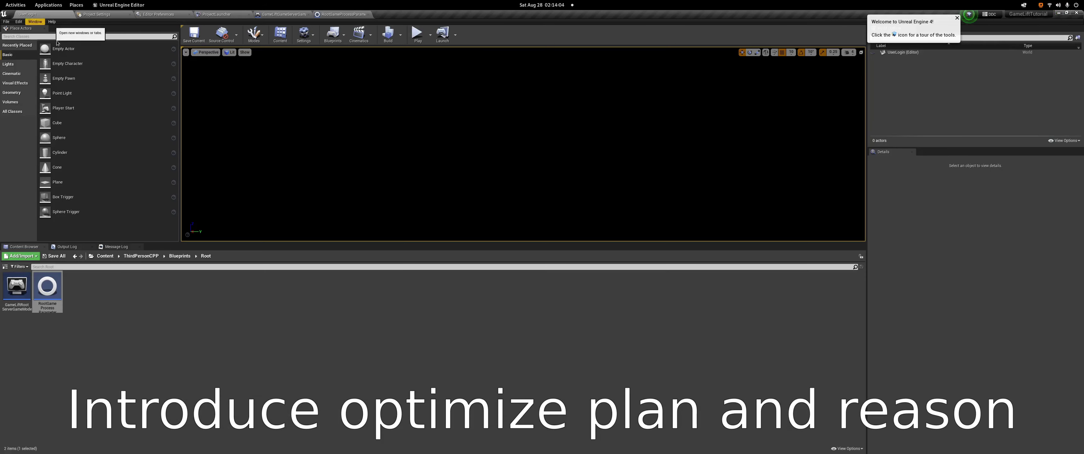
- Open GameLiftServerGameInstance from the Blueprints folder and frame its Init Game Lift nodes
left_click(179, 257)
double_click(200, 288)
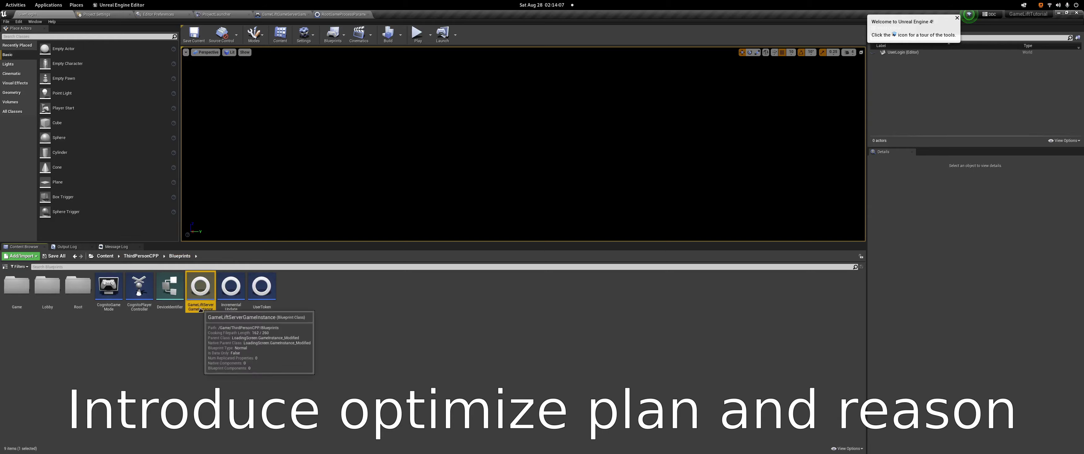
scroll(455, 181, "down", 2)
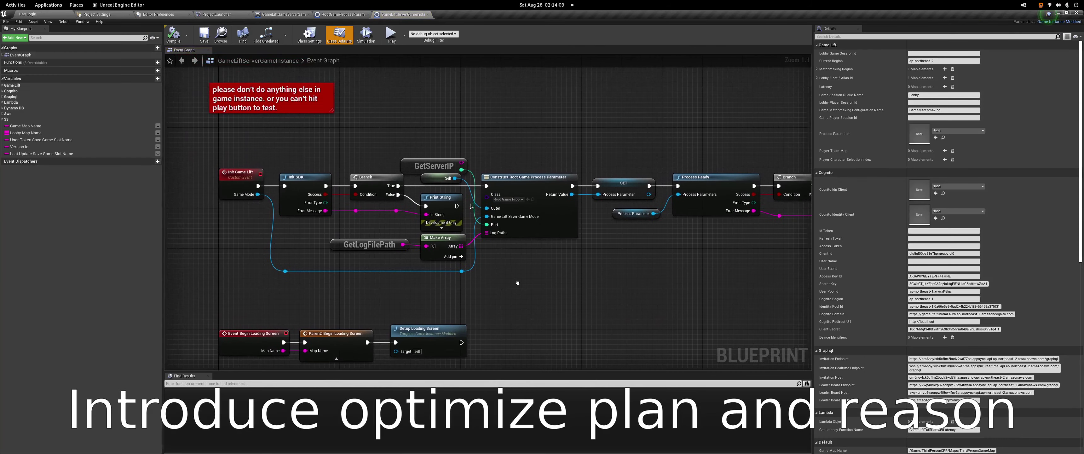
scroll(510, 271, "down", 1)
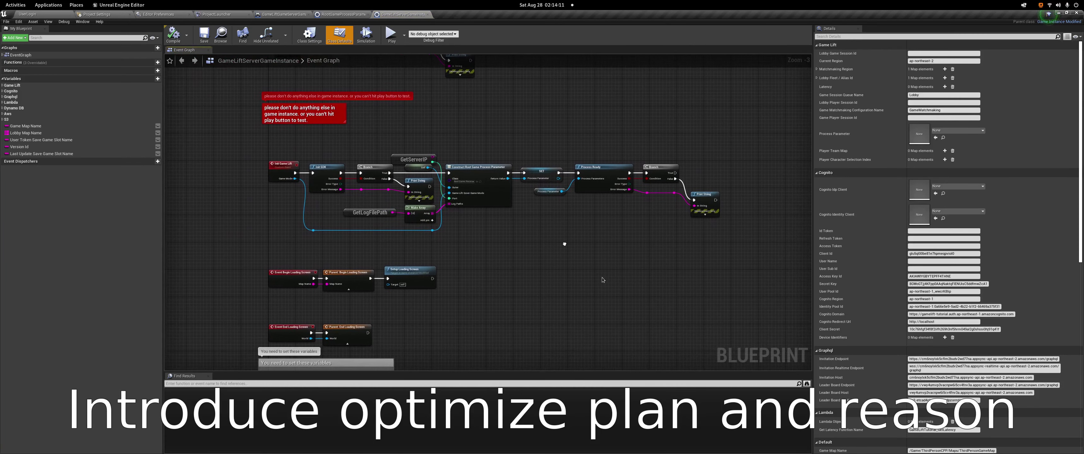
scroll(602, 277, "up", 2)
scroll(560, 242, "up", 1)
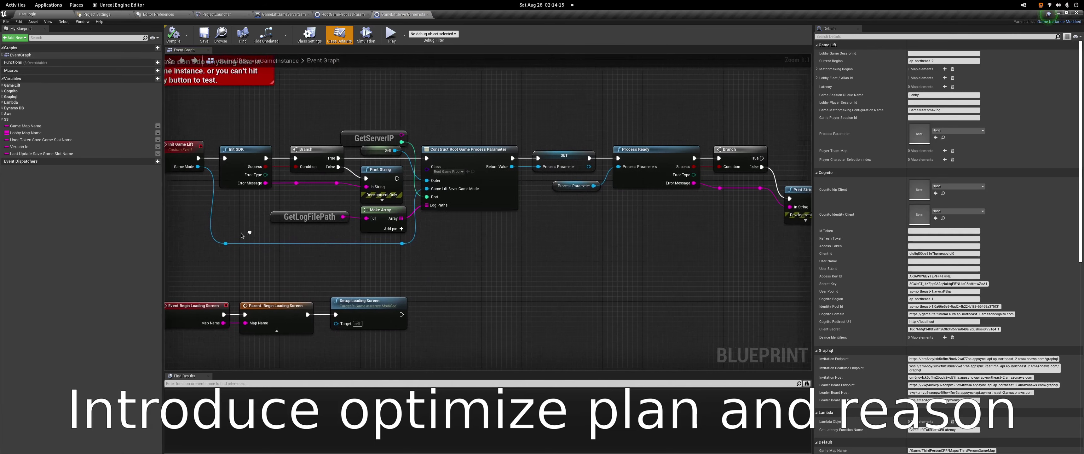
right_click_drag(235, 251, 274, 252)
- Check OBS Studio, then bring the Unreal Engine Editor back to the front
key("super")
left_click(561, 316)
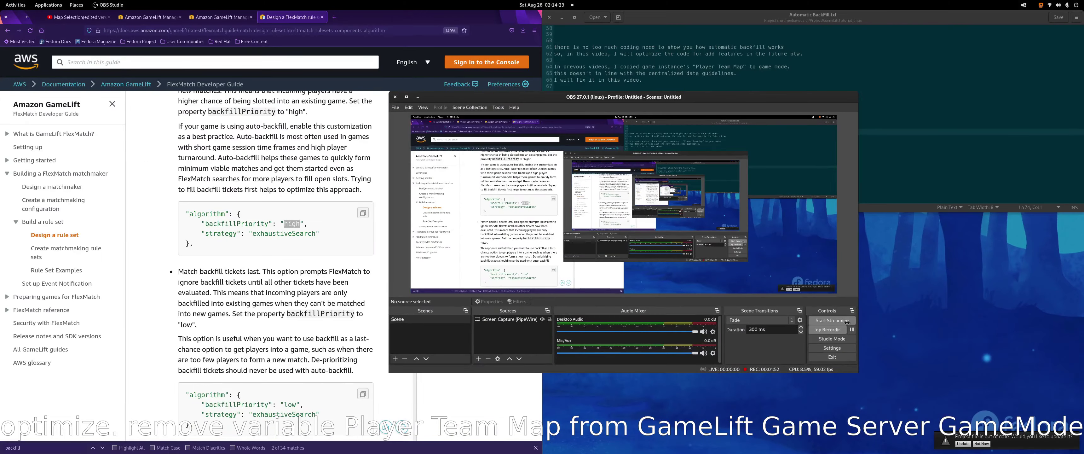
key("super")
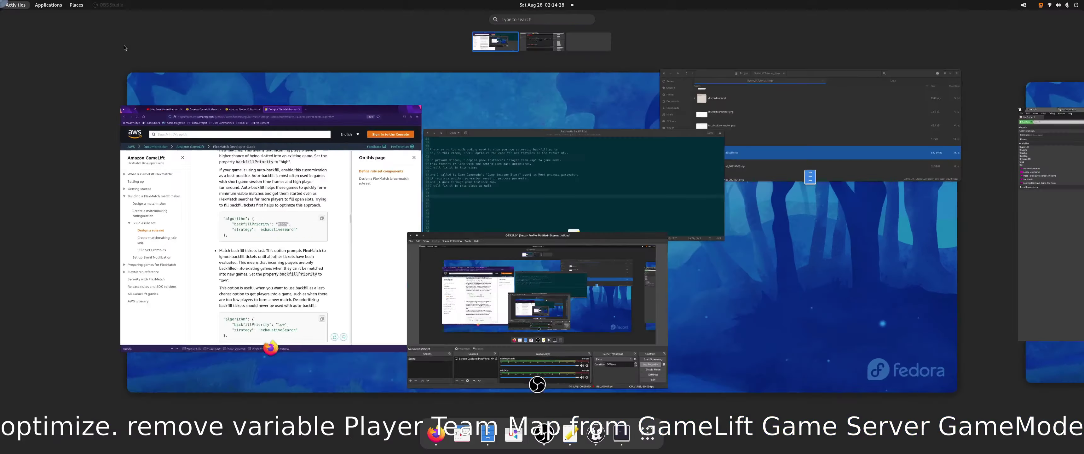
left_click(1044, 211)
left_click(308, 156)
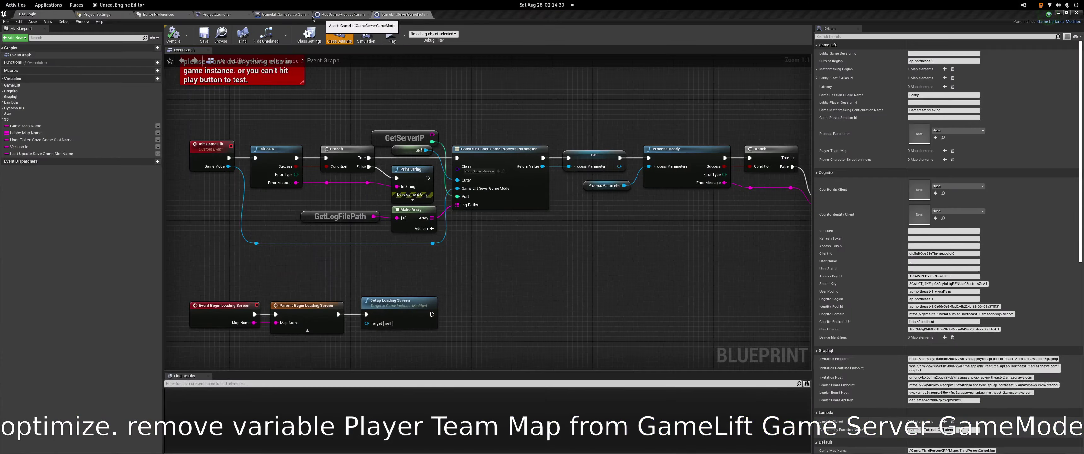
- Search all blueprints for Player Team Map references and jump to ThirdPersonGameCharacter's Get Player Team Map
left_click(342, 14)
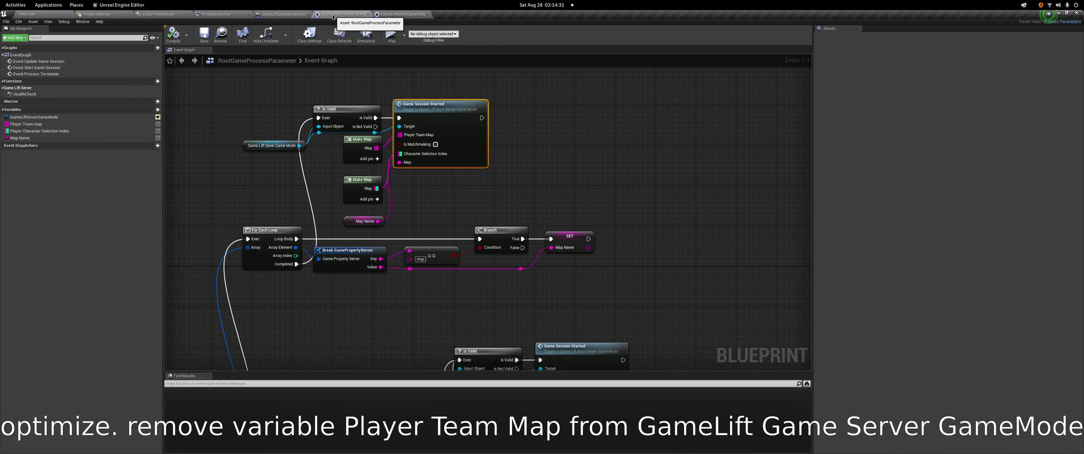
left_click(282, 14)
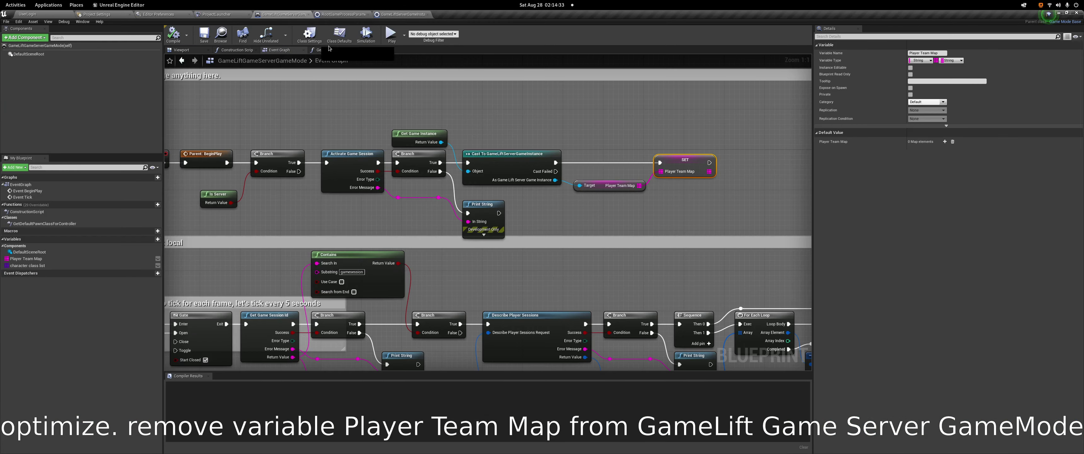
right_click(681, 162)
left_click(717, 220)
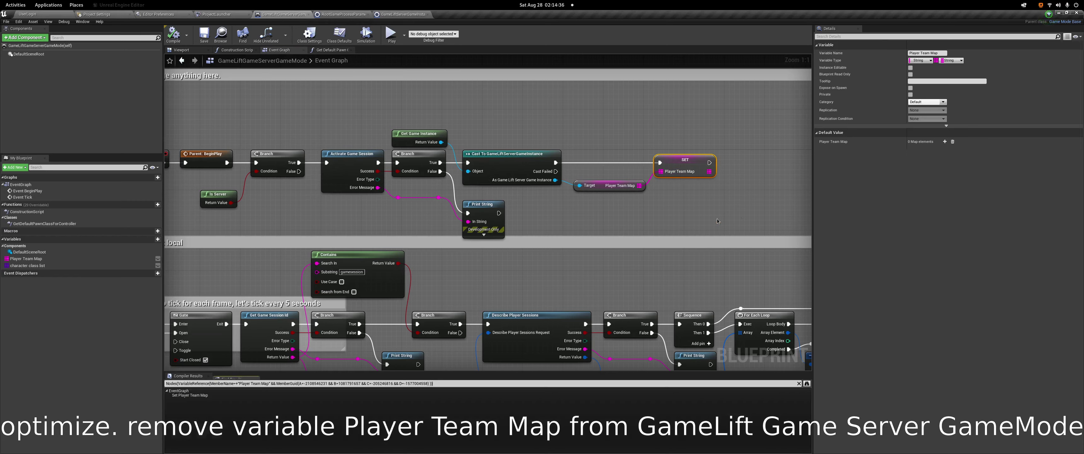
left_click(806, 383)
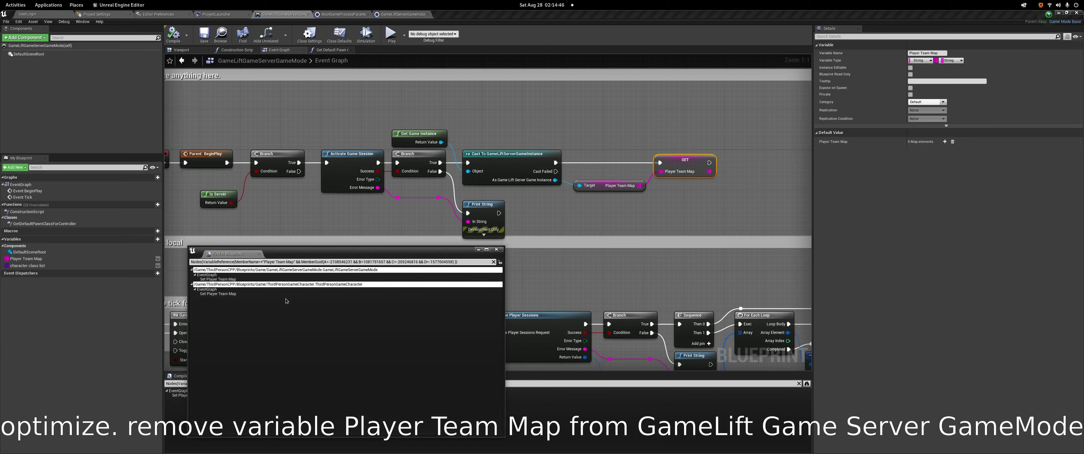
left_click(257, 294)
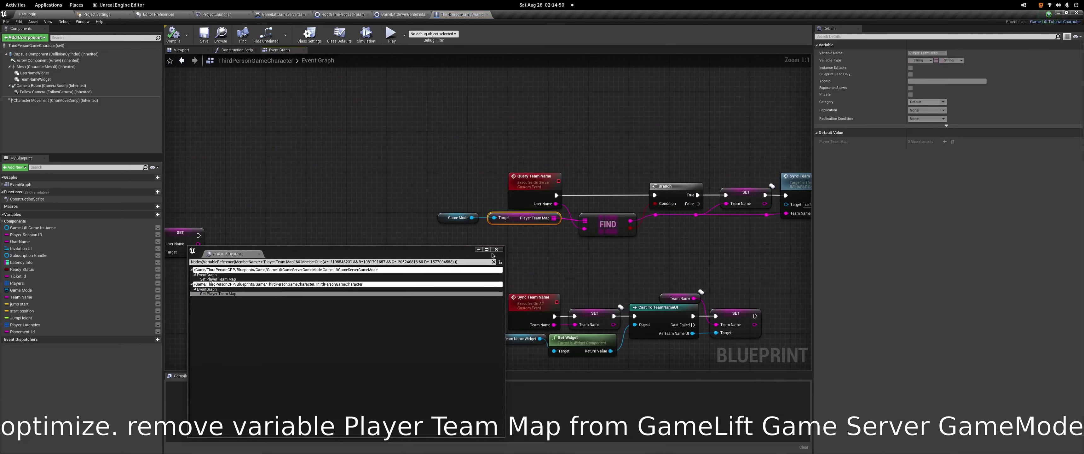
- Add a Game Lift Game Instance getter and pull a Player Team Map getter from it
left_click(496, 249)
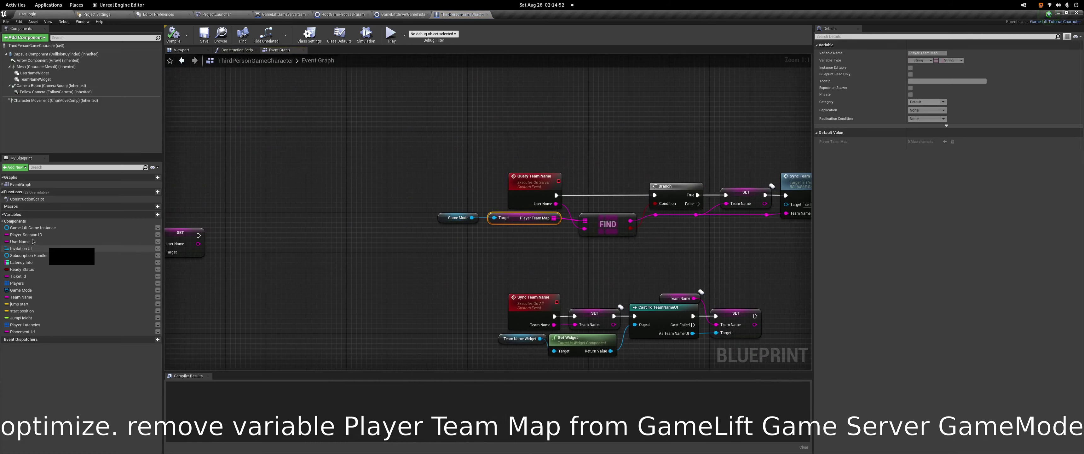
left_click_drag(33, 227, 503, 230)
left_click(462, 253)
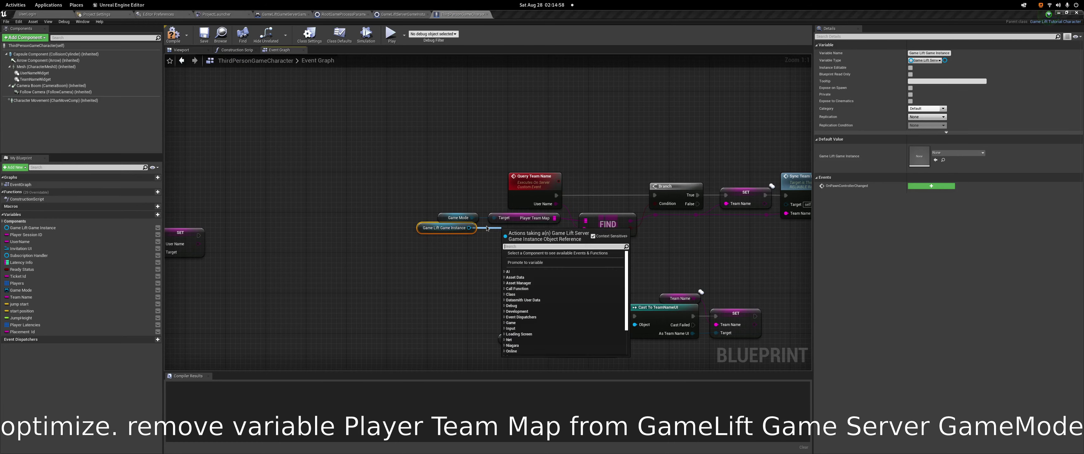
type("player ")
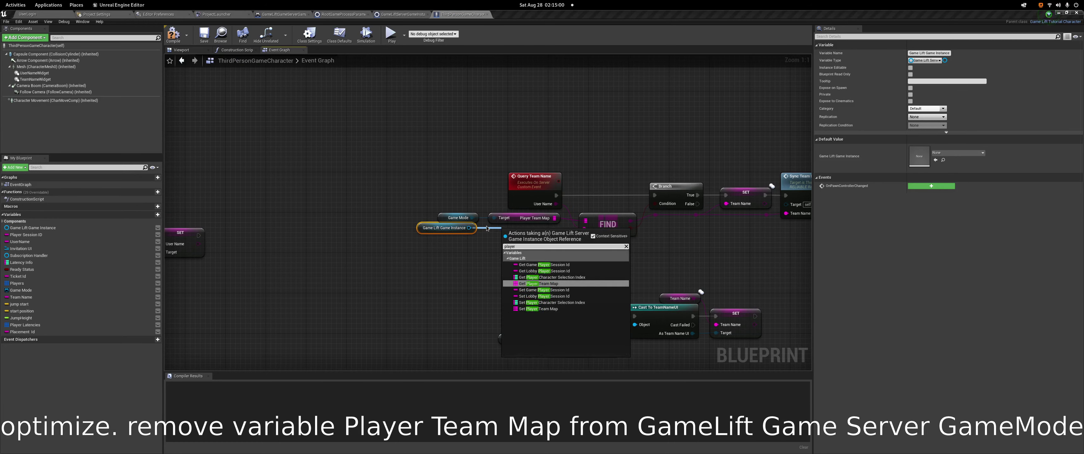
type("Team M")
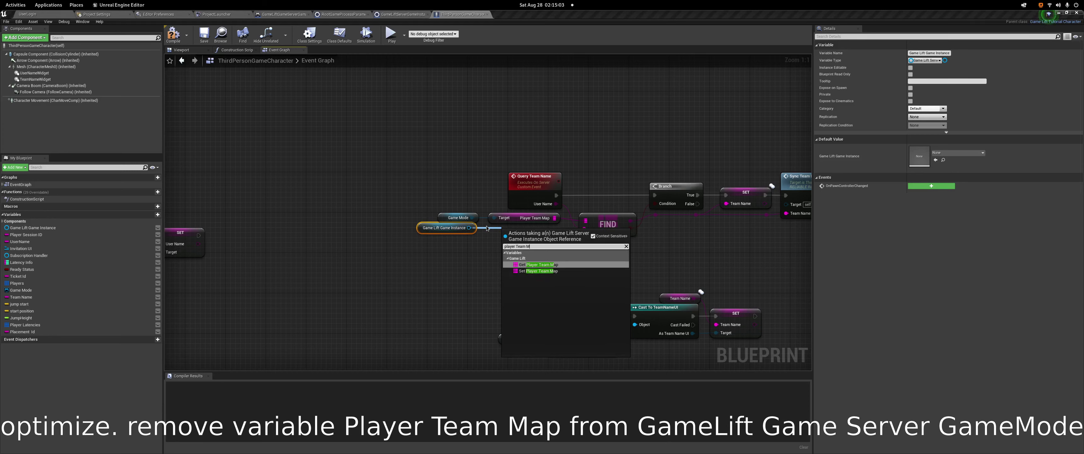
key("Return")
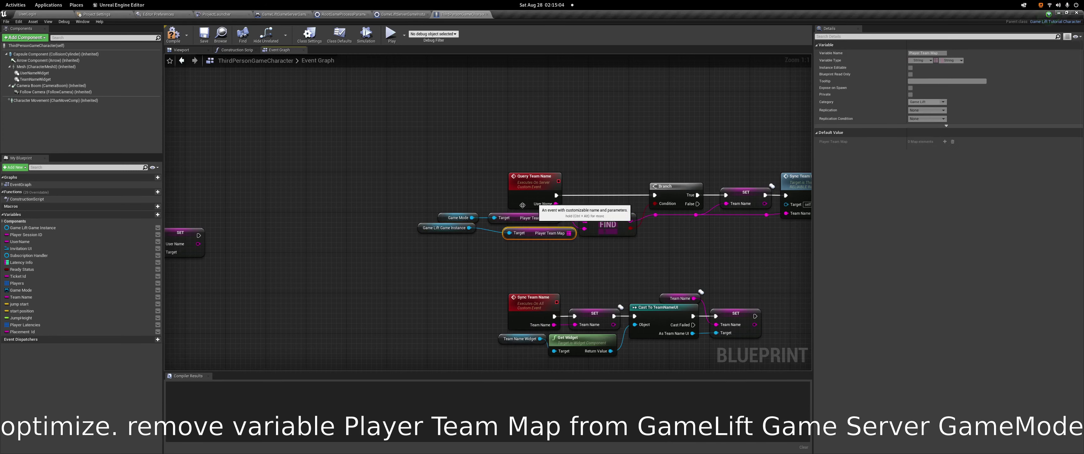
- Place the new Player Team Map getter by Find and delete the old Game Mode getters
mouse_move(533, 234)
left_mouse_down()
mouse_move(519, 230)
mouse_move(585, 220)
mouse_move(526, 229)
left_mouse_up()
left_click_drag(461, 211, 563, 222)
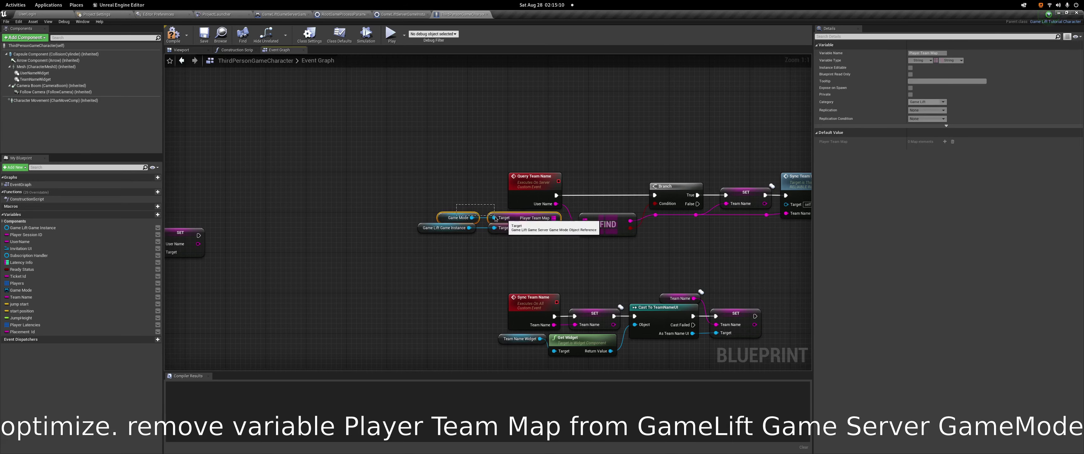
key("Delete")
scroll(371, 164, "down", 5)
- Compile ThirdPersonGameCharacter, then move through GameLiftServerGameInstance to the GameLiftGameServerGameMode blueprint
scroll(370, 163, "down", 2)
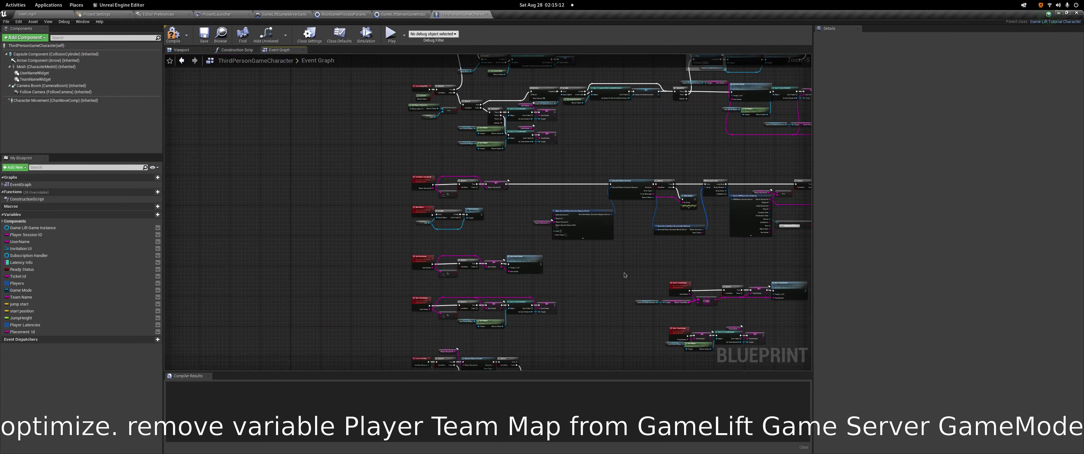
scroll(462, 143, "up", 8)
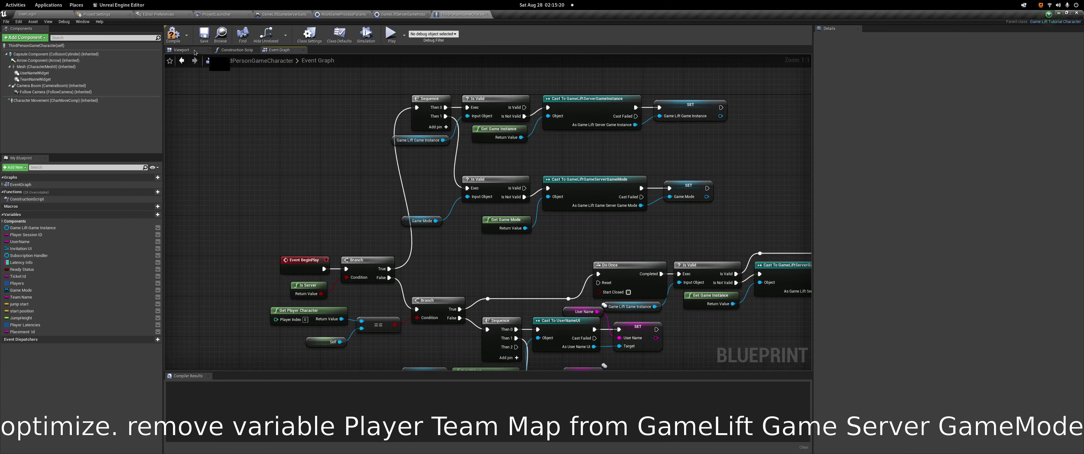
left_click(181, 38)
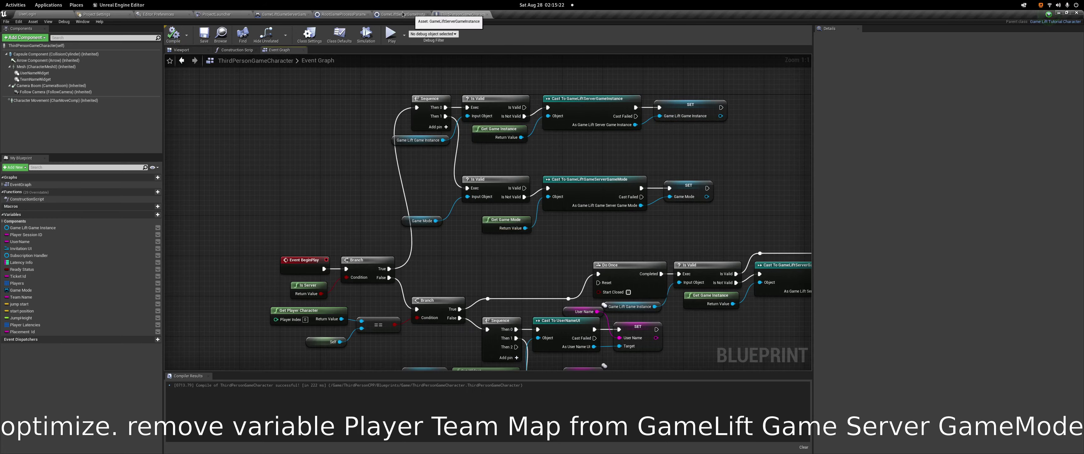
left_click(399, 15)
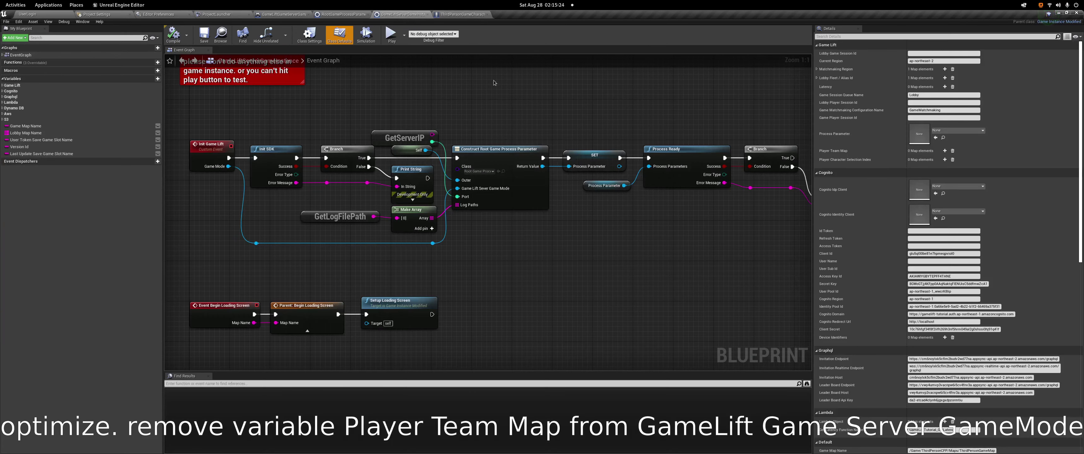
left_click(286, 14)
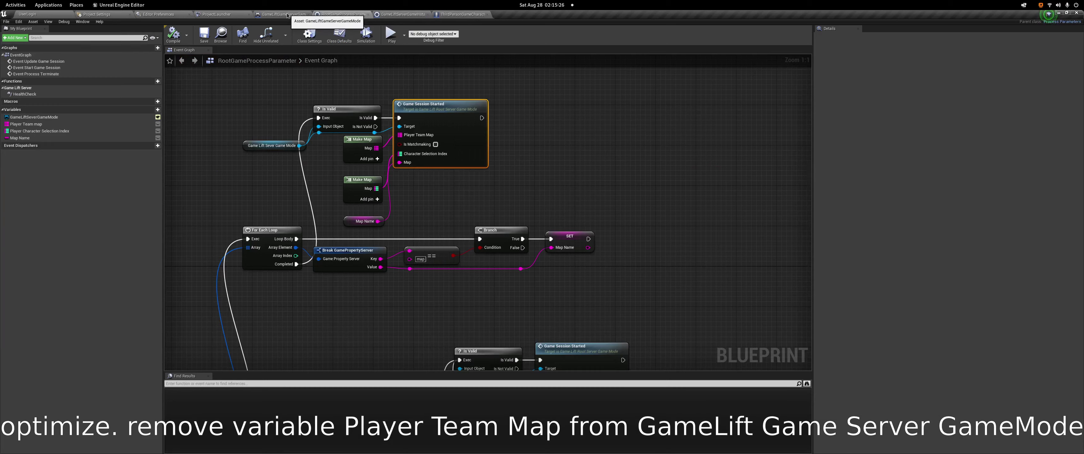
- Delete the SET Player Team Map, Get Game Instance and Cast To GameLiftServerGameInstance nodes
key("Delete")
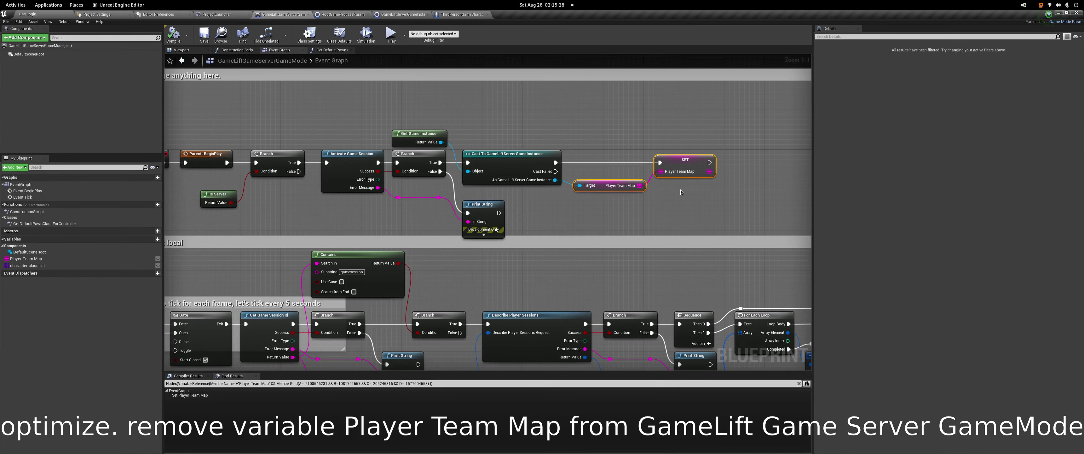
key("Delete")
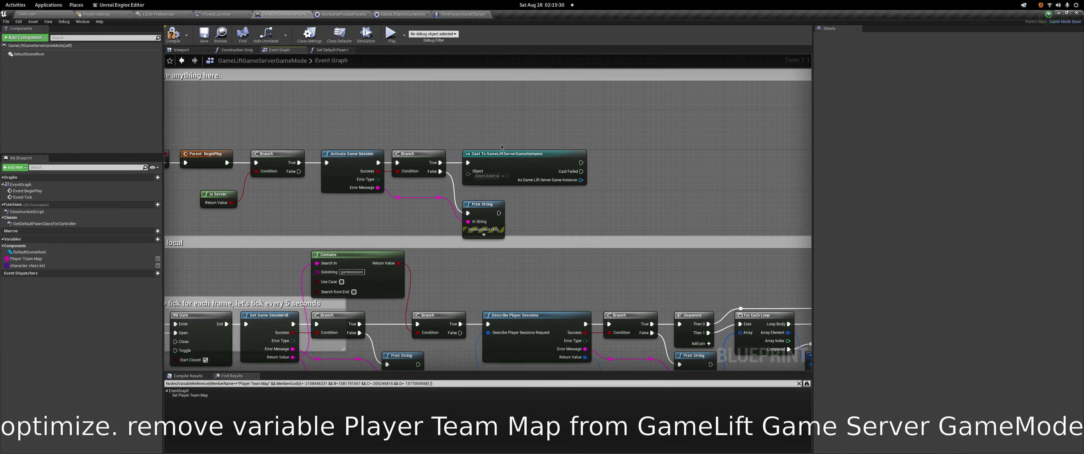
left_click(564, 174)
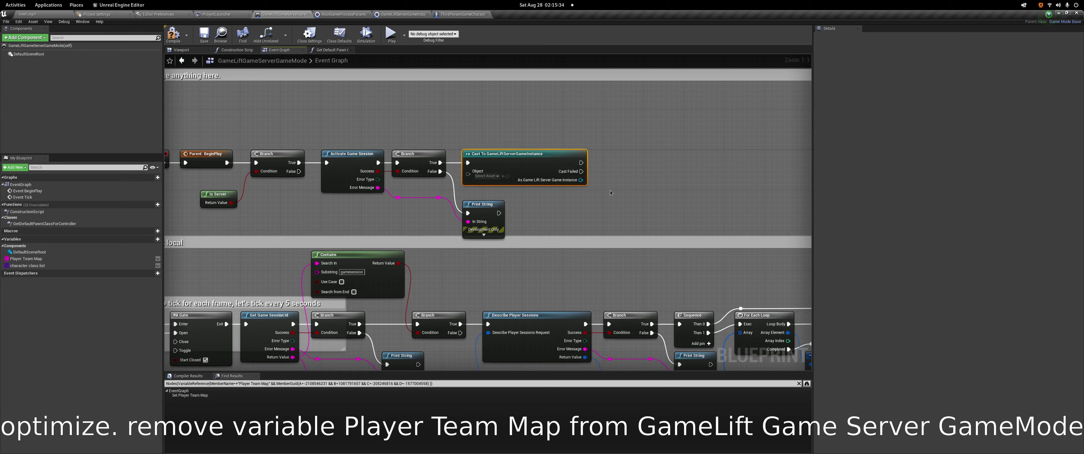
key("Delete")
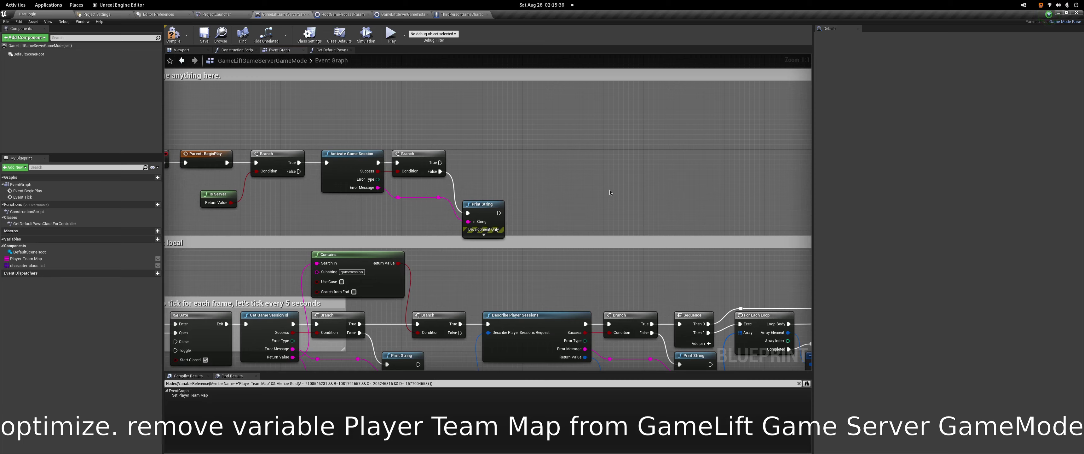
right_click_drag(491, 164, 548, 129)
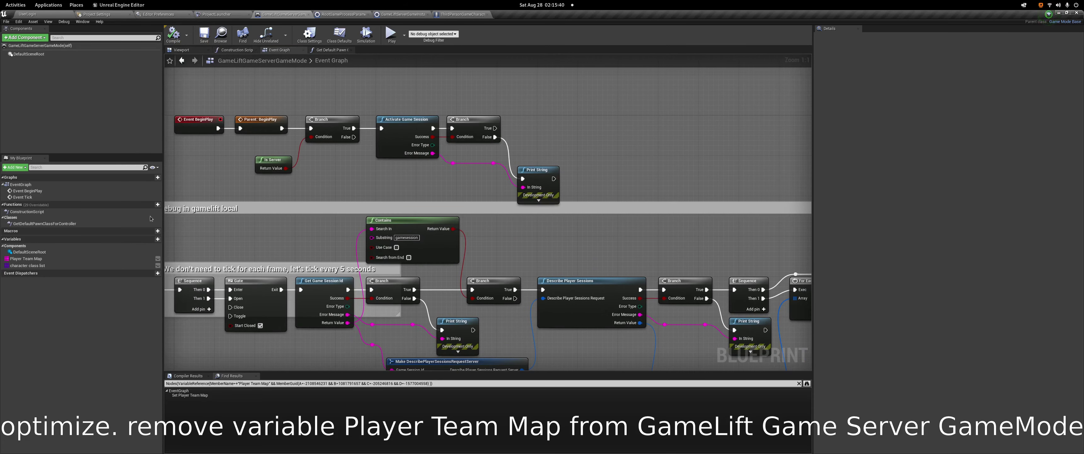
- Confirm Player Team Map has no references, delete the variable, then open character class list's options
left_click(55, 259)
right_click(56, 259)
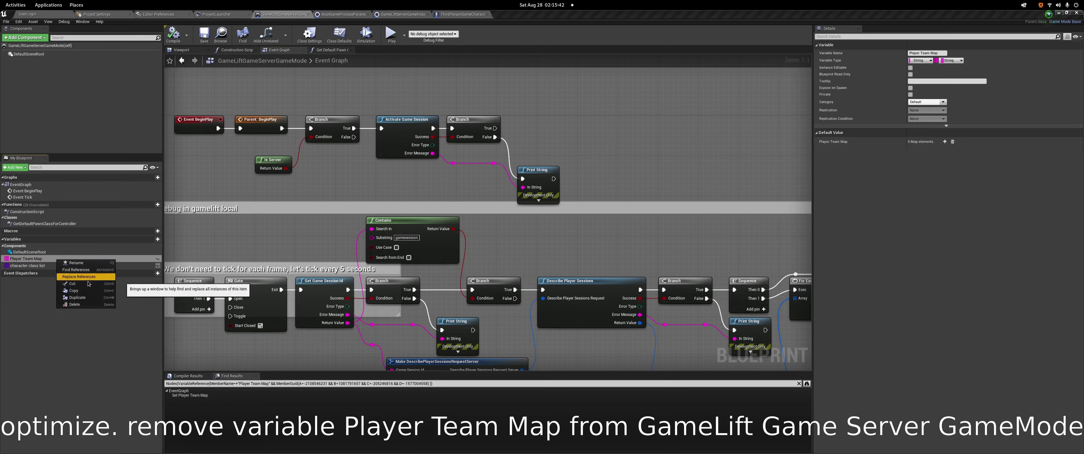
left_click(88, 269)
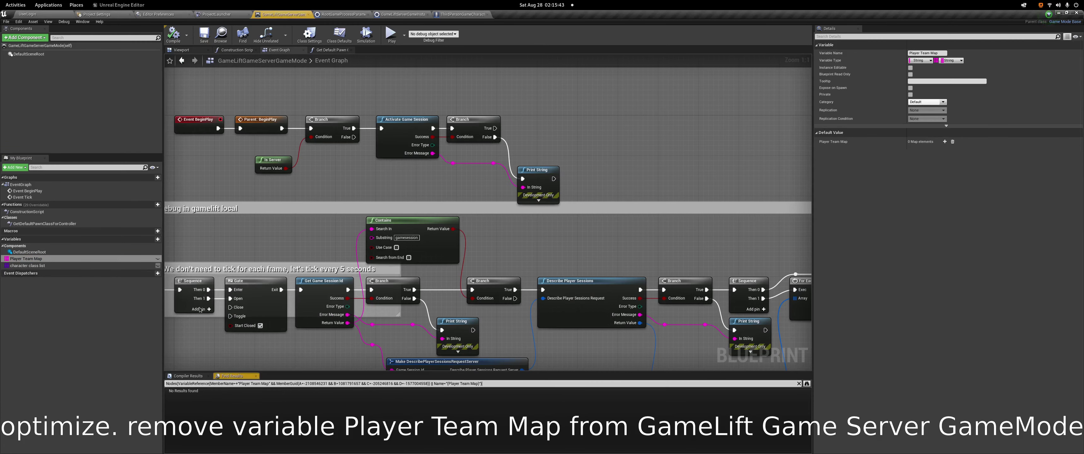
left_click(800, 384)
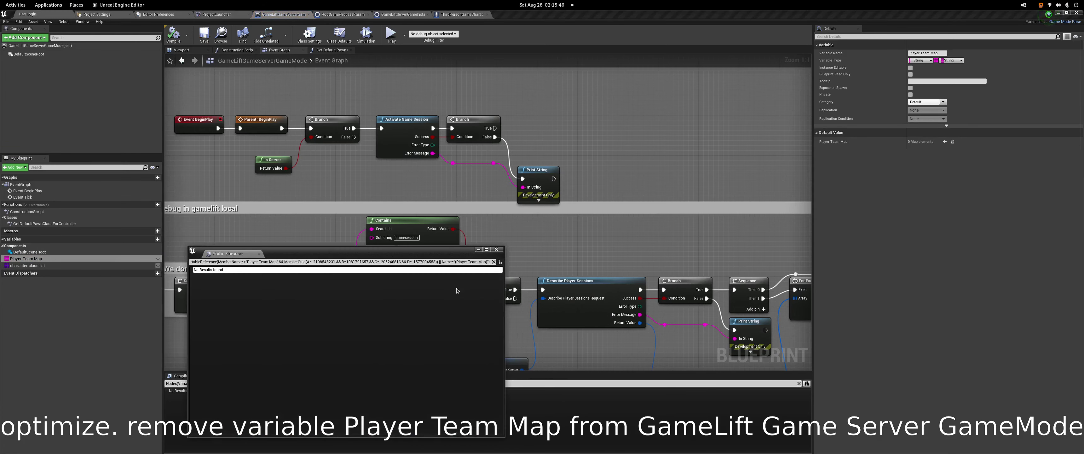
left_click(496, 249)
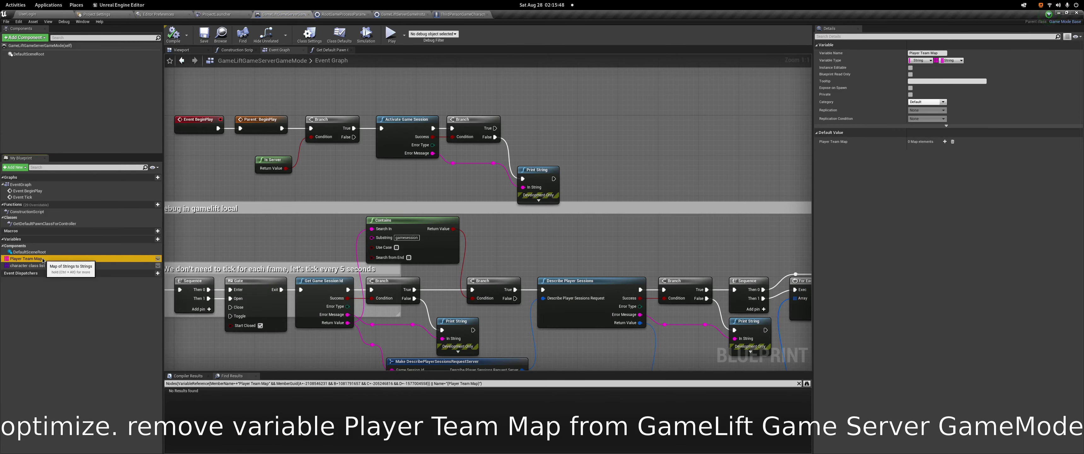
key("Delete")
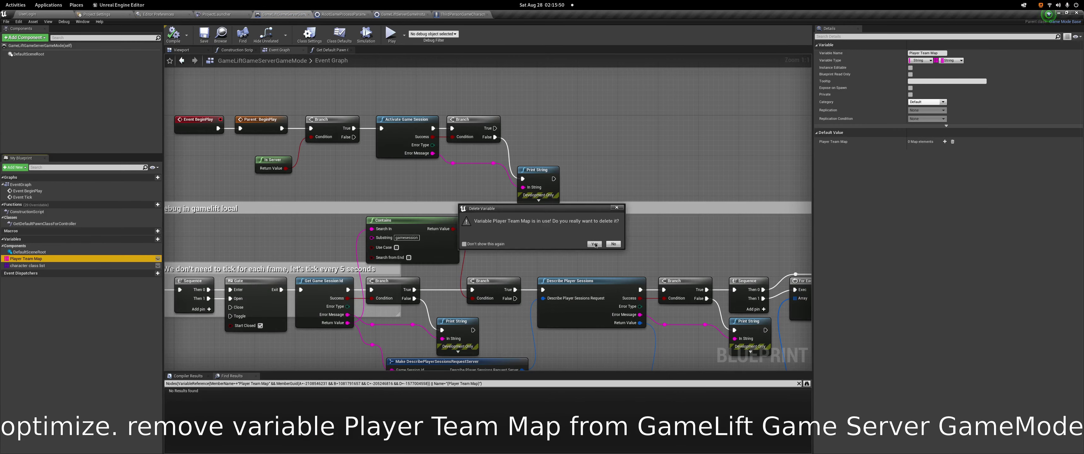
left_click(594, 244)
left_click(25, 258)
right_click(35, 259)
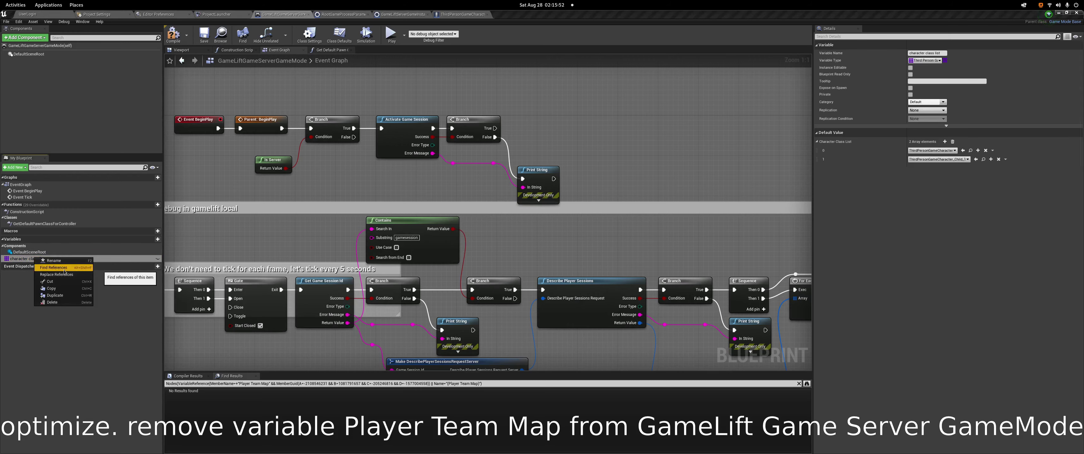
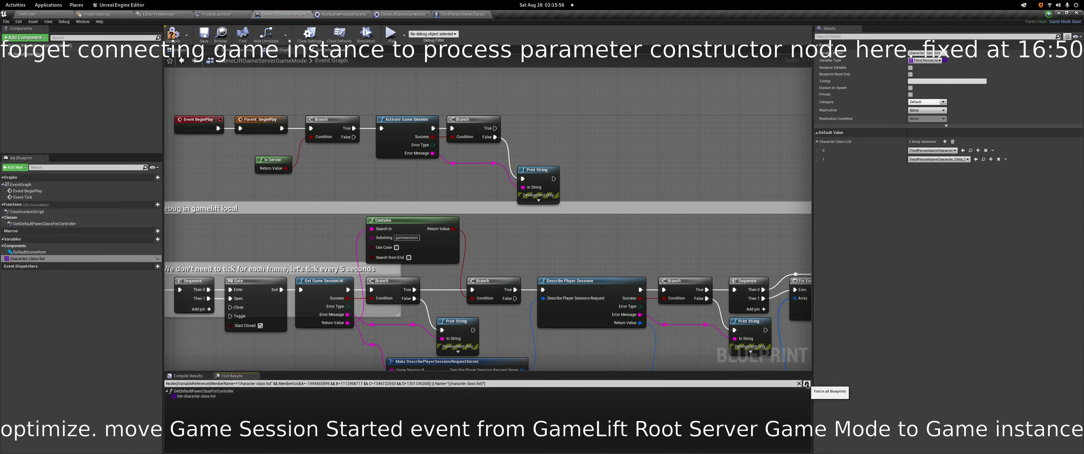
- Use Find in Blueprints to locate where the character class list is read, then return to RootGameProcessParameter's graph
left_click(806, 383)
double_click(226, 281)
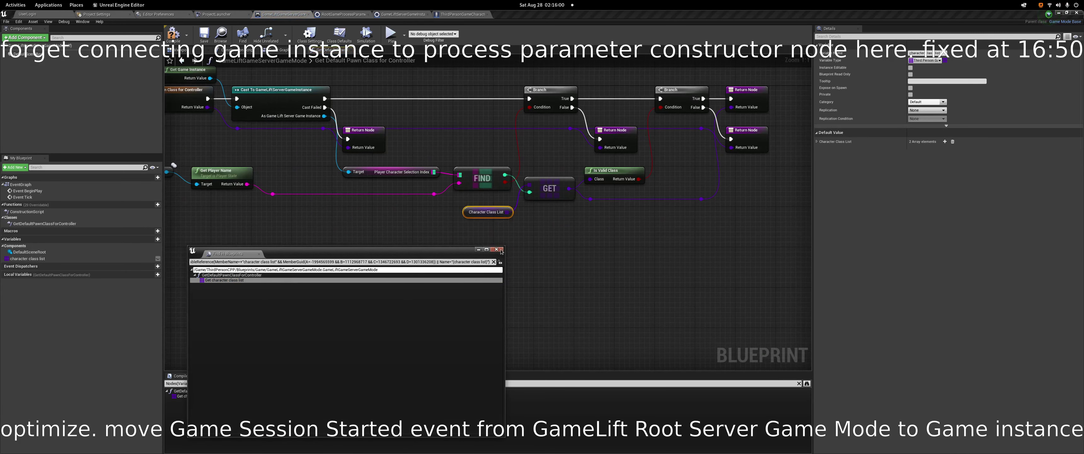
left_click(500, 250)
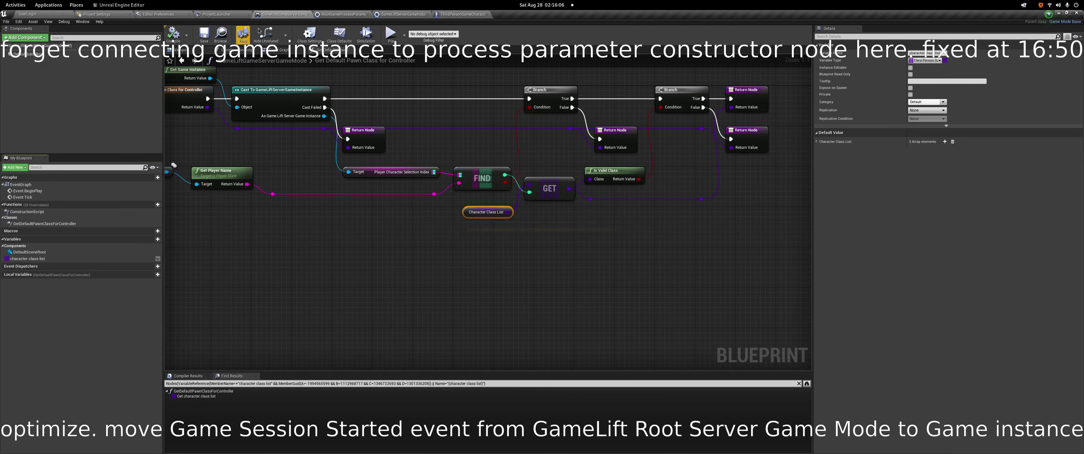
left_click(342, 14)
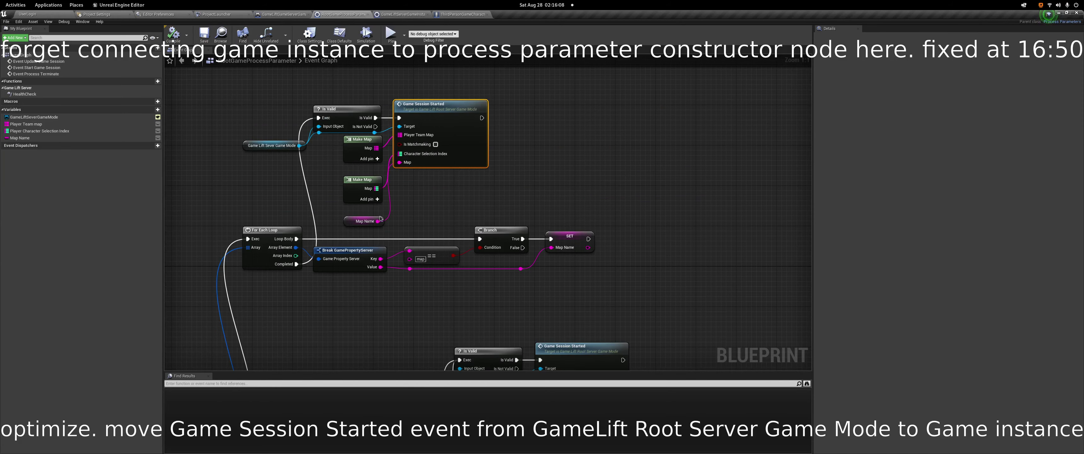
- Open GameLiftRootServerGameMode at Game Session Started and marquee-select that entire event chain
double_click(474, 156)
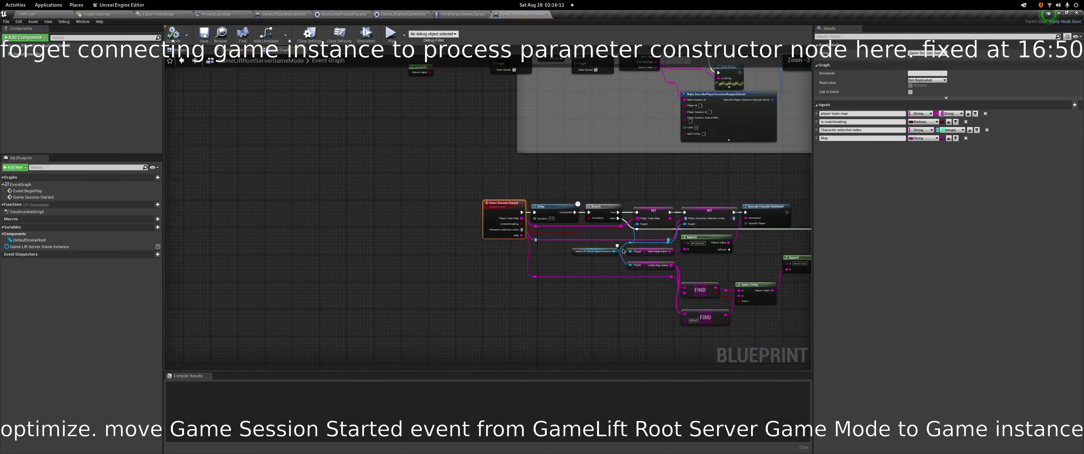
right_click_drag(623, 251, 426, 212)
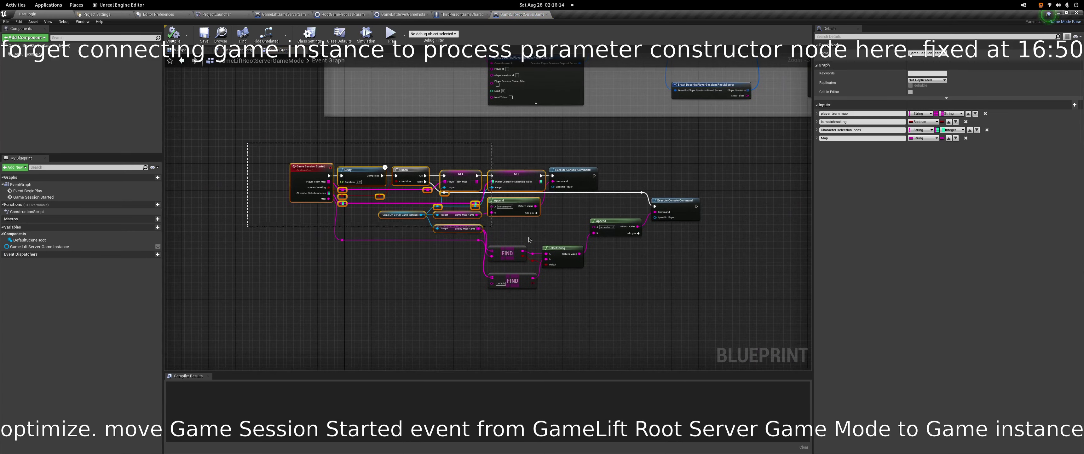
left_click_drag(252, 148, 709, 304)
scroll(383, 190, "up", 1)
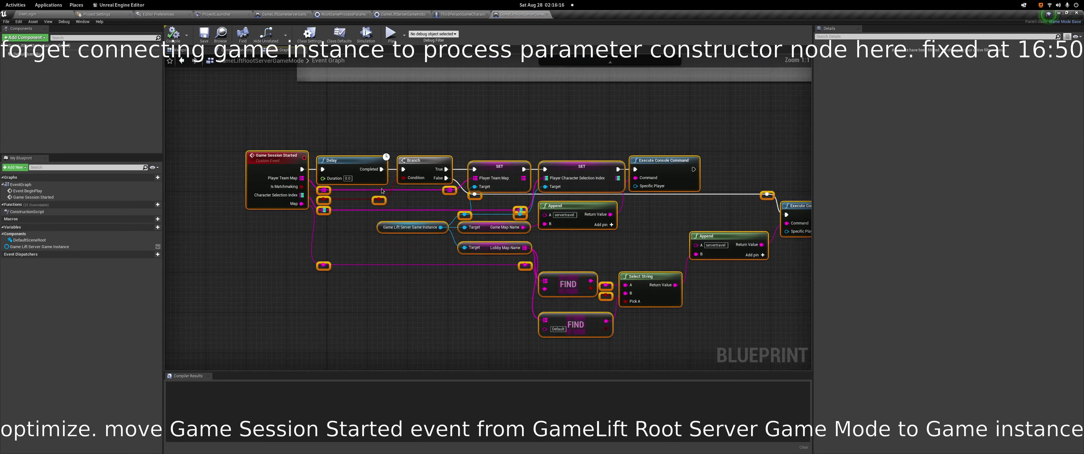
scroll(382, 193, "down", 2)
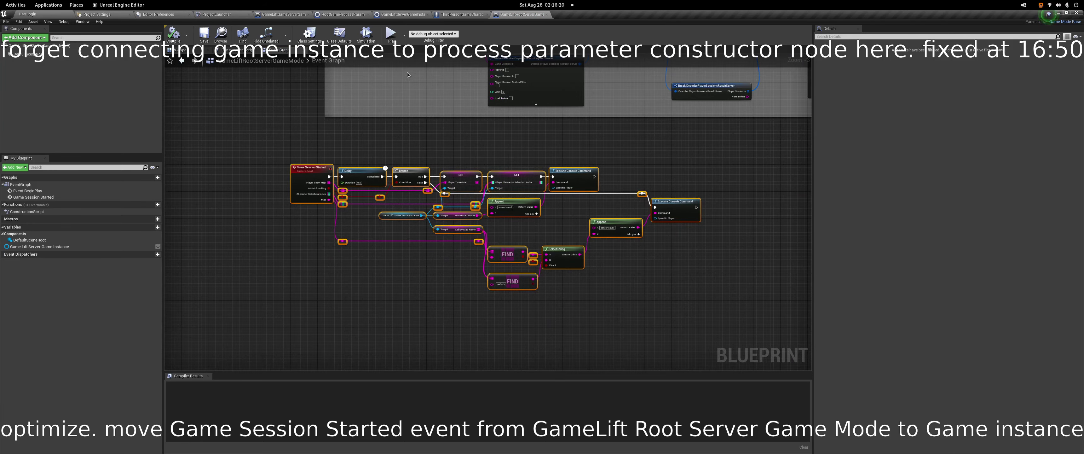
- Cut the Game Session Started chain and paste it beside Process Ready in GameLiftServerGameInstance
key("ctrl+x")
left_click(403, 14)
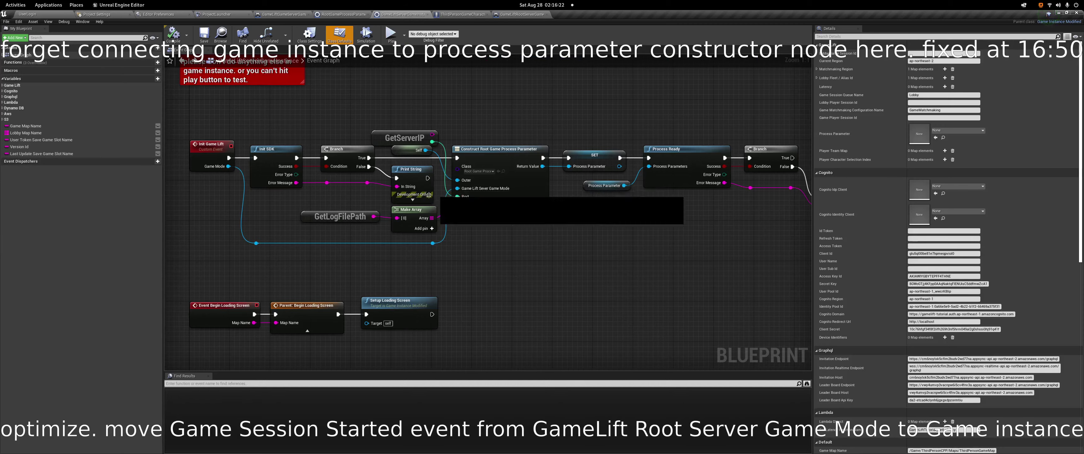
right_click_drag(543, 231, 528, 185)
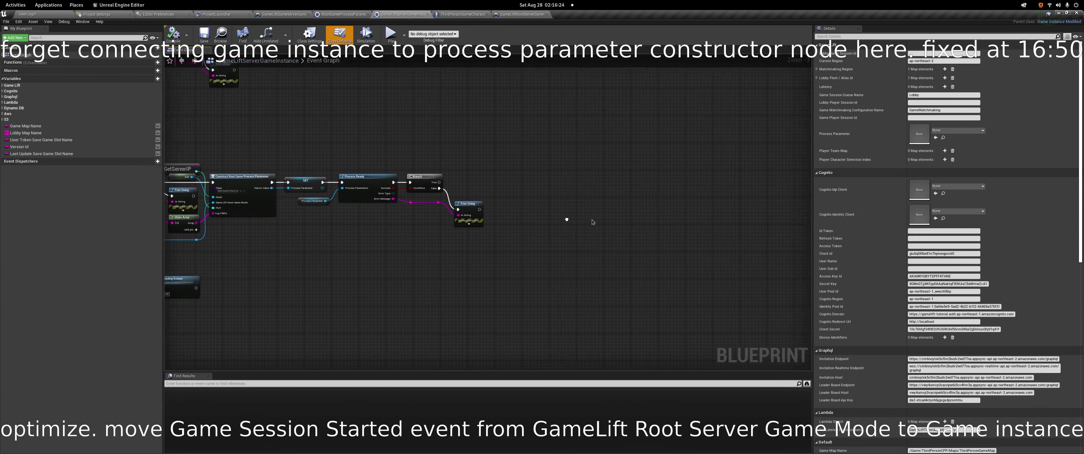
key("ctrl+v")
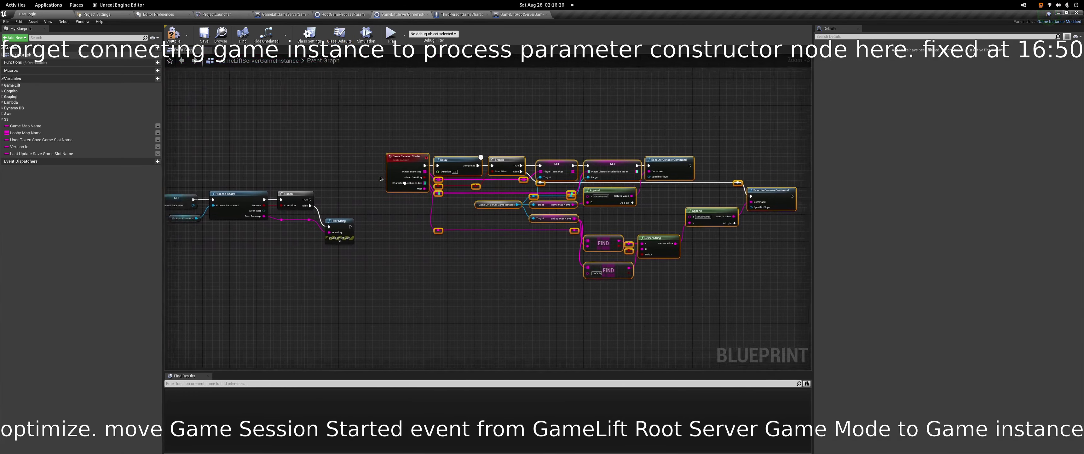
right_click_drag(344, 167, 413, 178)
left_click_drag(653, 161, 662, 201)
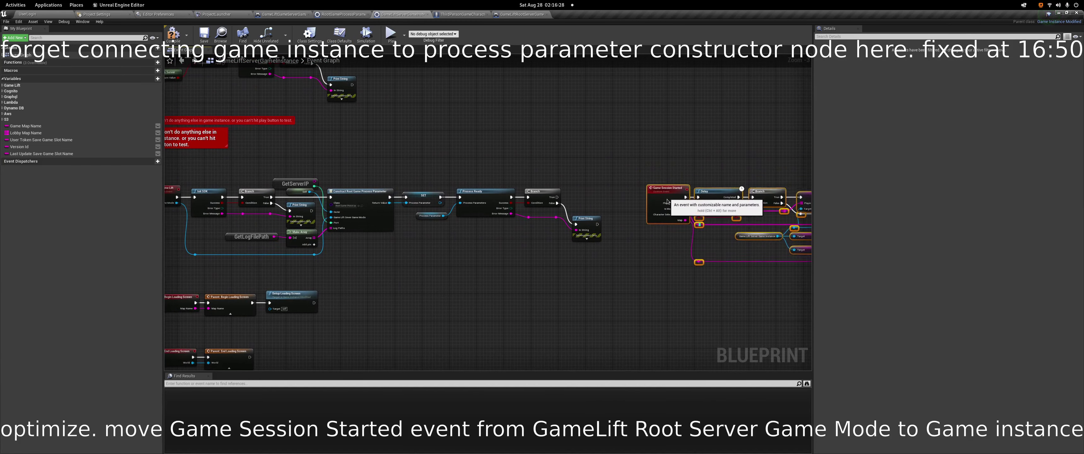
right_click_drag(661, 201, 375, 179)
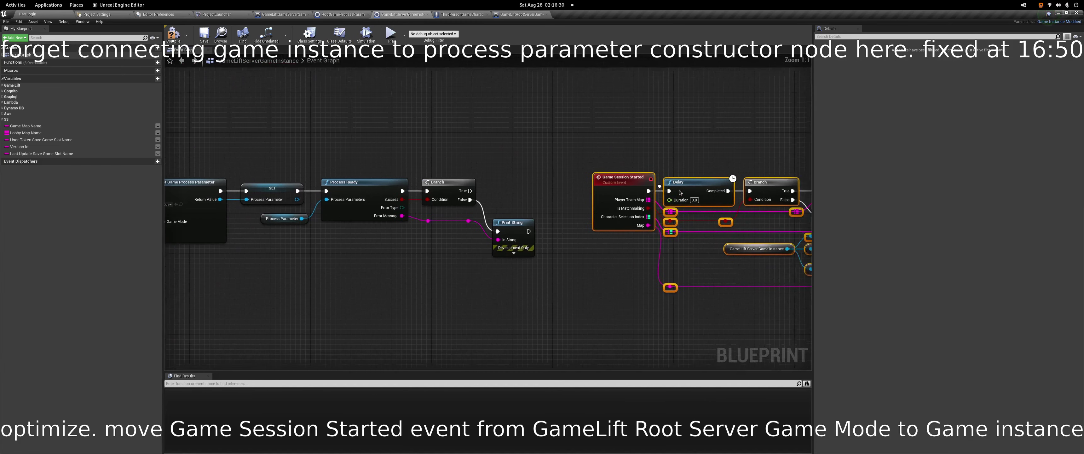
scroll(375, 179, "up", 3)
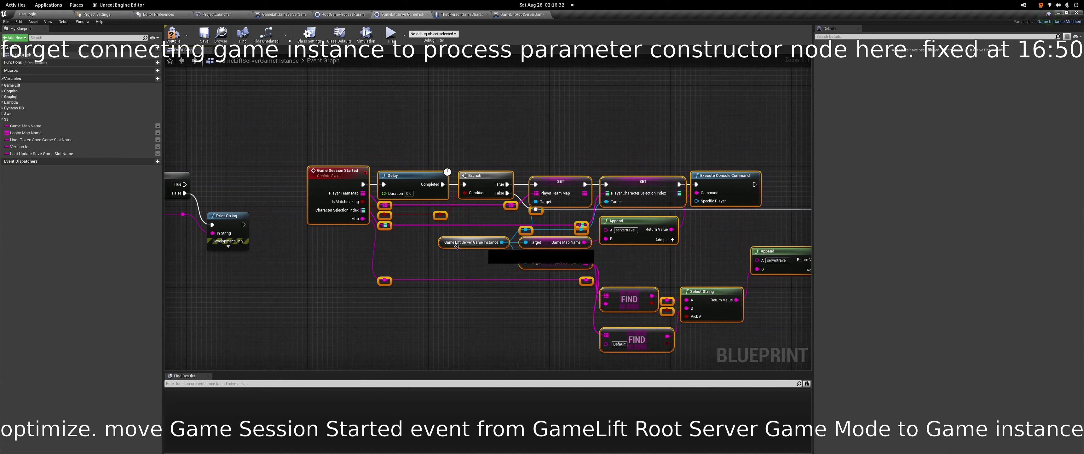
left_click_drag(470, 260, 542, 249)
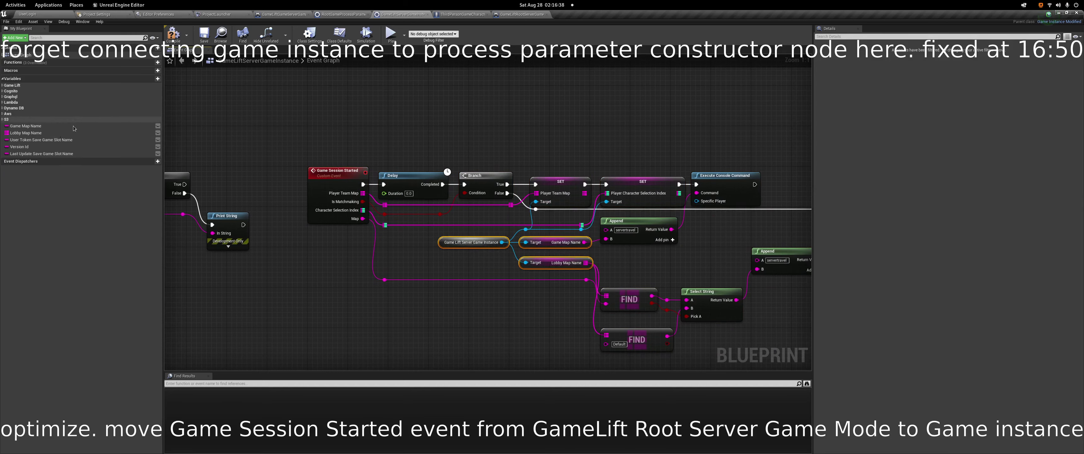
- Compile, then swap the targeted Player Team Map setter for the game instance's own Player Team Map setter
left_click(204, 35)
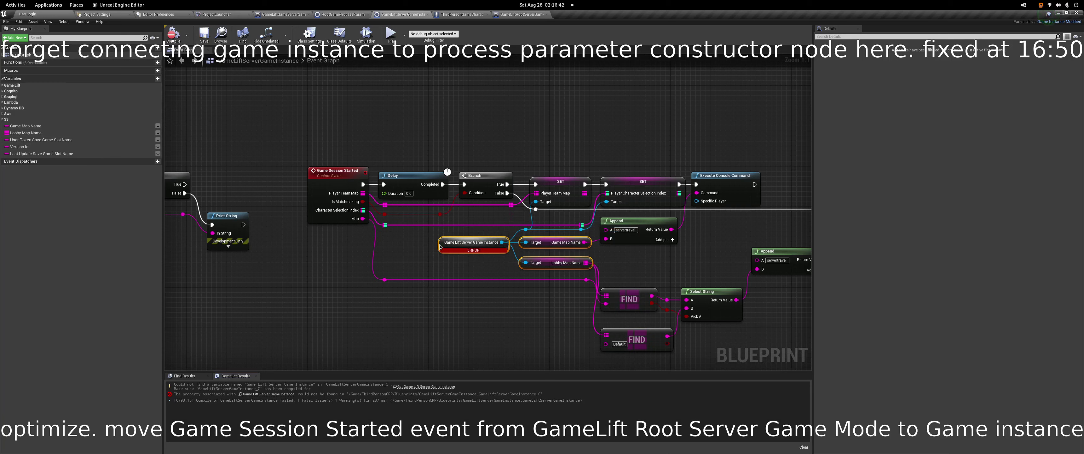
left_click(426, 242)
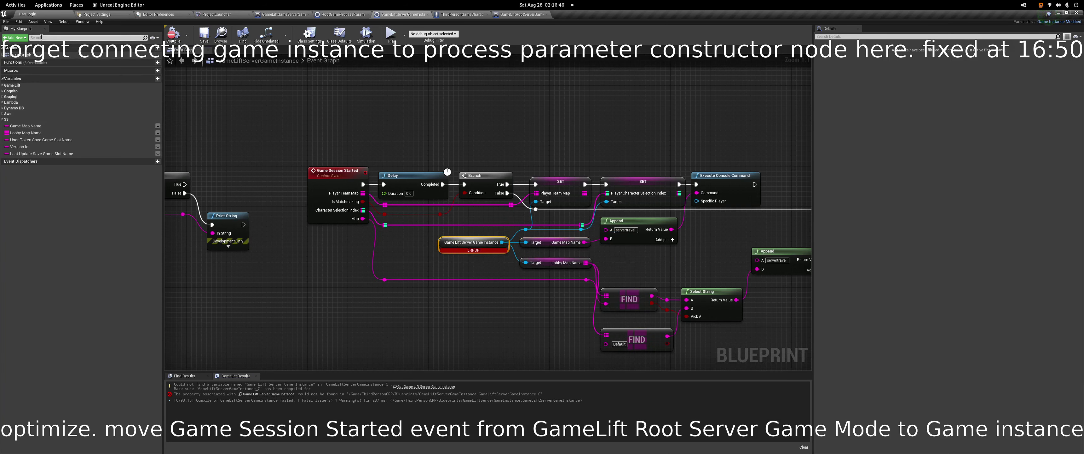
left_click(9, 86)
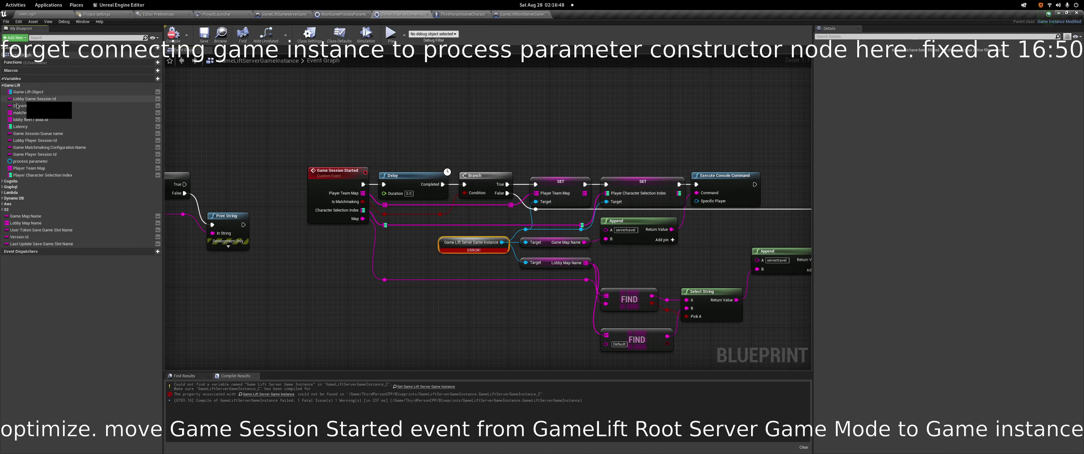
left_click_drag(28, 168, 269, 168)
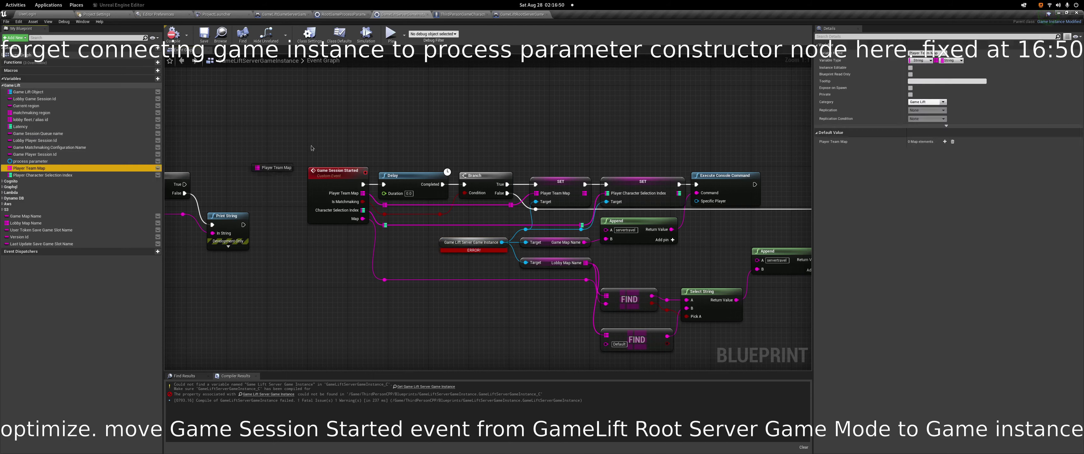
mouse_move(548, 139)
left_mouse_down()
mouse_move(537, 194)
mouse_move(585, 169)
left_mouse_up()
left_click(559, 167)
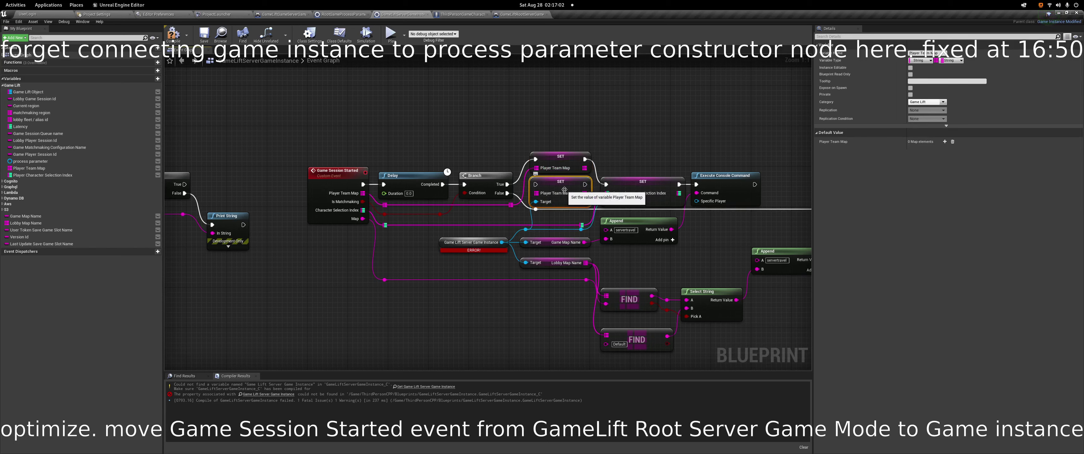
left_click_drag(586, 160, 548, 212, "ctrl")
key("Delete")
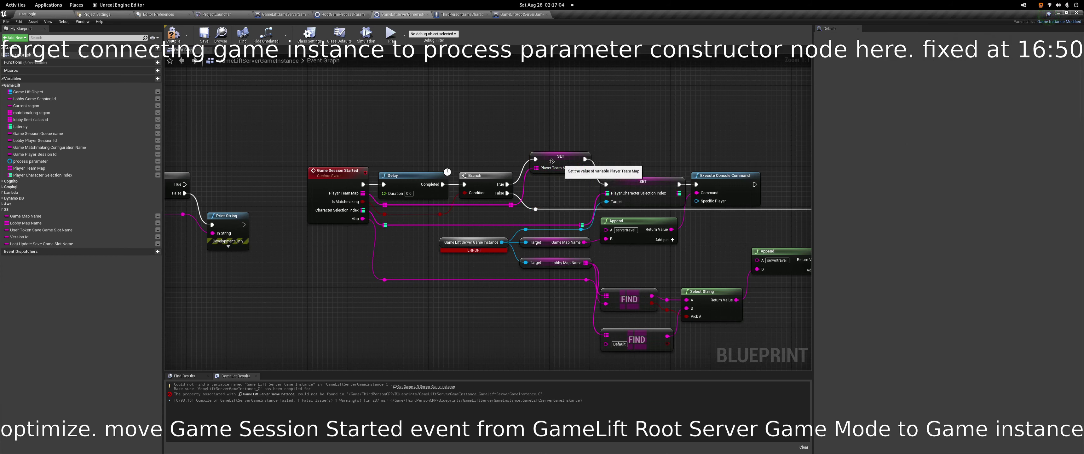
left_click_drag(553, 153, 554, 167)
key("q")
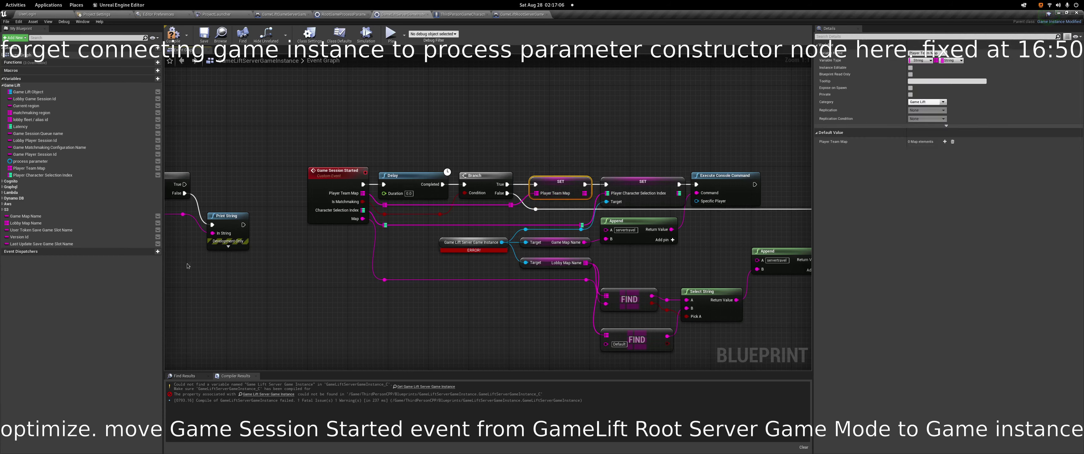
- Replace the targeted Player Character Selection Index setter with a local one wired into Execute Console Command
left_click_drag(42, 174, 519, 150)
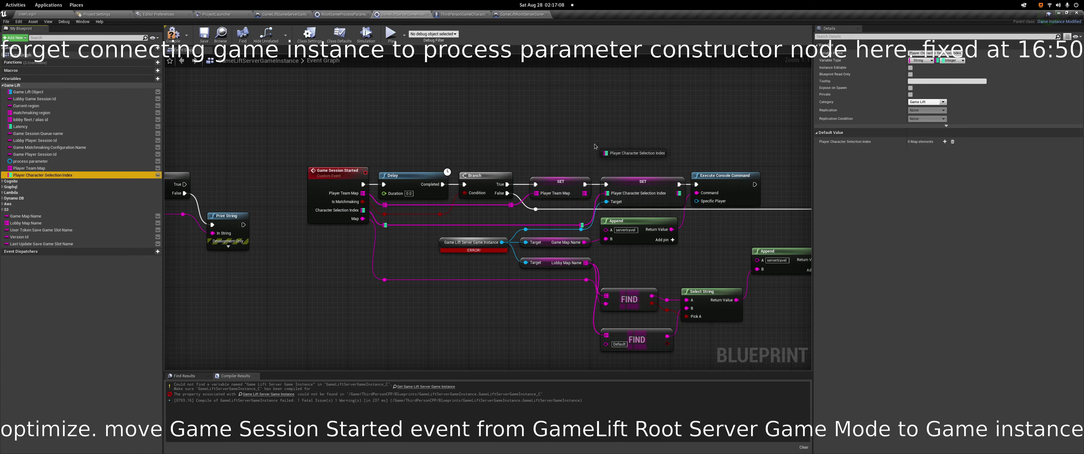
mouse_move(595, 146)
left_mouse_down()
mouse_move(623, 166)
mouse_move(606, 180)
mouse_move(606, 165)
left_mouse_up()
left_click(640, 177)
left_click_drag(607, 192, 607, 173)
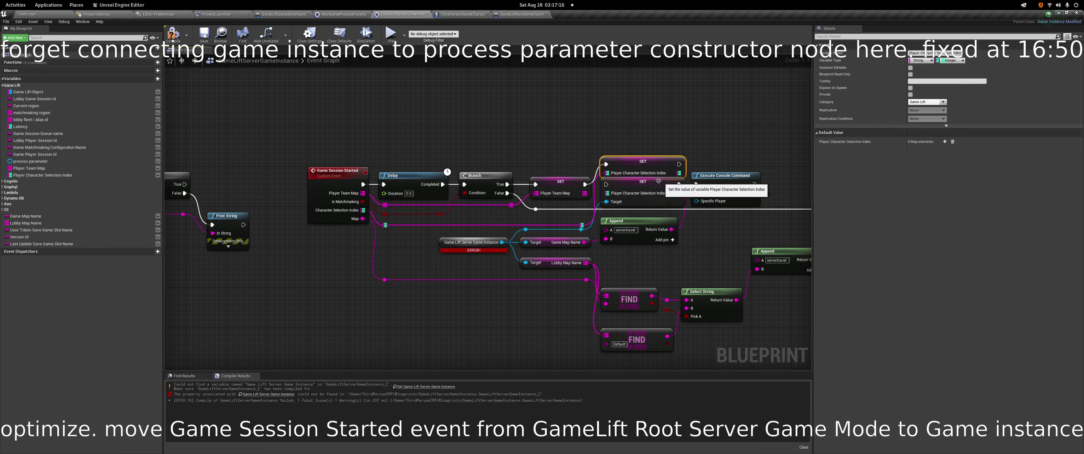
left_click_drag(679, 184, 681, 171)
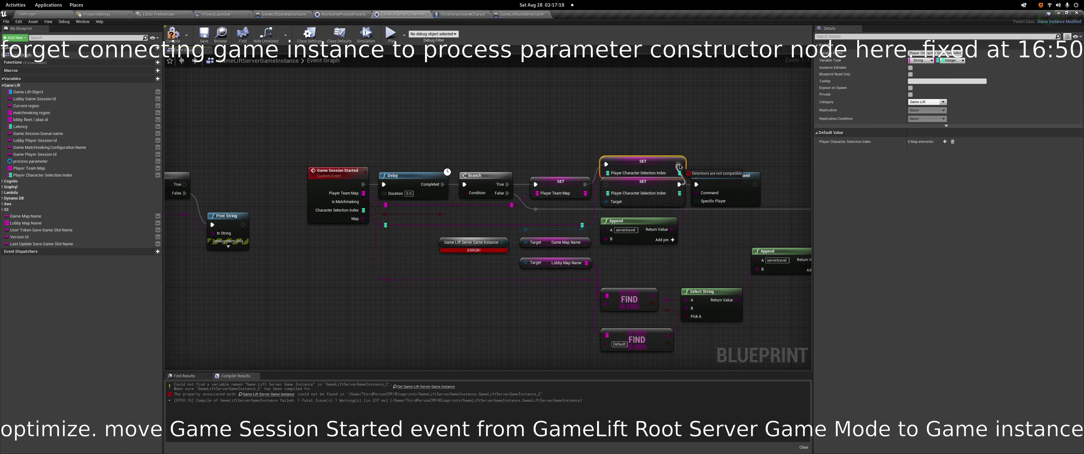
mouse_move(679, 166)
left_mouse_down()
mouse_move(680, 186)
mouse_move(680, 164)
left_mouse_up()
left_click(658, 196)
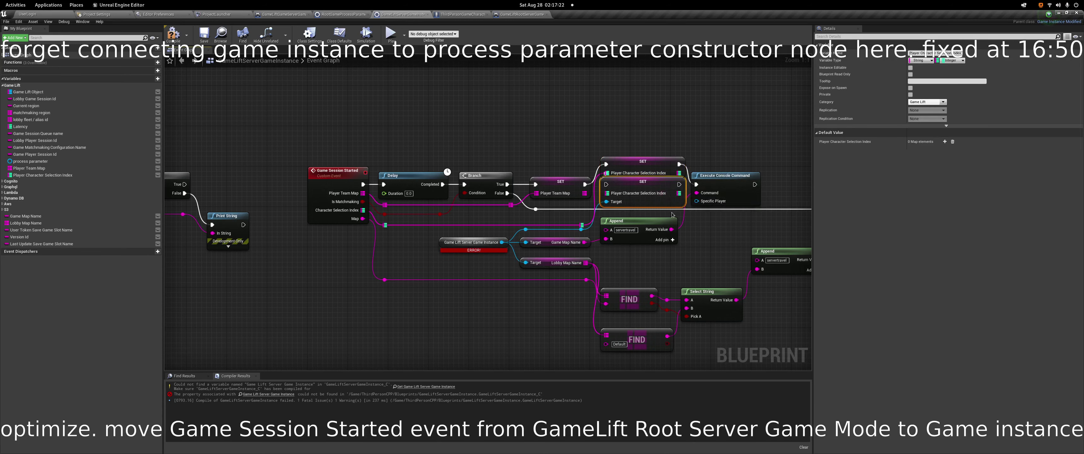
key("Delete")
left_click_drag(638, 162, 639, 171)
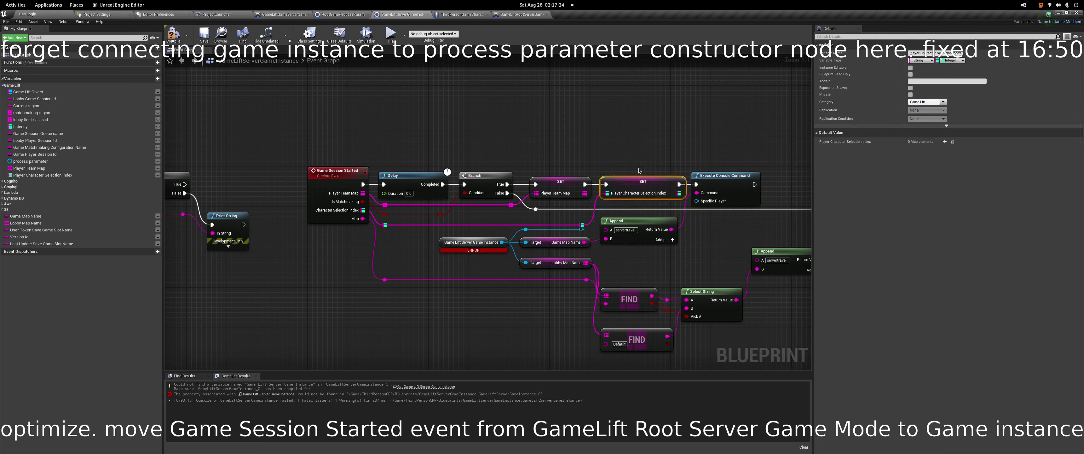
left_click(581, 231)
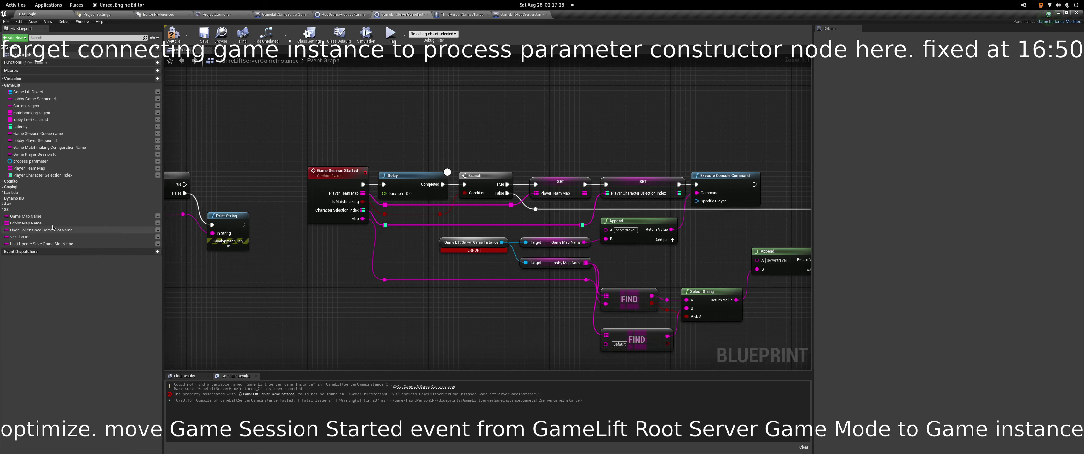
- Replace the targeted Game Map Name getter with the instance's own Game Map Name getter
left_click_drag(30, 216, 603, 272)
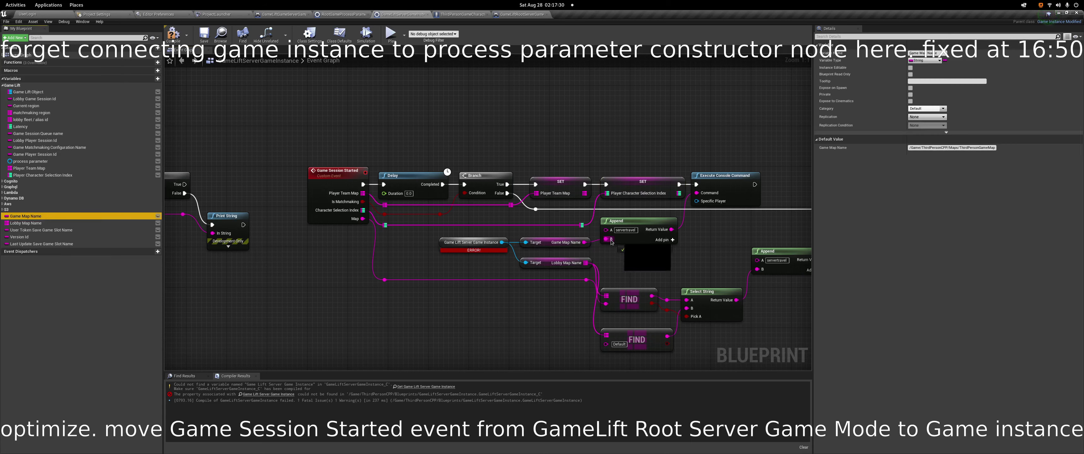
left_click(631, 250)
left_click_drag(606, 246, 547, 246)
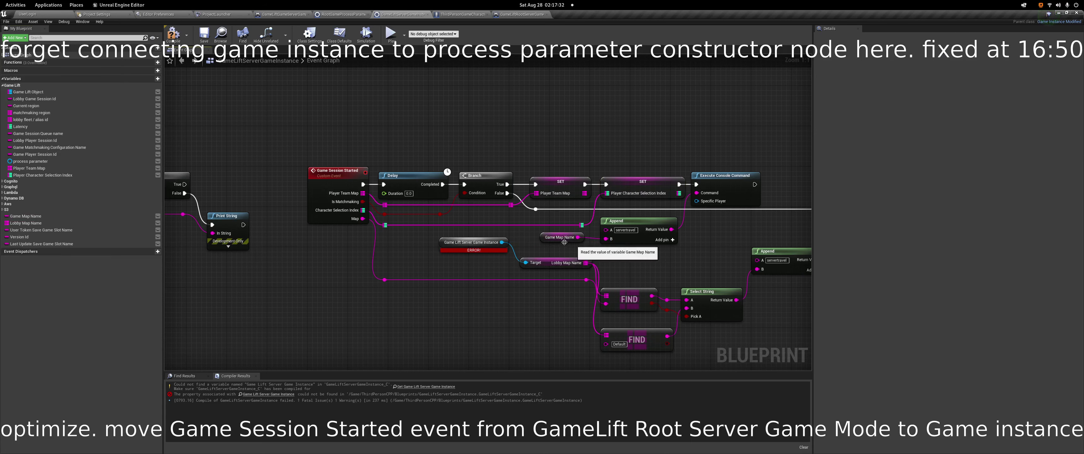
key("Delete")
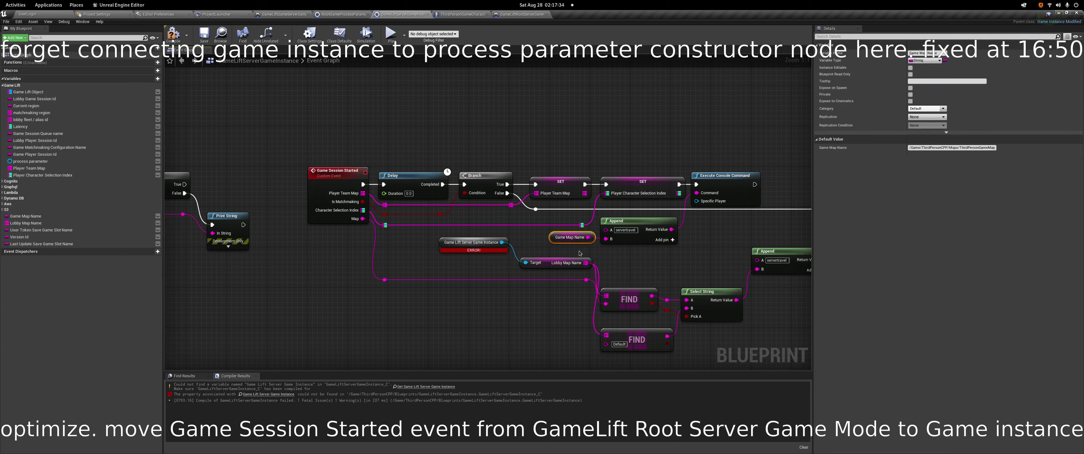
- Swap the broken Lobby Map Name lookup for a direct Lobby Map Name getter and compile
right_click_drag(589, 261, 497, 223)
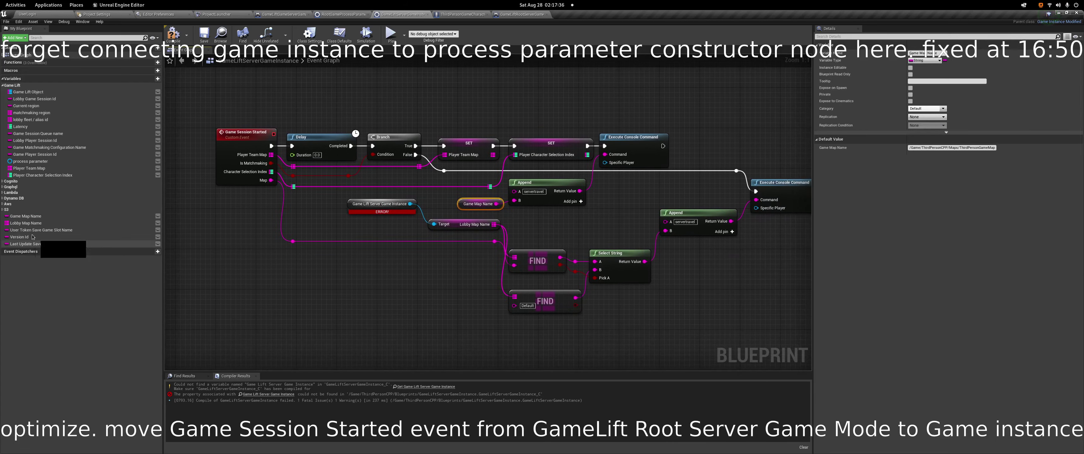
left_click_drag(25, 223, 491, 275)
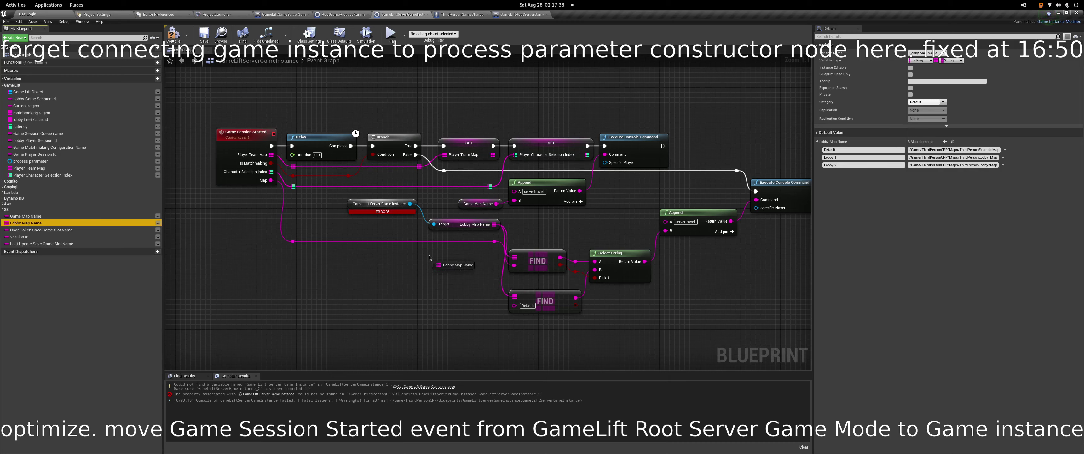
left_click_drag(429, 258, 494, 235)
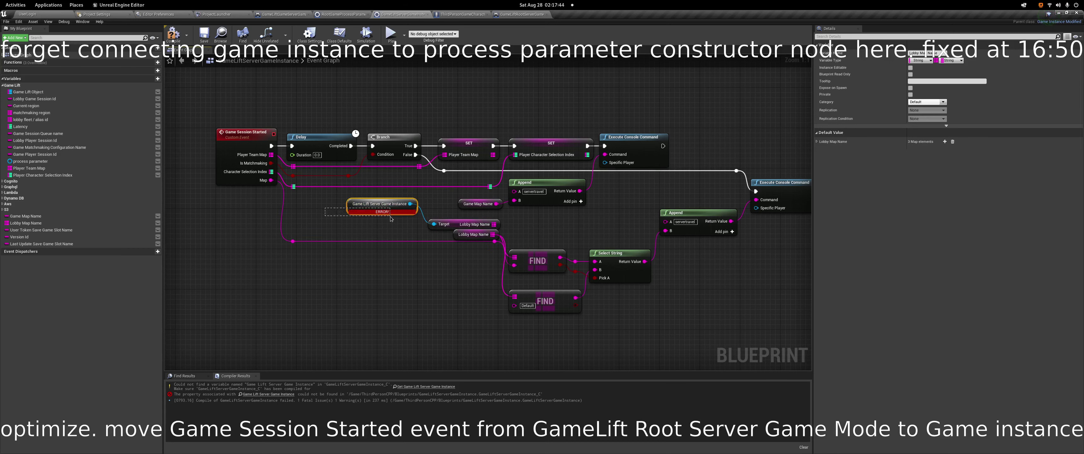
left_click(404, 213)
left_click(444, 224, "ctrl")
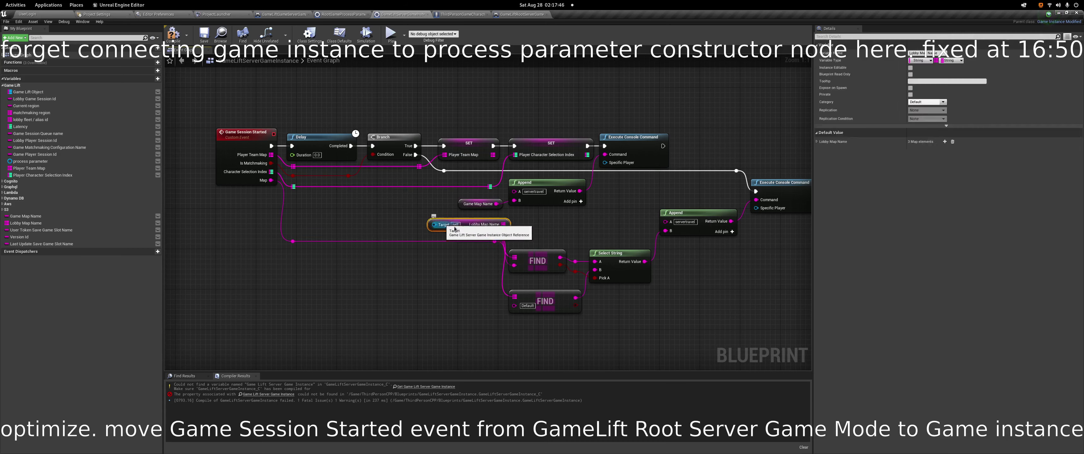
key("Delete")
left_click_drag(472, 231, 472, 221)
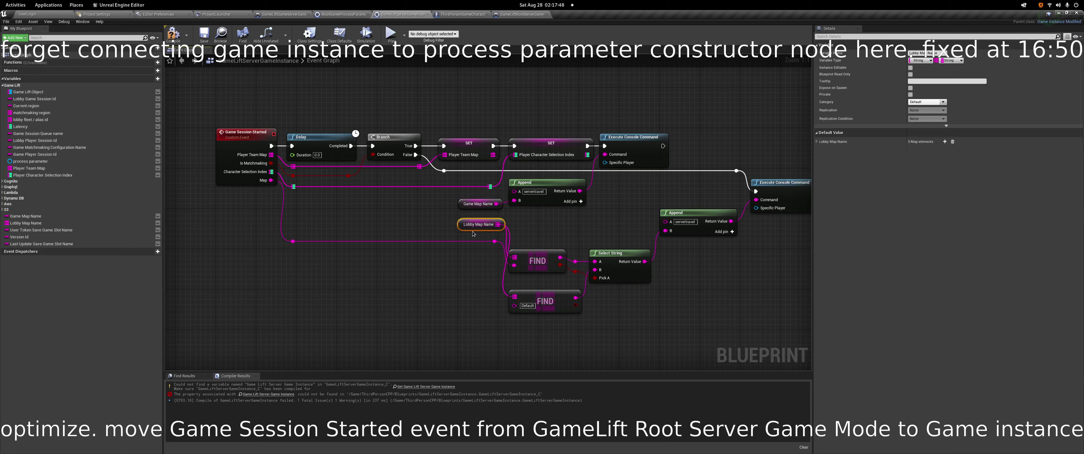
left_click(552, 232)
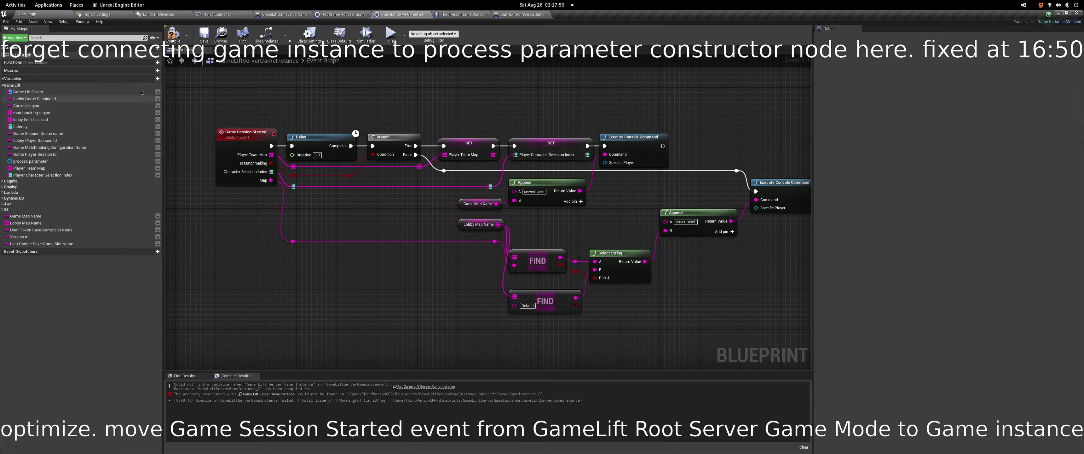
left_click(173, 35)
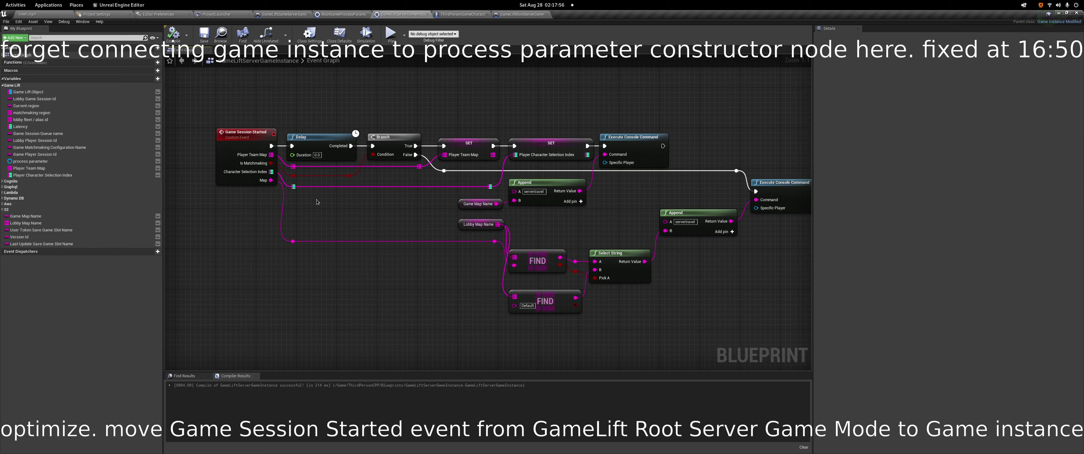
- Compile the GameLiftRootServerGameMode blueprint
left_click(351, 15)
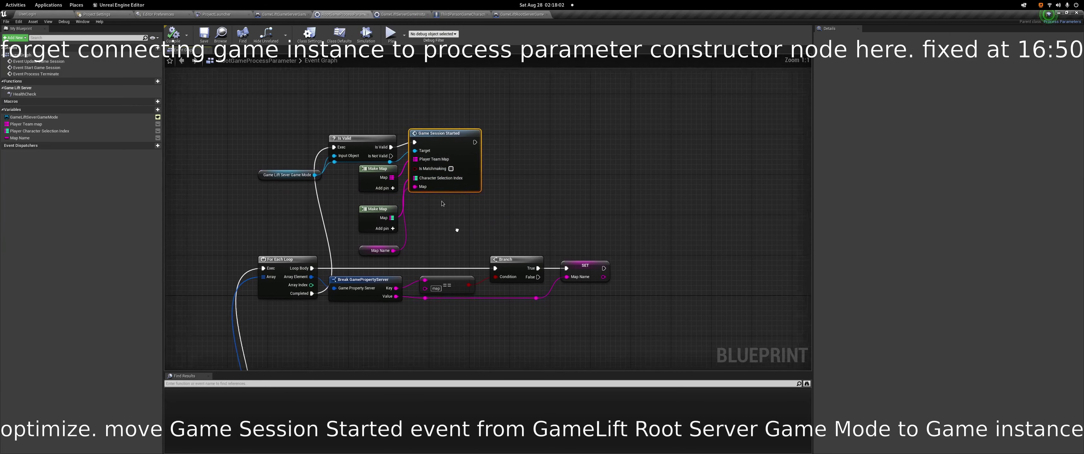
right_click_drag(445, 200, 480, 267)
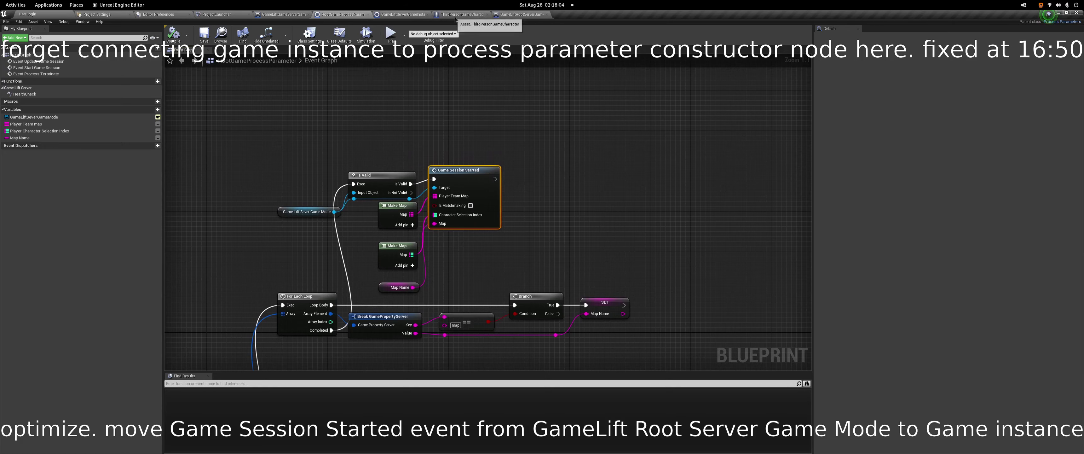
left_click(521, 14)
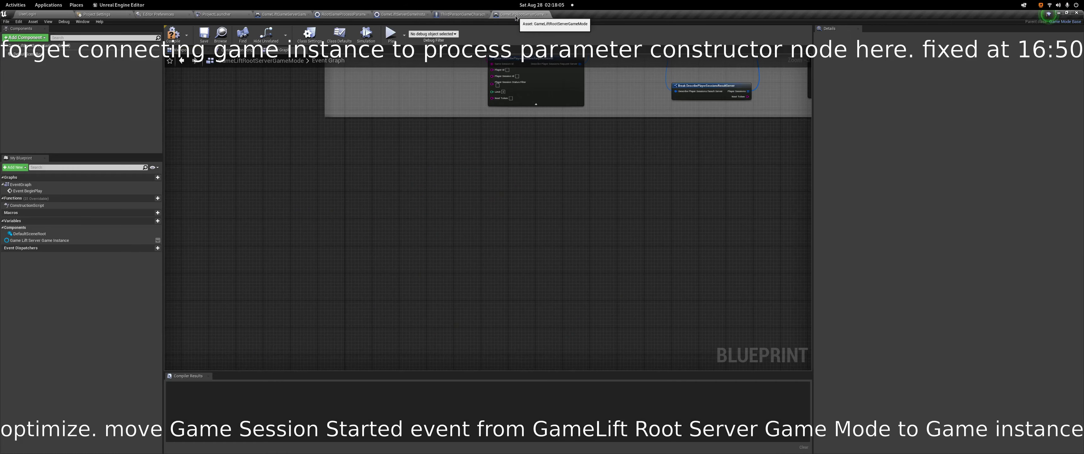
left_click(172, 33)
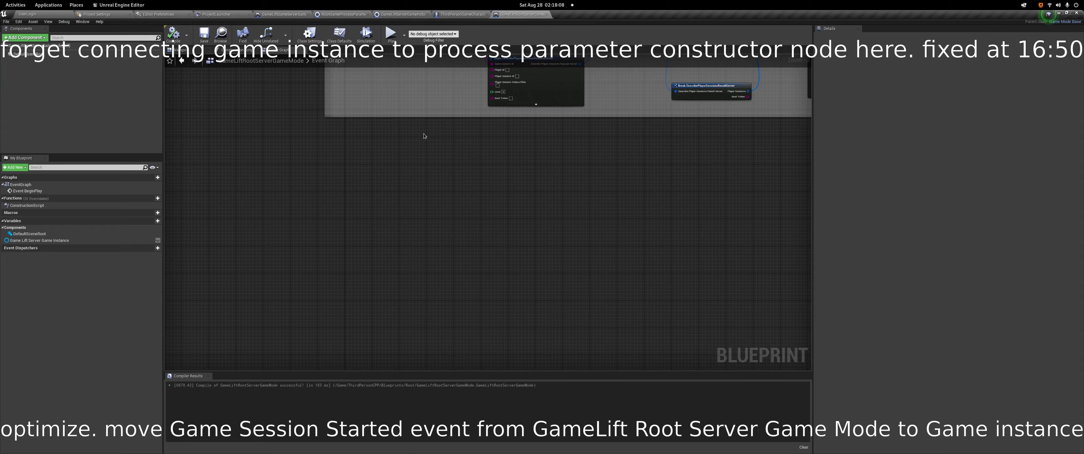
scroll(423, 135, "down", 4)
scroll(421, 210, "up", 5)
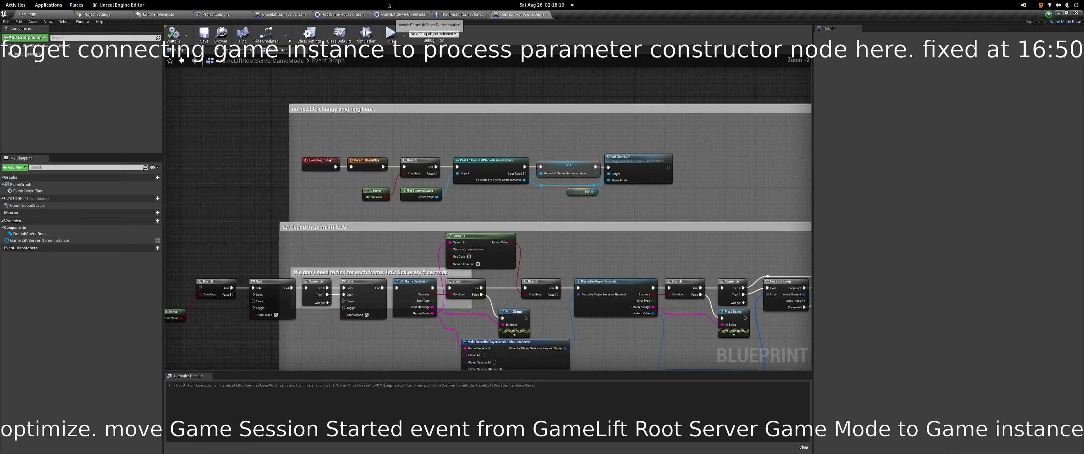
left_click(398, 16)
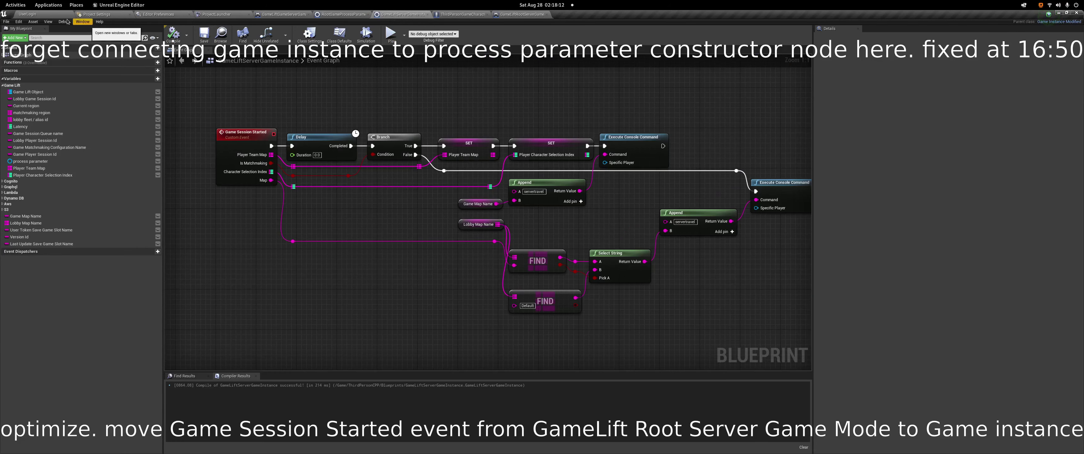
- Reopen RootGameProcessParameter from Content Browser's Blueprints > Root folder and locate its game session nodes
left_click(27, 14)
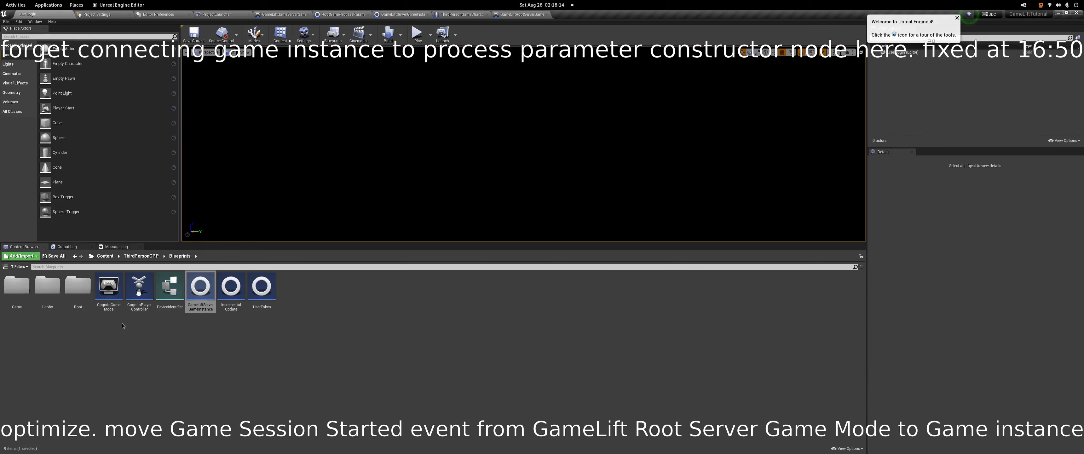
double_click(68, 302)
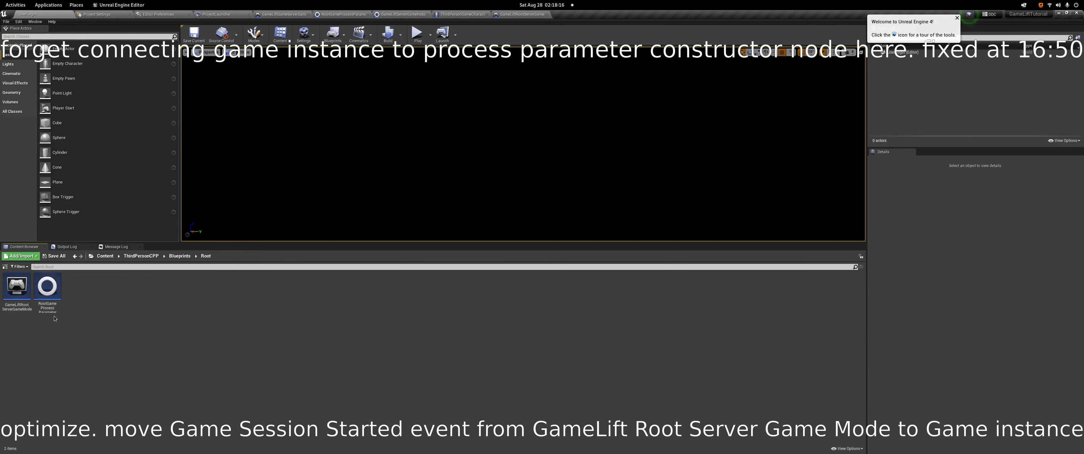
double_click(47, 306)
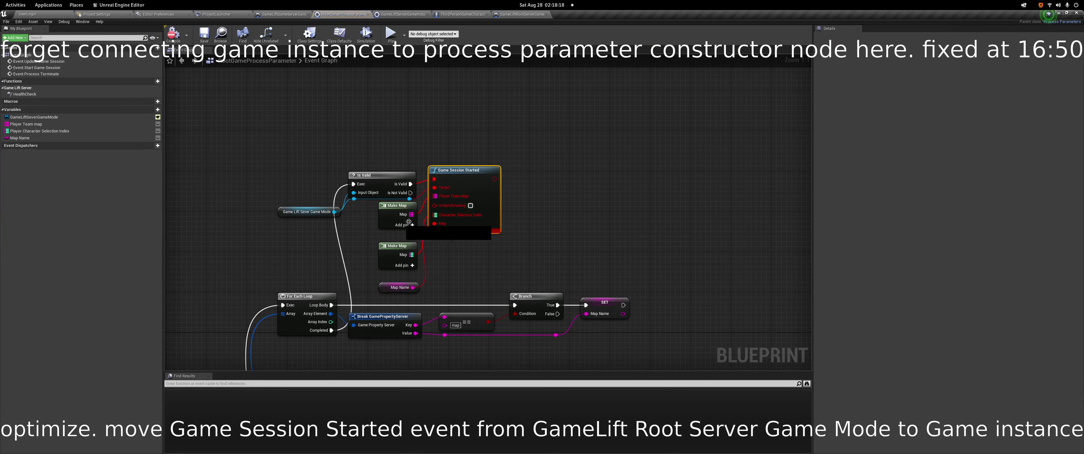
mouse_move(528, 241)
right_mouse_down()
mouse_move(511, 201)
mouse_move(530, 242)
right_mouse_up()
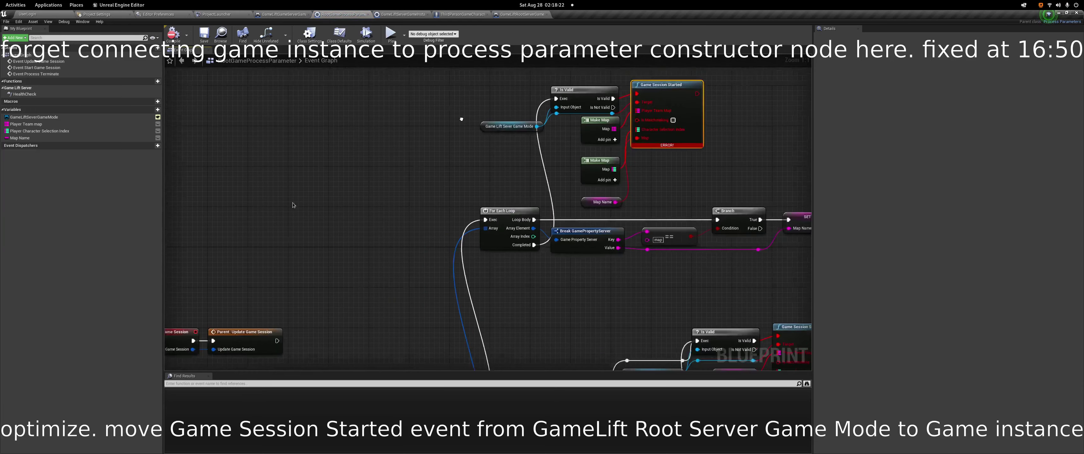
right_click_drag(296, 196, 419, 279)
scroll(419, 279, "down", 1)
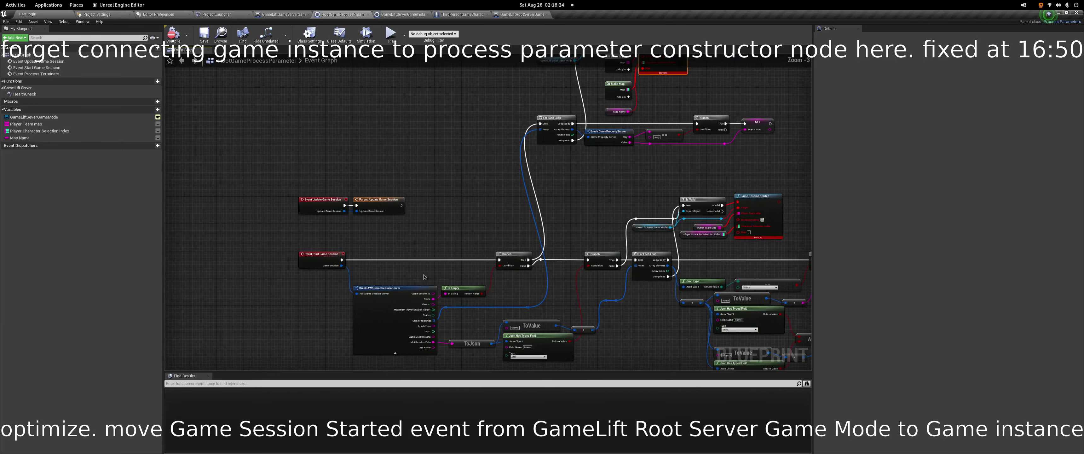
scroll(419, 279, "down", 1)
scroll(418, 253, "down", 2)
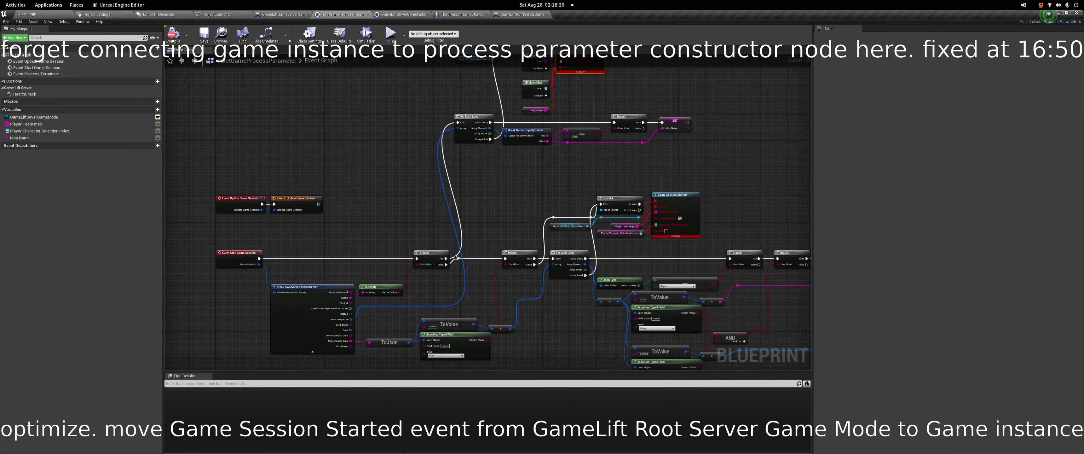
scroll(480, 276, "up", 3)
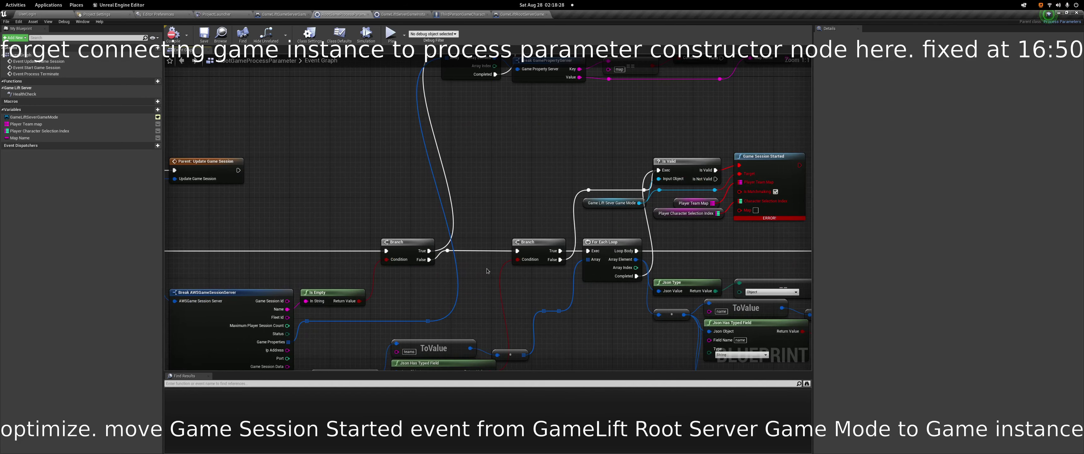
scroll(487, 271, "down", 2)
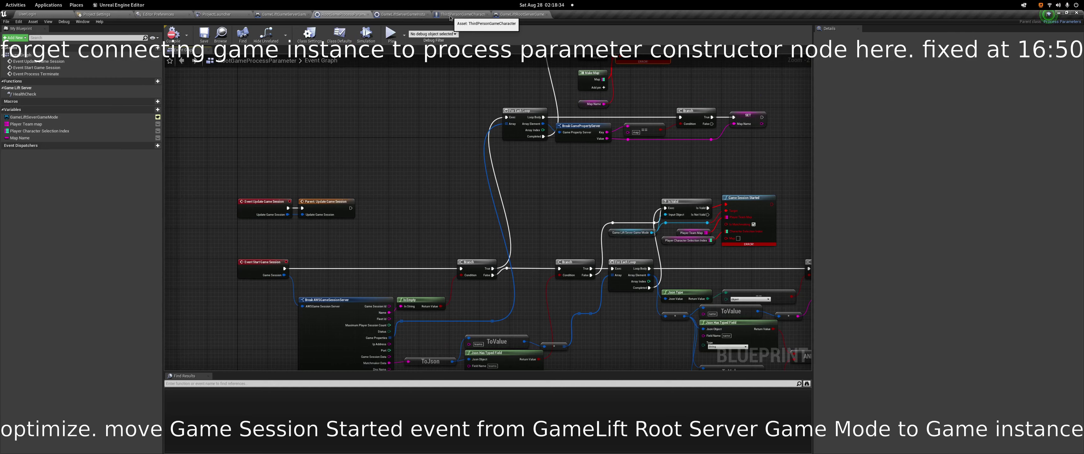
- Paste ThirdPersonGameCharacter's Game Lift Game Instance getter into RootGameProcessParameter and create the variable from it
left_click(462, 14)
left_click(402, 140)
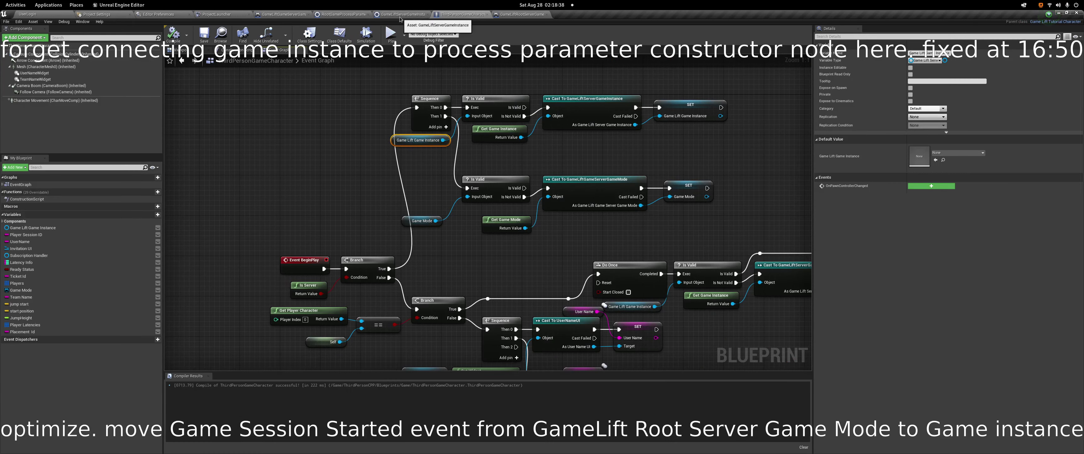
left_click(331, 15)
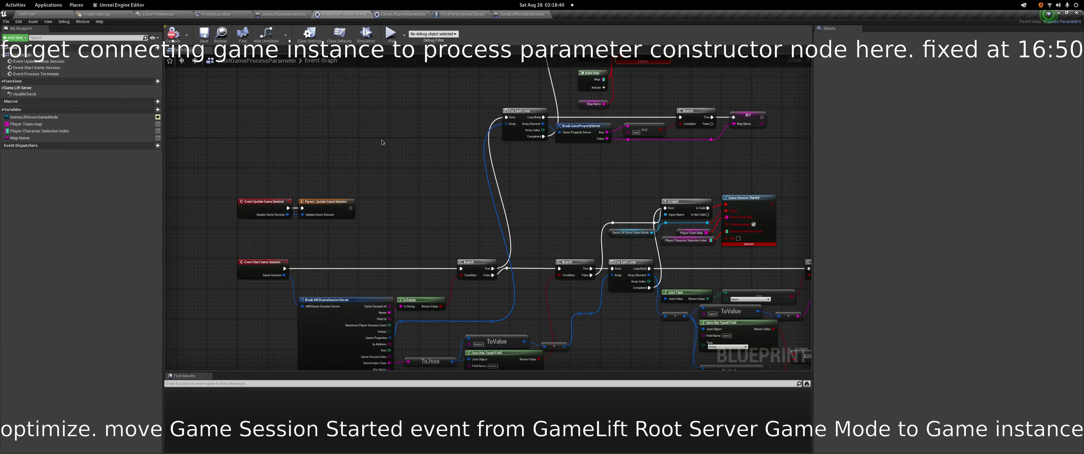
key("ctrl+v")
right_click(378, 162)
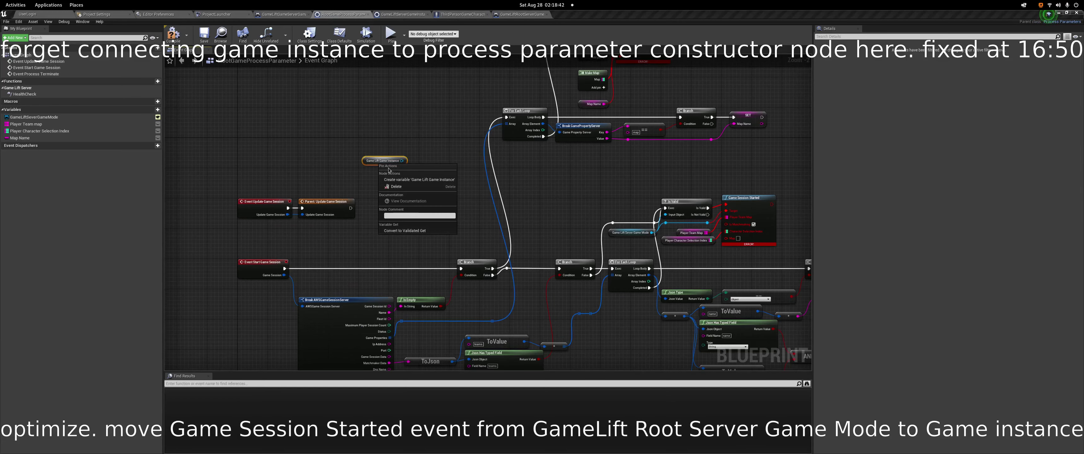
left_click(394, 180)
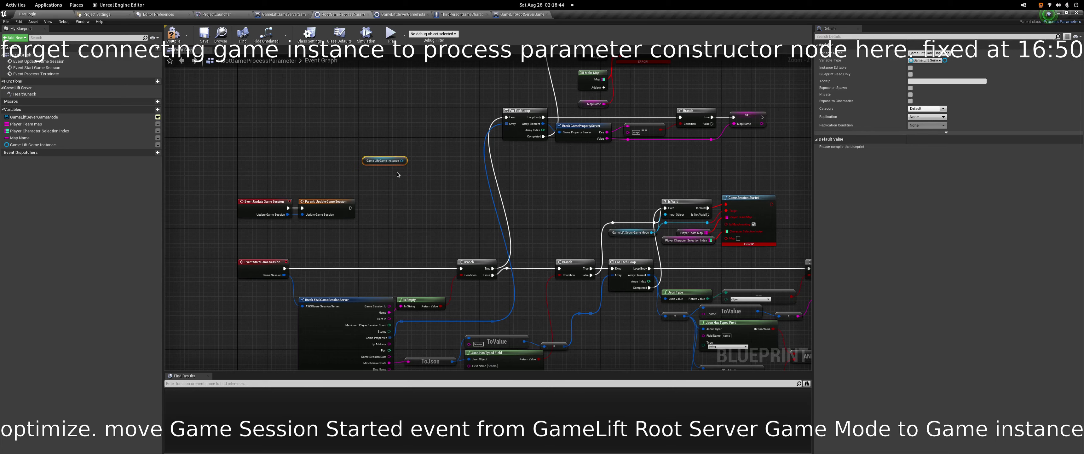
- Make Game Lift Game Instance Instance Editable and Expose on Spawn, then compile
left_click(34, 145)
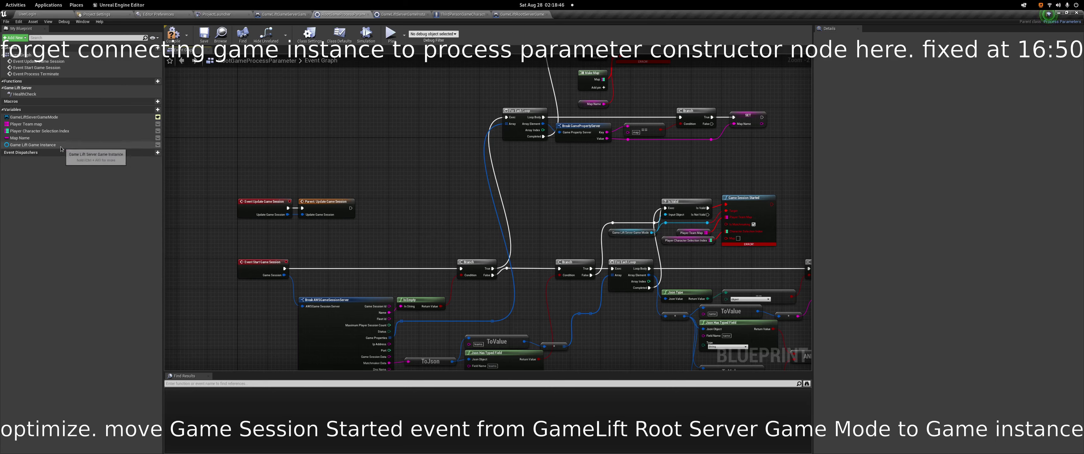
left_click(910, 68)
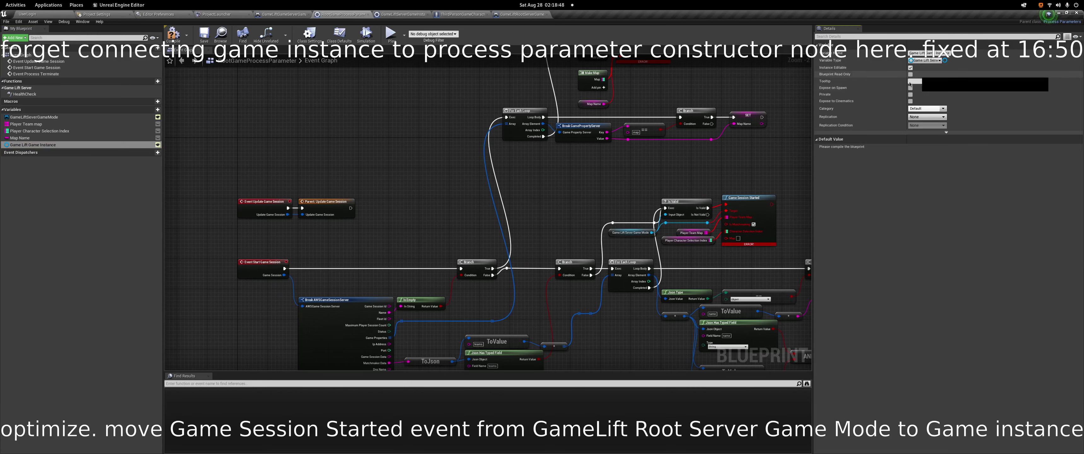
left_click(911, 89)
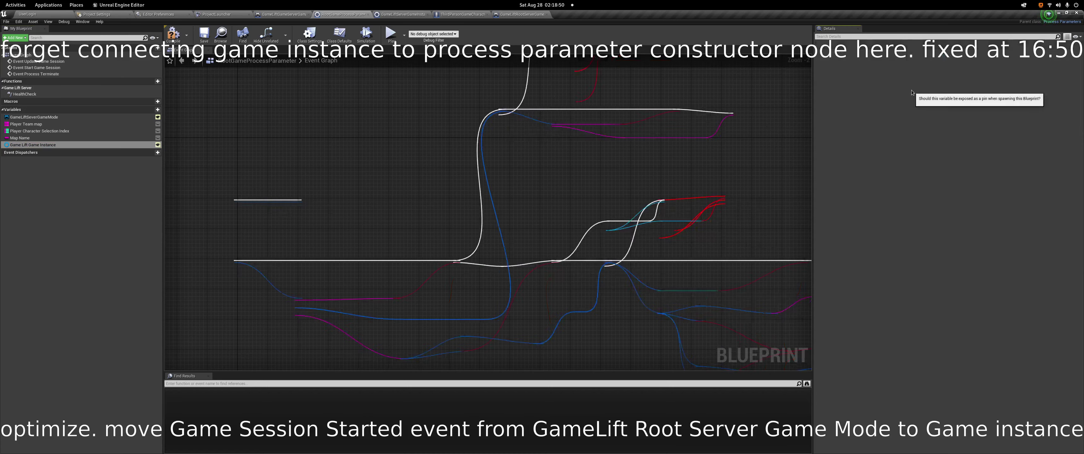
left_click(206, 39)
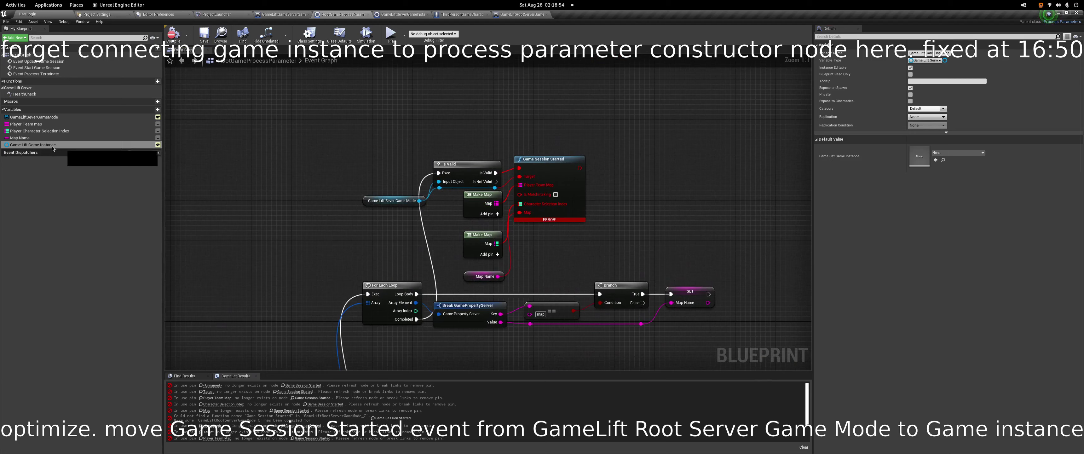
- Drop Game Lift Game Instance onto the game mode getter and select the erroring Game Session Started node
left_click(87, 144)
left_click_drag(366, 214, 367, 202)
left_click(581, 160)
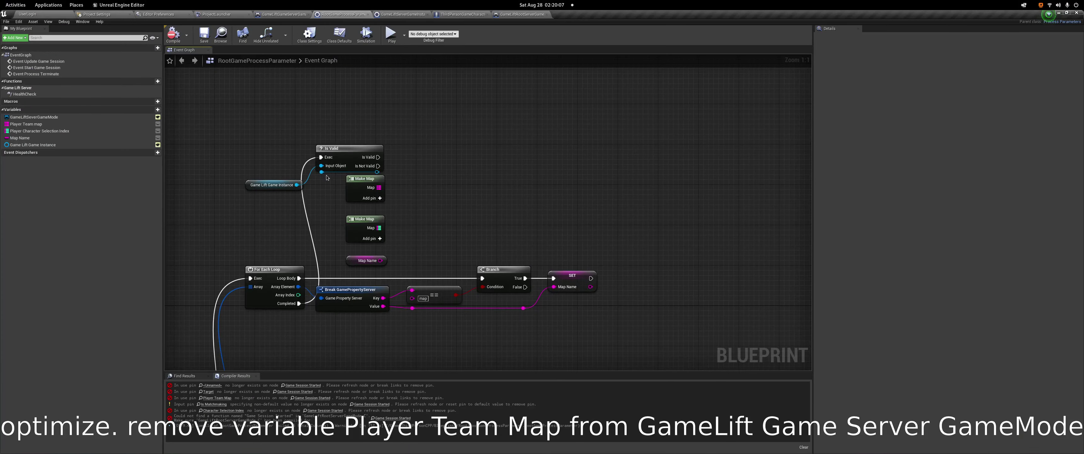
- Add a Game Session Started call on Game Lift Game Instance after Is Valid, wiring Target and Map Name
left_click_drag(326, 174, 379, 173)
left_click_drag(384, 173, 407, 163)
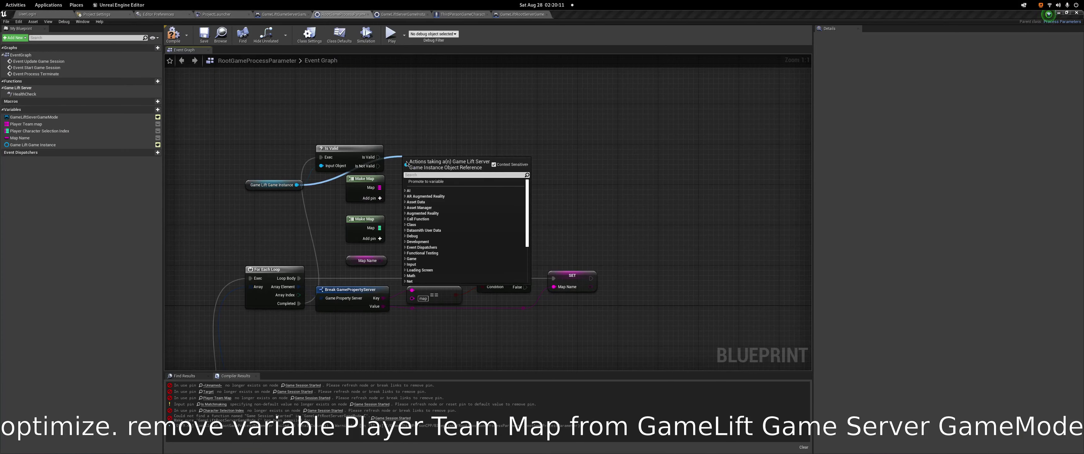
type("GaME sESS")
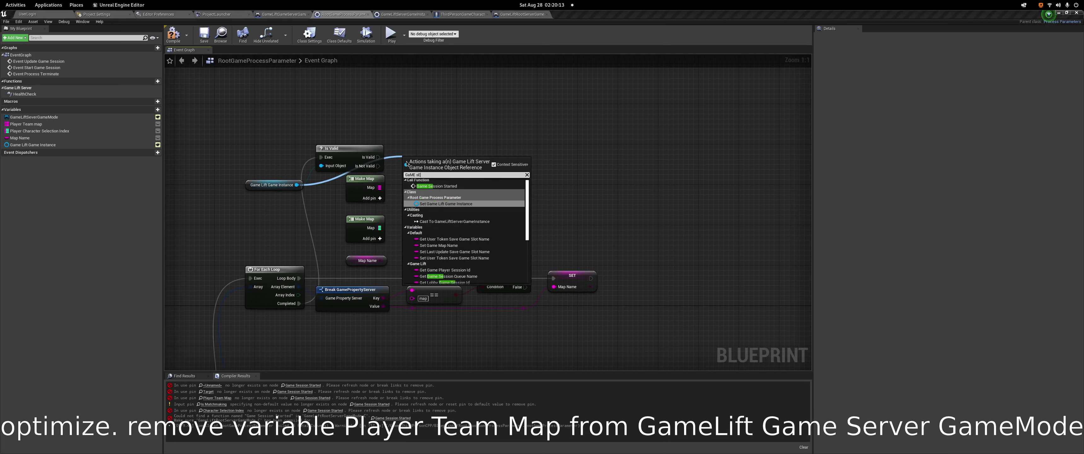
key("Up")
key("Up")
key("Up")
key("Up")
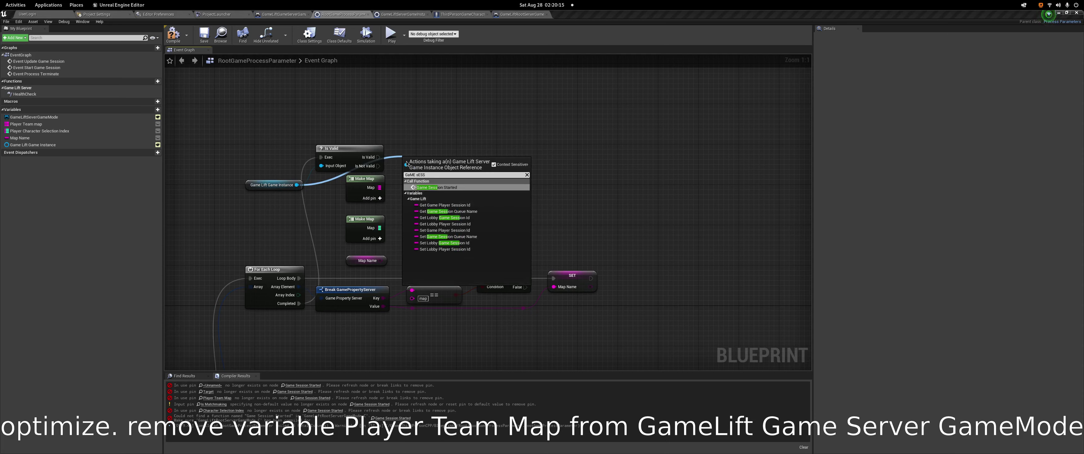
key("Return")
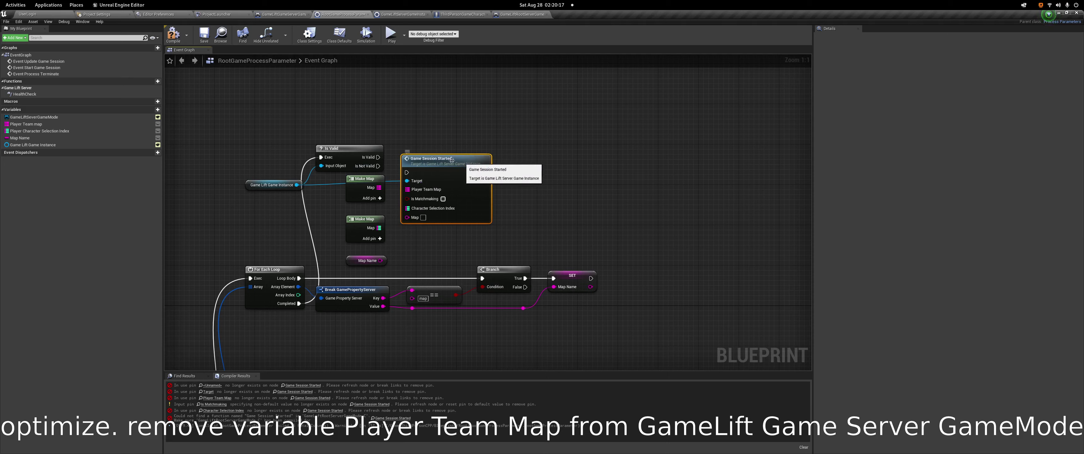
left_click_drag(439, 158, 434, 143)
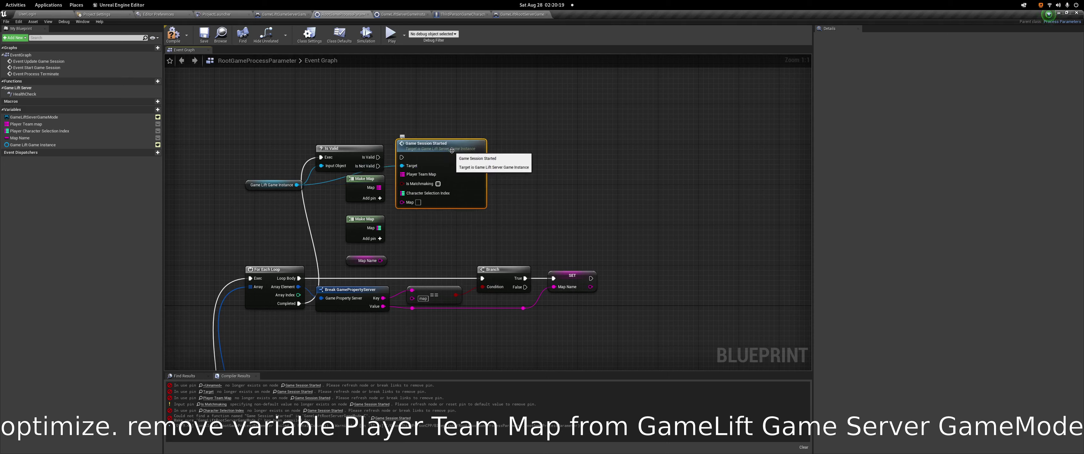
left_click_drag(378, 157, 404, 158)
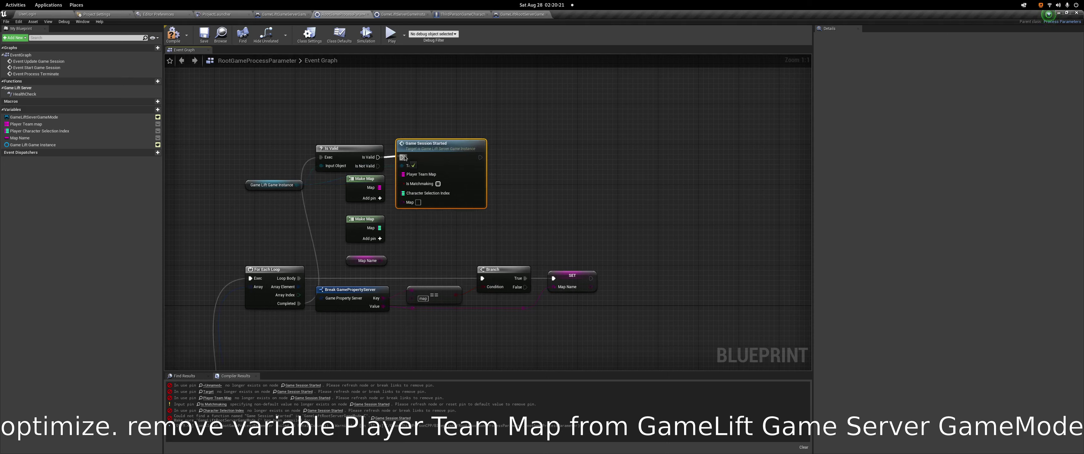
double_click(333, 178)
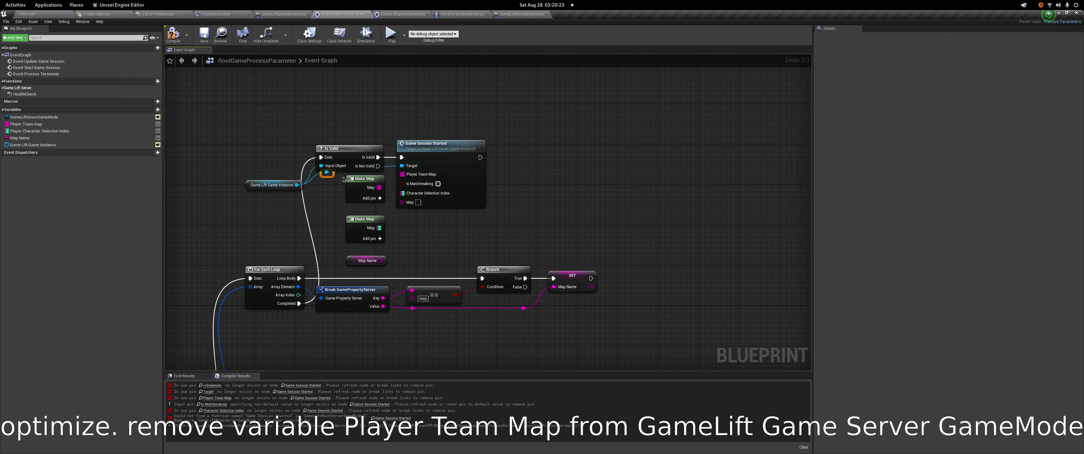
mouse_move(336, 175)
left_mouse_down()
mouse_move(357, 172)
mouse_move(401, 204)
mouse_move(406, 194)
left_mouse_up()
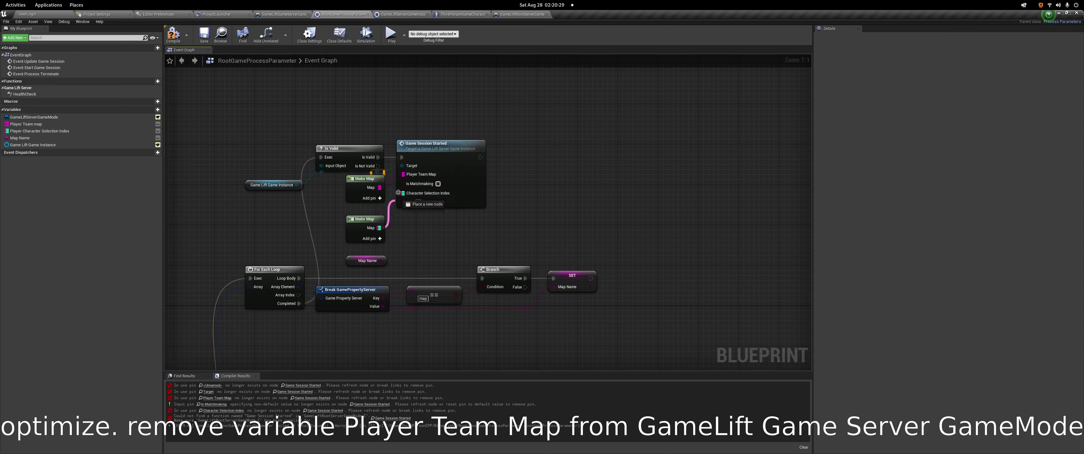
left_click_drag(380, 260, 405, 203)
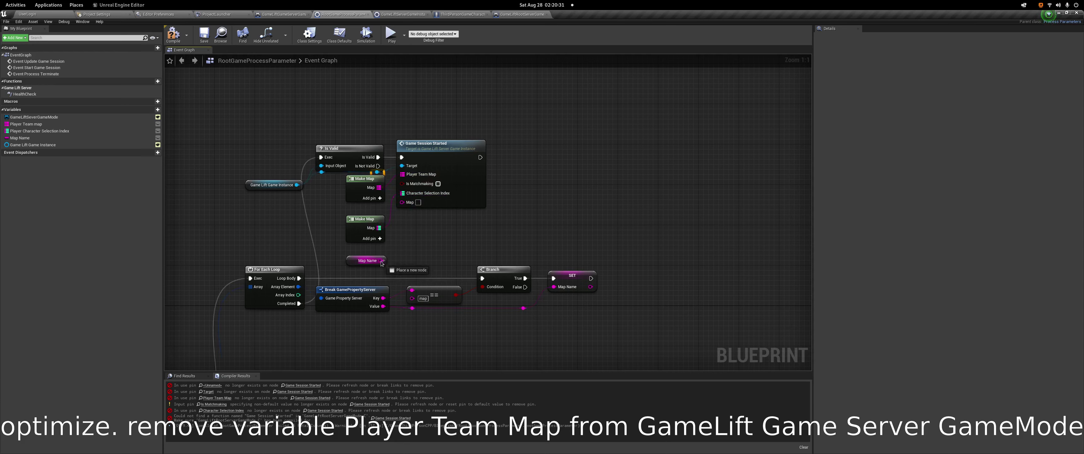
right_click_drag(498, 270, 600, 199)
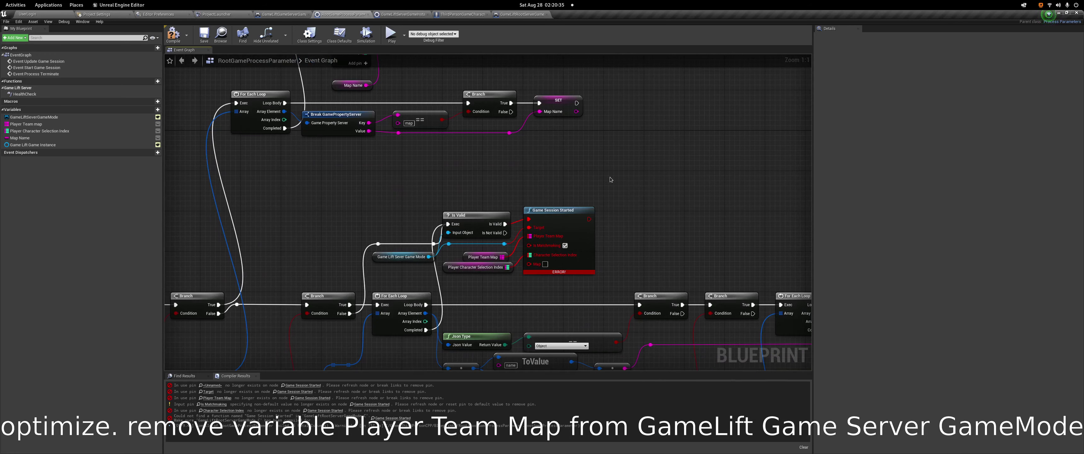
- Drop Game Lift Game Instance over the lower Game Session Started's old game mode getter, undoing stray edits
right_click_drag(584, 175, 589, 188)
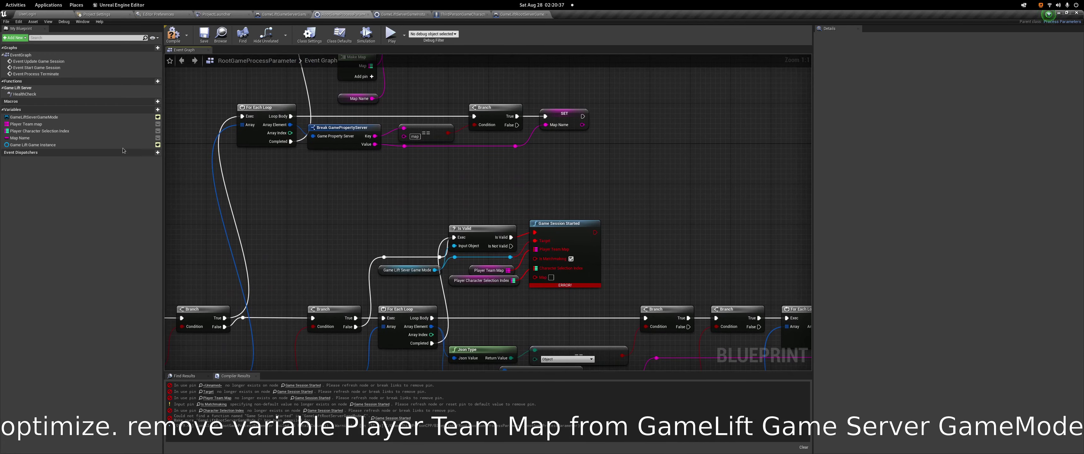
left_click_drag(51, 145, 394, 278)
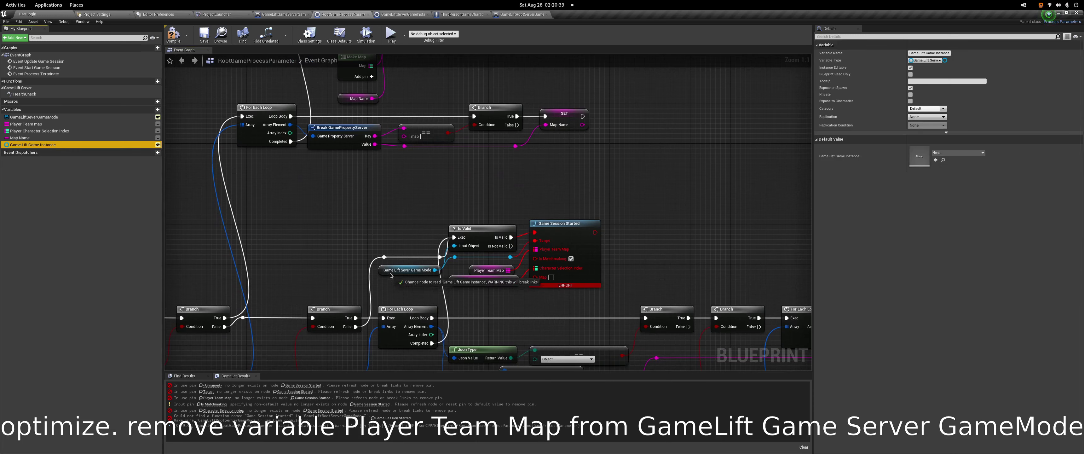
left_click(456, 258)
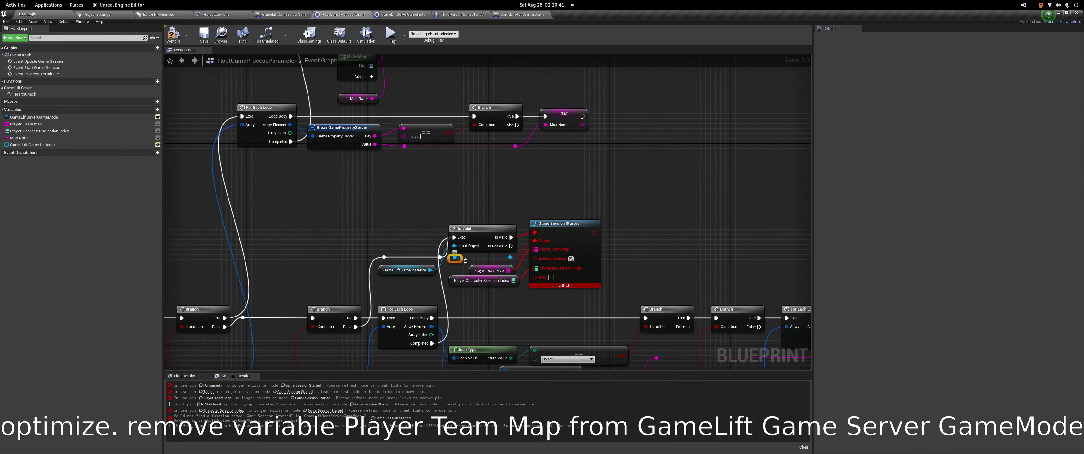
key("Delete")
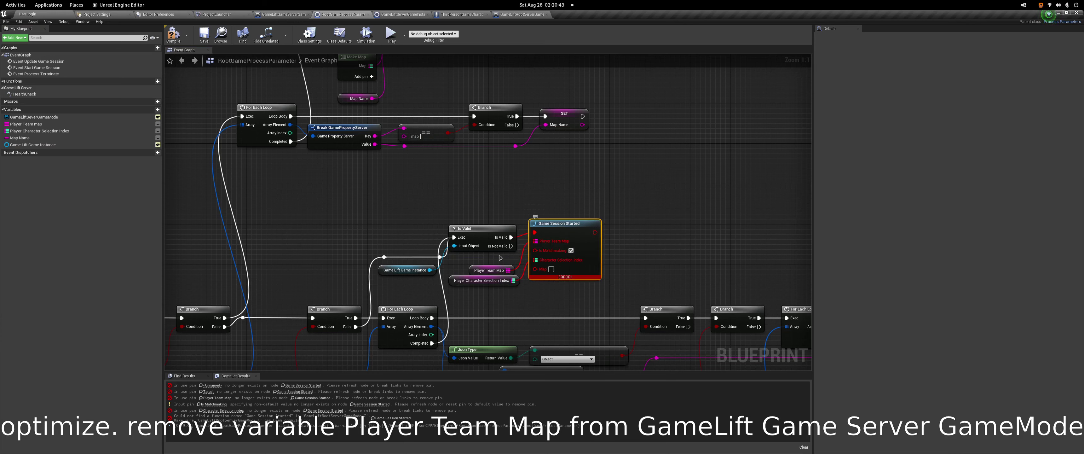
key("ctrl+z")
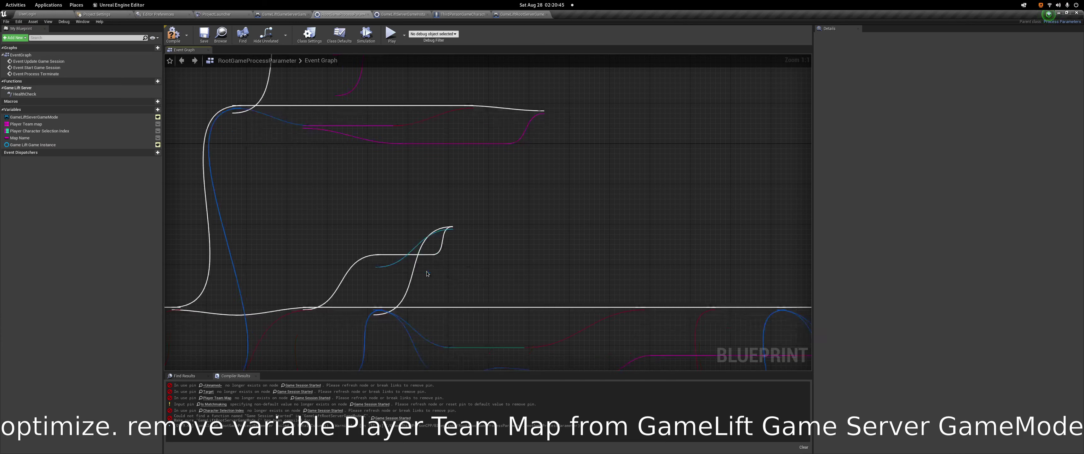
key("ctrl+z")
key("ctrl+z")
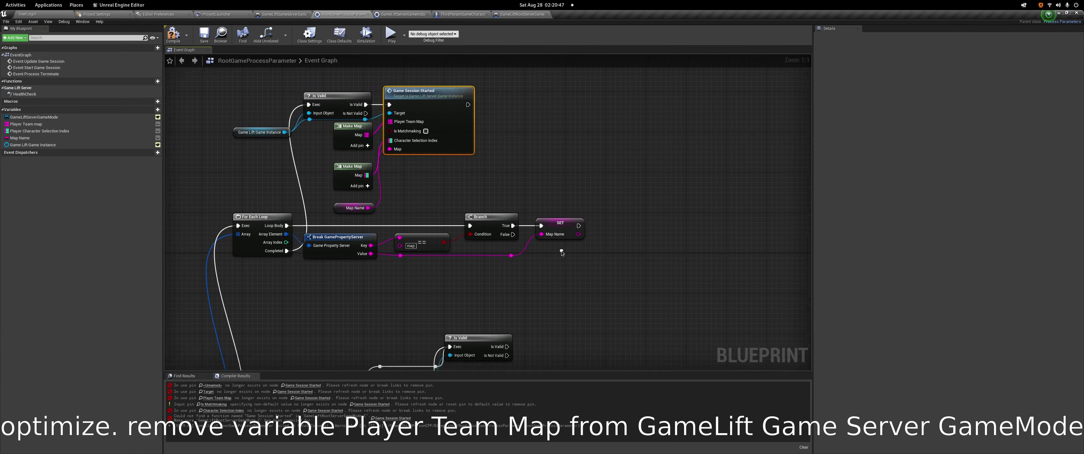
key("ctrl+z")
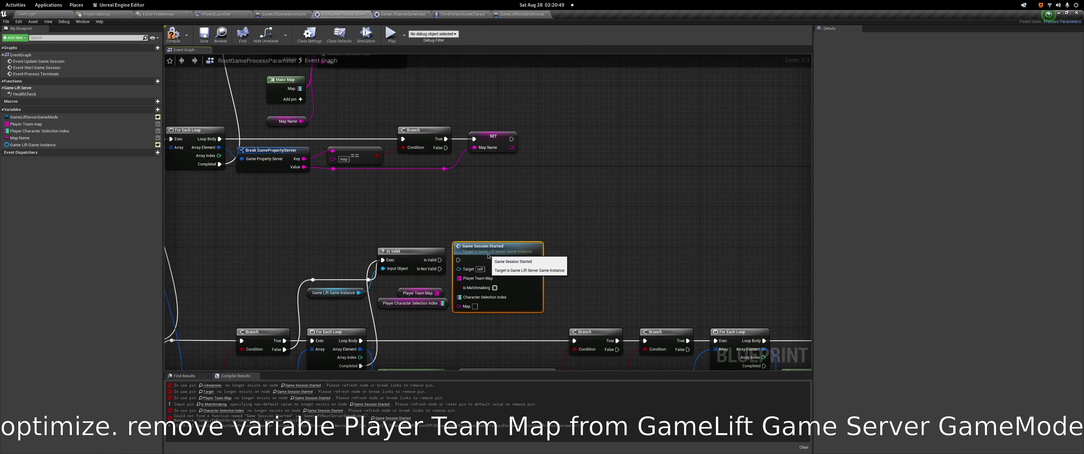
key("ctrl+z")
- Wire Game Lift Game Instance into the Target pin, tidy reroutes and Make Map nodes, then compile
mouse_move(440, 259)
left_mouse_down()
mouse_move(470, 254)
mouse_move(360, 293)
left_mouse_up()
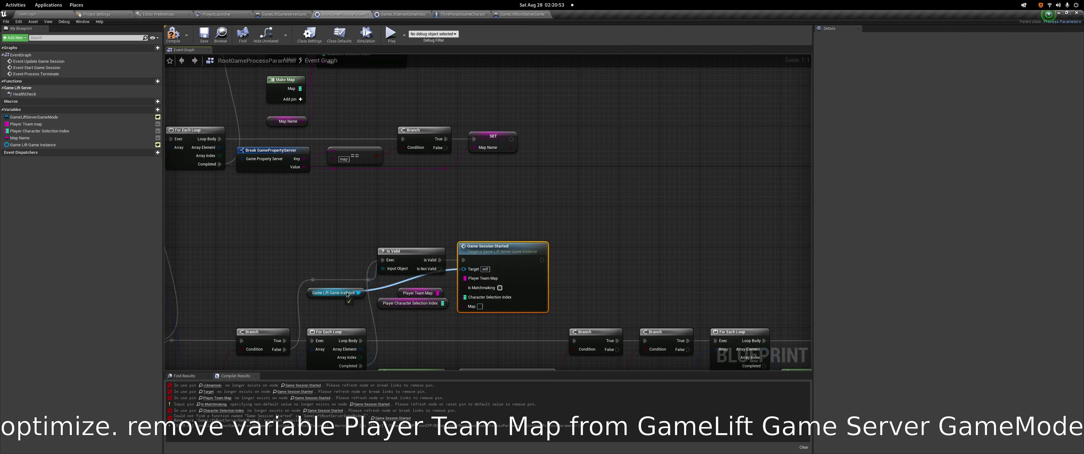
double_click(389, 287)
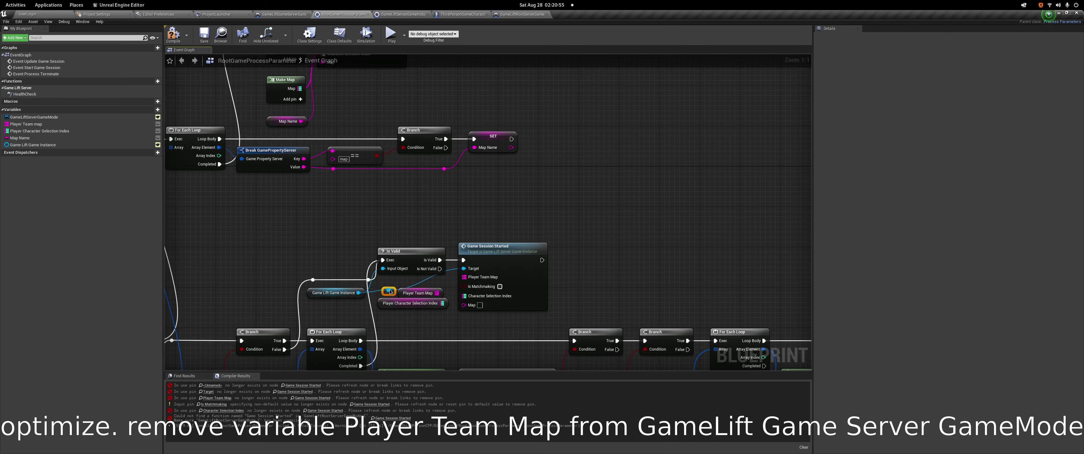
left_click_drag(384, 280, 463, 276)
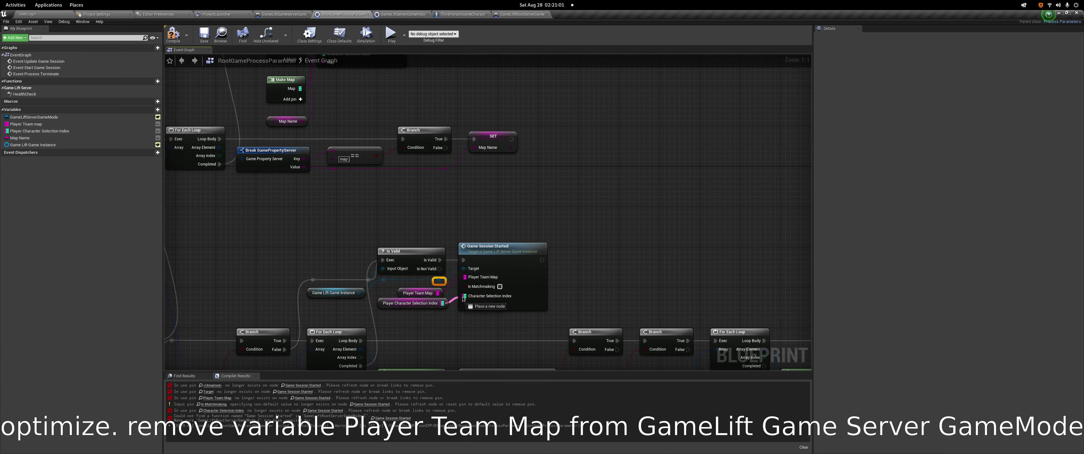
left_click_drag(443, 303, 464, 296)
key("ctrl+z")
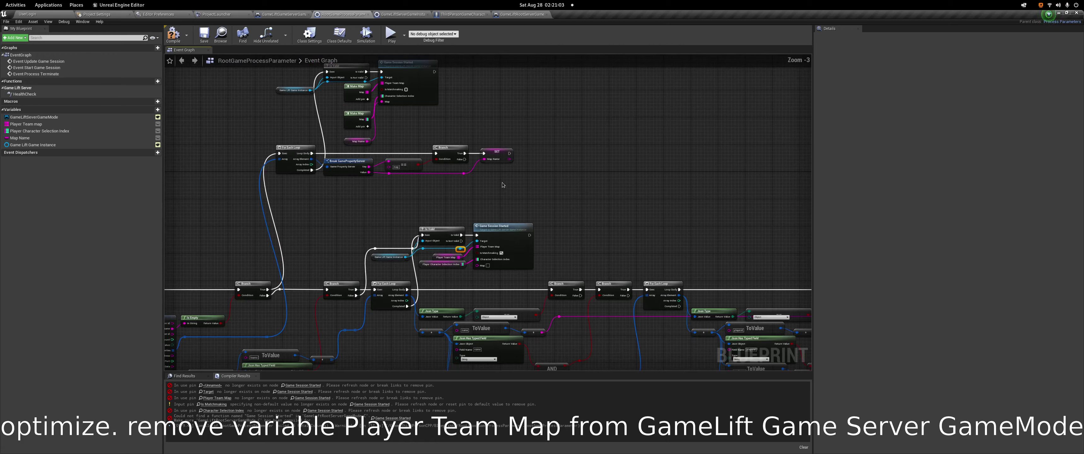
key("ctrl+z")
key("ctrl+z")
key("ctrl+z")
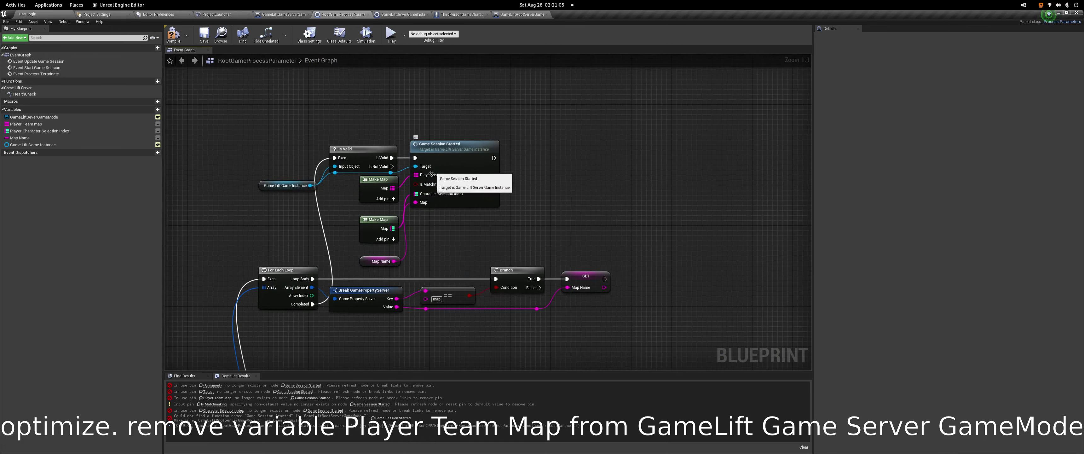
left_click_drag(337, 177, 337, 183)
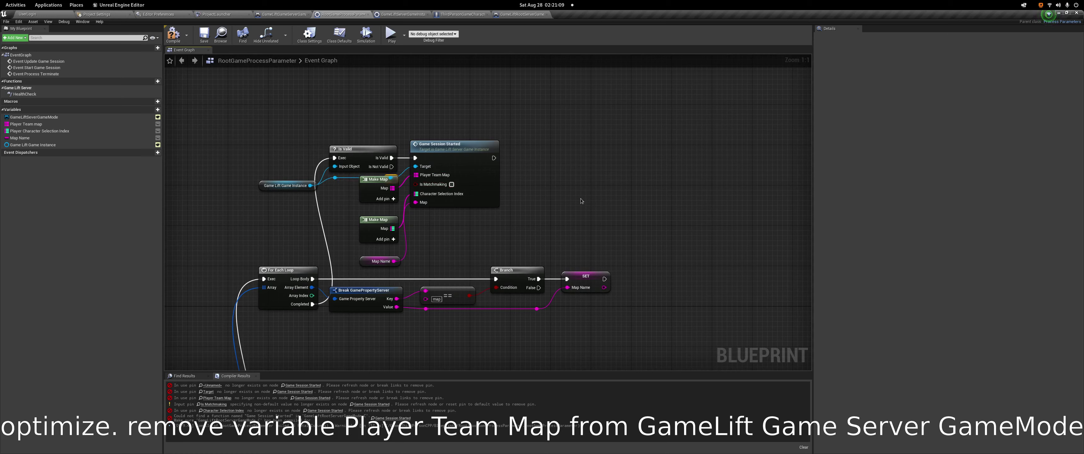
left_click_drag(378, 179, 378, 189)
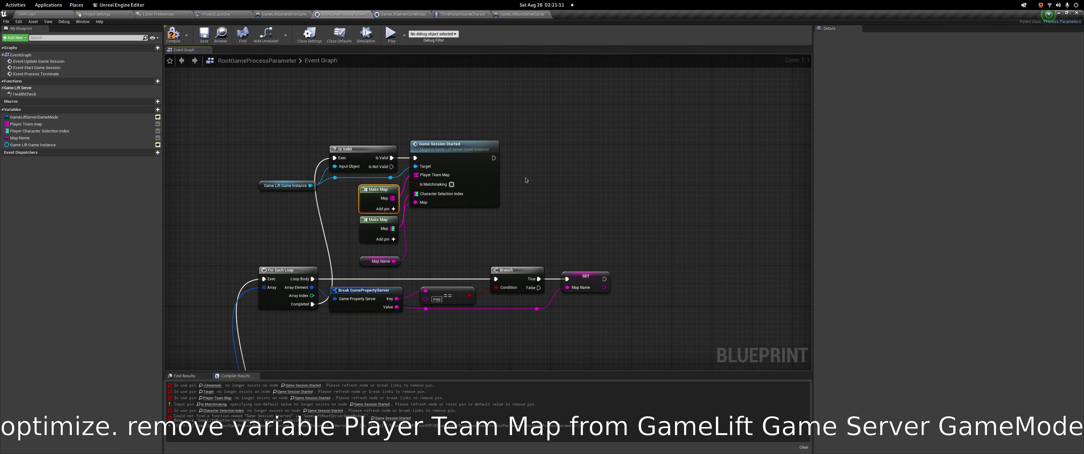
left_click(173, 33)
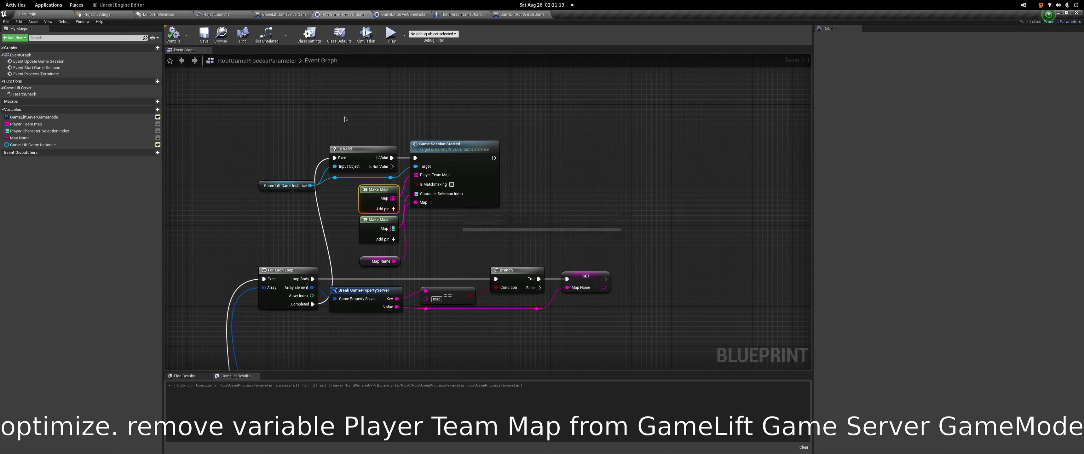
- Wrap the Update Game Session nodes in a comment 'backfill will trigger update game session event'
scroll(459, 229, "down", 5)
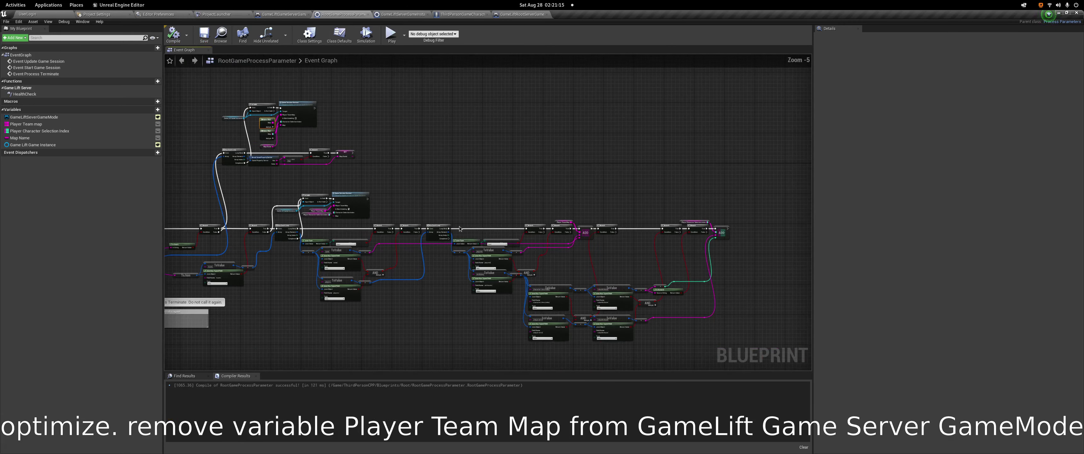
right_click_drag(459, 228, 548, 209)
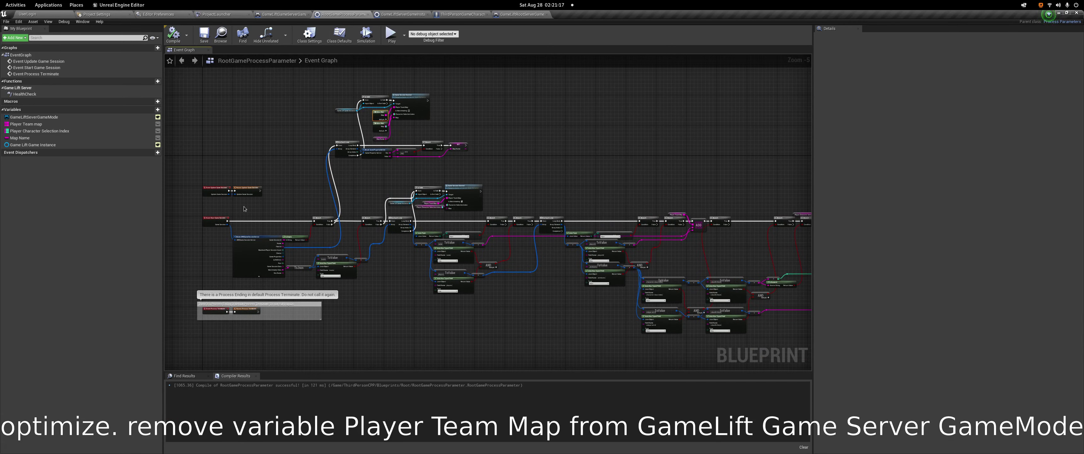
left_click_drag(229, 190, 245, 222)
right_click_drag(245, 222, 274, 151)
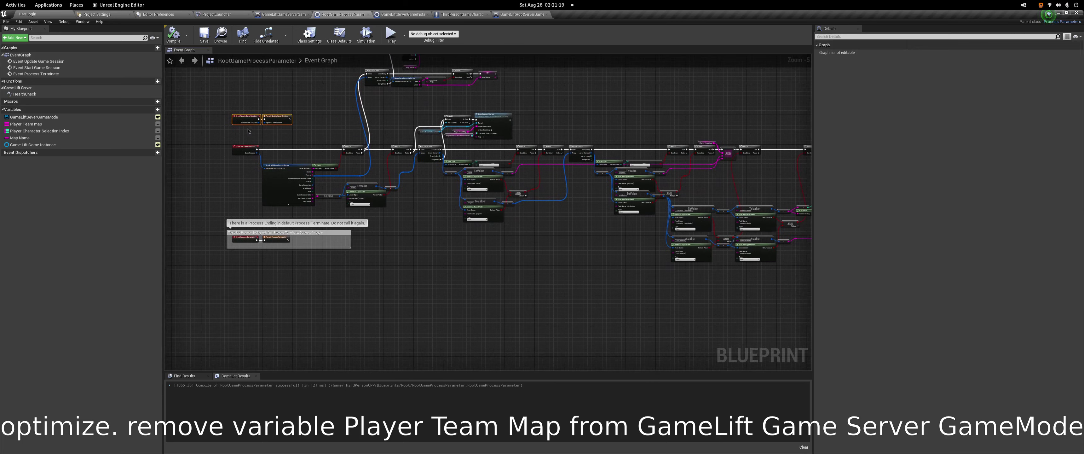
left_click_drag(249, 130, 247, 304)
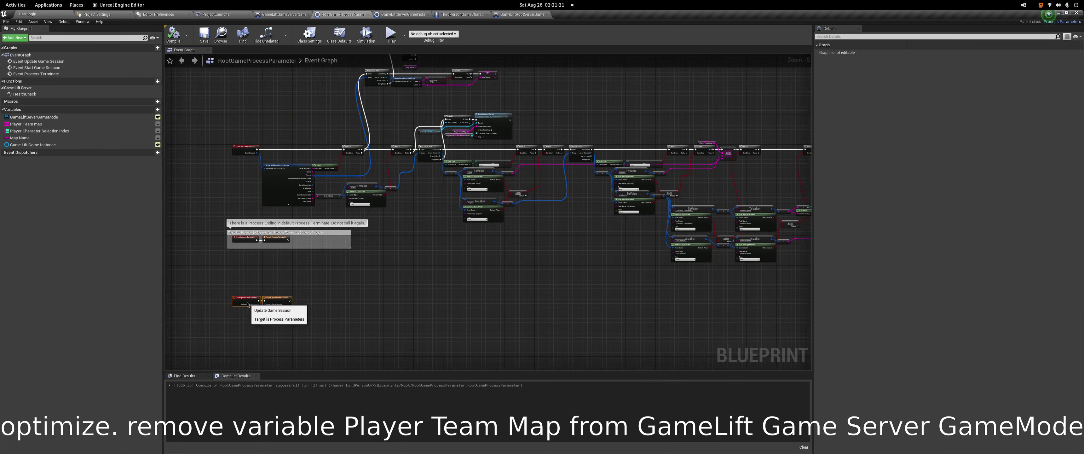
scroll(241, 314, "up", 4)
right_click_drag(241, 313, 267, 302)
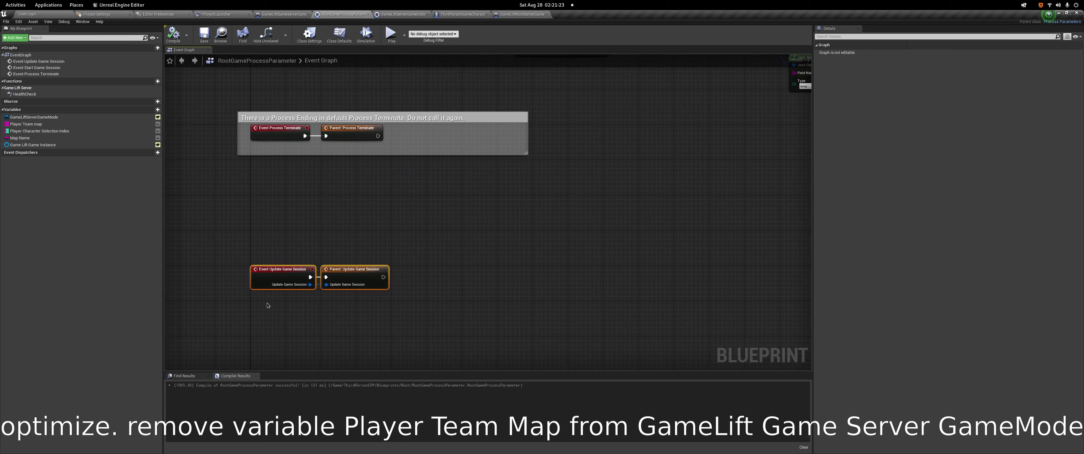
type("c")
type("BAC")
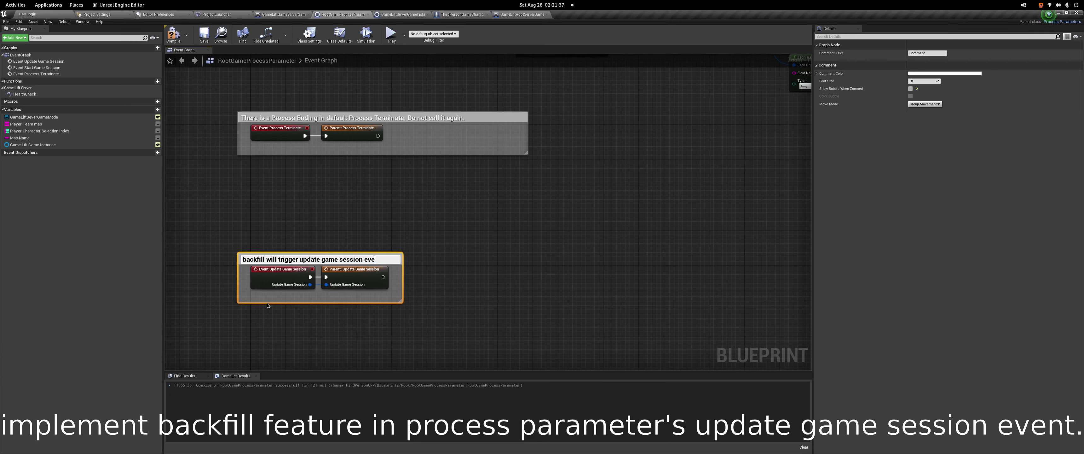
key("Return")
- Add a Break UpdateGameSessionServer node fed from the Update Game Session pin
right_click_drag(269, 305, 235, 267)
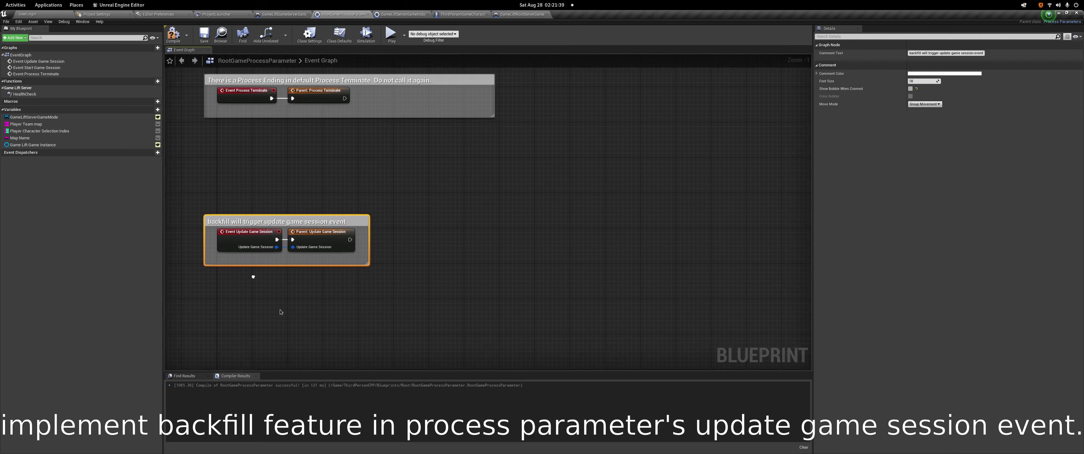
left_click_drag(276, 247, 275, 248)
left_click_drag(282, 294, 282, 290)
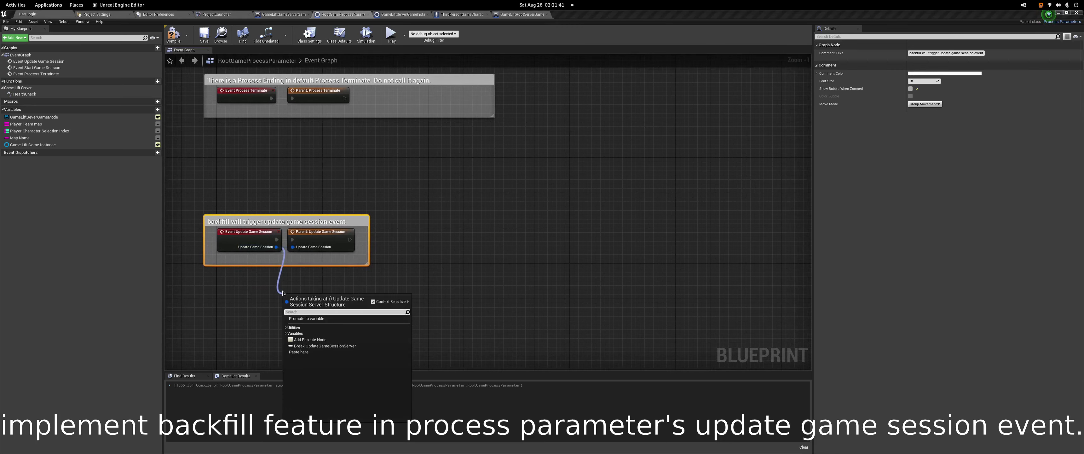
key("Down")
key("Return")
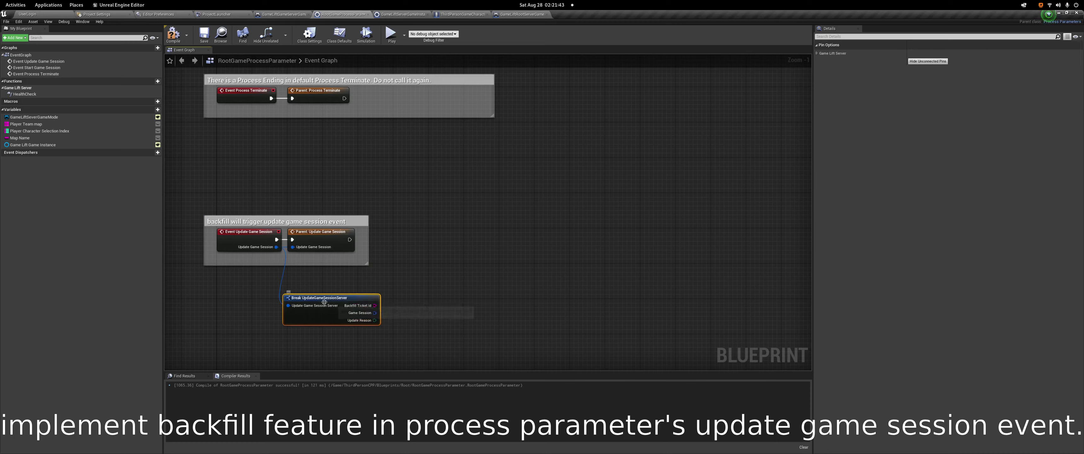
- Add a Switch on EUpdateReason fed by Update Reason, executing after Parent: Update Game Session
left_click_drag(313, 302, 322, 275)
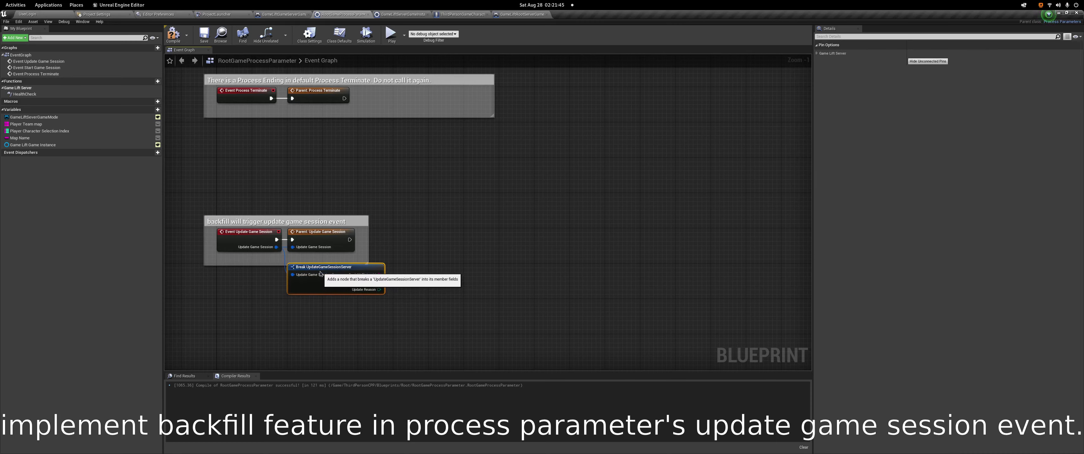
right_click_drag(407, 302, 296, 304)
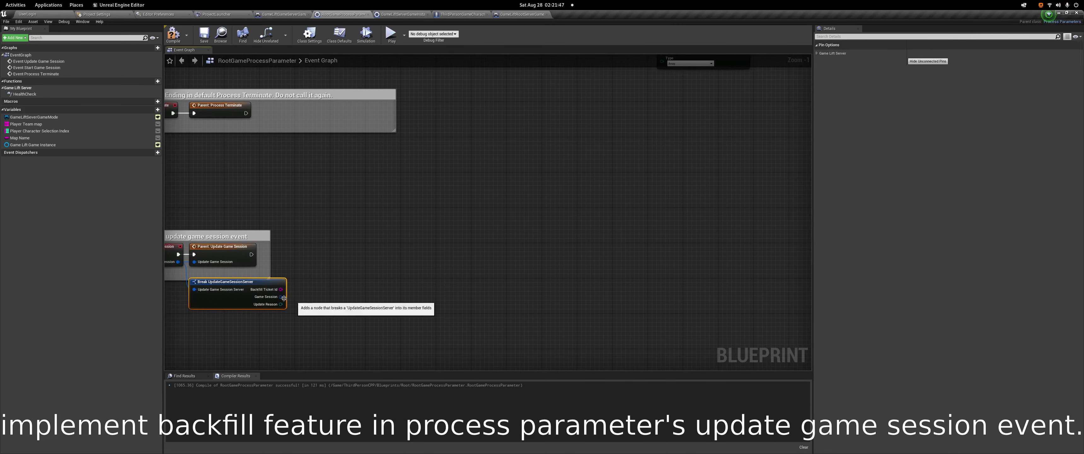
mouse_move(281, 296)
left_mouse_down()
mouse_move(297, 296)
mouse_move(324, 270)
left_mouse_up()
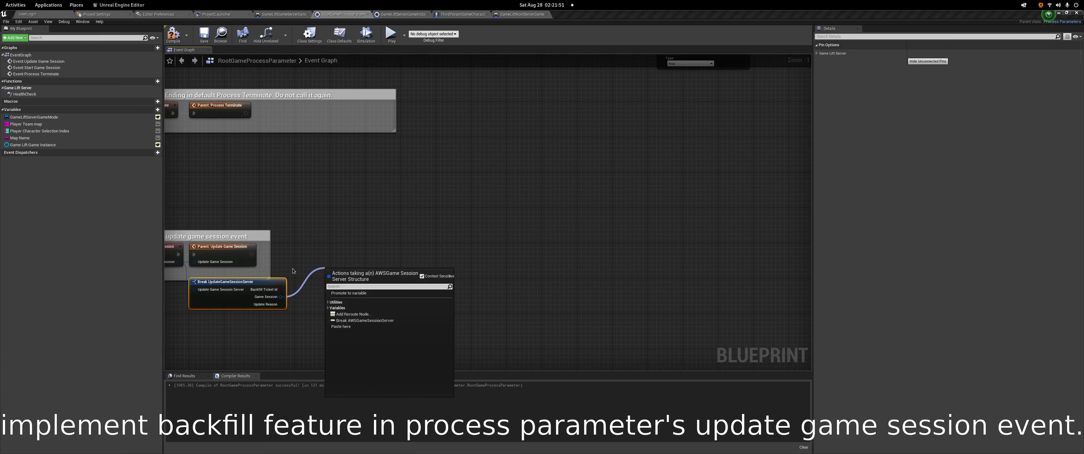
left_click(280, 304)
left_click_drag(281, 304, 327, 266)
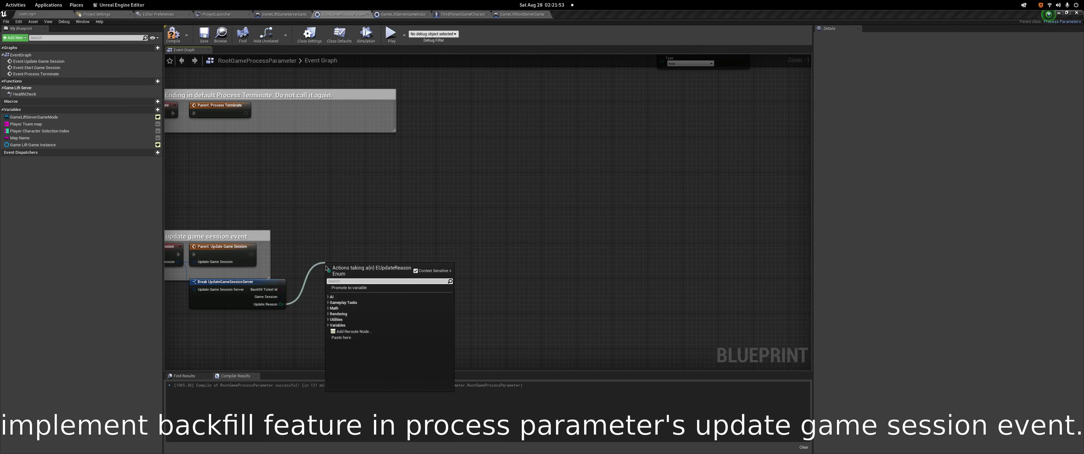
type("swit")
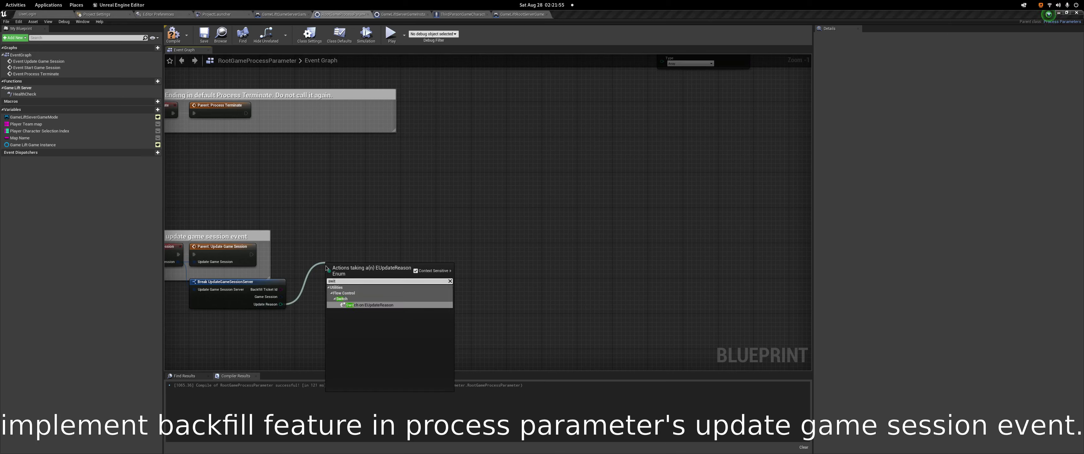
key("Return")
left_click_drag(361, 266, 331, 248)
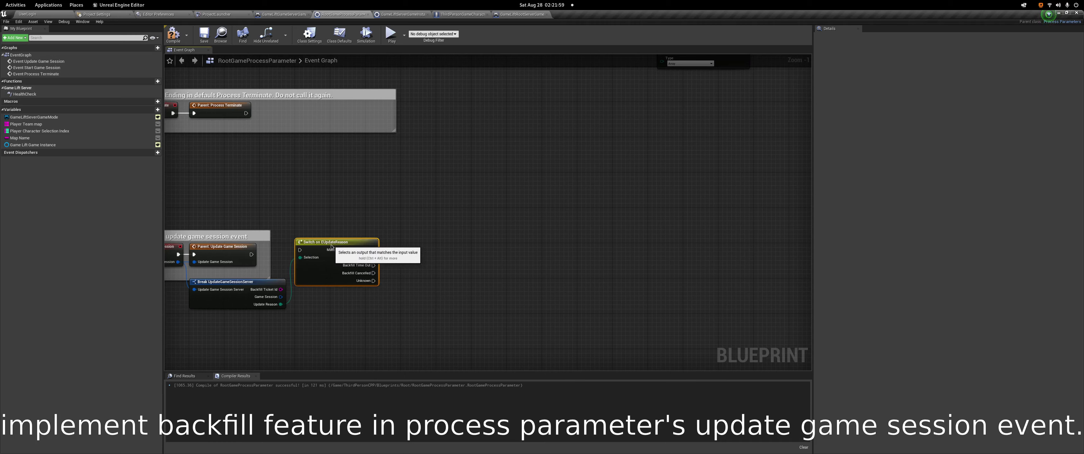
left_click_drag(250, 255, 300, 254)
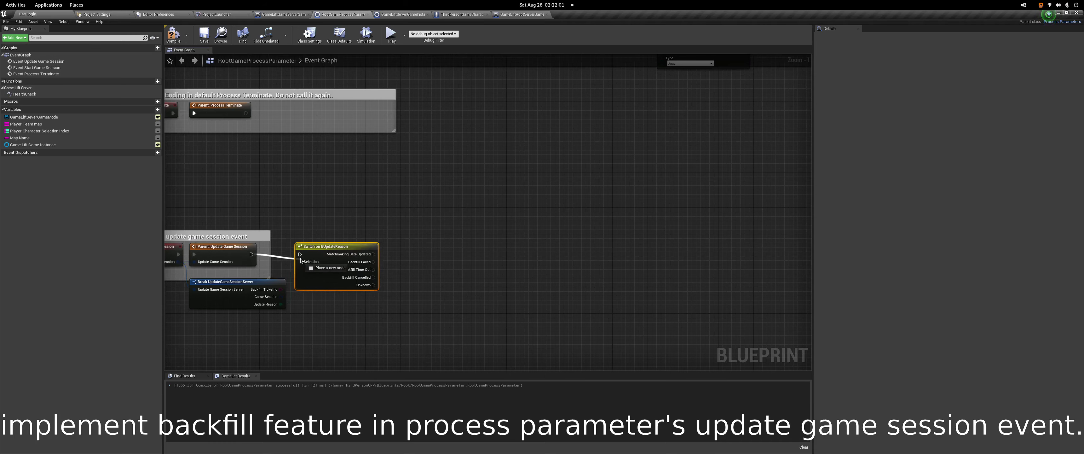
- Compile and save the blueprint
left_click(365, 226)
right_click_drag(387, 217, 386, 182)
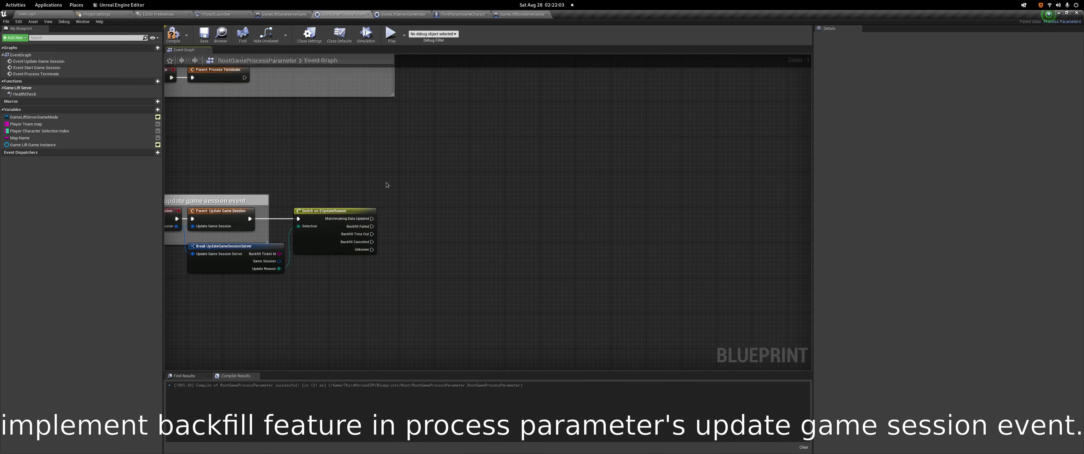
left_click(174, 36)
left_click(203, 36)
right_click_drag(329, 169, 385, 168)
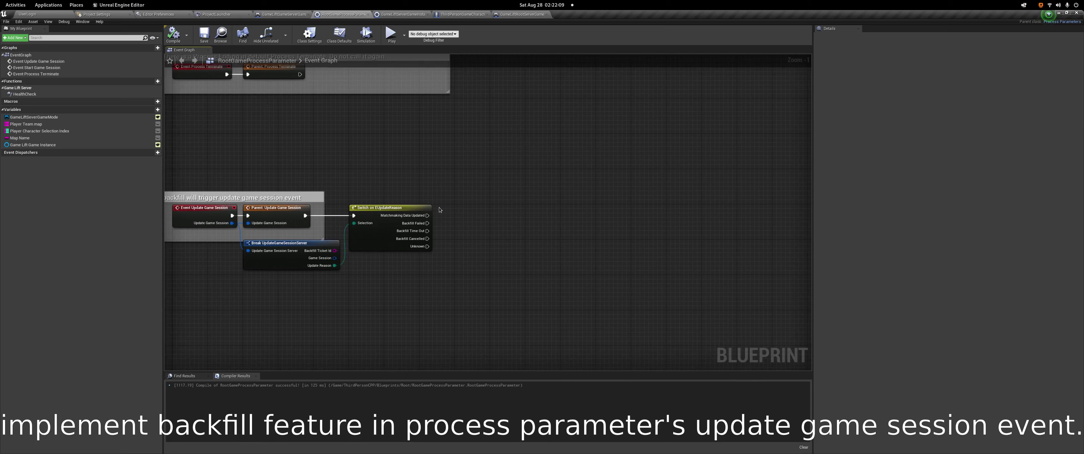
- Add a Print String on the Matchmaking Data Updated case reading 'backfill update Game Session success'
left_click_drag(427, 215, 472, 208)
type("print")
key("Return")
left_click(473, 231)
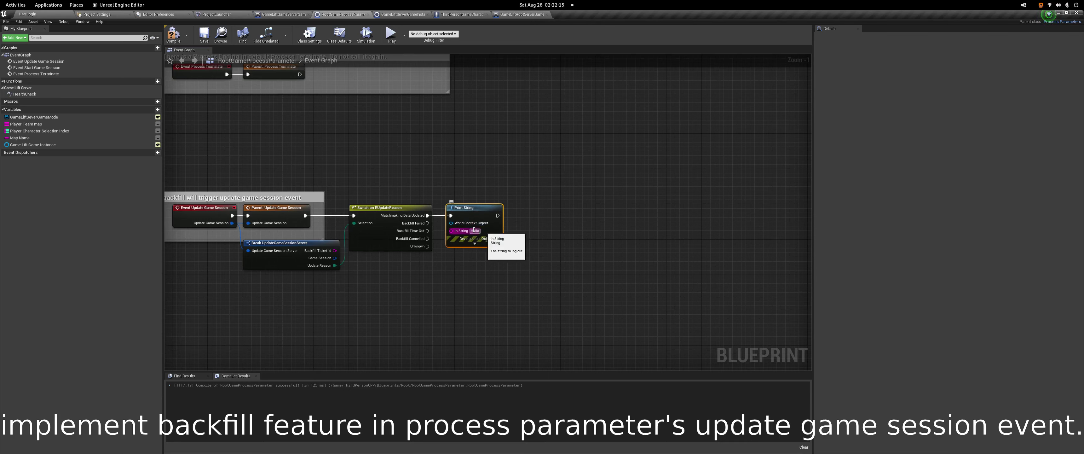
key("BackSpace")
type("pdate")
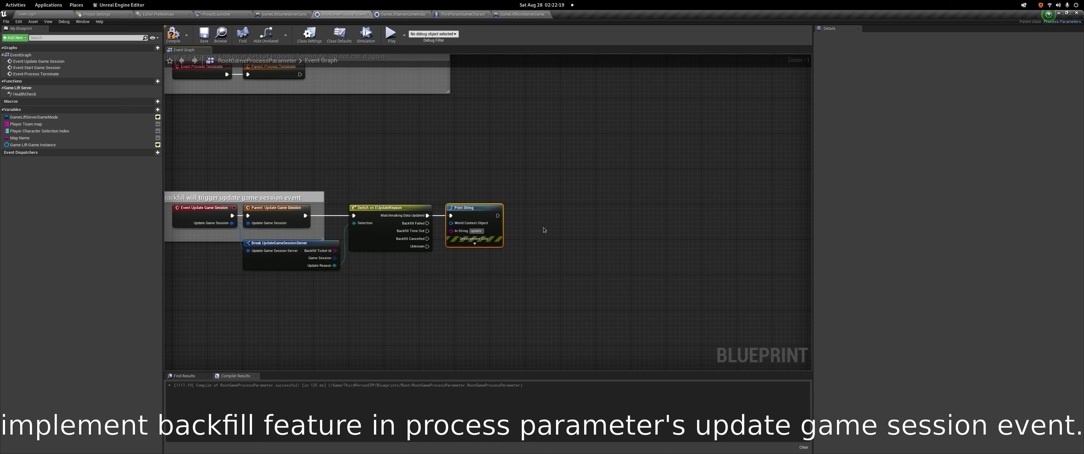
key("BackSpace")
key("BackSpace")
key("BackSpace")
type("pdate")
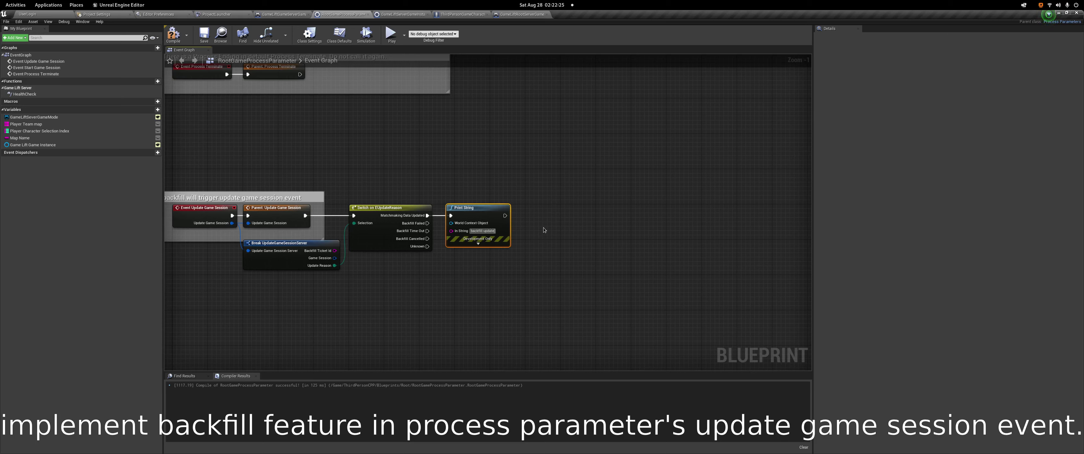
key("Return")
type("ame S")
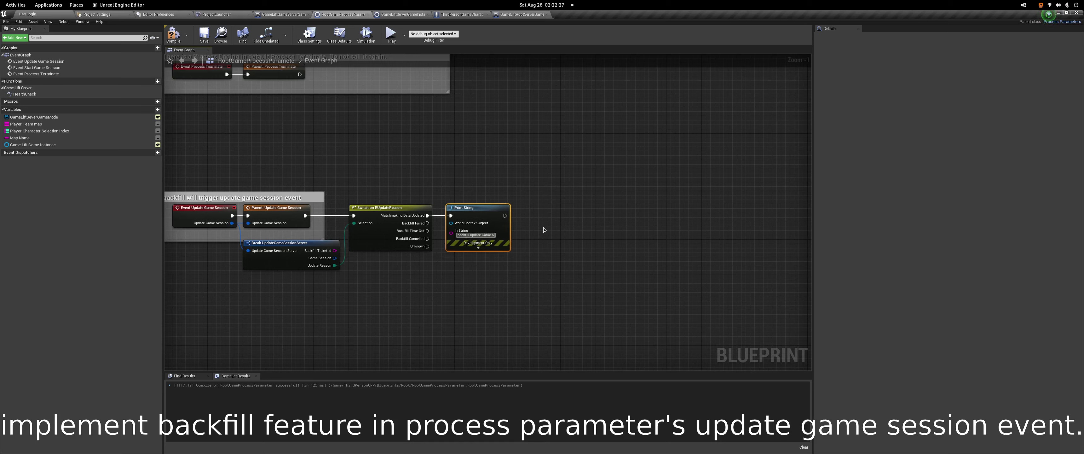
type("ession ")
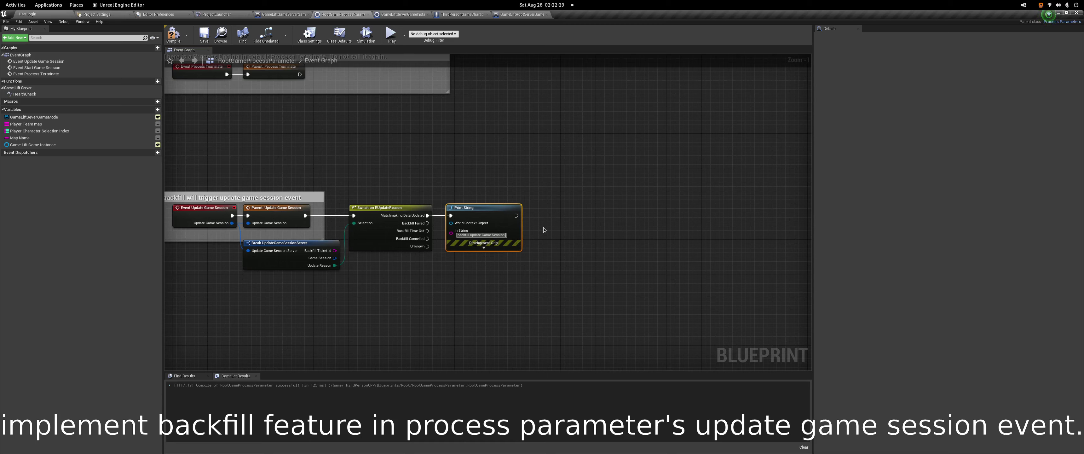
type("successed")
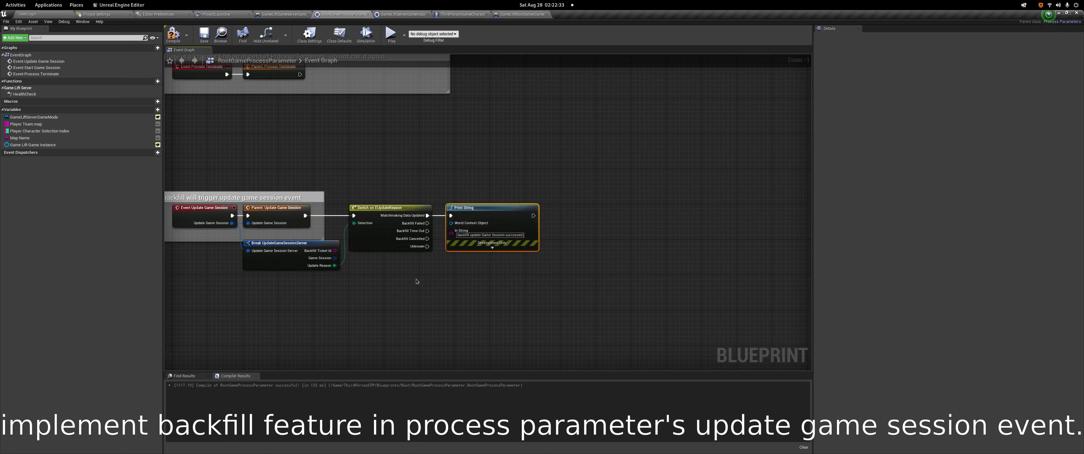
- Feed the Game Session output into a Break AWSGameSessionServer node with its advanced pins expanded
left_click_drag(334, 258, 350, 292)
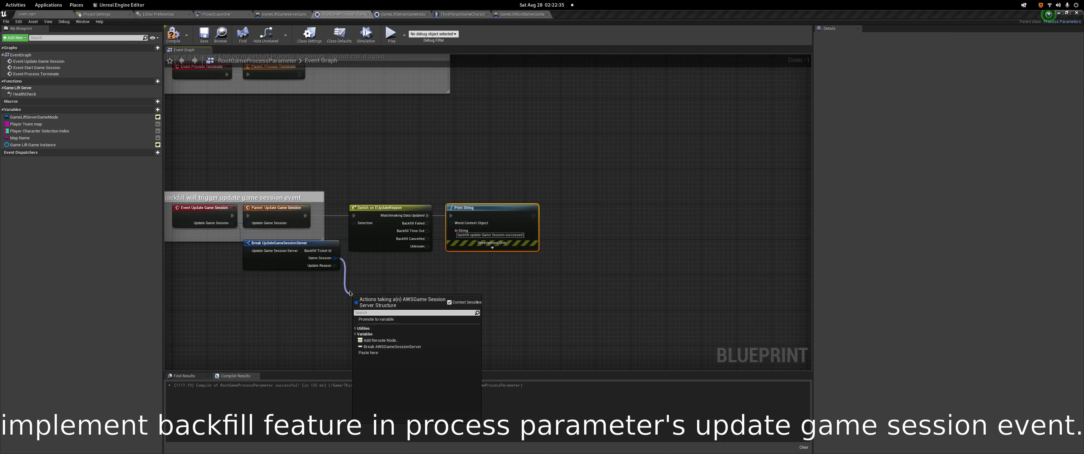
type("break")
key("Return")
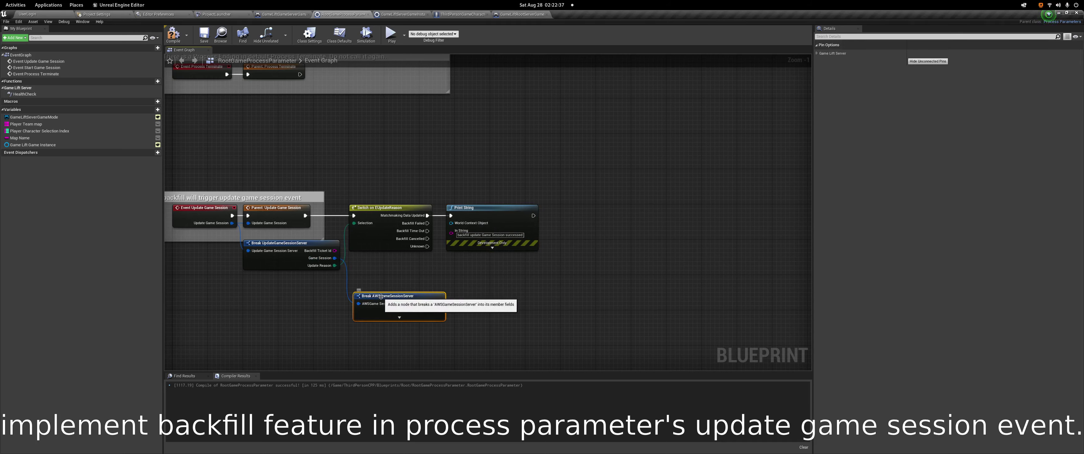
left_click_drag(371, 292, 366, 275)
left_click(478, 283)
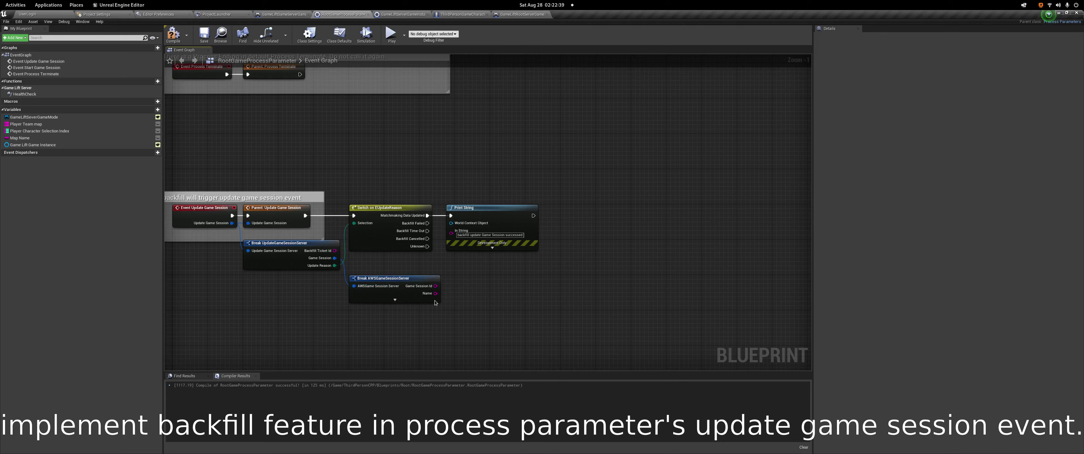
left_click(395, 299)
right_click_drag(460, 272, 366, 235)
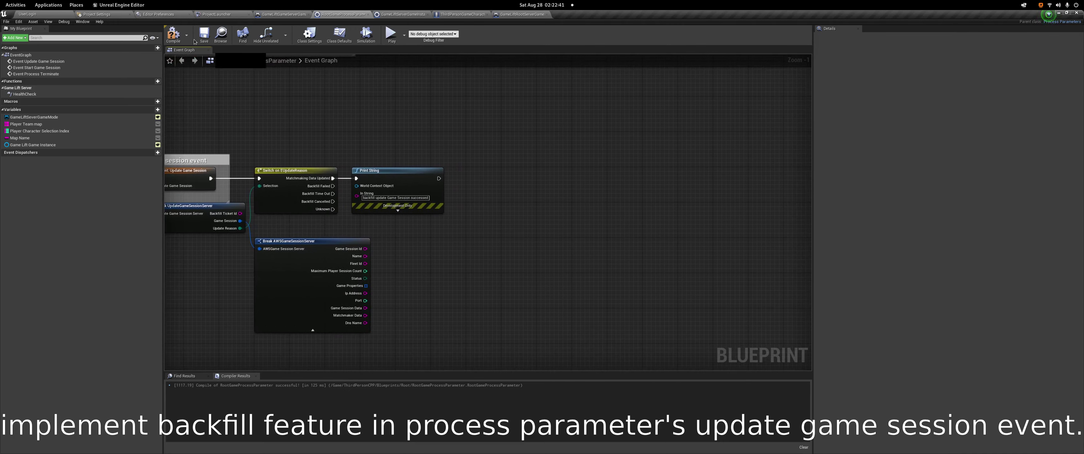
- Save the blueprint and zoom around to review the graph
left_click(203, 36)
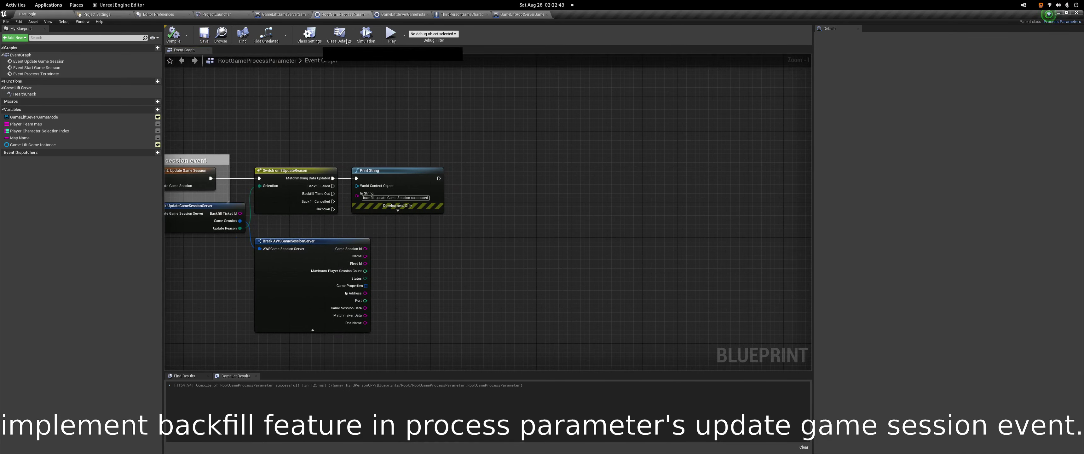
scroll(403, 63, "down", 8)
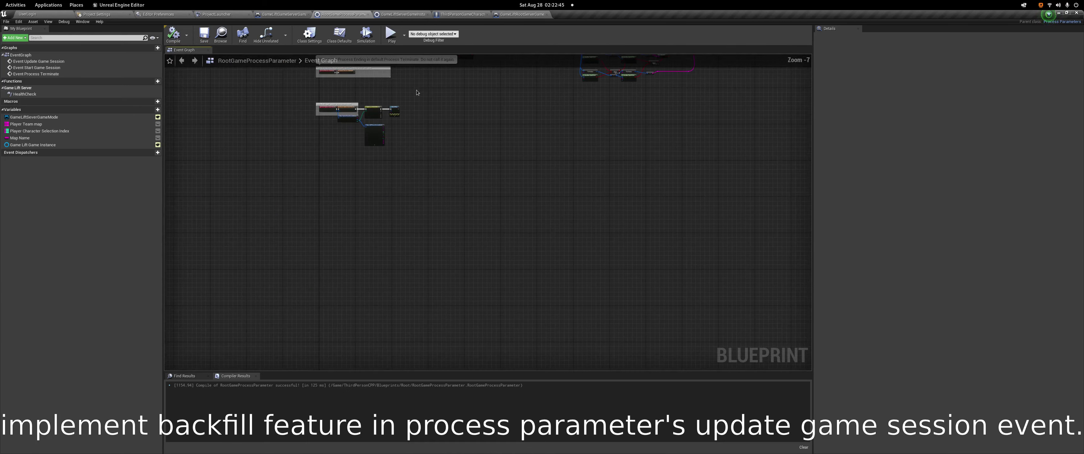
scroll(313, 282, "up", 2)
scroll(316, 274, "up", 2)
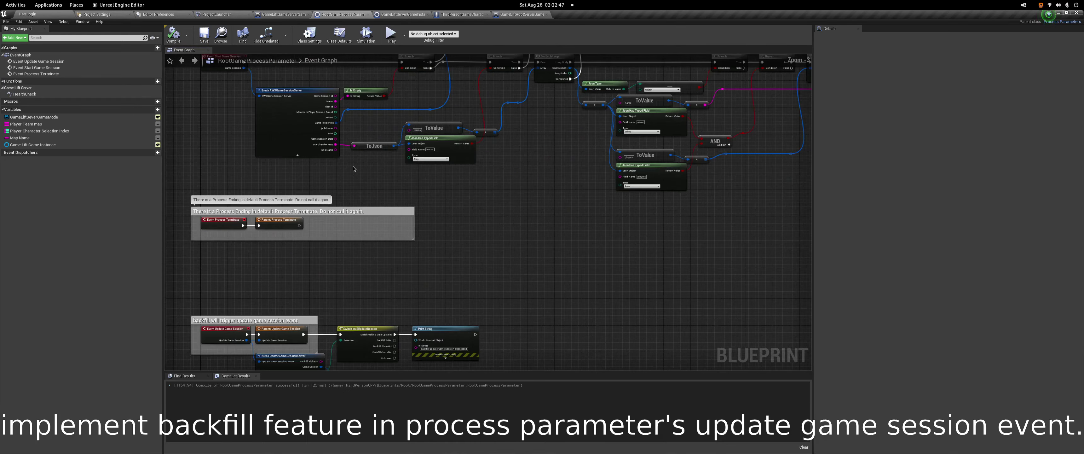
scroll(320, 265, "down", 2)
scroll(332, 211, "up", 3)
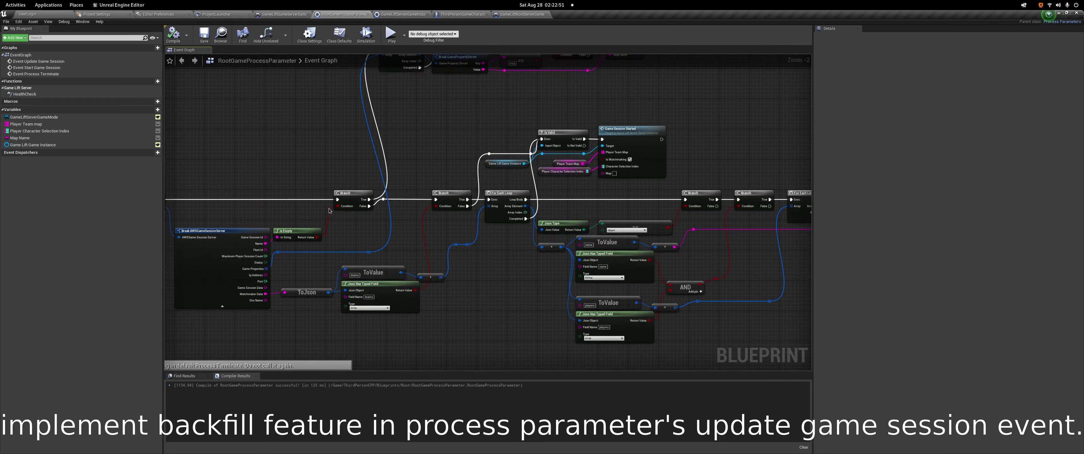
scroll(329, 211, "down", 3)
scroll(319, 161, "down", 2)
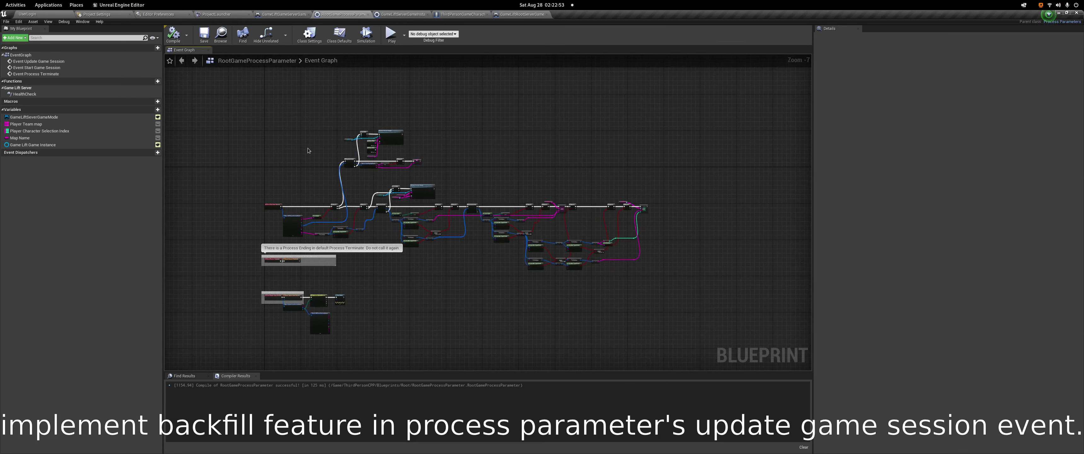
- Copy the game session start network, excluding its comment box, and paste it below the original
left_click_drag(336, 209, 695, 273)
left_click(356, 269)
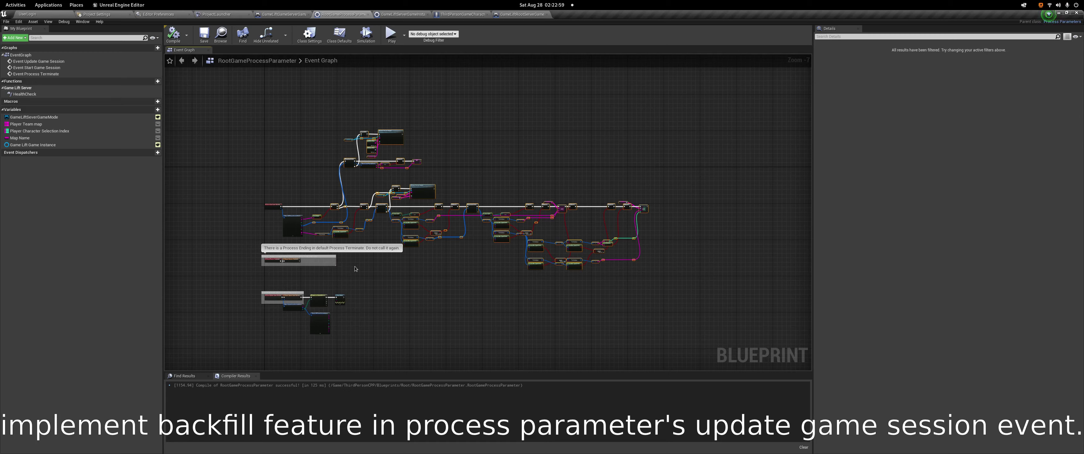
right_click_drag(373, 284, 346, 266)
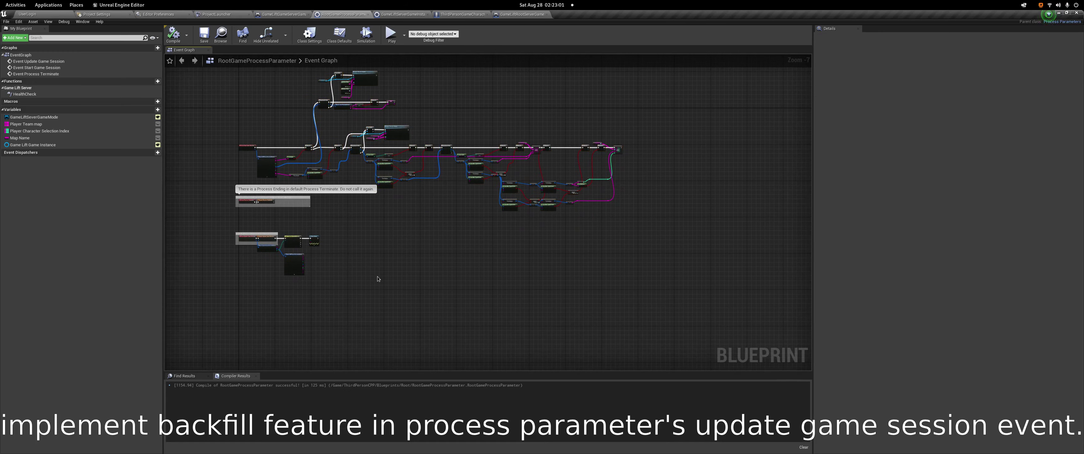
key("ctrl+v")
left_click_drag(299, 295, 356, 299)
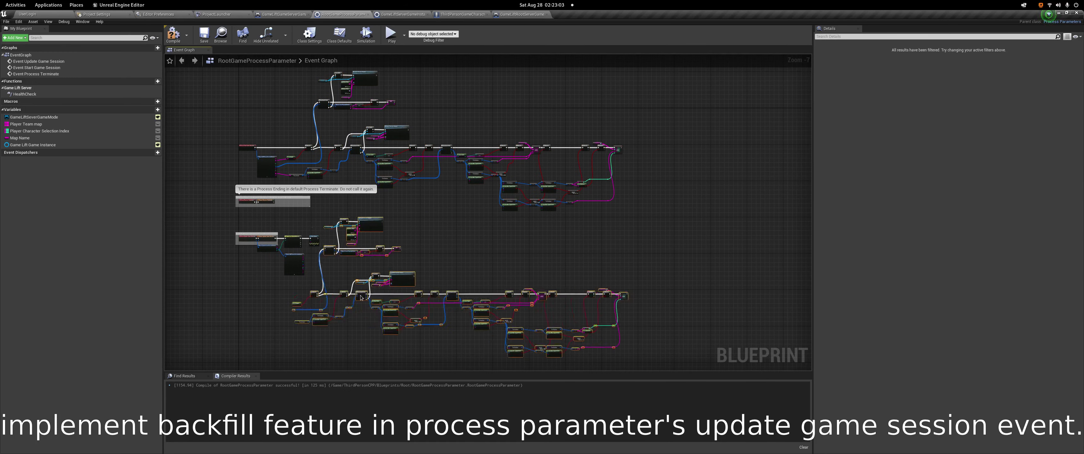
scroll(334, 282, "up", 5)
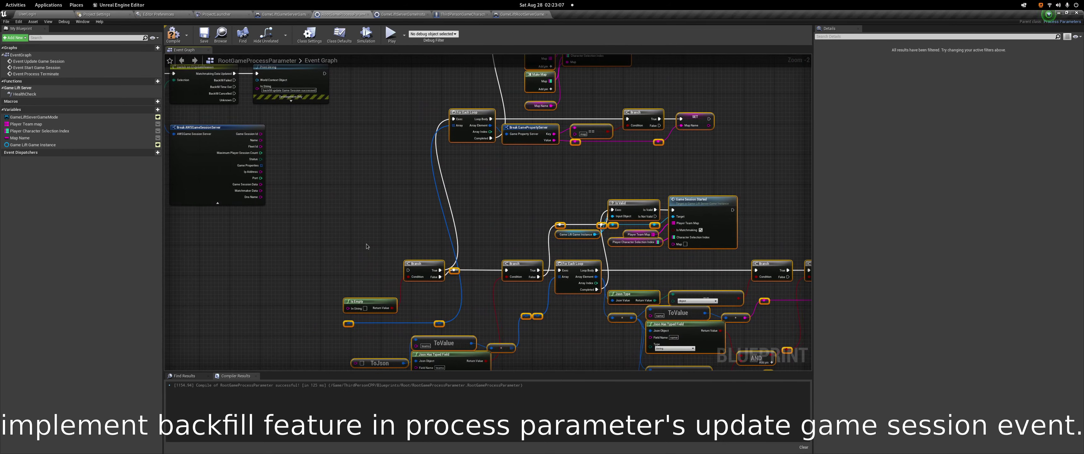
right_click_drag(328, 235, 332, 286)
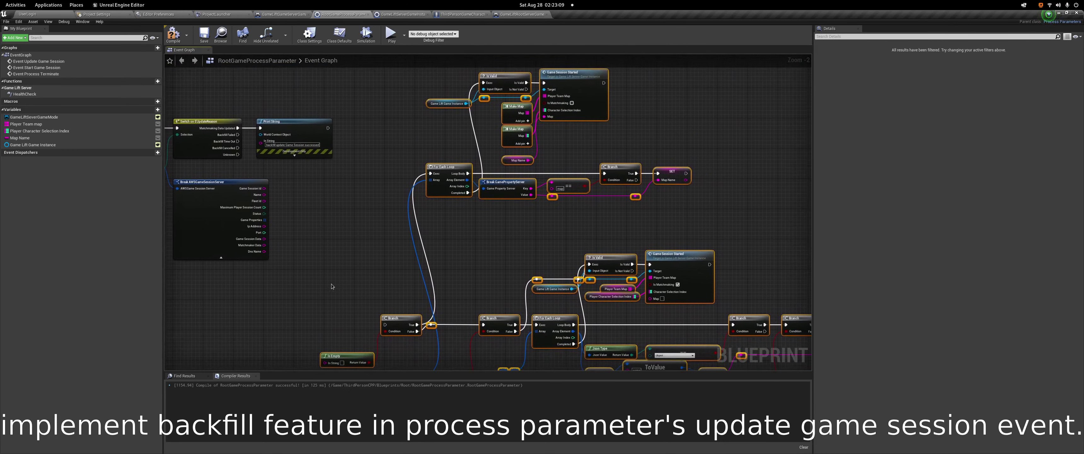
- Nudge the pasted node group to the left
key("Left")
key("Left")
key("Left")
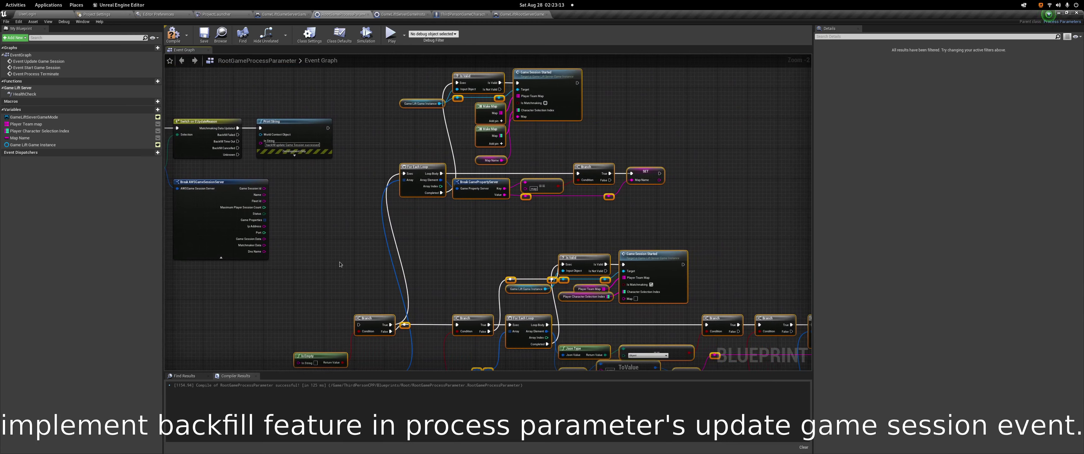
key("Left")
key("Left")
key("Left")
key("Left")
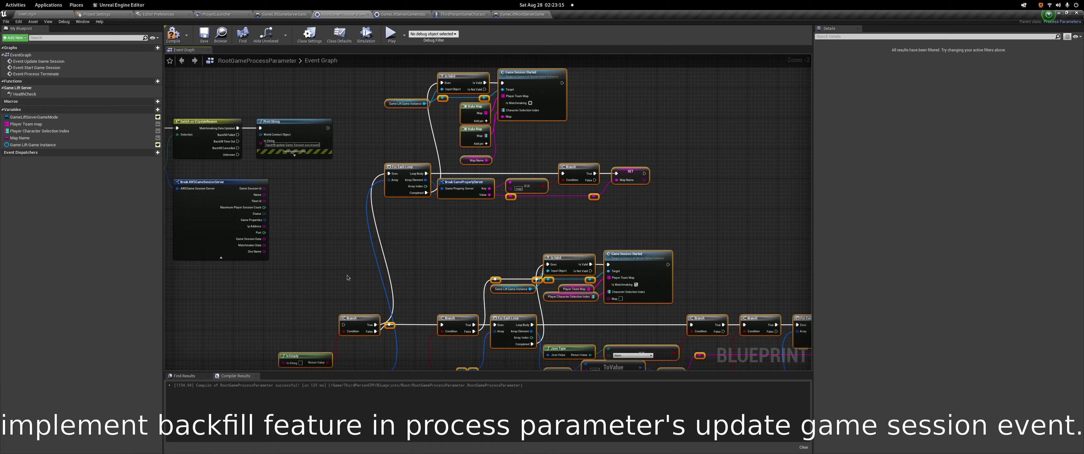
scroll(347, 274, "down", 2)
scroll(348, 274, "down", 1)
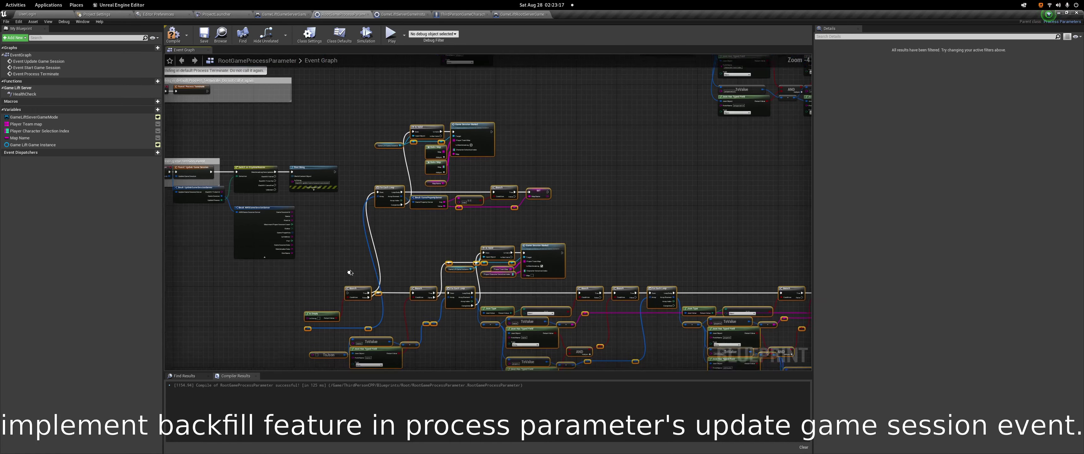
- Move the backfill comment group down
right_click_drag(275, 237, 300, 170)
scroll(299, 171, "up", 1)
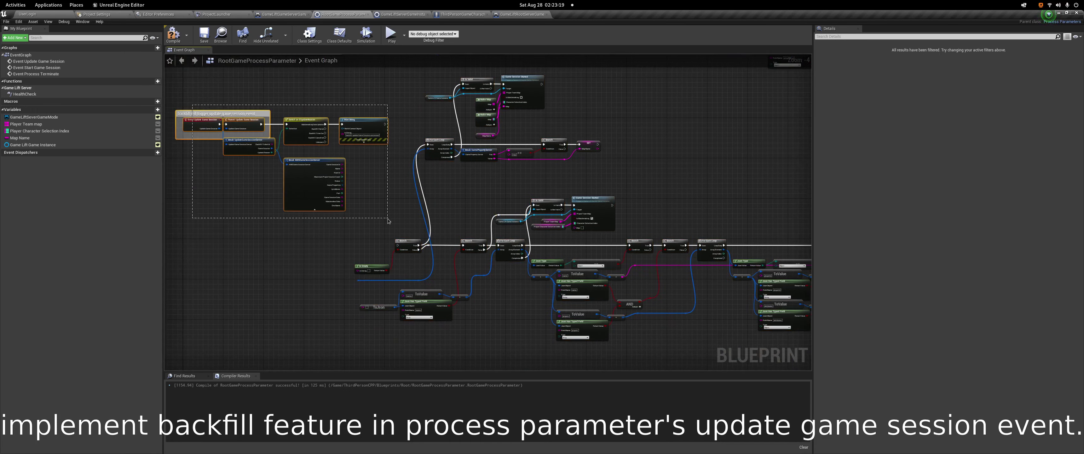
key("Down")
key("Down")
key("Down")
key("Down")
key("Down")
key("Down")
key("Down")
key("Down")
key("Down")
key("Down")
key("Down")
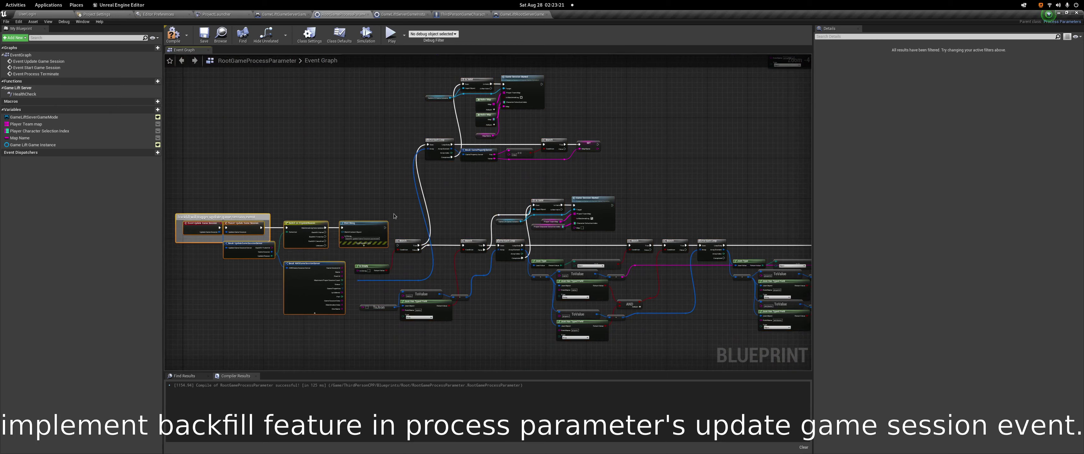
scroll(391, 219, "up", 4)
key("Down")
key("Down")
key("Down")
key("Down")
key("Down")
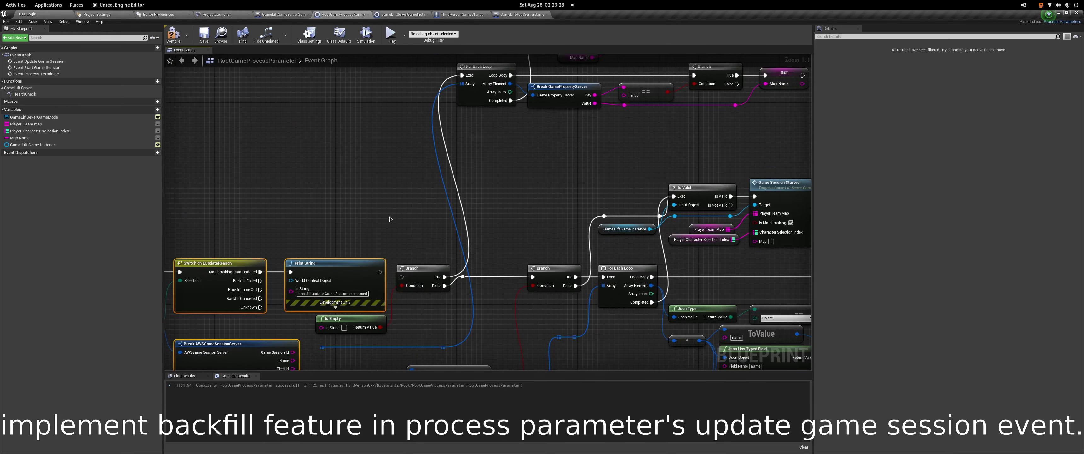
- Follow the execution chain to the Make Map nodes, trying then cancelling a Game Properties wire
right_click_drag(389, 220, 580, 181)
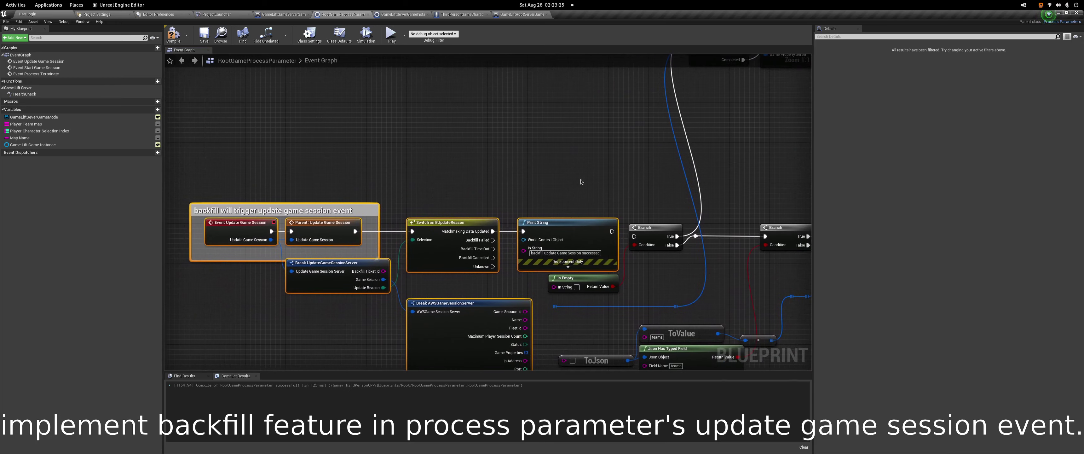
right_click_drag(483, 179, 341, 186)
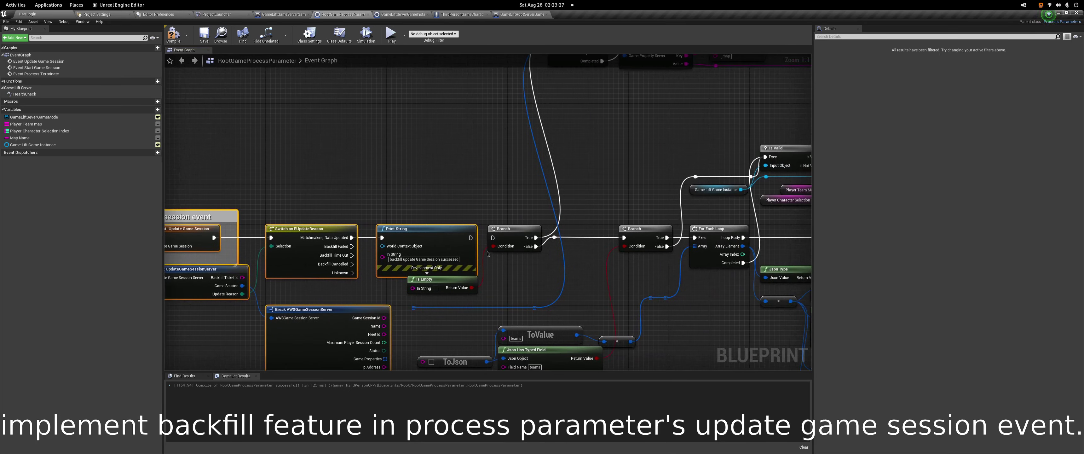
right_click_drag(553, 310, 478, 287)
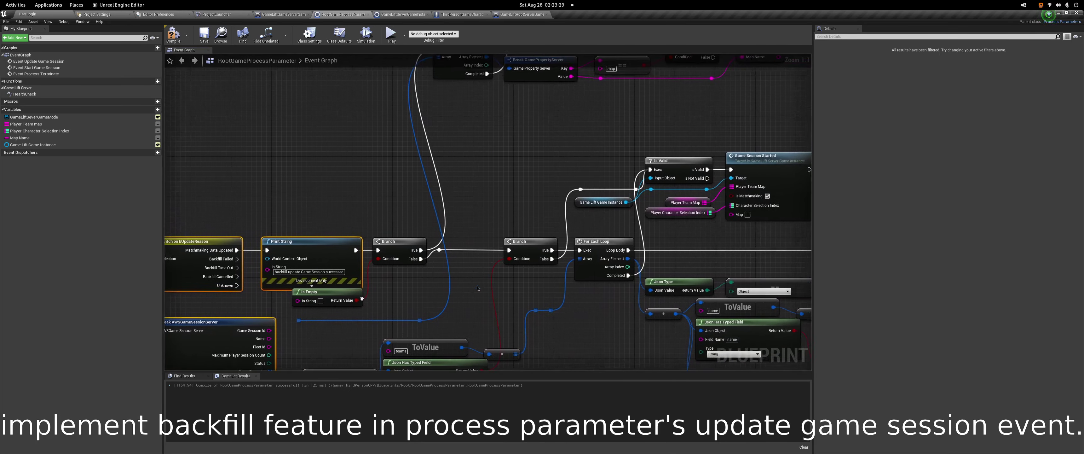
scroll(478, 288, "down", 1)
scroll(420, 289, "down", 1)
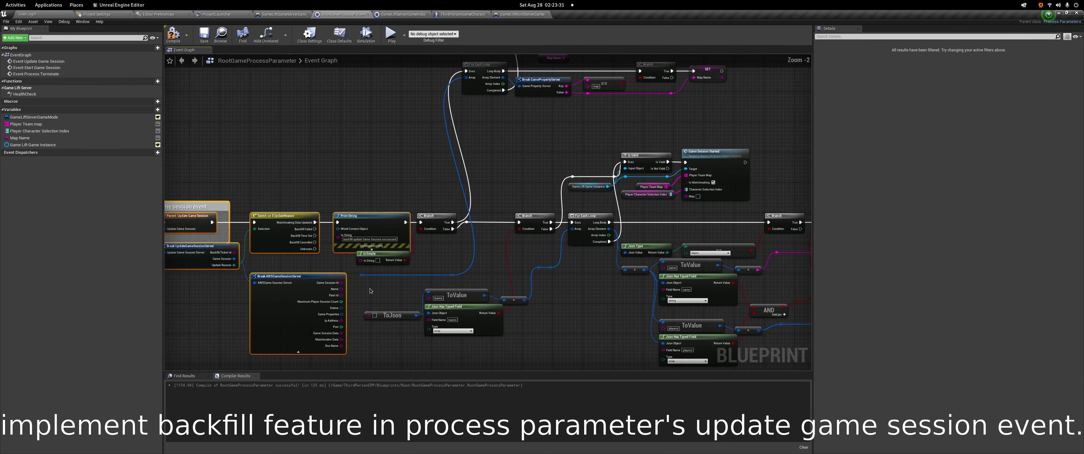
right_click_drag(354, 308, 339, 352)
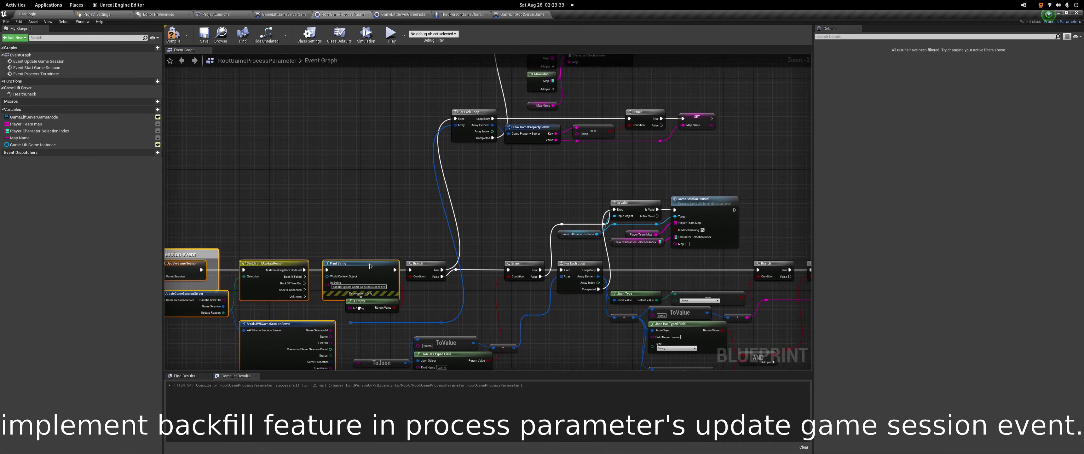
right_click_drag(370, 266, 366, 210)
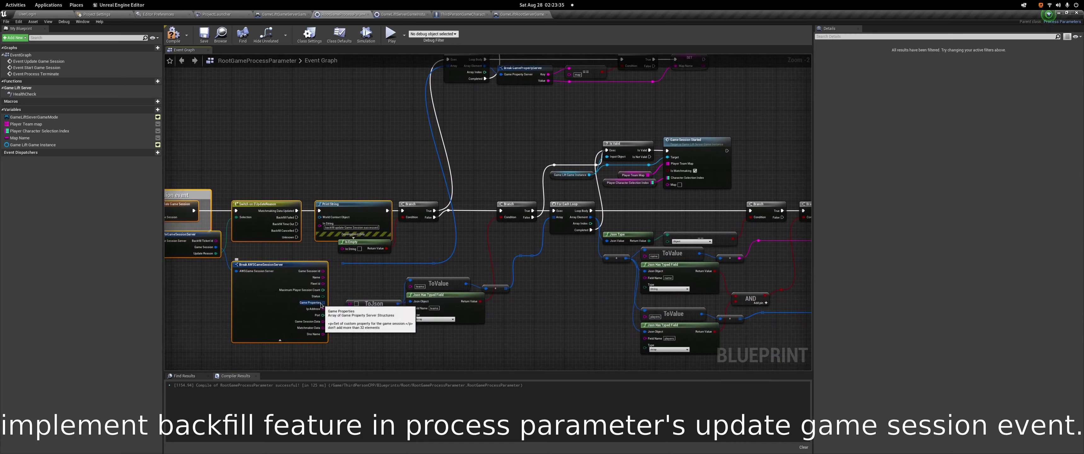
left_click_drag(323, 303, 346, 274)
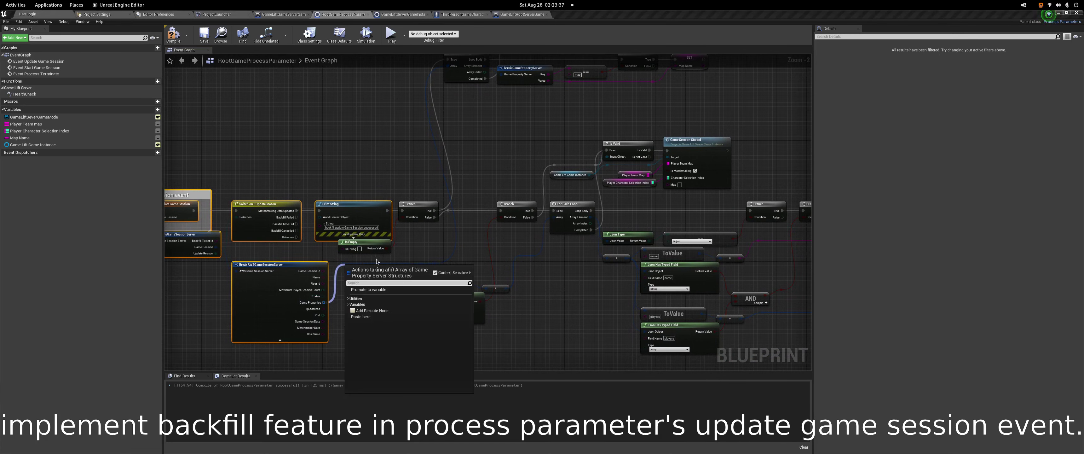
left_click(376, 261)
left_click_drag(324, 303, 337, 292)
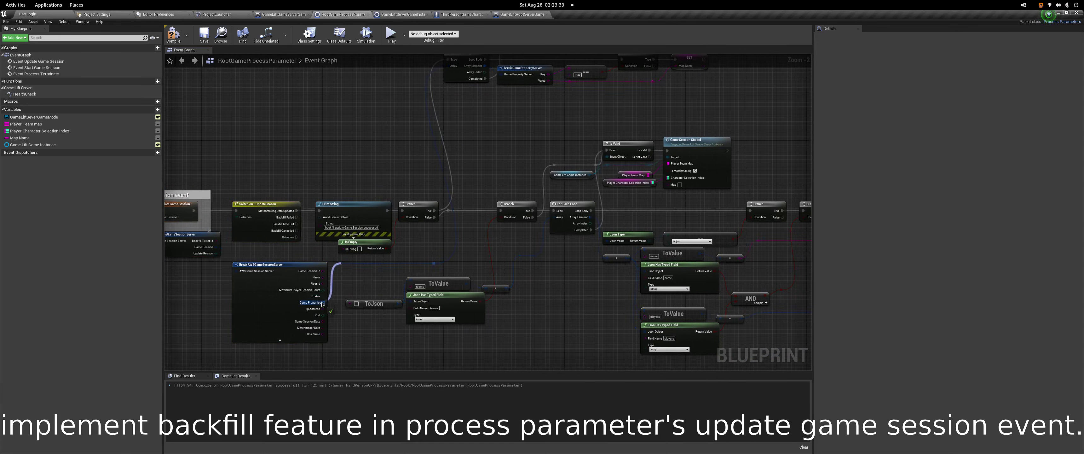
- Delete the upper map-name node group and select the Is Valid and Game Session Started nodes
right_click_drag(539, 83, 442, 209)
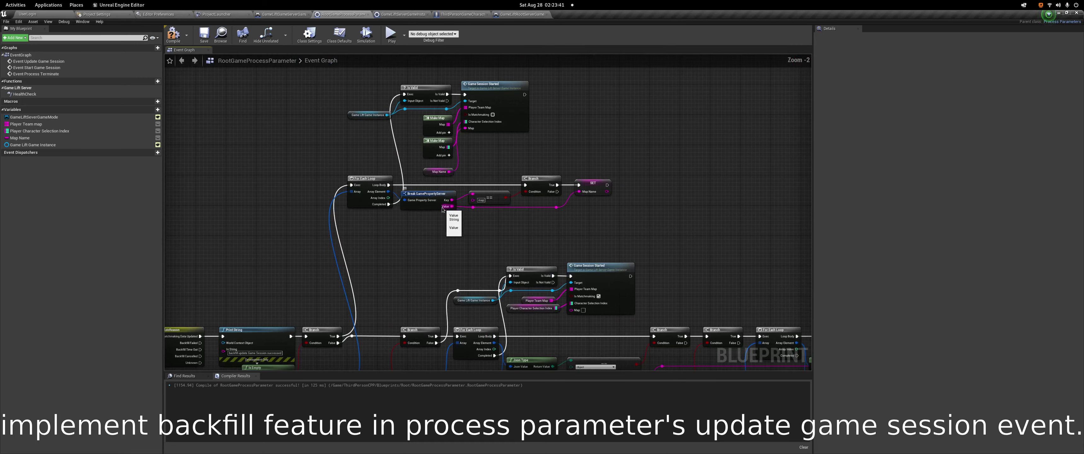
left_click_drag(327, 86, 639, 226)
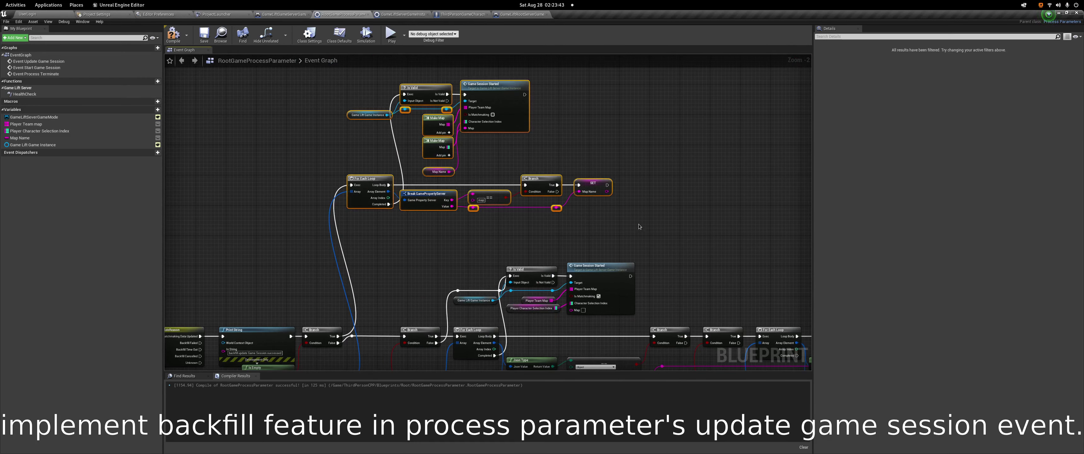
key("Delete")
right_click_drag(541, 264, 541, 112)
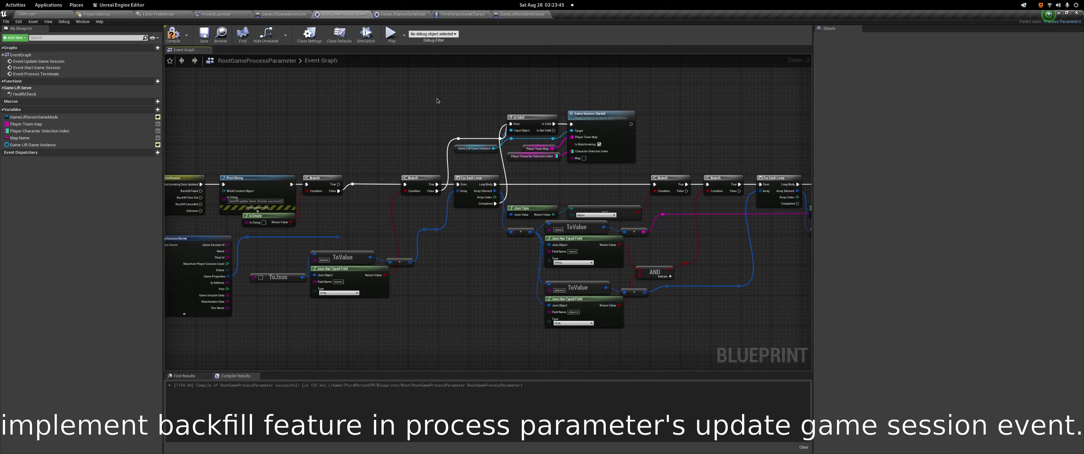
left_click_drag(437, 100, 625, 175)
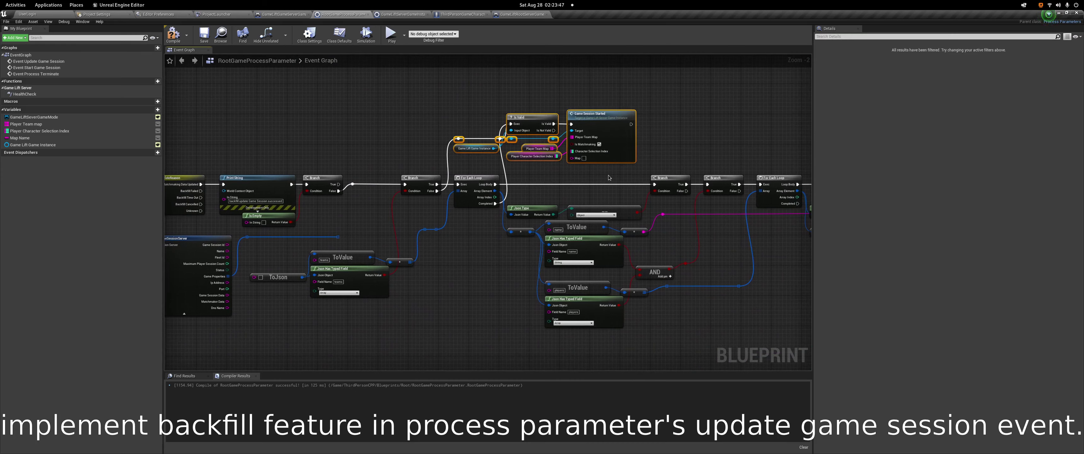
- Delete the Is Valid, Game Session Started, Is Empty and post-Print String Branch nodes
key("Delete")
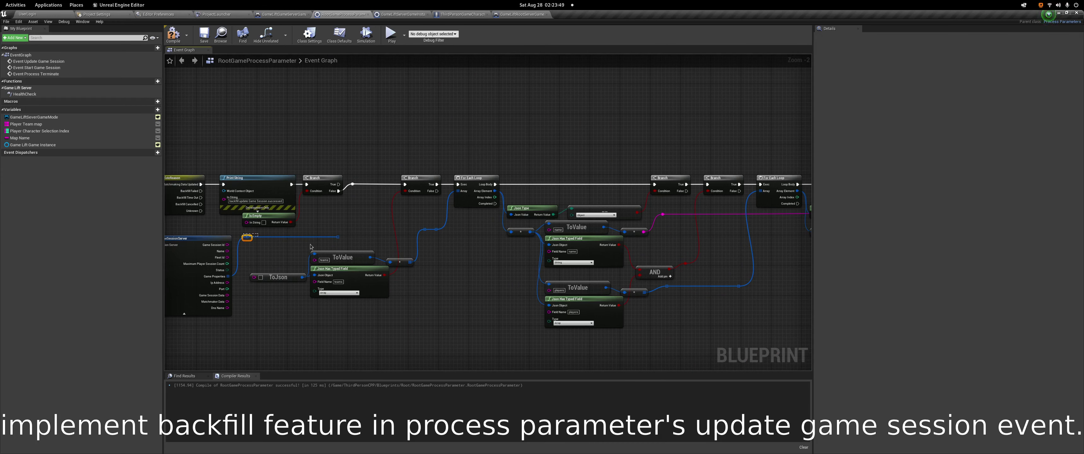
left_click(269, 217)
key("Delete")
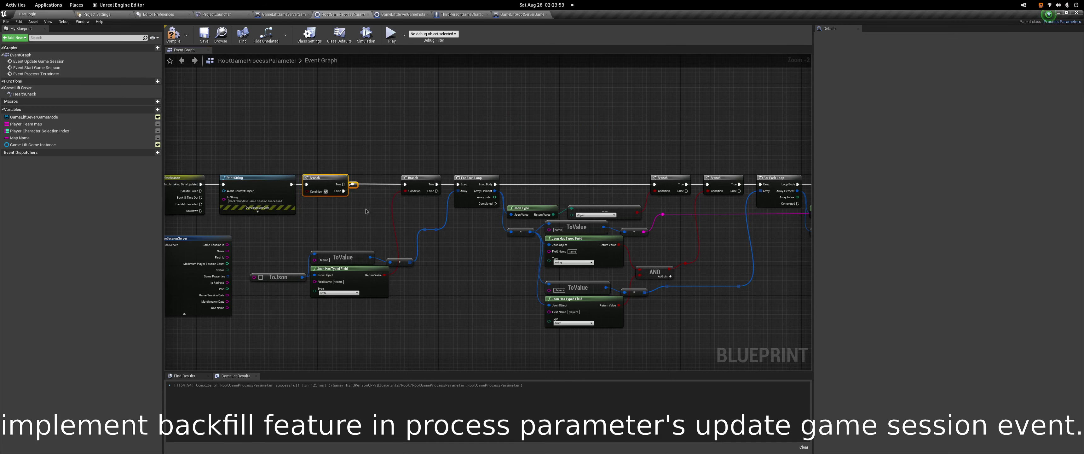
right_click_drag(283, 222, 324, 222)
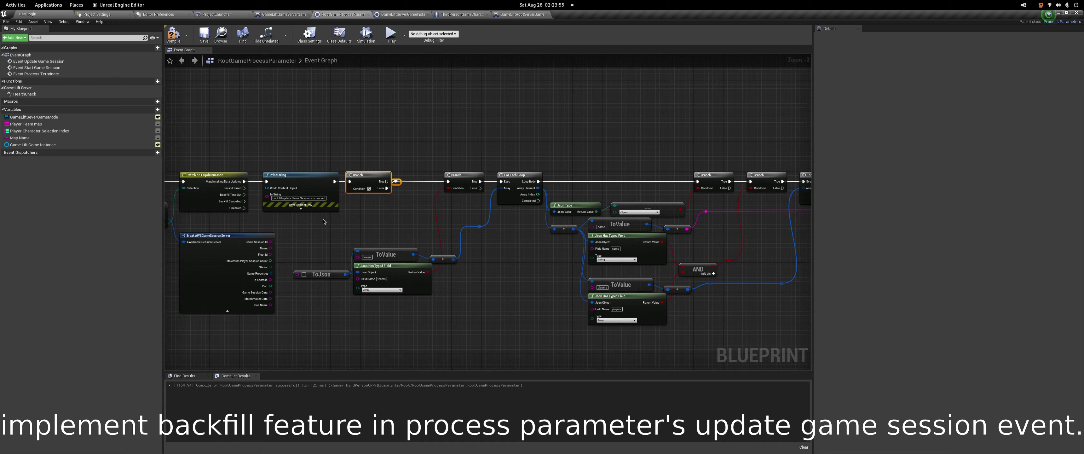
key("Delete")
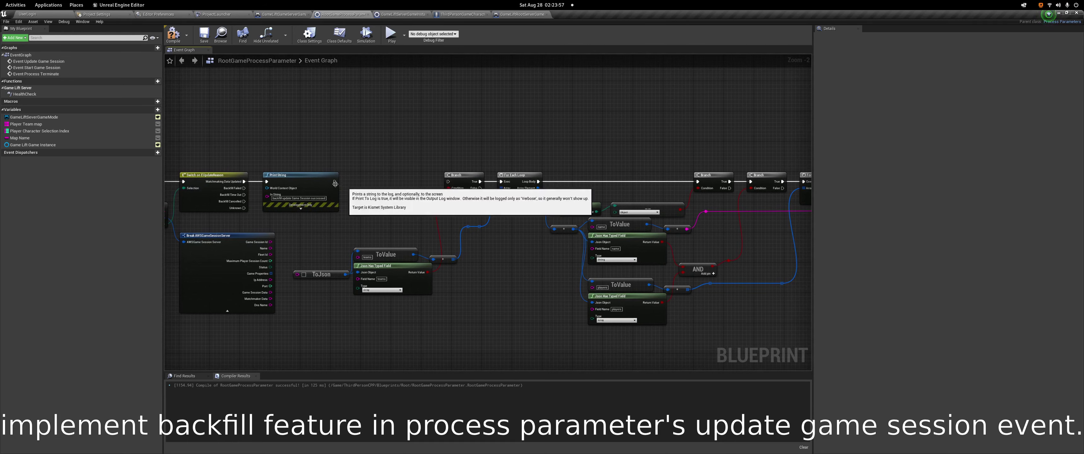
- Wire Print String into the next Branch and feed Matchmaker Data into the ToJson input
left_click_drag(335, 181, 383, 180)
left_click_drag(450, 183, 450, 182)
scroll(311, 270, "up", 2)
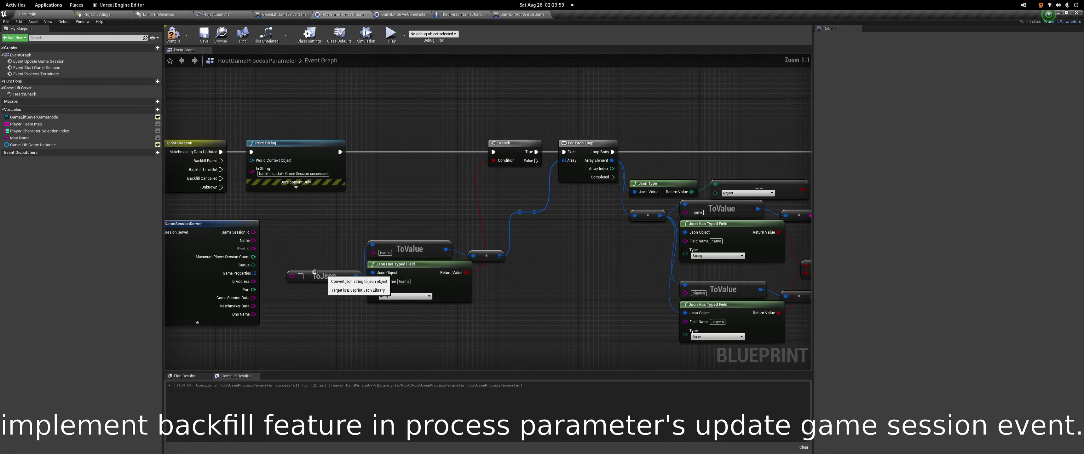
left_click_drag(254, 305, 257, 307)
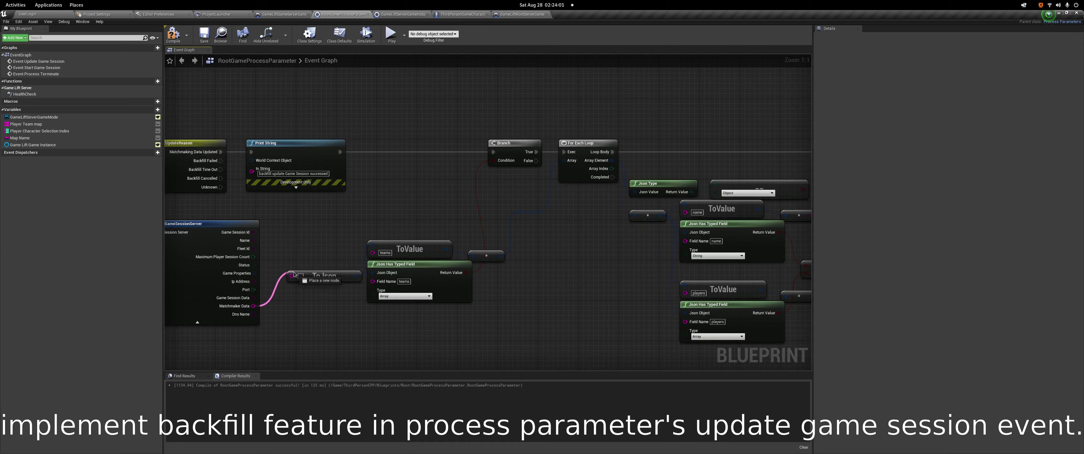
left_click_drag(294, 275, 294, 275)
scroll(334, 255, "down", 4)
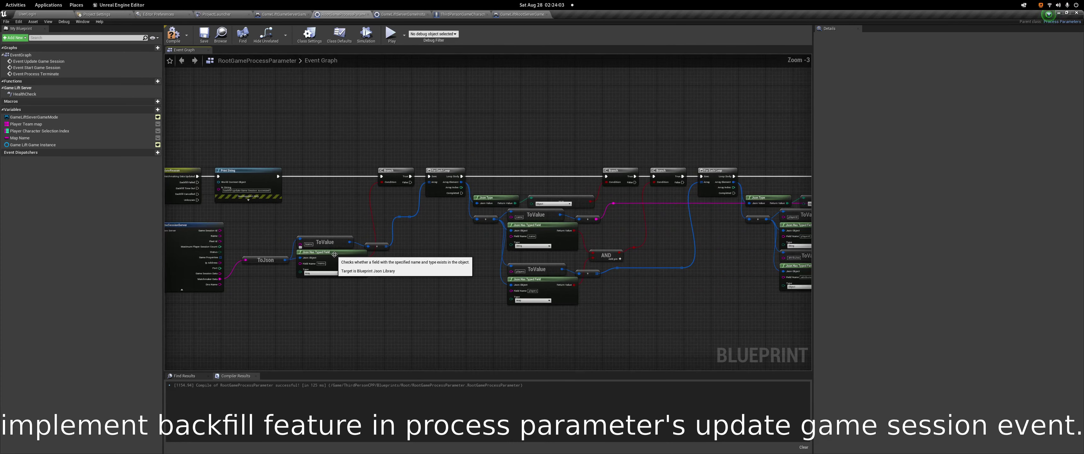
scroll(334, 254, "down", 1)
scroll(337, 248, "down", 2)
scroll(352, 225, "down", 1)
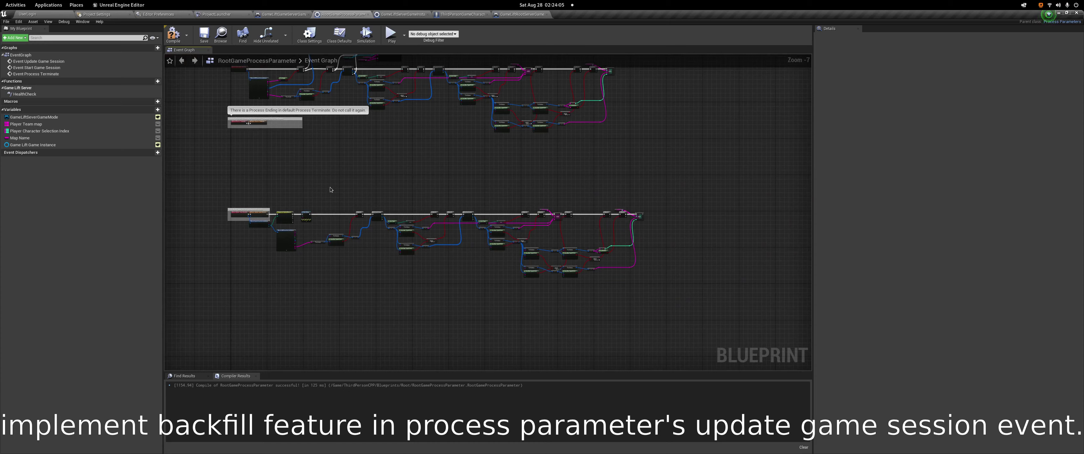
- Select the Player Team Map and Player Character Selection Index getters, then pan back to Event Update Game Session
left_click_drag(673, 291, 672, 291)
scroll(278, 236, "up", 3)
scroll(272, 216, "up", 2)
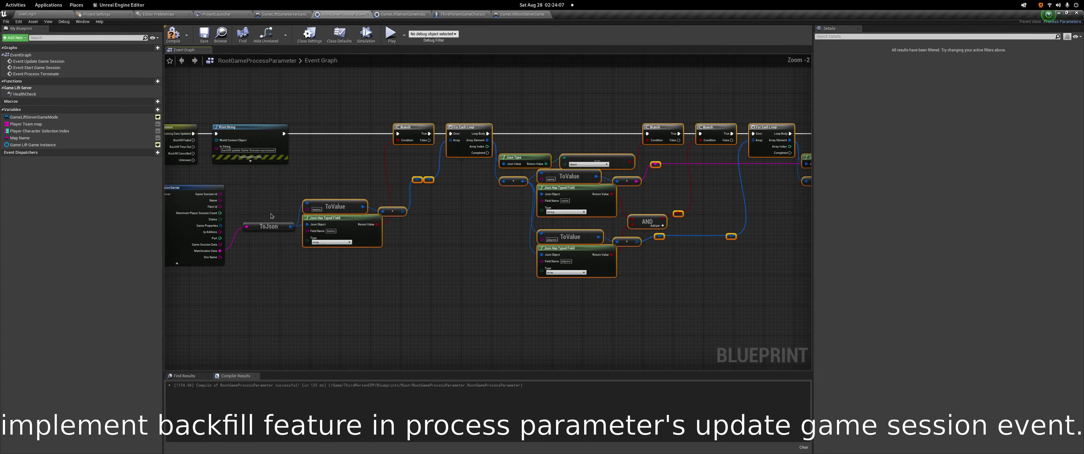
scroll(252, 251, "up", 1)
scroll(354, 261, "up", 1)
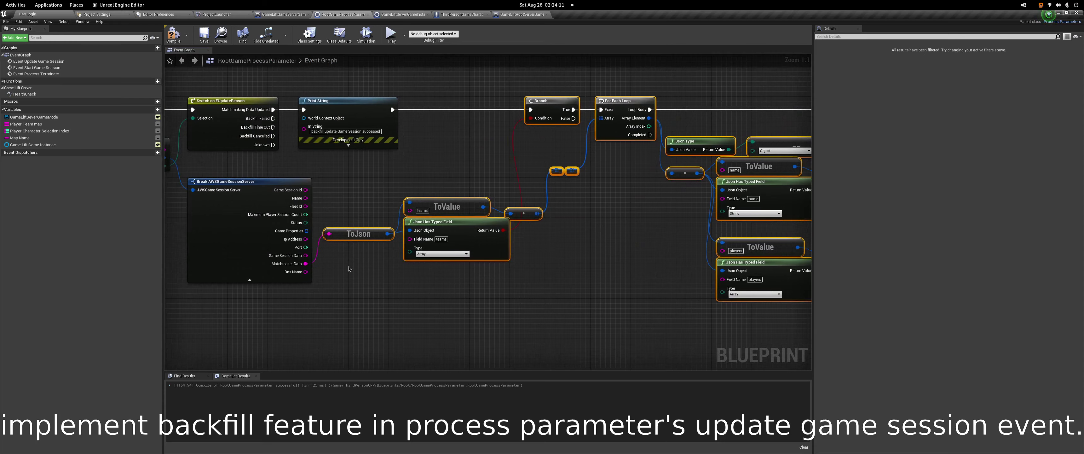
scroll(353, 267, "down", 3)
left_click(396, 268)
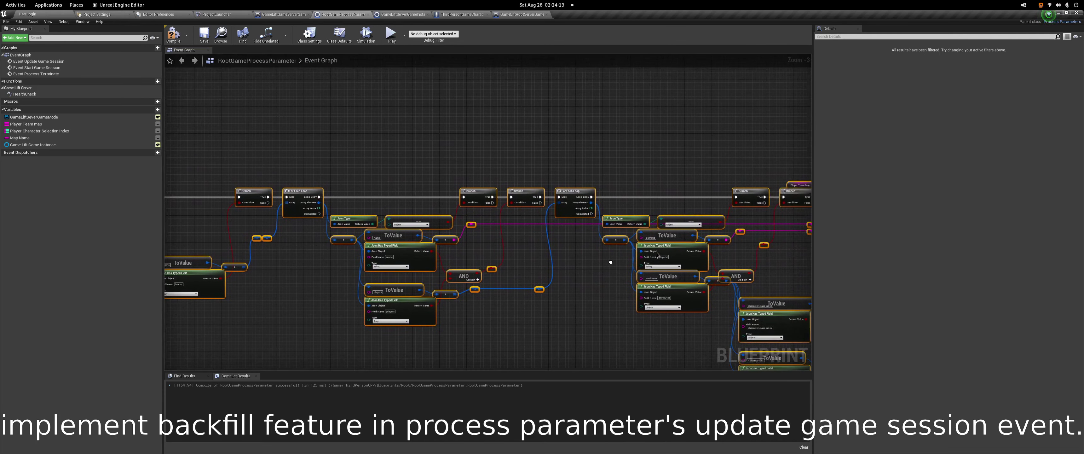
right_click_drag(641, 248, 626, 261)
mouse_move(591, 311)
right_mouse_down()
mouse_move(556, 286)
mouse_move(554, 254)
right_mouse_up()
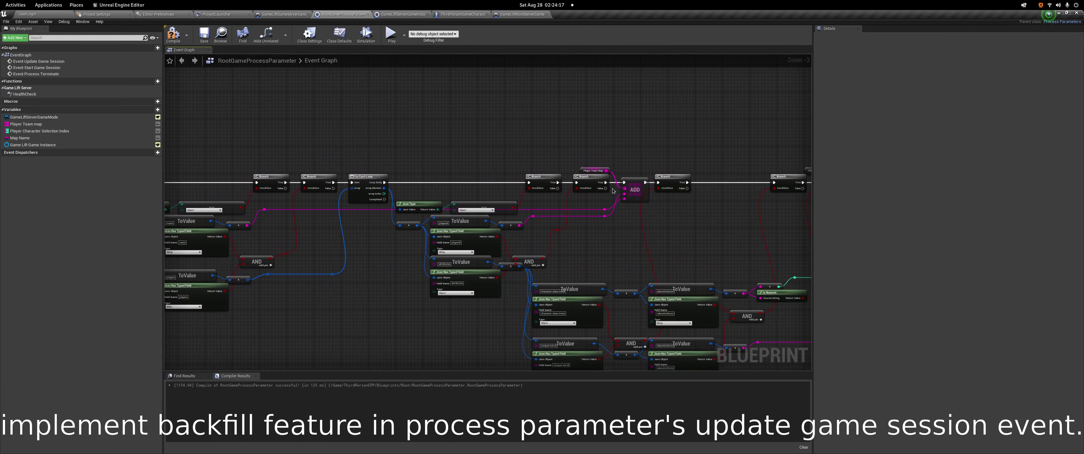
scroll(613, 191, "down", 1)
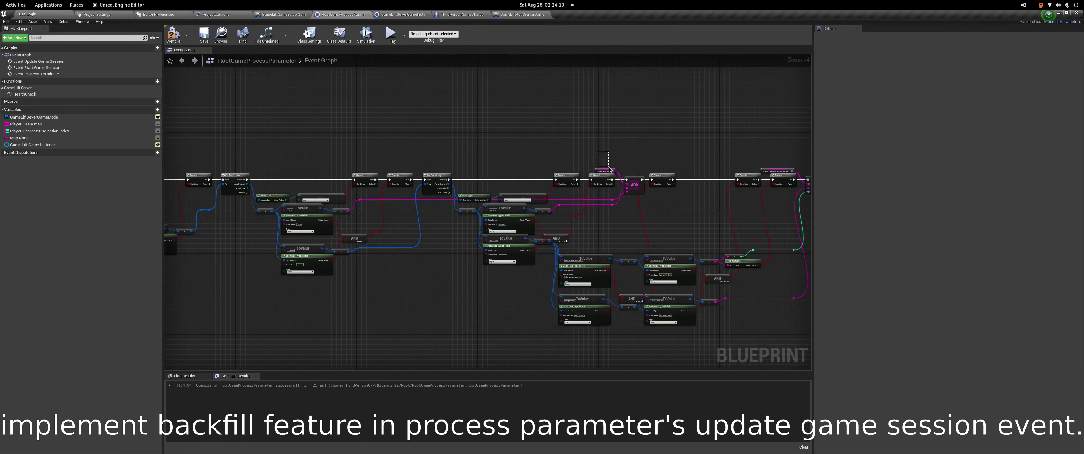
left_click_drag(597, 151, 611, 172)
right_click_drag(611, 171, 653, 177)
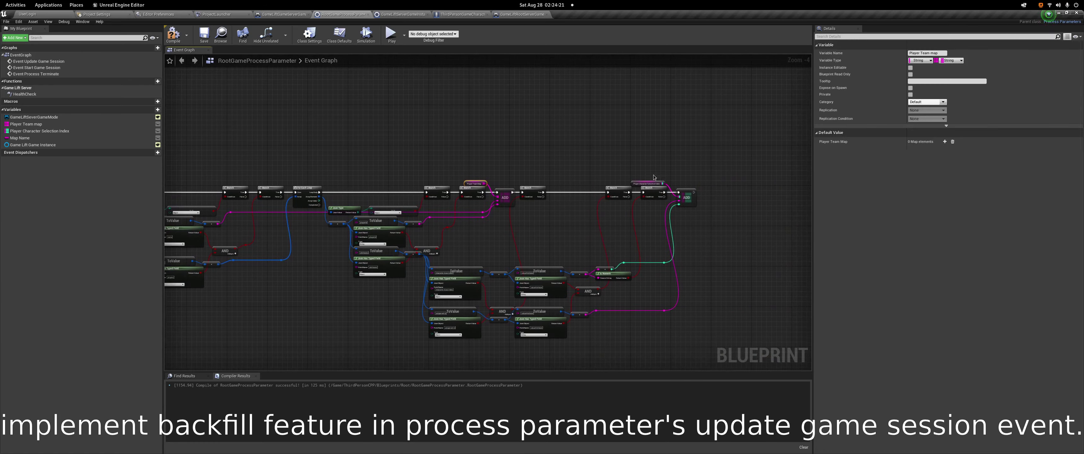
left_click_drag(653, 182, 655, 181, "shift")
right_click_drag(408, 220, 557, 229)
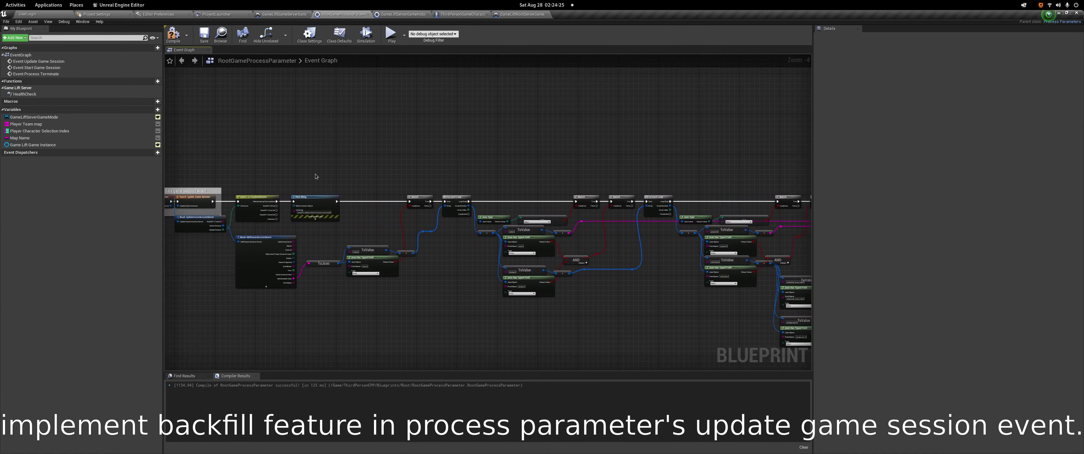
- Paste the two getters near the event start and move Player Team Map toward the Branch
key("ctrl+v")
scroll(318, 174, "up", 2)
left_click(215, 182)
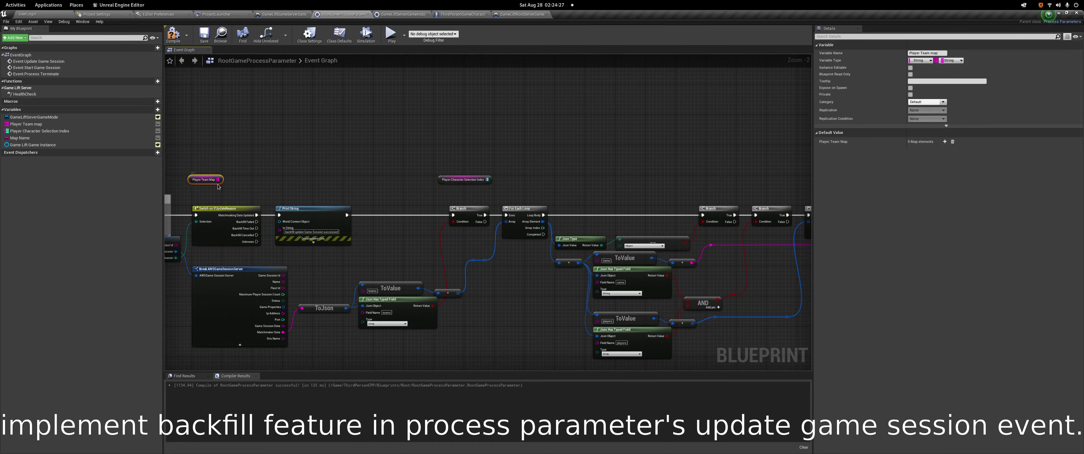
left_click_drag(215, 182, 480, 193)
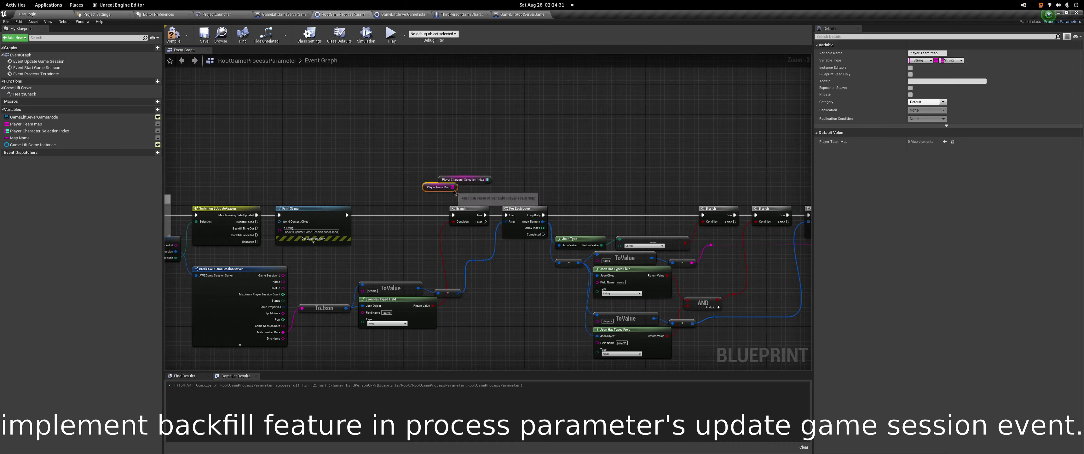
scroll(483, 193, "up", 2)
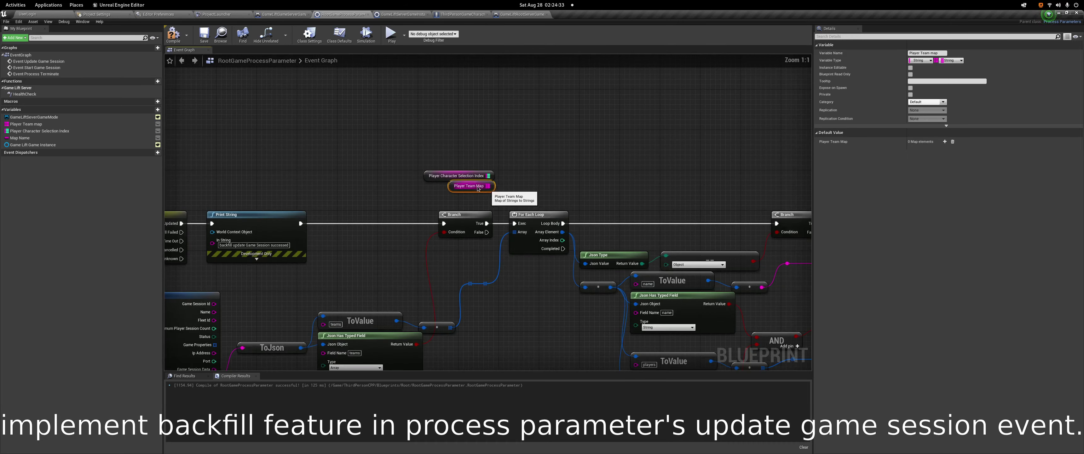
right_click_drag(525, 199, 498, 195)
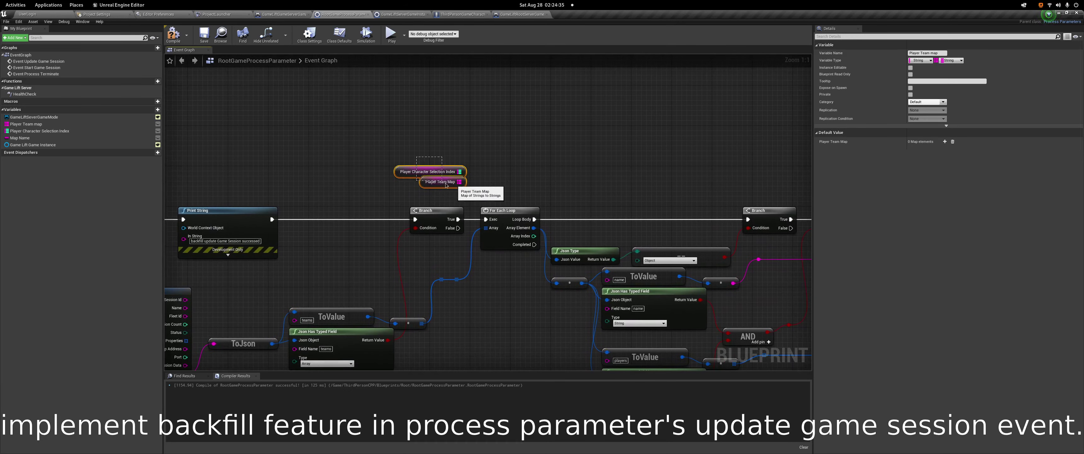
left_click_drag(393, 156, 476, 199)
right_click_drag(500, 208, 413, 181)
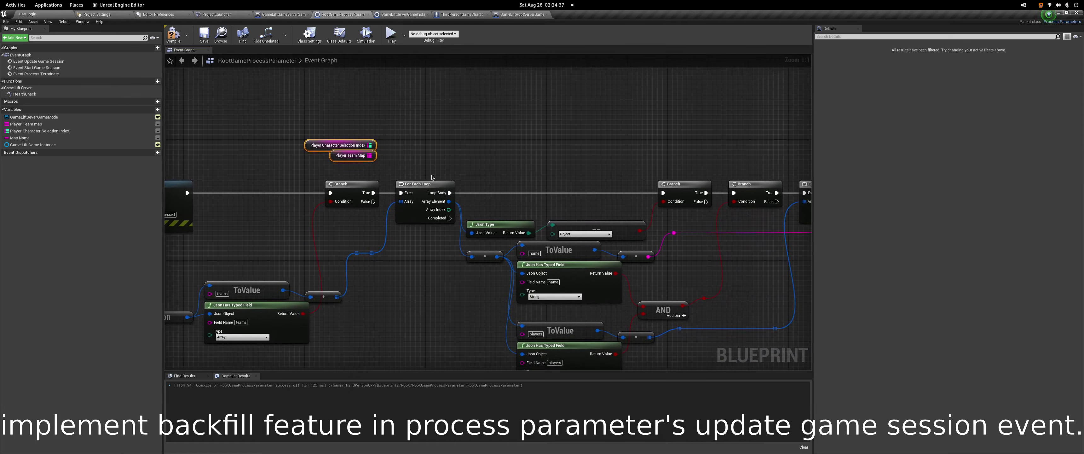
- Shift the For Each Loop nodes right and place Player Team Map just above the Branch
scroll(433, 178, "down", 9)
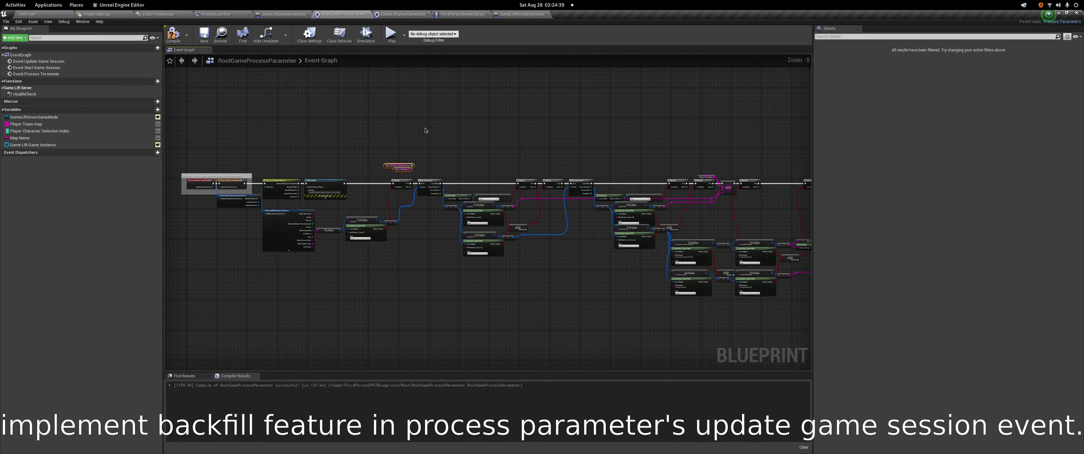
left_click_drag(684, 234, 684, 234)
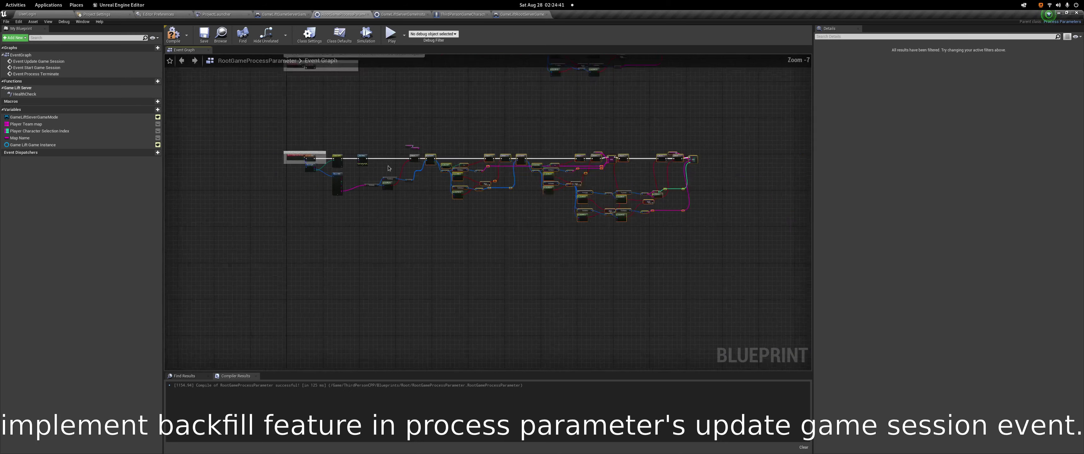
scroll(495, 173, "up", 8)
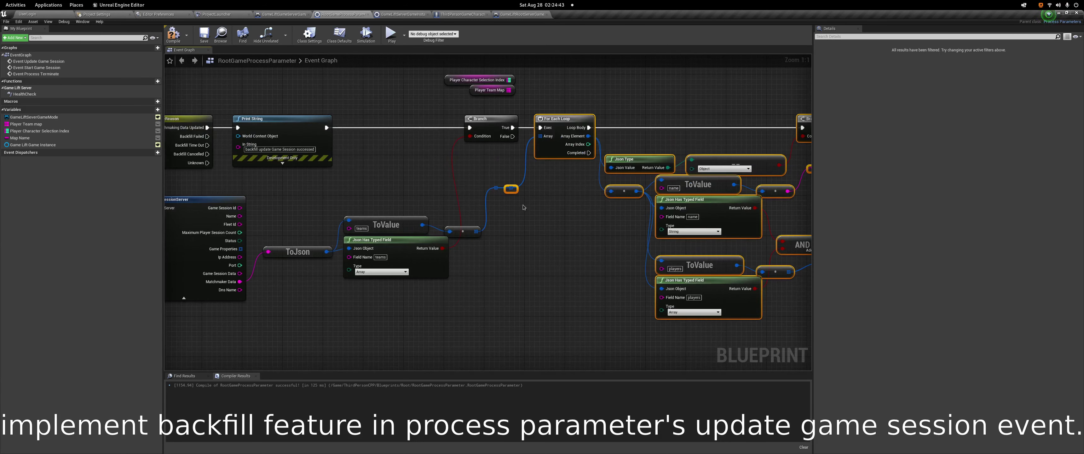
right_click_drag(523, 206, 458, 276)
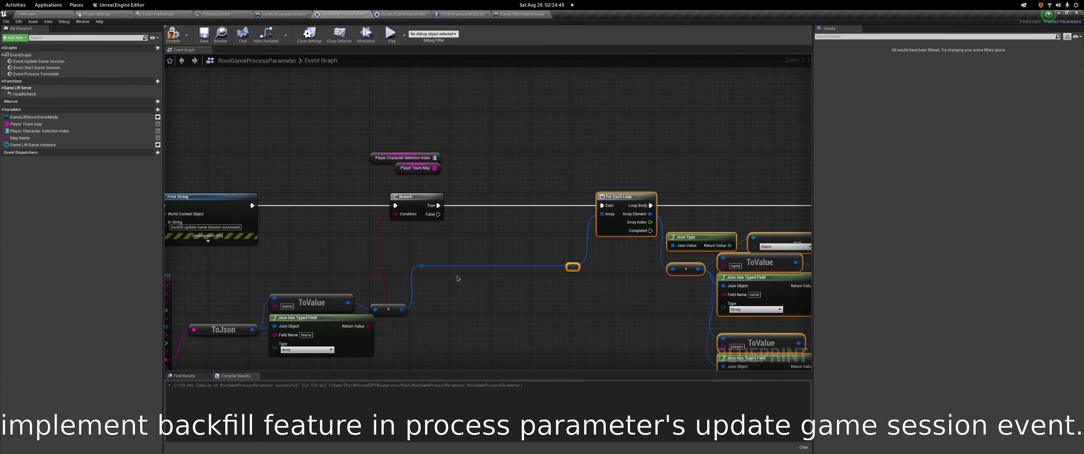
right_click_drag(414, 229, 423, 275)
left_click(425, 224)
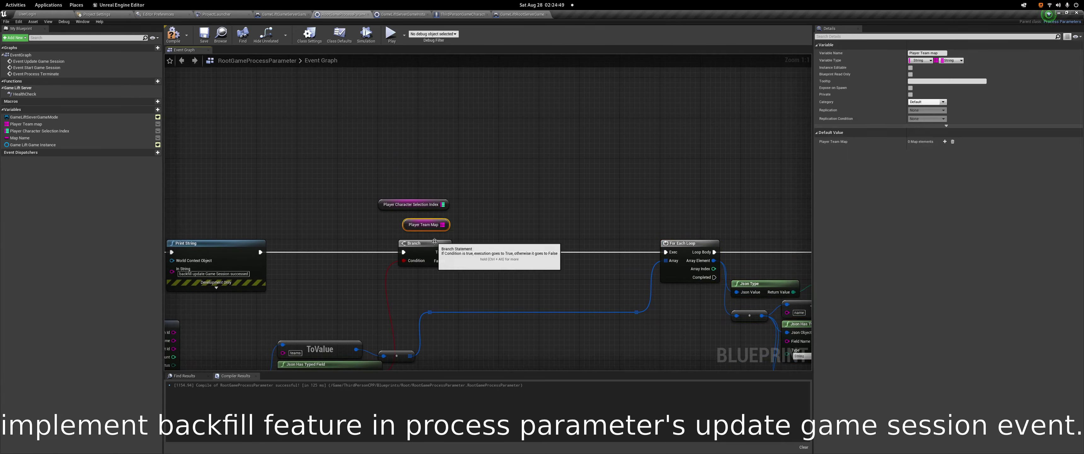
mouse_move(434, 240)
left_mouse_down()
mouse_move(462, 246)
mouse_move(467, 260)
left_mouse_up()
- Add a Clear node for Player Team Map, then a second Clear for Player Character Selection Index after it
type("clea")
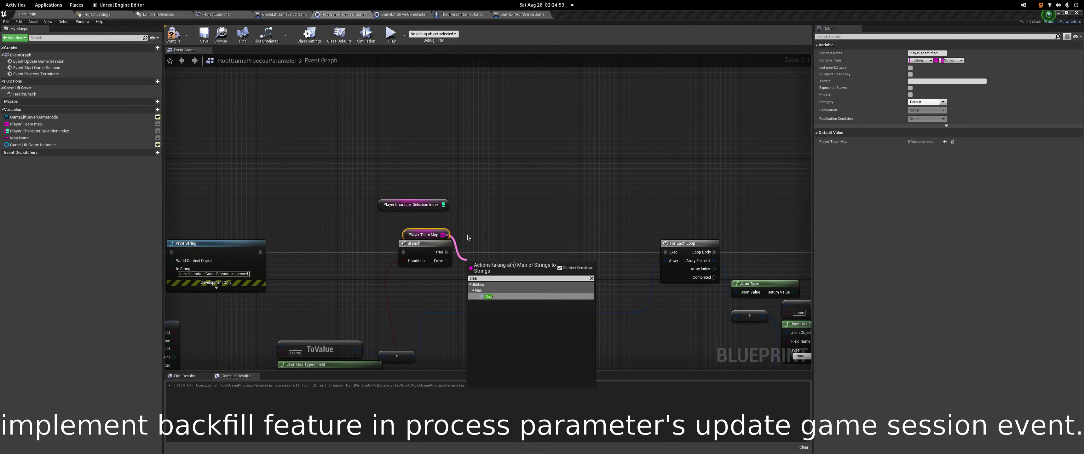
key("Return")
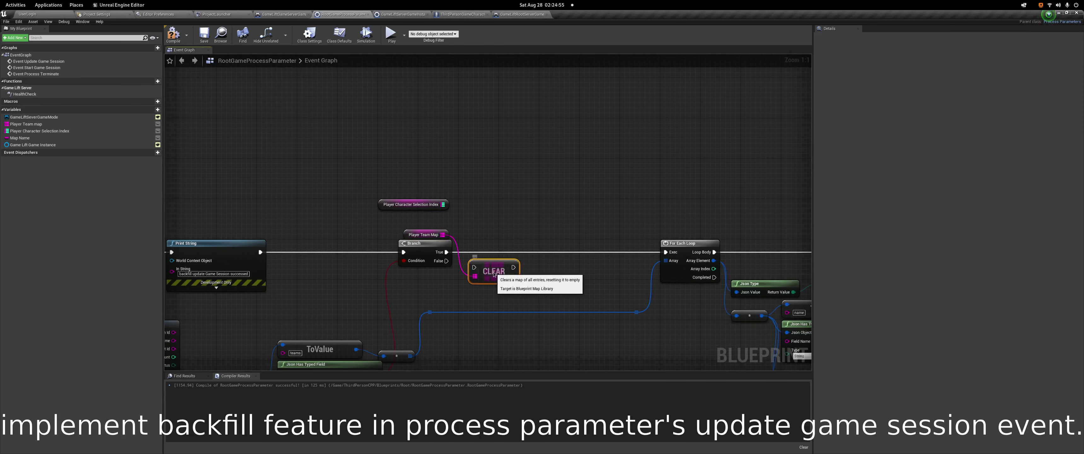
mouse_move(491, 274)
left_mouse_down()
mouse_move(486, 253)
mouse_move(464, 252)
left_mouse_up()
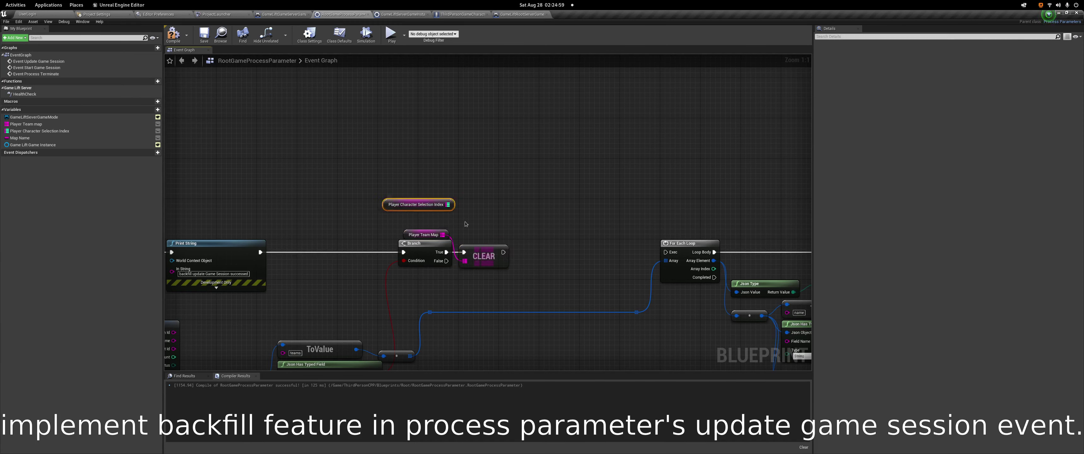
left_click_drag(434, 206, 494, 242)
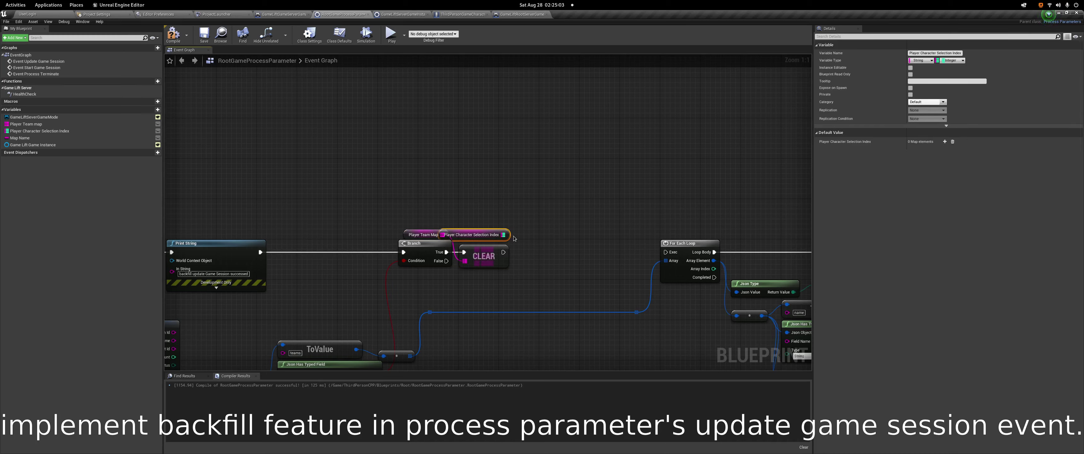
left_click_drag(504, 235, 525, 261)
type("cle")
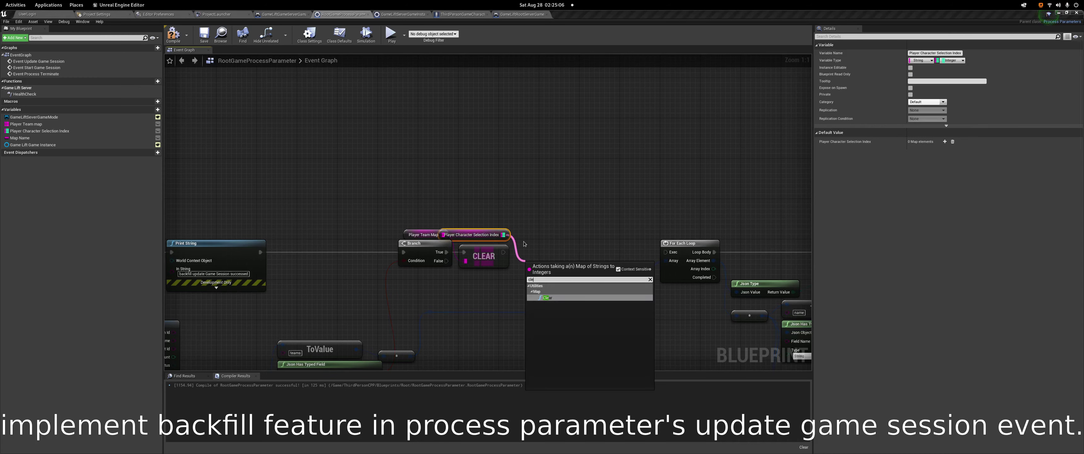
key("Return")
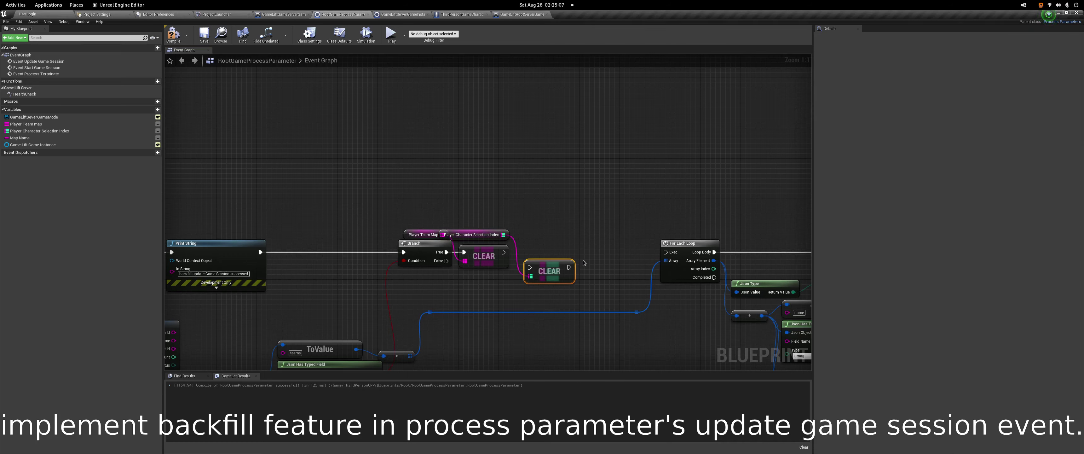
mouse_move(556, 266)
left_mouse_down()
mouse_move(551, 250)
mouse_move(524, 252)
mouse_move(665, 252)
left_mouse_up()
scroll(370, 182, "down", 7)
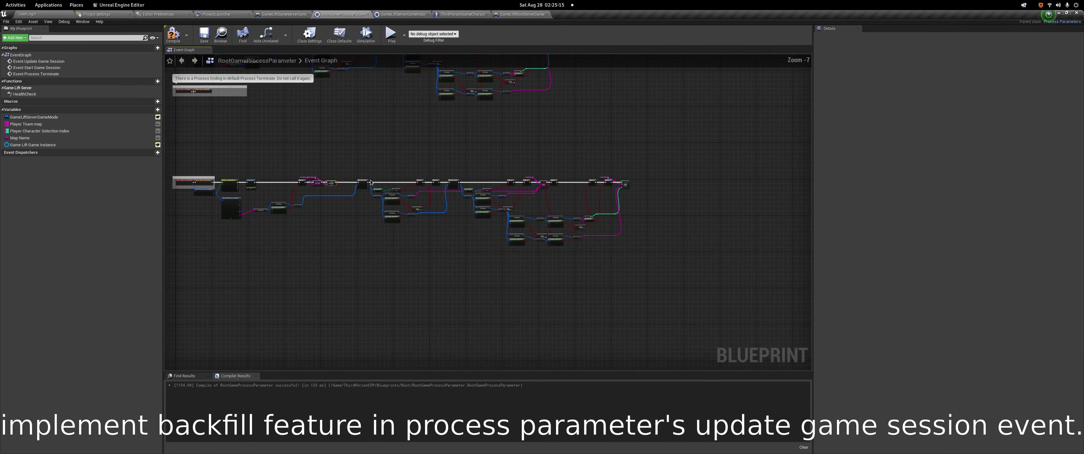
- Slide For Each Loop and all nodes after it left to close the gap
left_click_drag(344, 162, 701, 283)
scroll(346, 214, "up", 7)
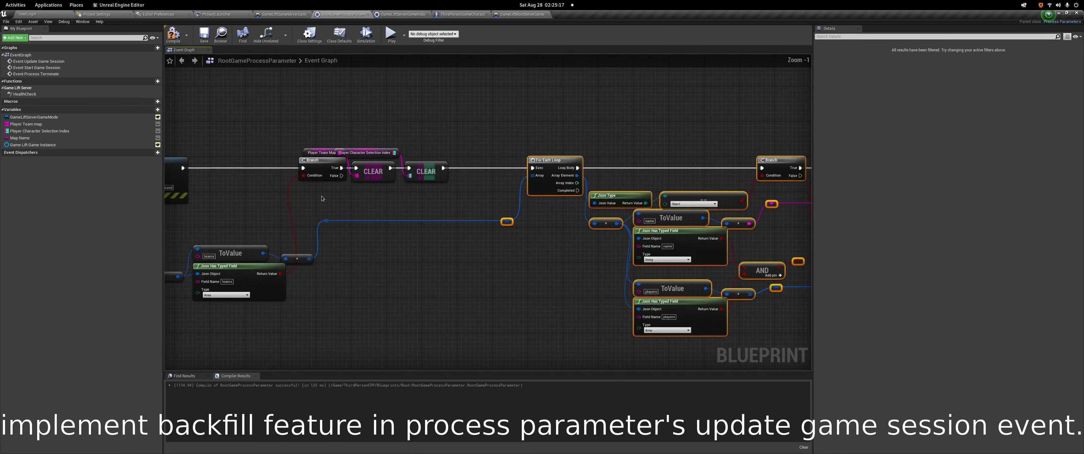
left_click_drag(346, 212, 370, 231)
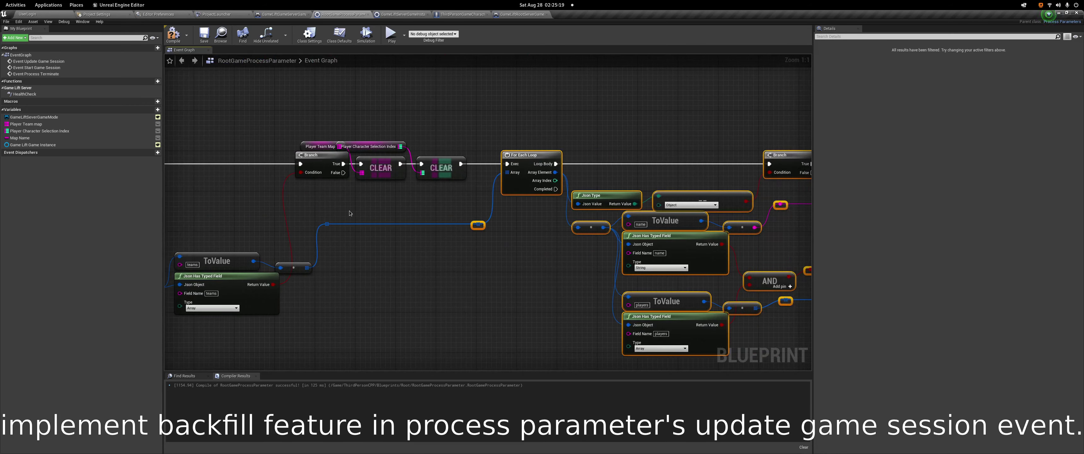
left_click(373, 268)
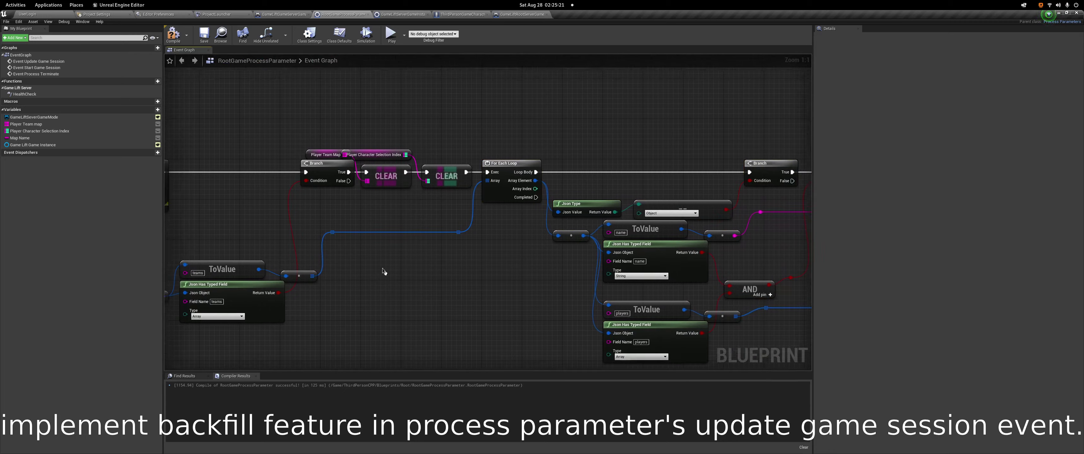
right_click_drag(382, 268, 415, 336)
- Recompile and save the blueprint, then bring the Branch and ADD node row into view
left_click(335, 215)
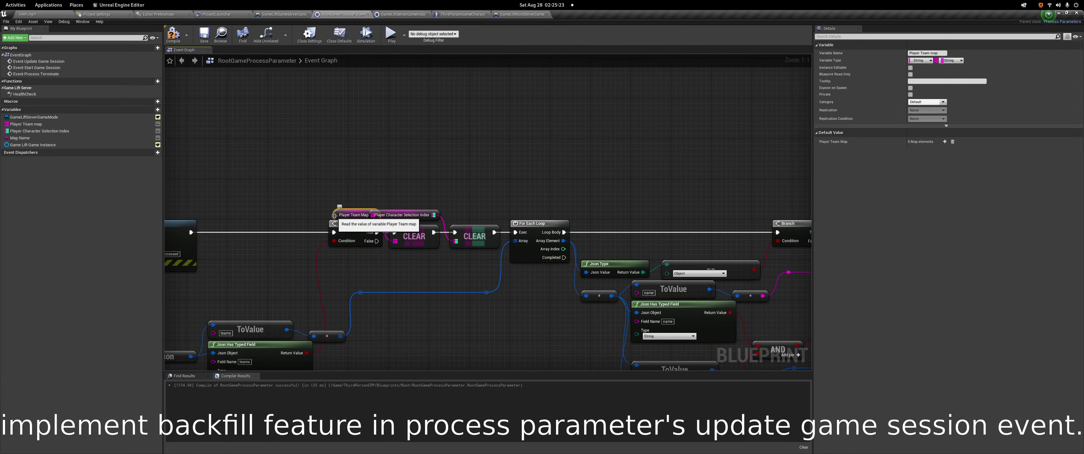
left_click(173, 35)
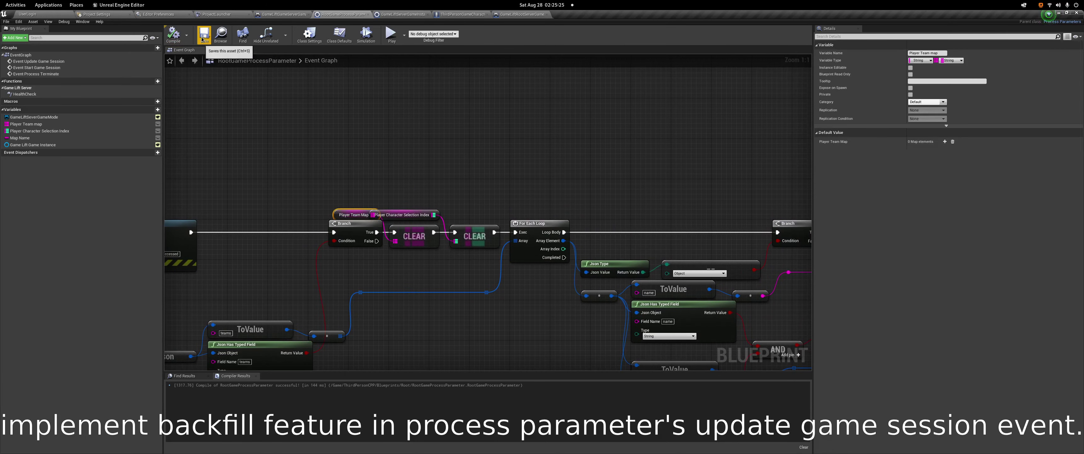
scroll(268, 145, "down", 2)
mouse_move(268, 146)
right_mouse_down()
mouse_move(323, 265)
mouse_move(423, 300)
mouse_move(396, 281)
right_mouse_up()
scroll(323, 266, "down", 5)
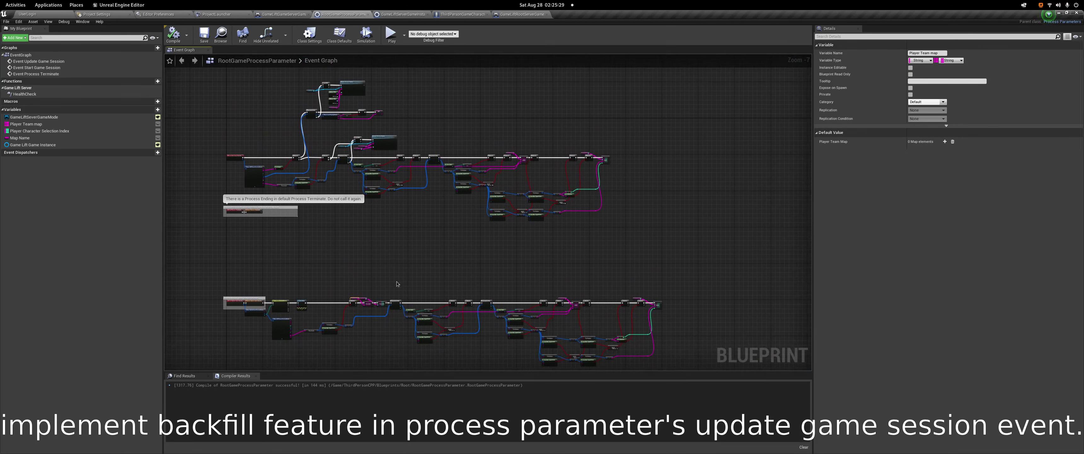
scroll(373, 284, "up", 5)
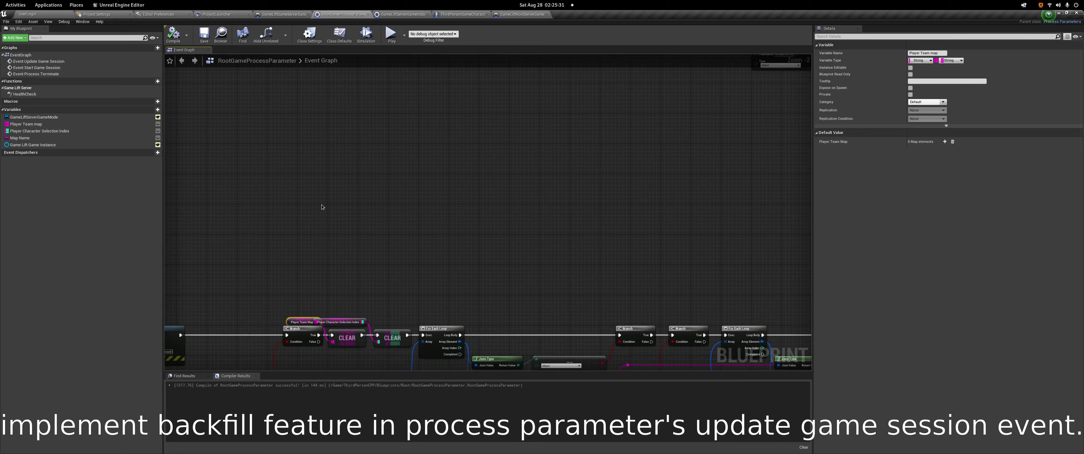
scroll(322, 204, "down", 1)
right_click_drag(322, 204, 449, 161)
scroll(449, 159, "up", 3)
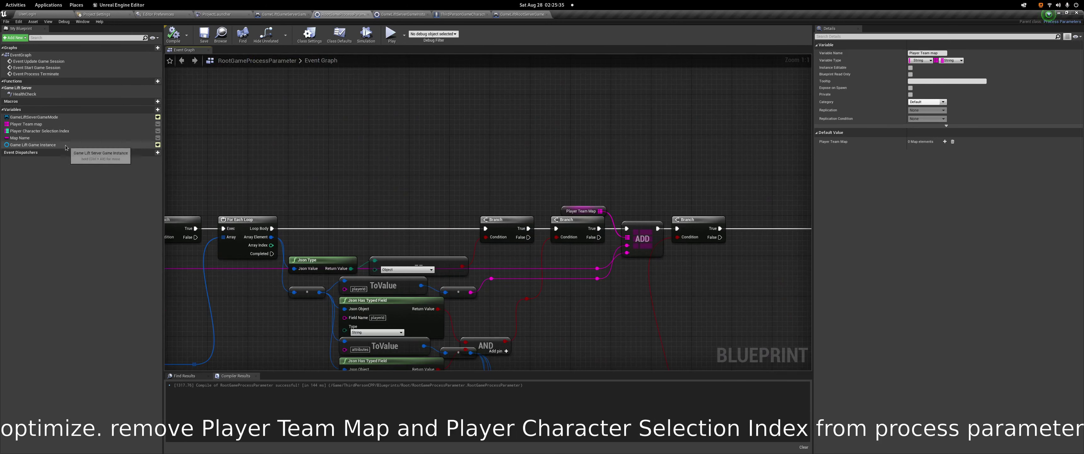
- Feed the first ADD's map pin from a Game Lift Game Instance Player Team Map getter and delete the self getter
mouse_move(85, 144)
left_mouse_down()
mouse_move(505, 176)
mouse_move(520, 201)
mouse_move(511, 210)
mouse_move(575, 206)
mouse_move(575, 191)
left_mouse_up()
left_click(538, 213)
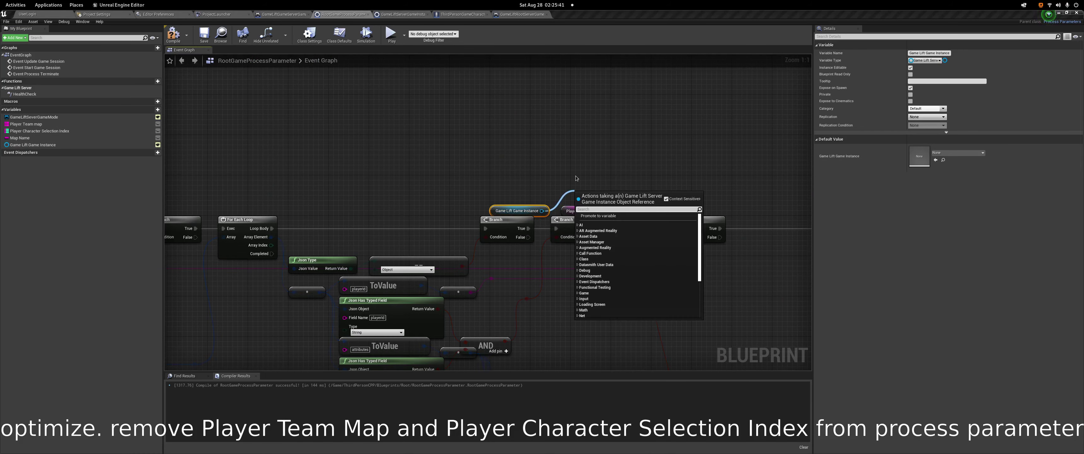
type("player")
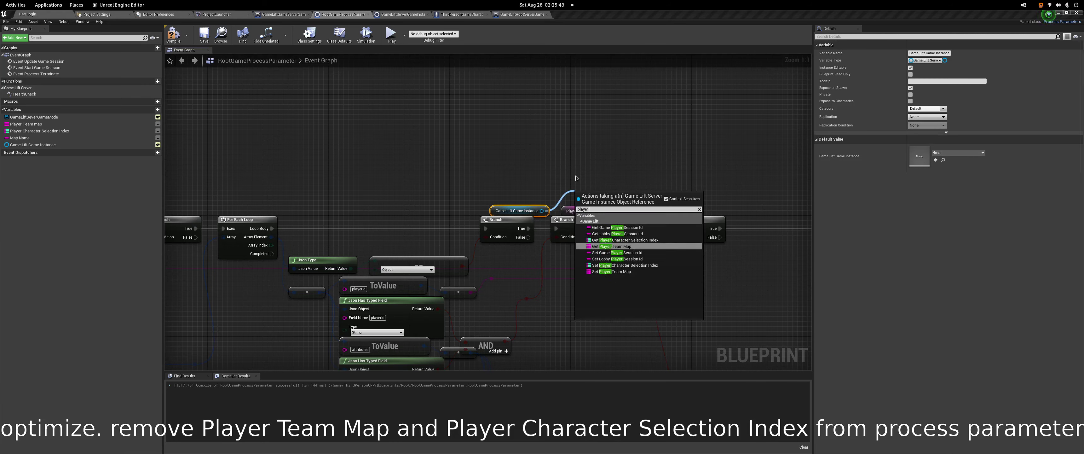
type(" Team")
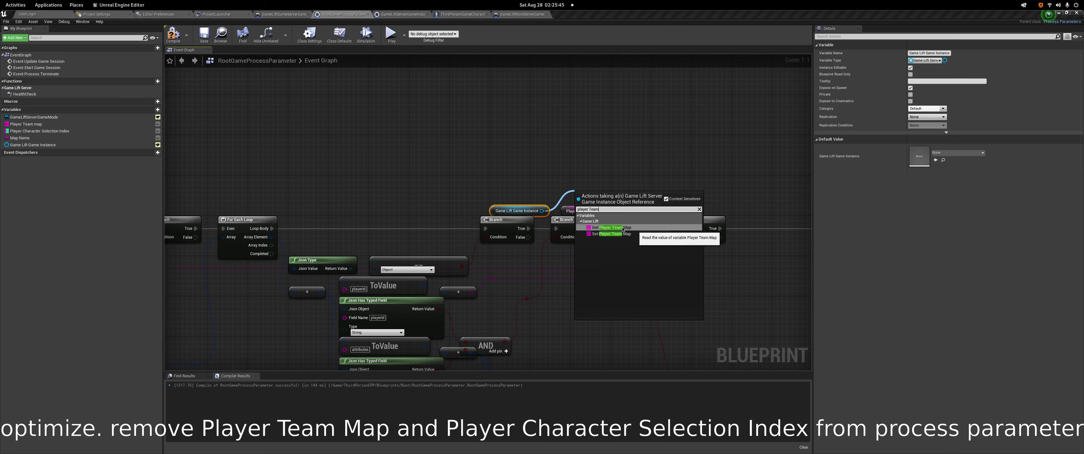
left_click(621, 229)
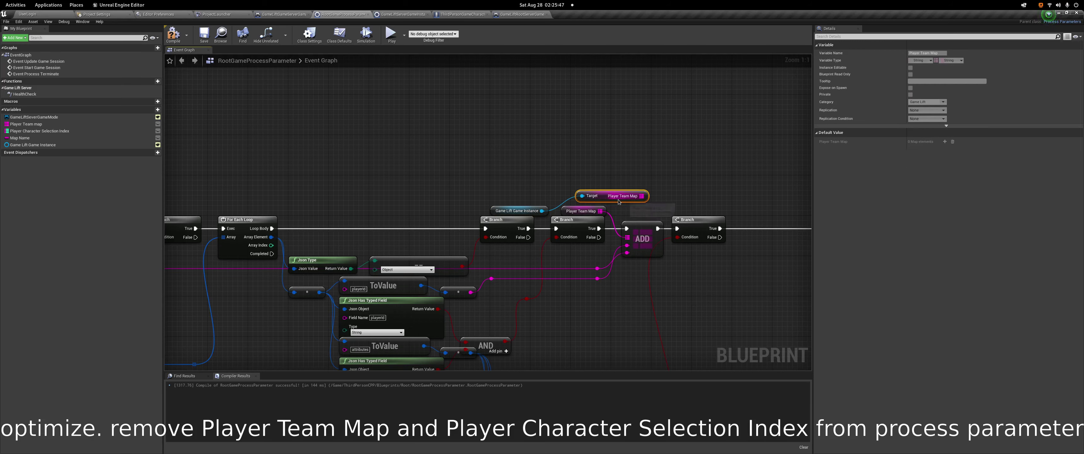
mouse_move(608, 203)
left_mouse_down()
mouse_move(590, 205)
mouse_move(631, 240)
left_mouse_up()
left_click(602, 212)
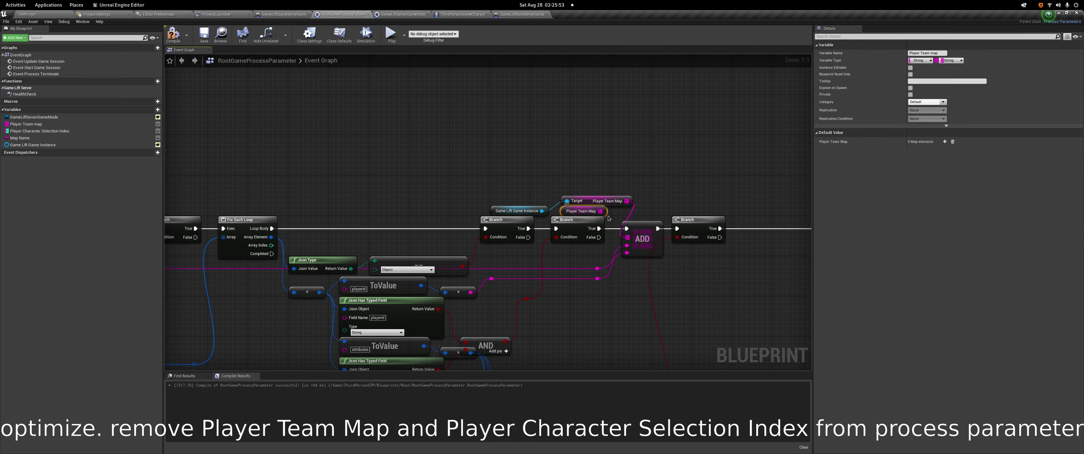
key("Delete")
mouse_move(596, 201)
left_mouse_down()
mouse_move(597, 211)
mouse_move(559, 213)
mouse_move(601, 215)
left_mouse_up()
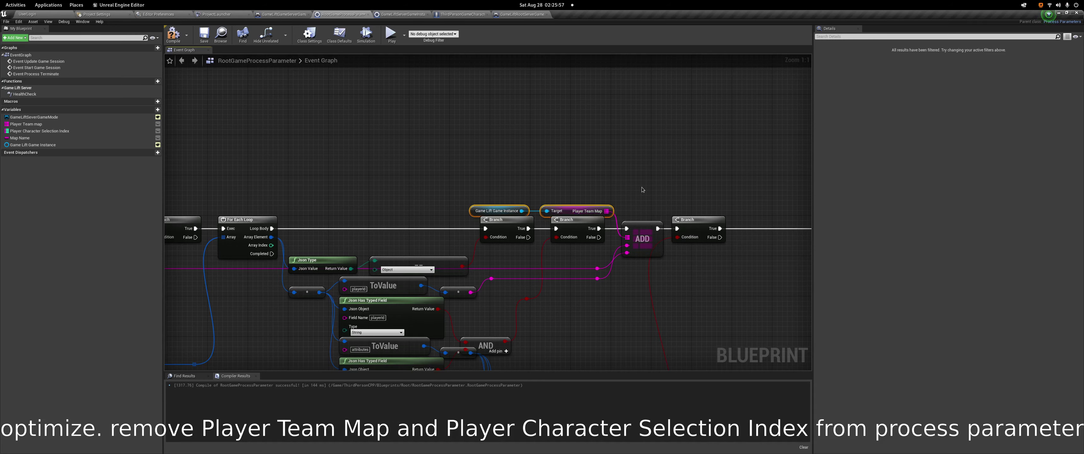
right_click_drag(641, 188, 444, 185)
- Add a Game Lift Game Instance node with a Player Character Selection Index getter beside the second ADD
right_click_drag(642, 181, 407, 183)
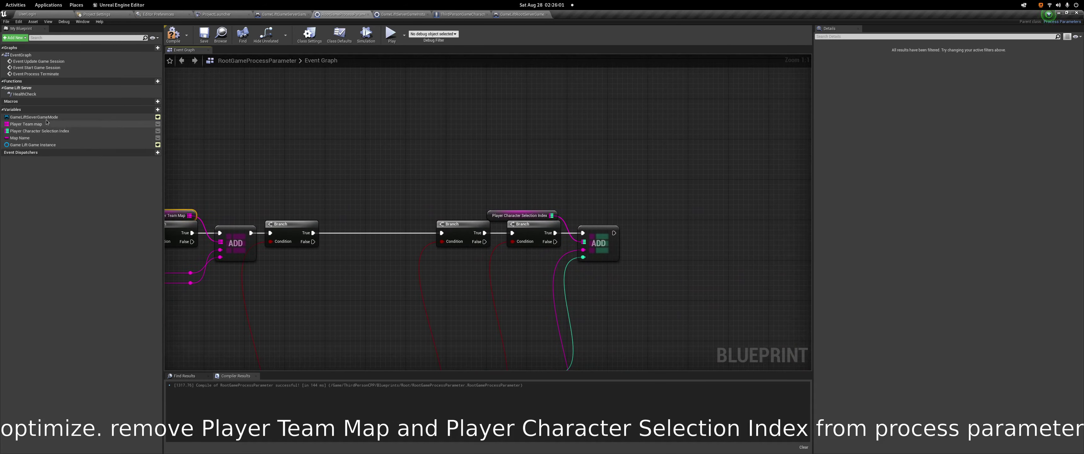
left_click_drag(43, 145, 231, 164)
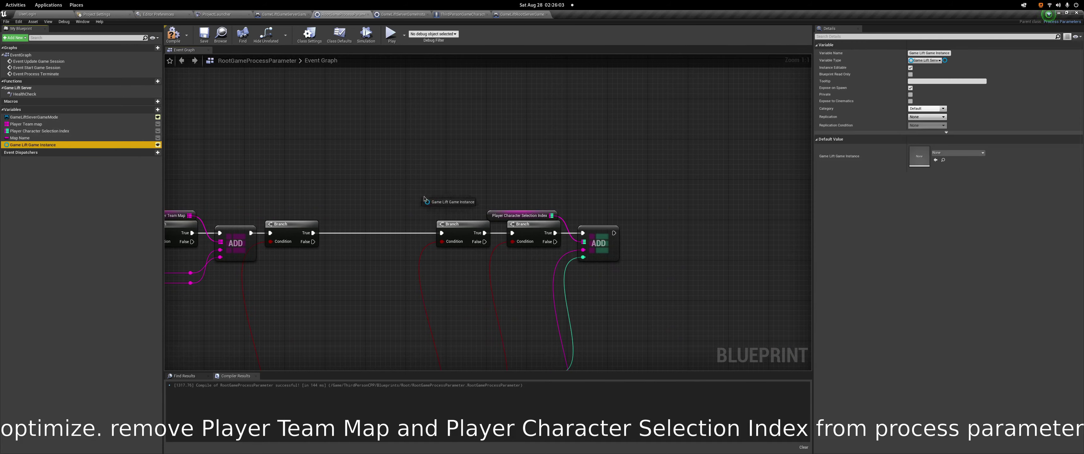
left_click_drag(424, 199, 425, 199, "ctrl")
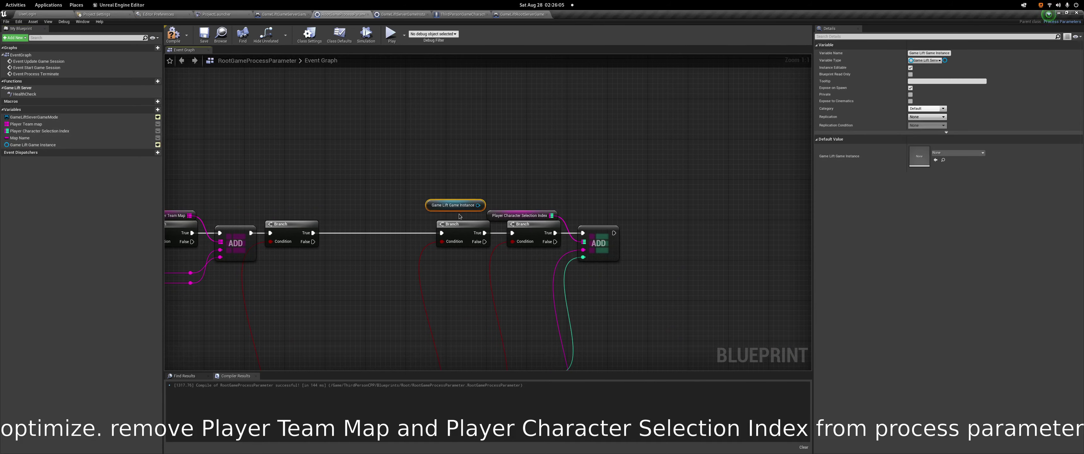
left_click_drag(477, 205, 510, 199)
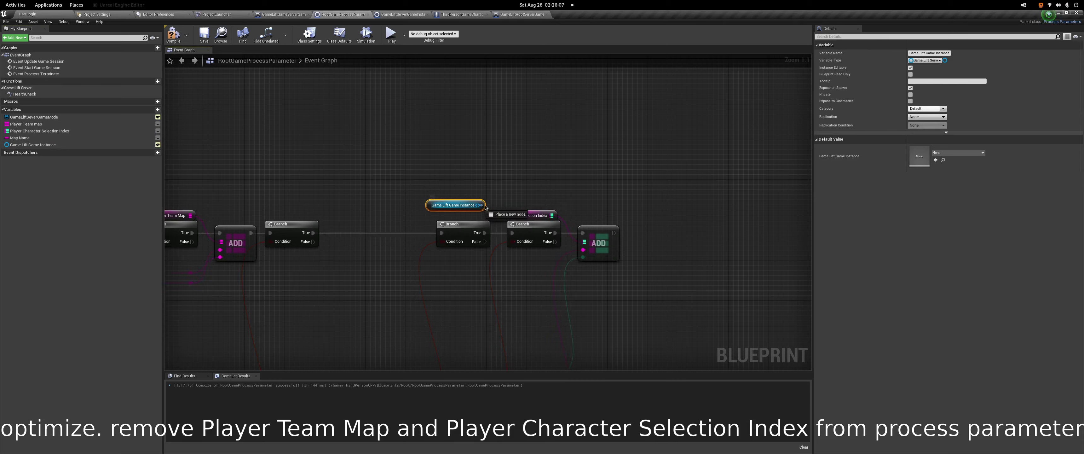
type("player chara")
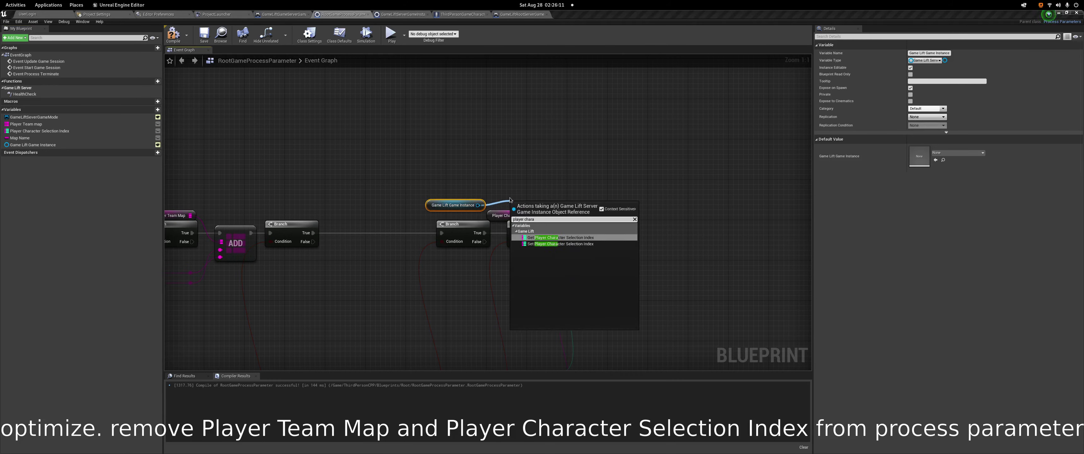
key("Return")
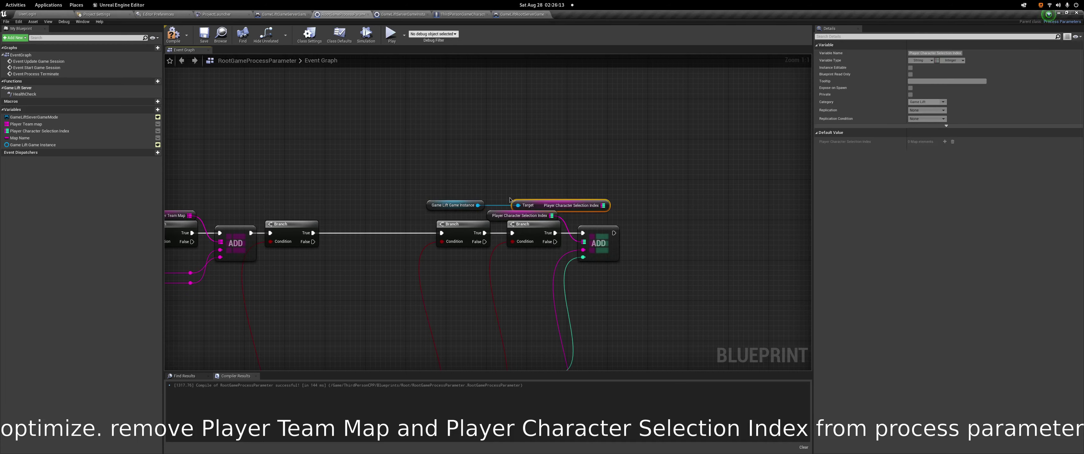
left_click_drag(547, 205, 489, 207)
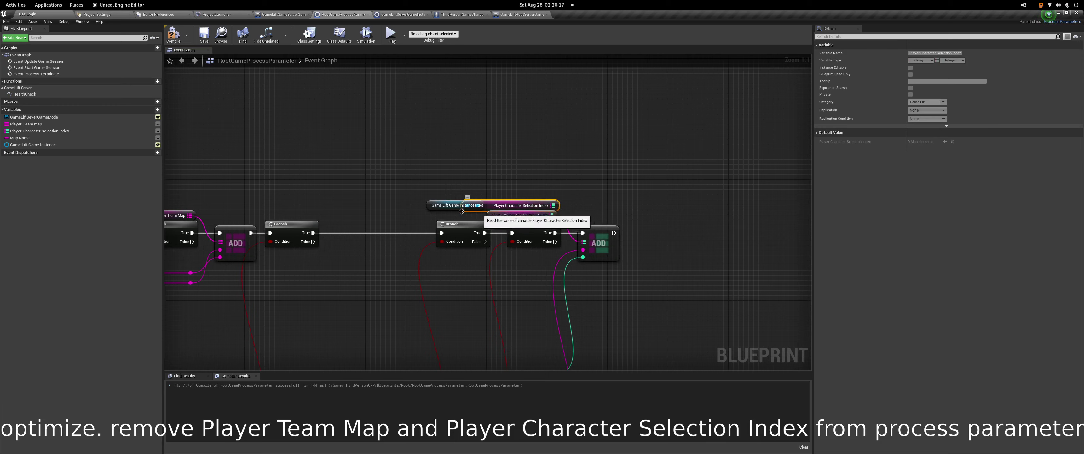
- Wire the new getter into the second ADD, then delete the old self getter and both new getters
left_click(442, 205)
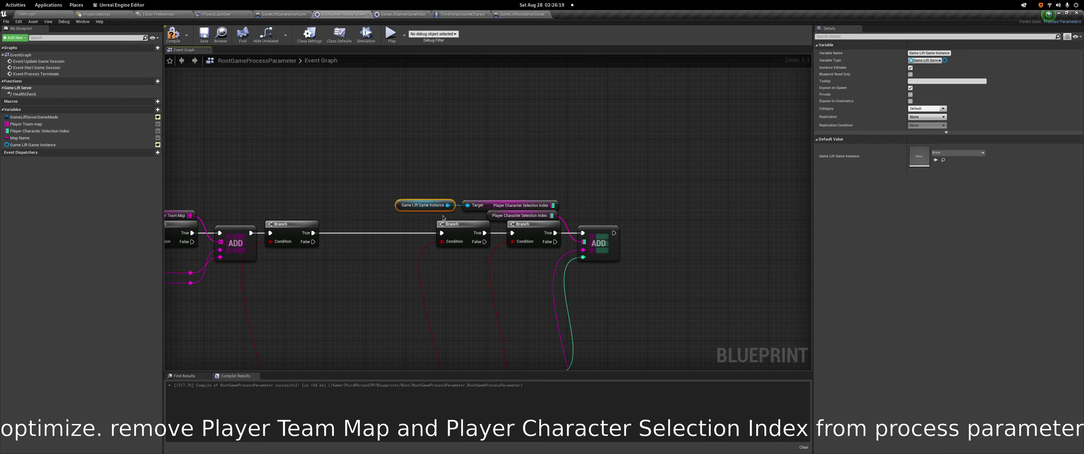
left_click_drag(552, 205, 585, 243)
left_click(520, 215)
key("Delete")
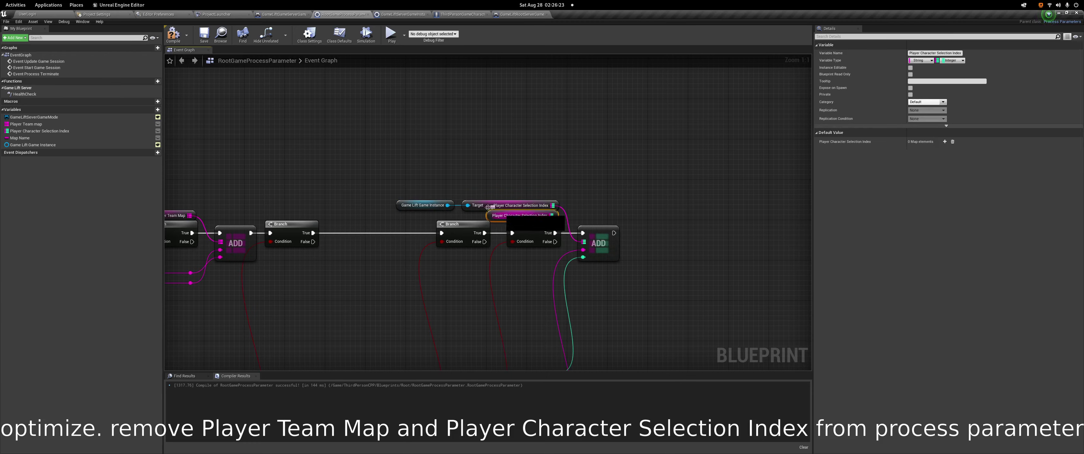
mouse_move(421, 168)
left_mouse_down()
mouse_move(472, 197)
mouse_move(478, 215)
left_mouse_up()
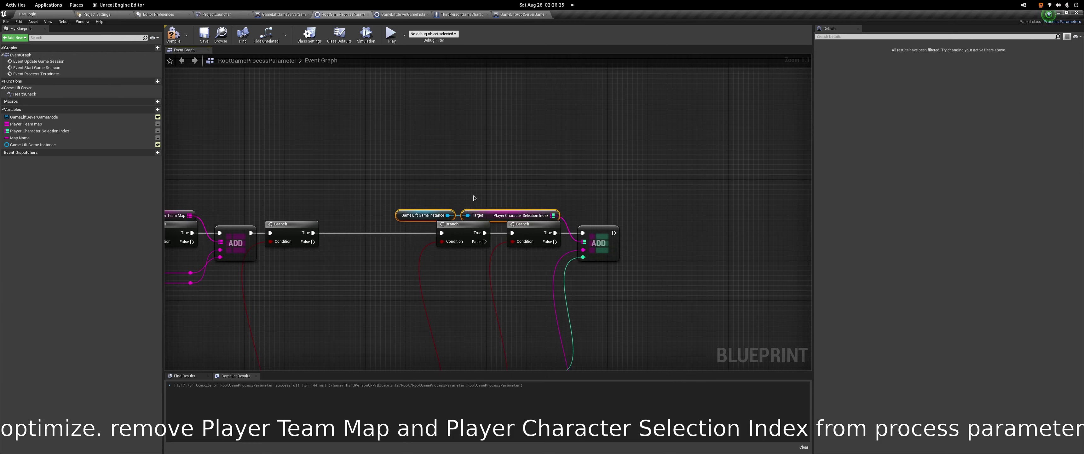
key("Delete")
scroll(475, 201, "down", 3)
- Undo to restore the instance-based getters, reposition them, and delete the old self Player Character Selection Index getter
scroll(522, 287, "up", 3)
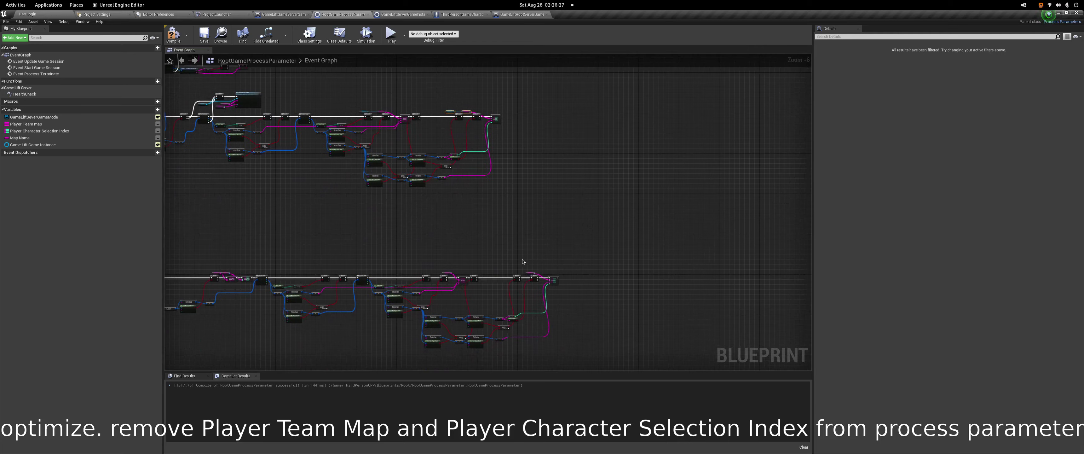
key("ctrl+z")
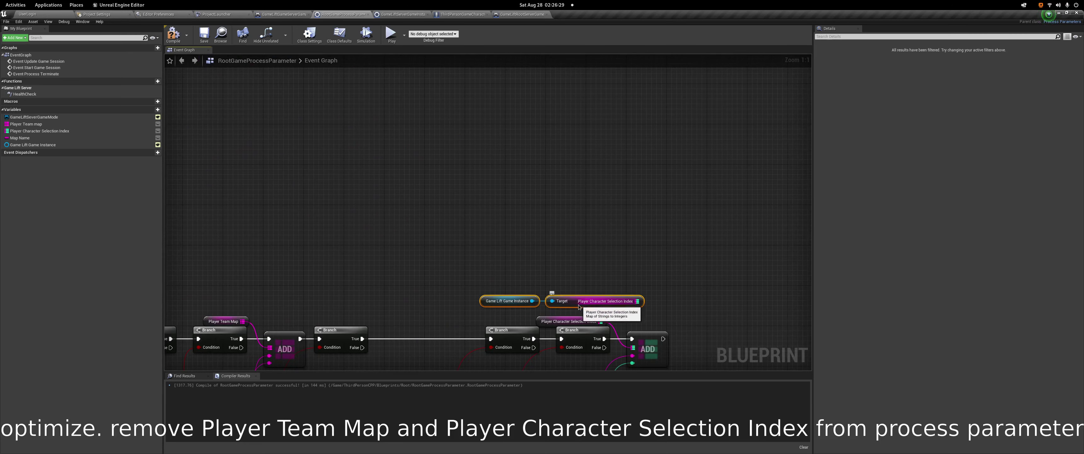
left_click_drag(571, 307, 531, 316)
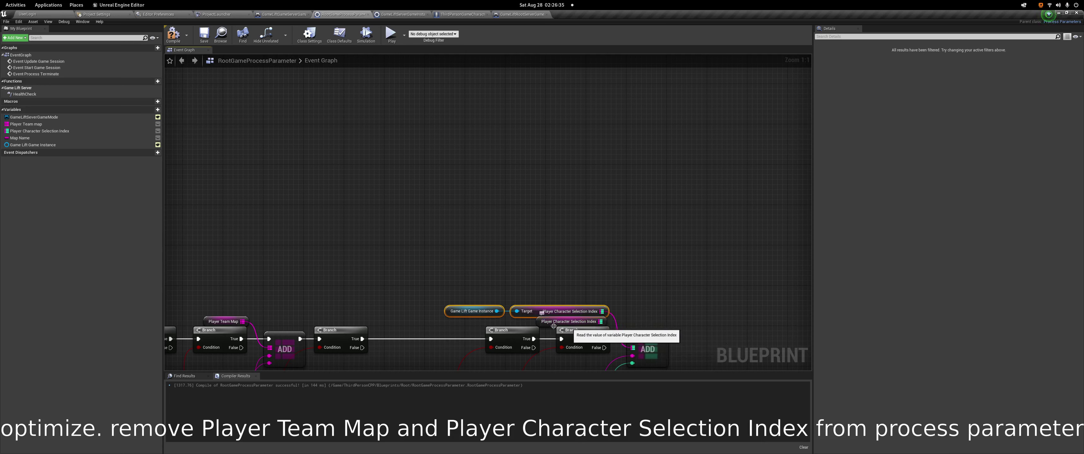
left_click(549, 324)
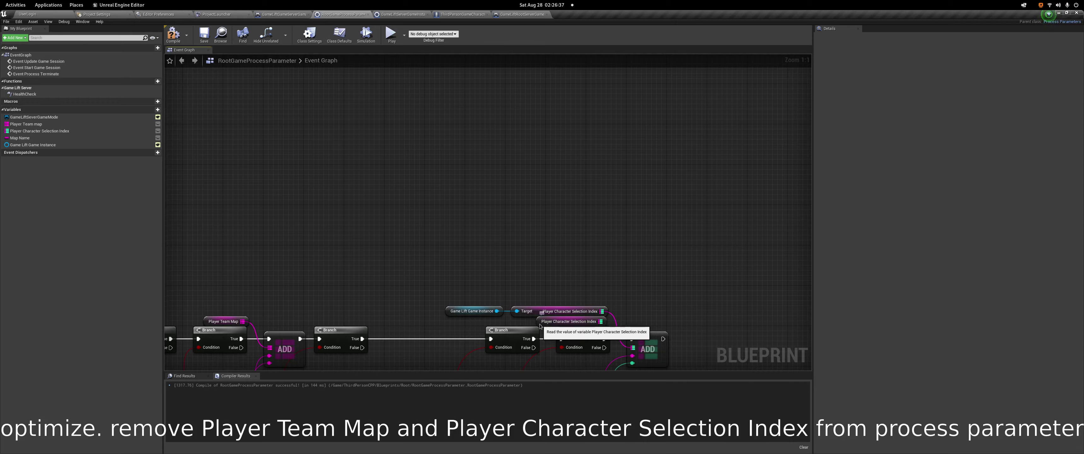
left_click(549, 325)
key("Delete")
left_click_drag(484, 297, 534, 315)
- Survey the blueprint and select the Game Lift Game Instance and Player Team Map getters
scroll(531, 279, "down", 2)
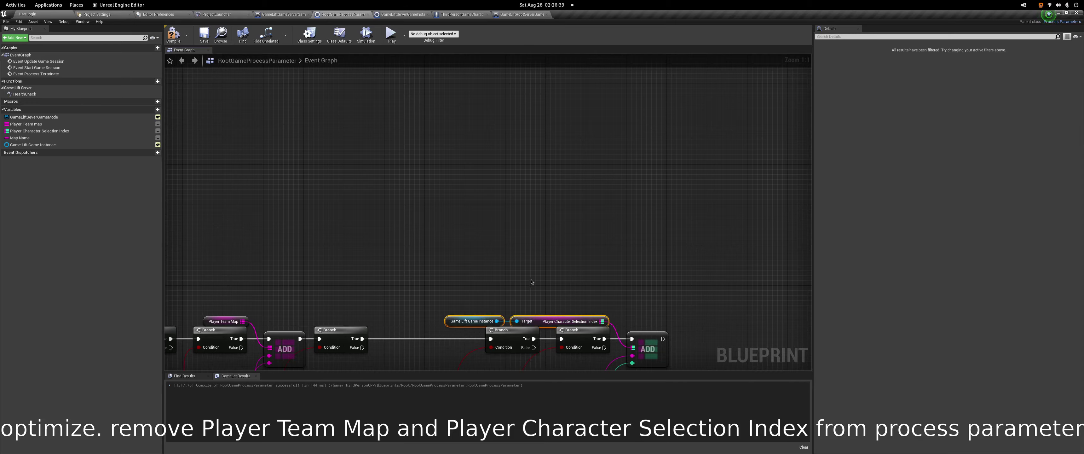
scroll(500, 213, "down", 3)
right_click_drag(500, 213, 620, 270)
scroll(411, 133, "down", 2)
scroll(425, 137, "up", 4)
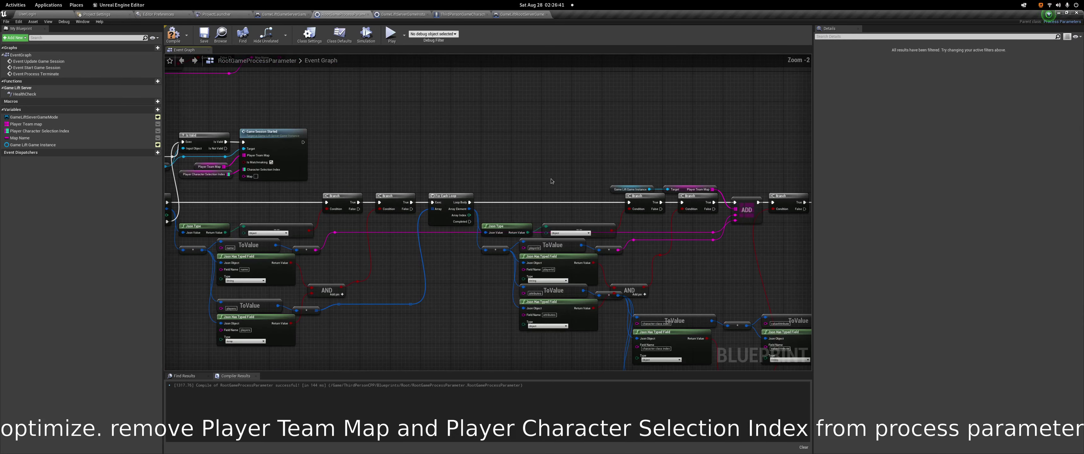
scroll(523, 191, "down", 6)
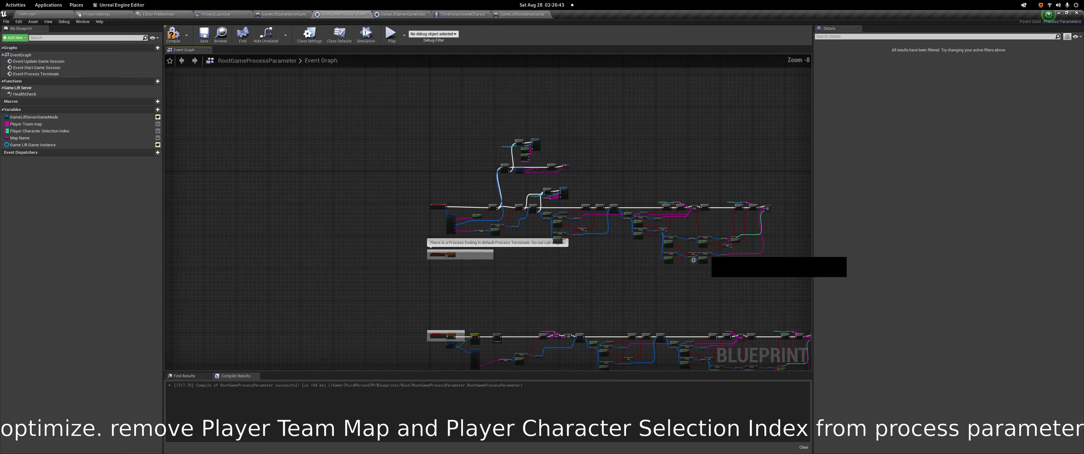
scroll(530, 266, "up", 6)
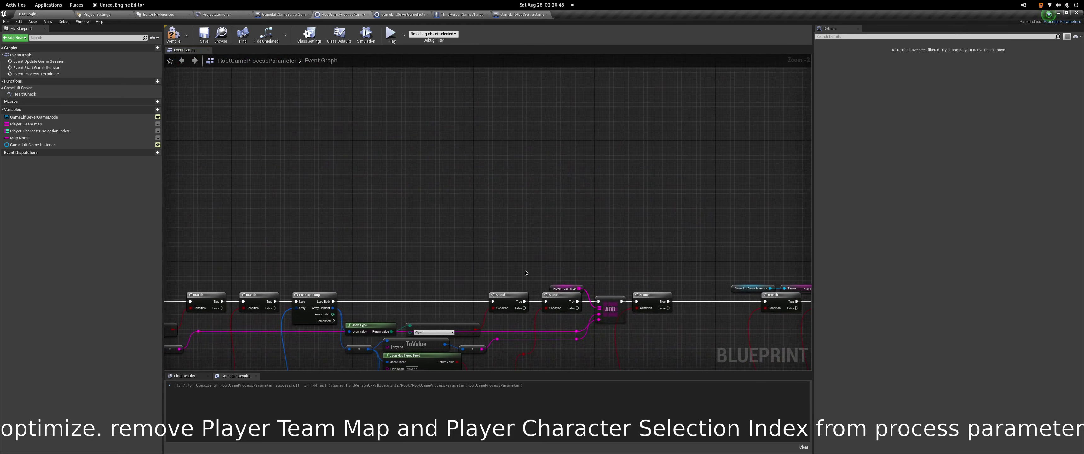
scroll(539, 270, "up", 2)
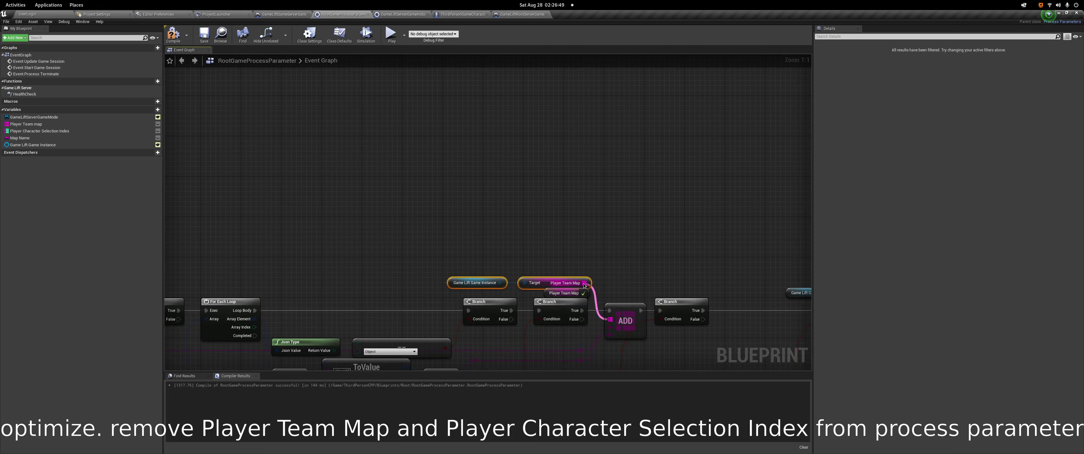
left_click(547, 286)
mouse_move(502, 268)
left_mouse_down()
mouse_move(530, 286)
mouse_move(497, 286)
left_mouse_up()
scroll(486, 255, "down", 5)
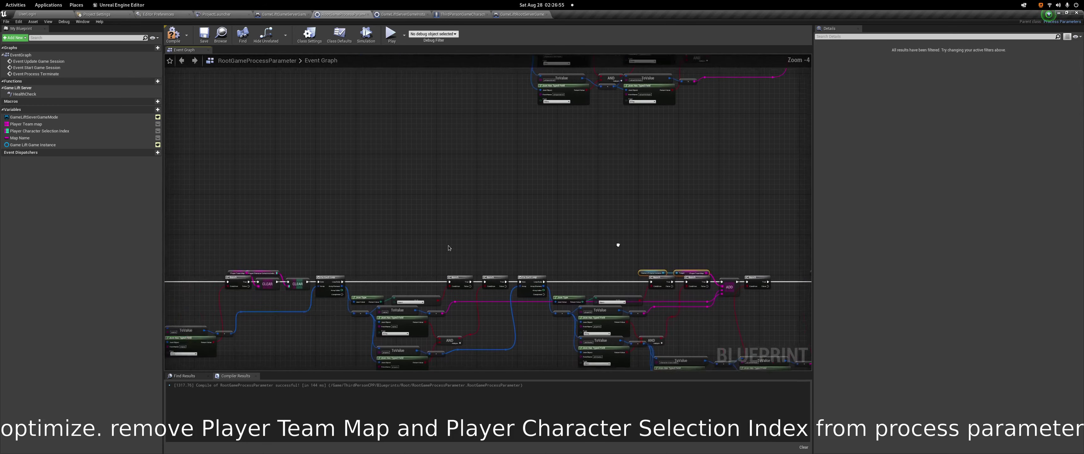
scroll(448, 248, "up", 2)
scroll(292, 258, "up", 3)
- Paste the instance and Player Team Map getters above the Branch and delete the old self getter
key("ctrl+v")
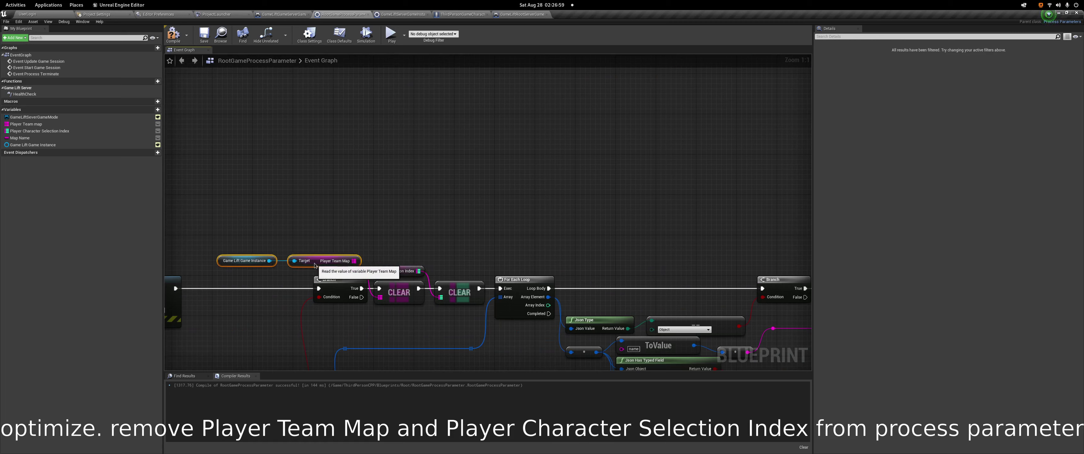
left_click_drag(319, 266, 309, 265)
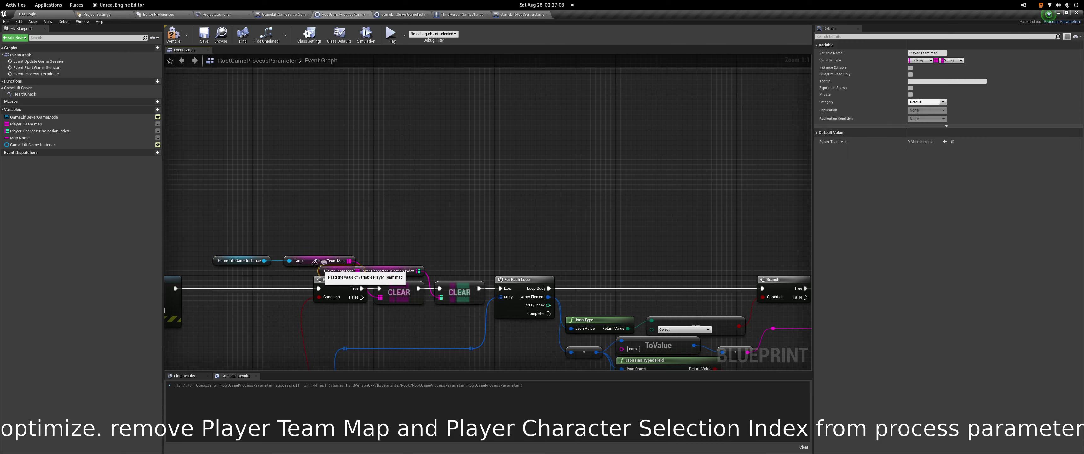
left_click_drag(320, 275, 347, 283)
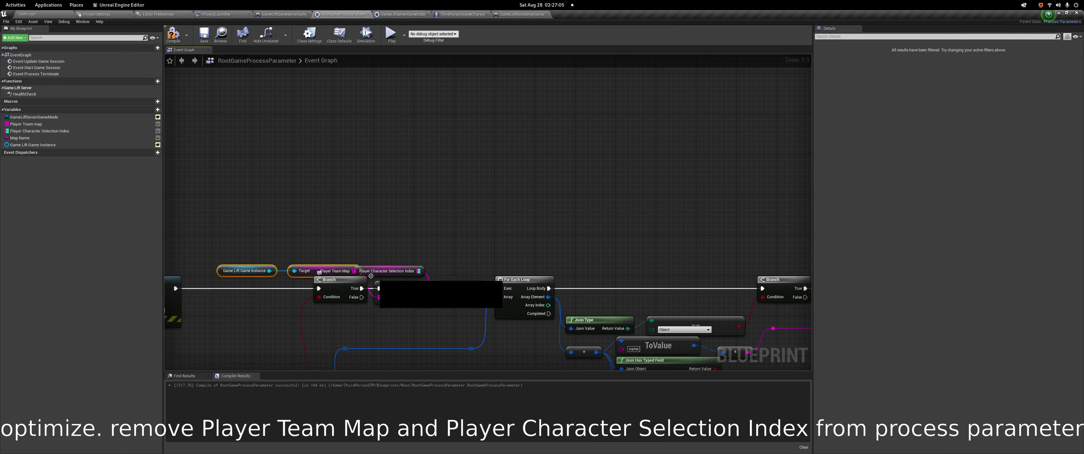
left_click(405, 272)
key("Delete")
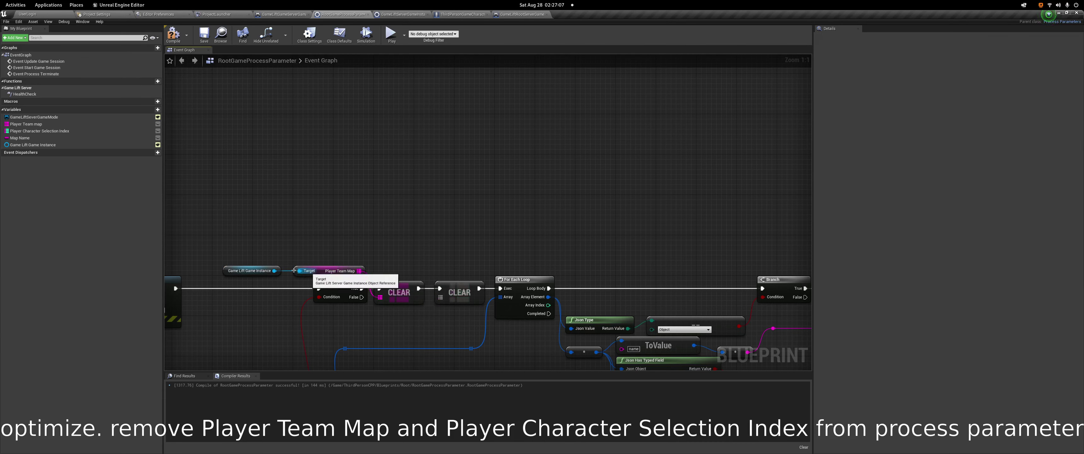
- Place instance and Player Character Selection Index getters above the CLEAR nodes and wire them into the second CLEAR
left_click(253, 271)
scroll(332, 258, "down", 5)
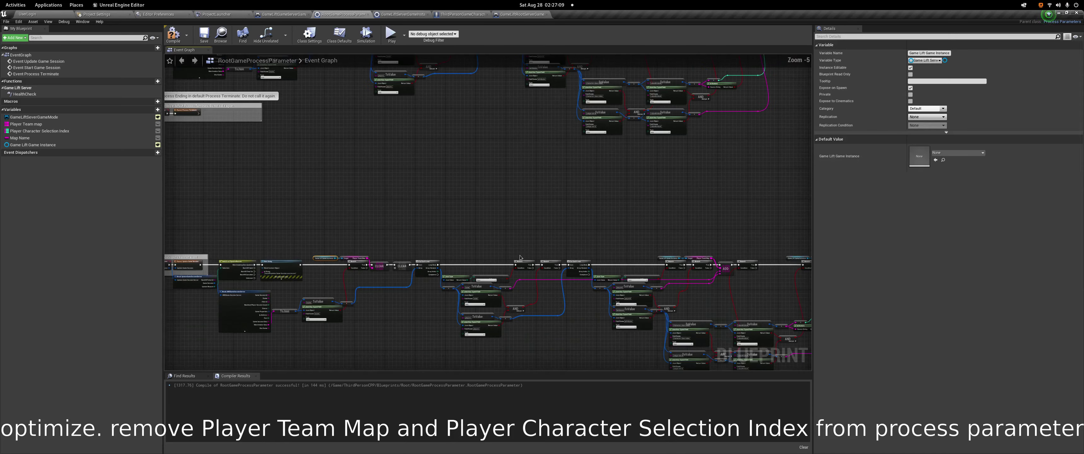
left_click_drag(578, 251, 580, 254)
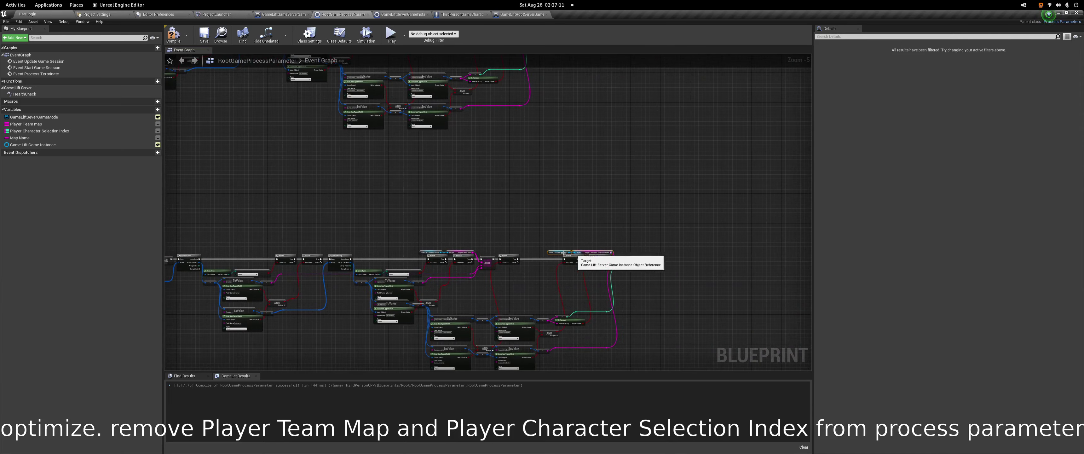
scroll(272, 238, "up", 4)
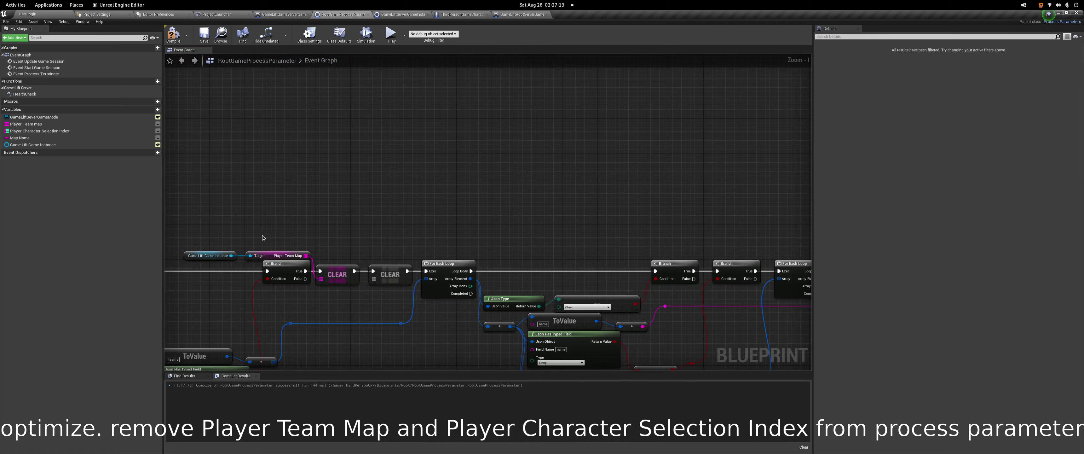
key("ctrl+z")
scroll(263, 238, "up", 1)
left_click_drag(330, 238, 314, 248)
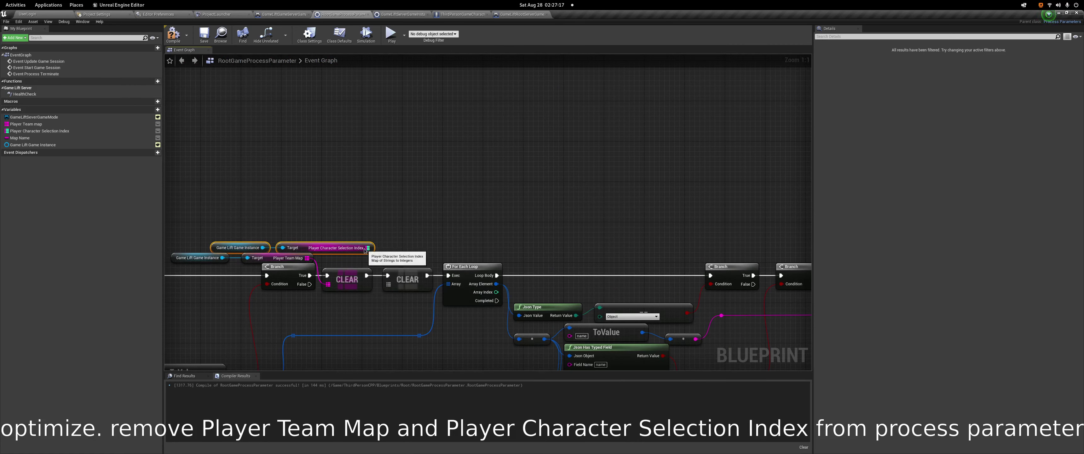
left_click_drag(368, 247, 388, 286)
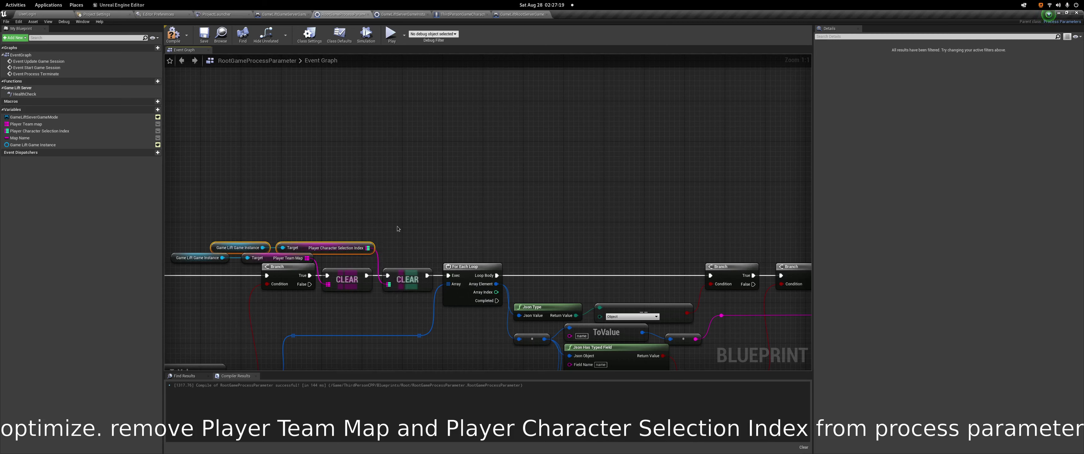
left_click(293, 169)
- Compile RootGameProcessParameter and pan out to survey the graph
left_click(173, 34)
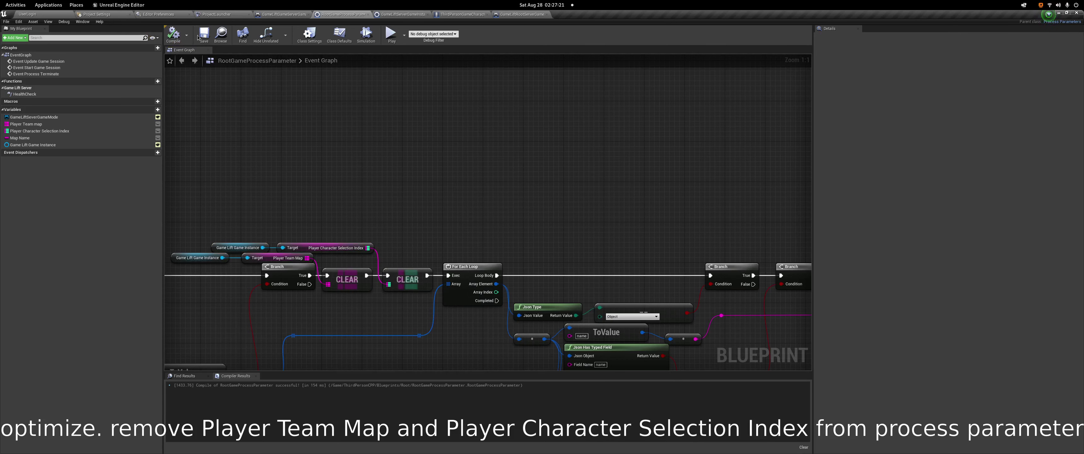
scroll(375, 163, "down", 4)
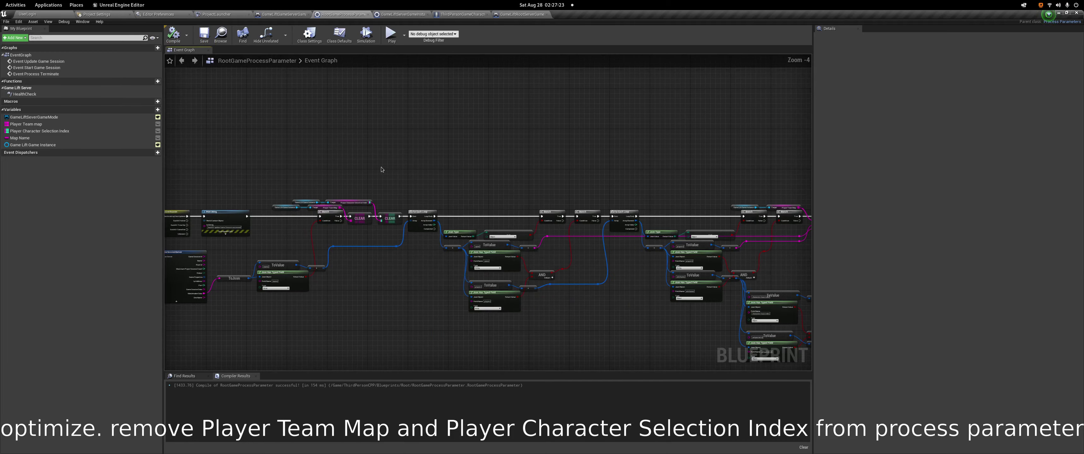
right_click_drag(375, 164, 446, 263)
scroll(446, 263, "up", 5)
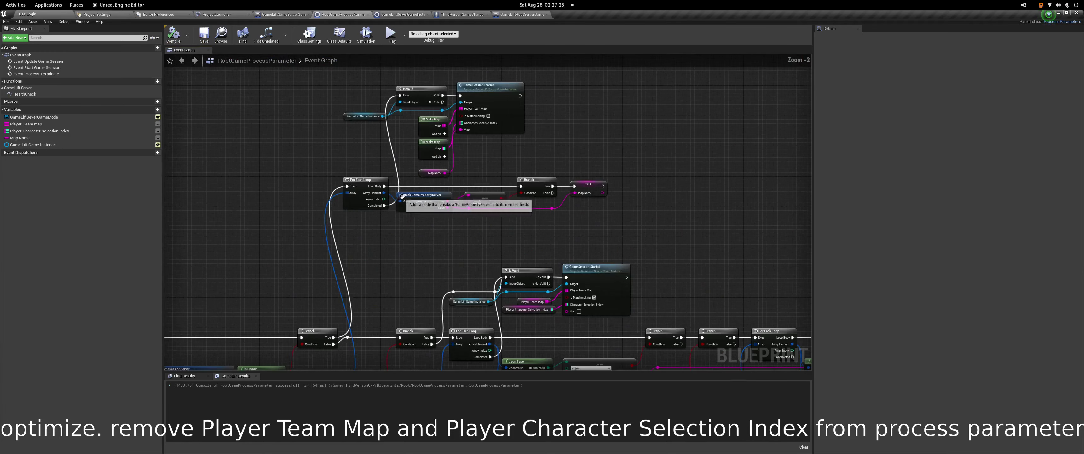
- In Game Session Started, delete both SET nodes and the reroute knot, then wire Branch True to Execute Console Command
double_click(543, 84)
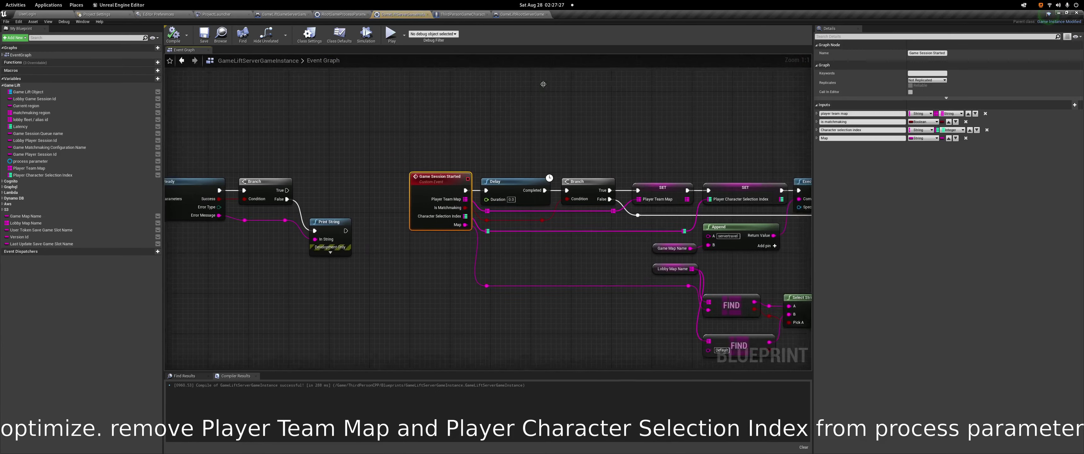
left_click_drag(443, 169, 551, 210)
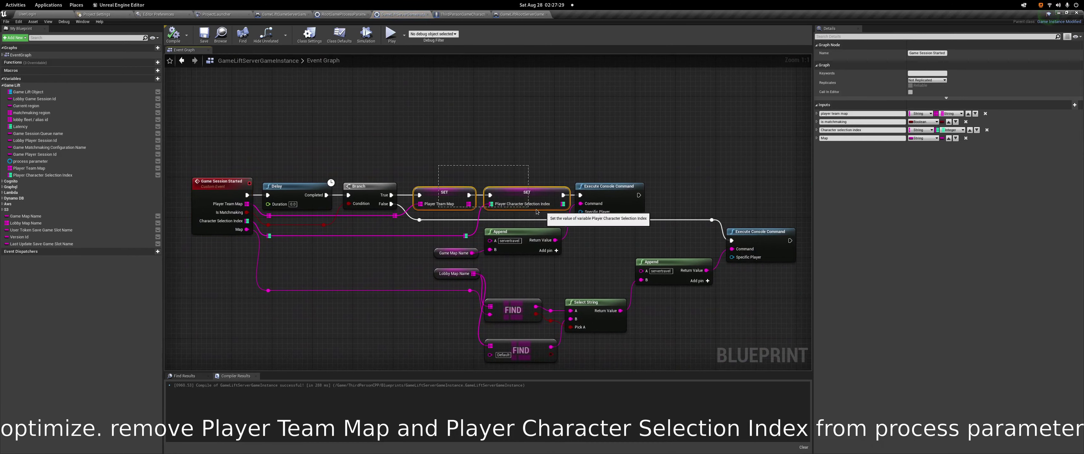
key("Delete")
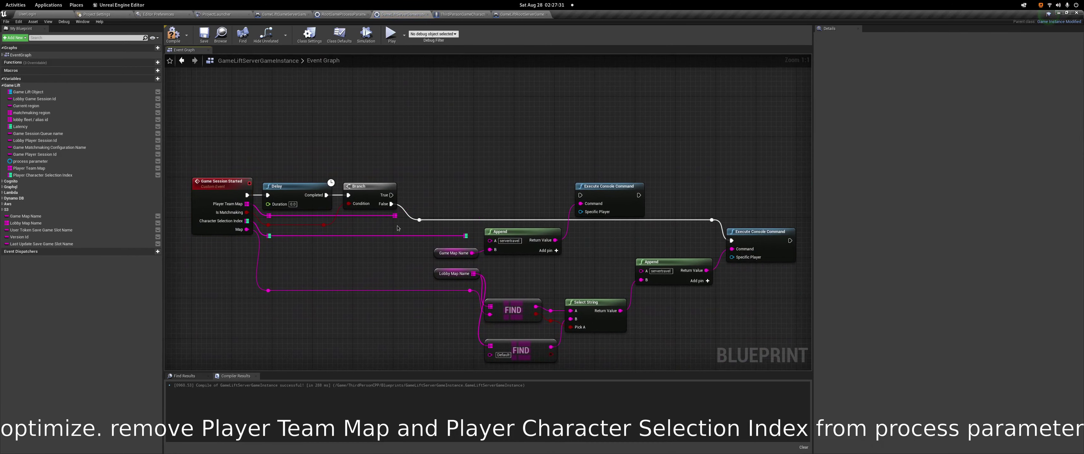
key("Delete")
left_click_drag(390, 195, 581, 196)
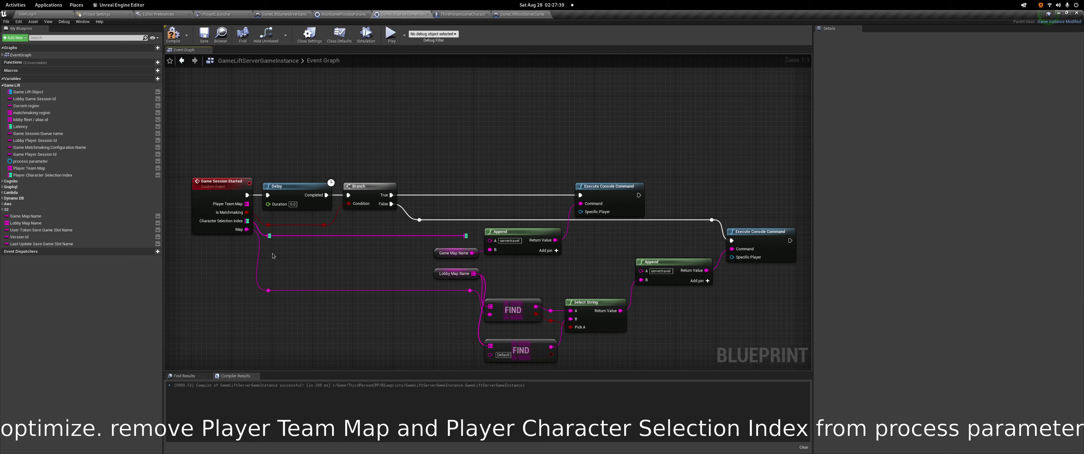
- Move the Append, console command and Game Map Name nodes left beside the Branch
left_click_drag(433, 233, 489, 241)
left_click(288, 250)
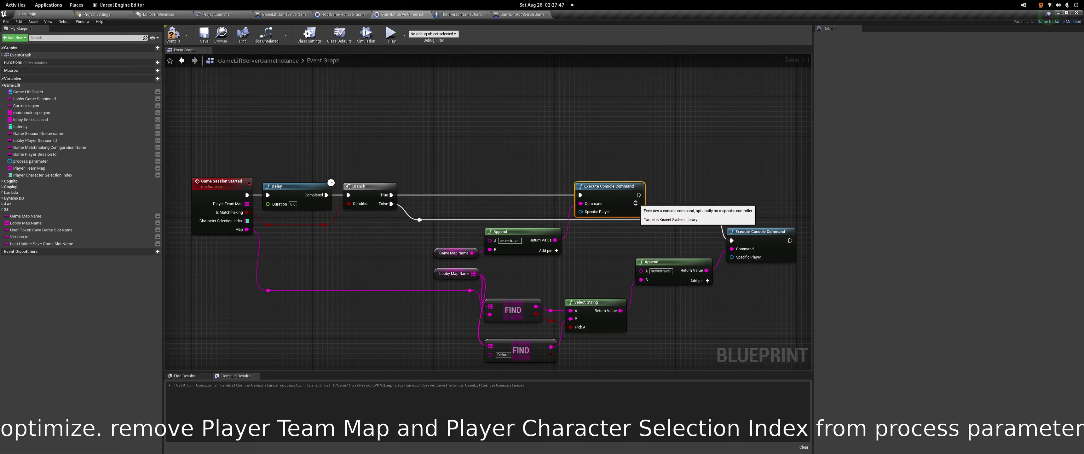
mouse_move(454, 171)
left_mouse_down()
mouse_move(579, 250)
mouse_move(395, 245)
left_mouse_up()
left_click_drag(586, 251, 583, 252)
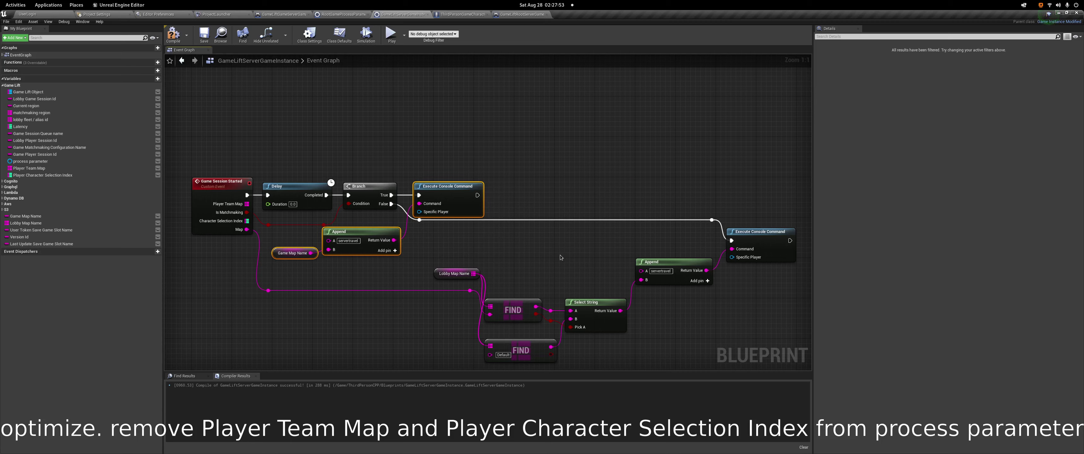
- Delete the player team map and Character selection index inputs from Game Session Started, compiling before and after
left_click(371, 159)
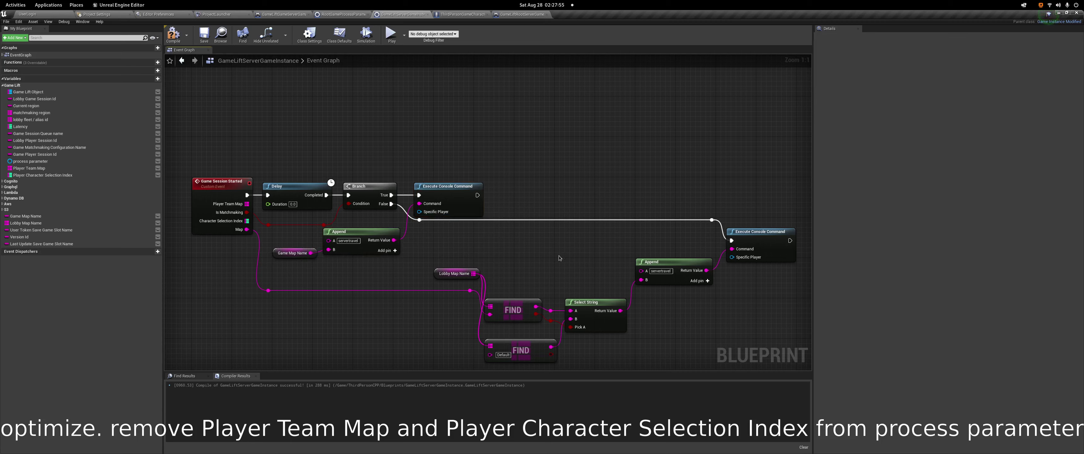
left_click(173, 33)
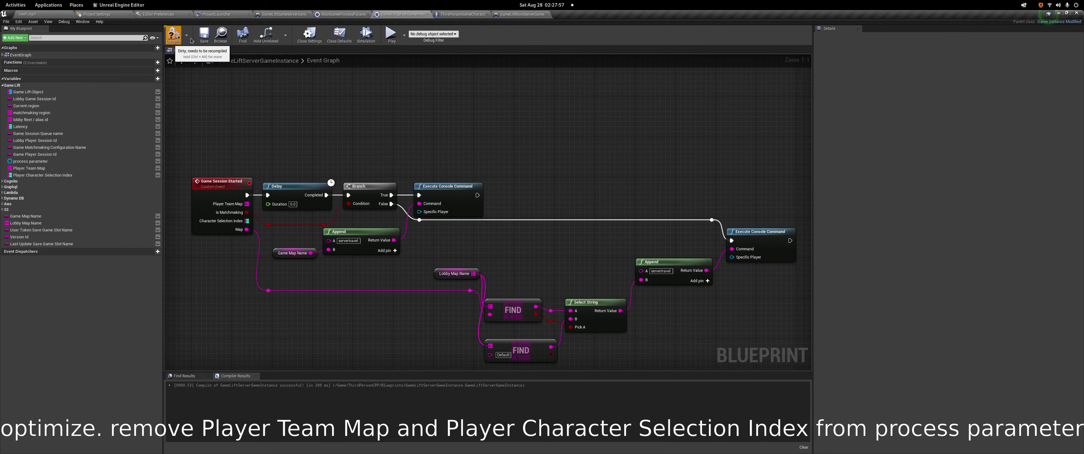
left_click(230, 205)
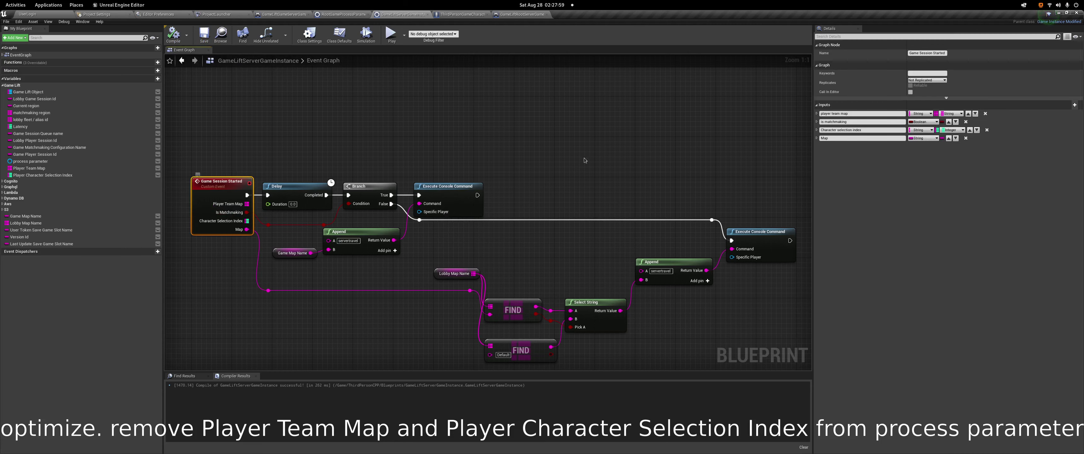
left_click(984, 114)
left_click(985, 121)
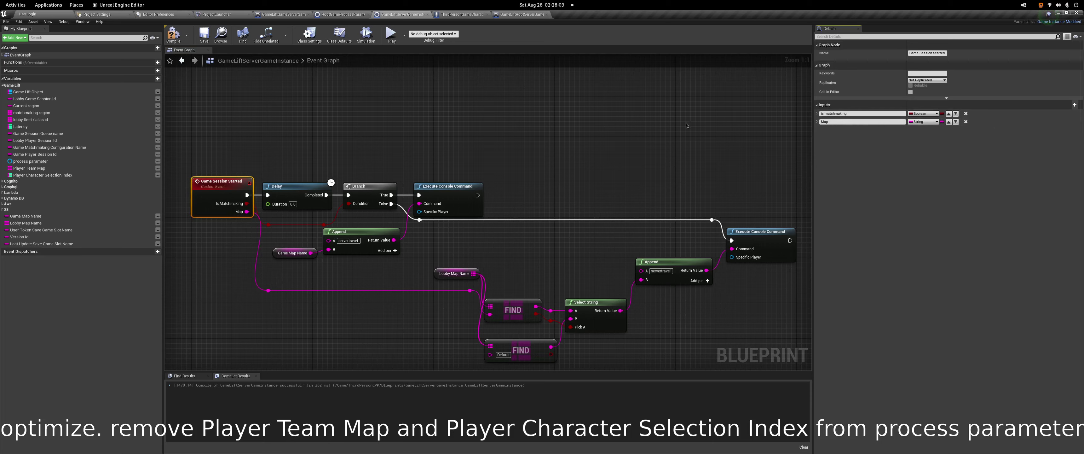
left_click(172, 34)
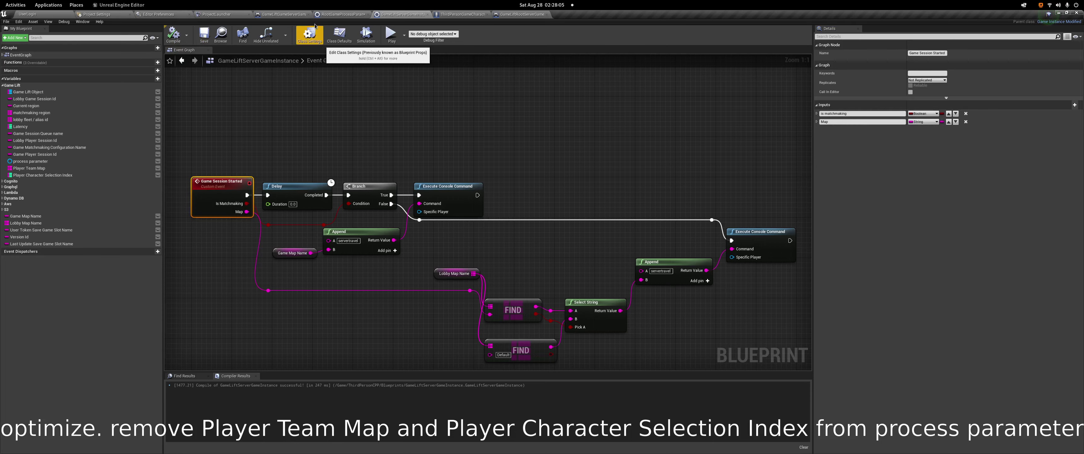
- In RootGameProcessParameter, delete both Make Map nodes and refresh the first Game Session Started call
left_click(341, 13)
right_click(539, 90)
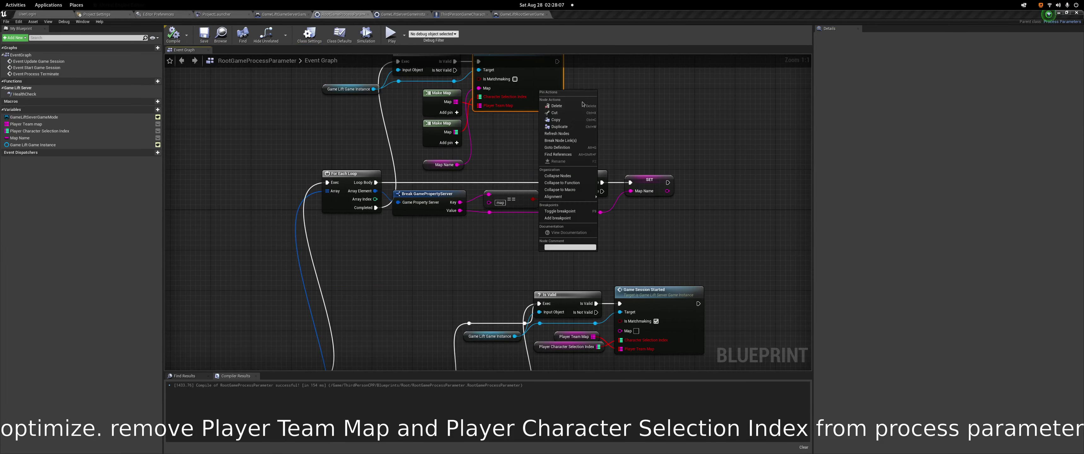
right_click_drag(682, 100, 662, 172)
left_click_drag(395, 159, 418, 199)
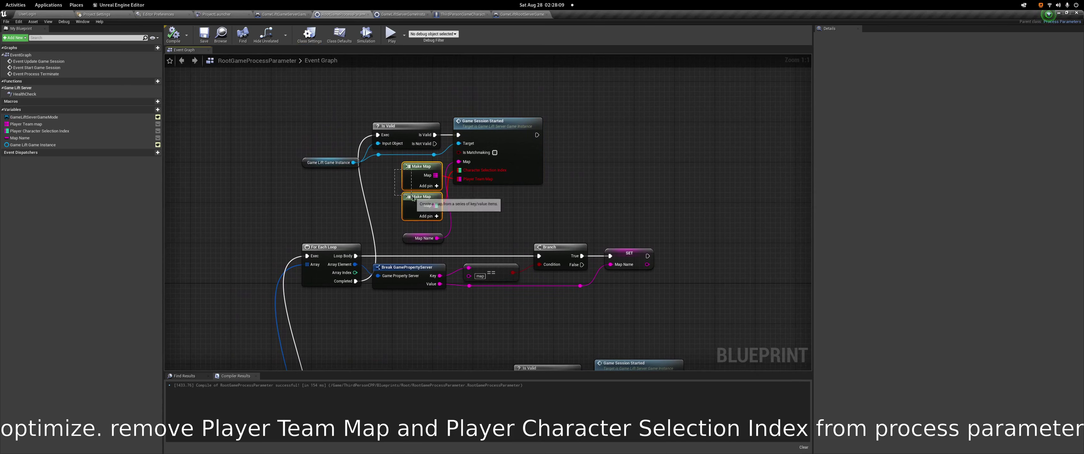
key("Delete")
right_click(526, 151)
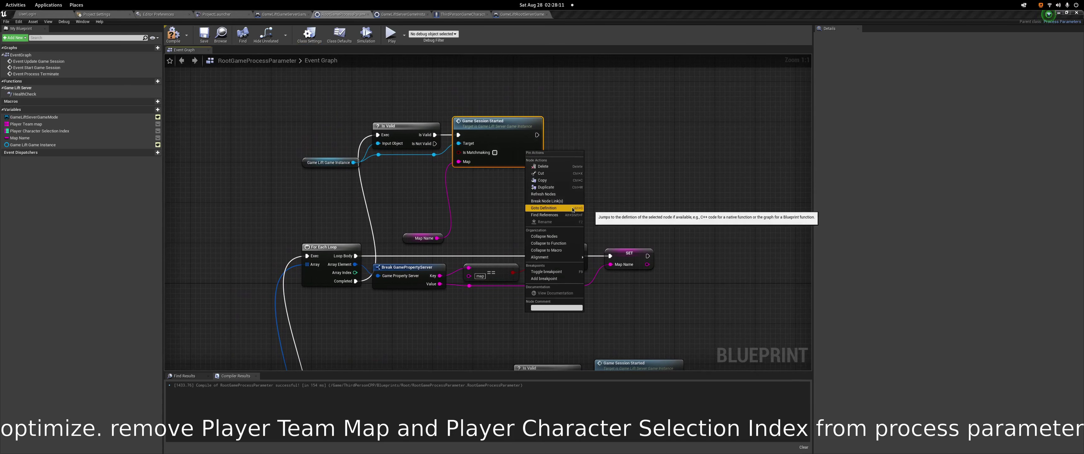
left_click(570, 193)
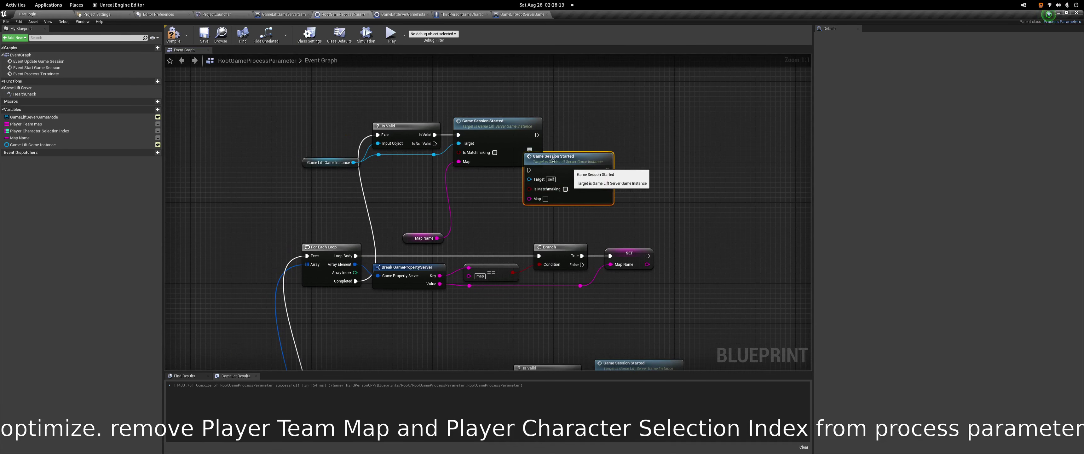
right_click(526, 150)
left_click(543, 191)
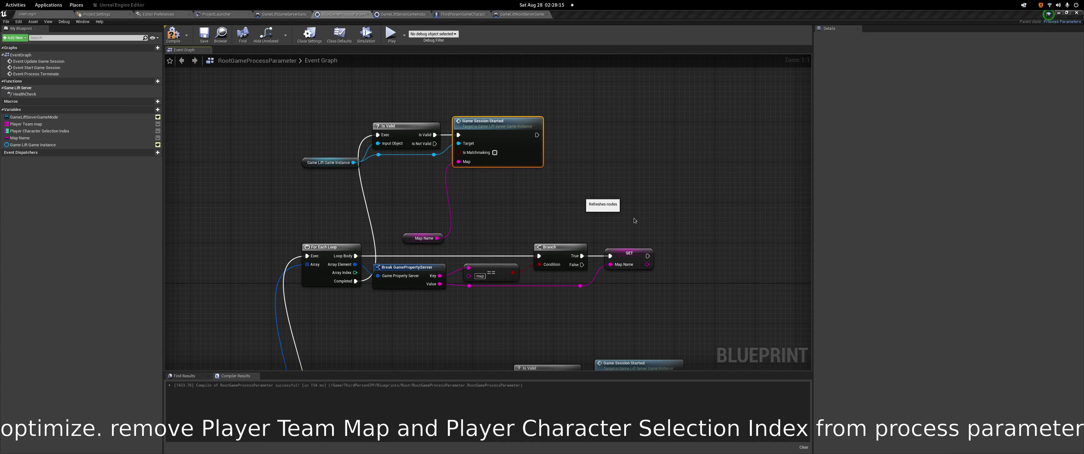
- Refresh the second Game Session Started call and delete the orphaned Player Team Map and selection-index getters
right_click_drag(651, 230, 528, 113)
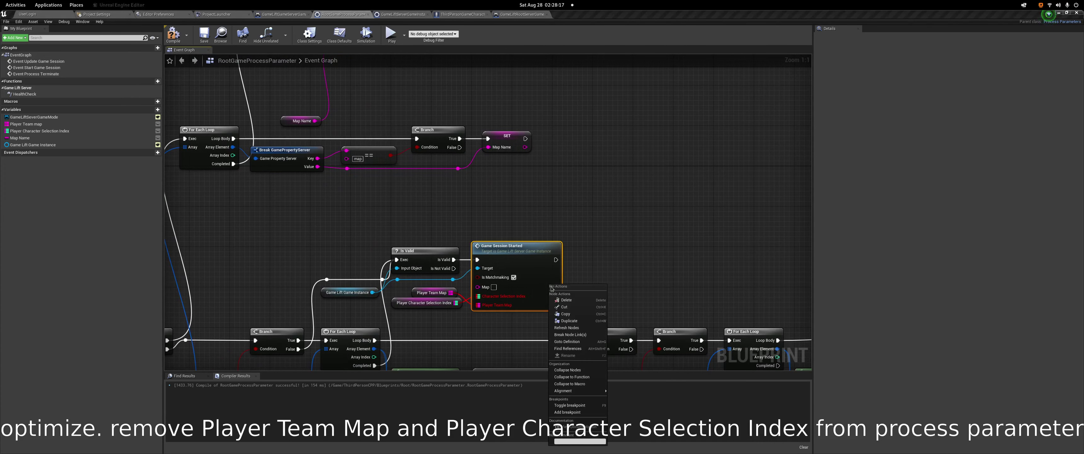
right_click(548, 284)
left_click(417, 286)
left_click_drag(417, 286, 463, 310)
key("Delete")
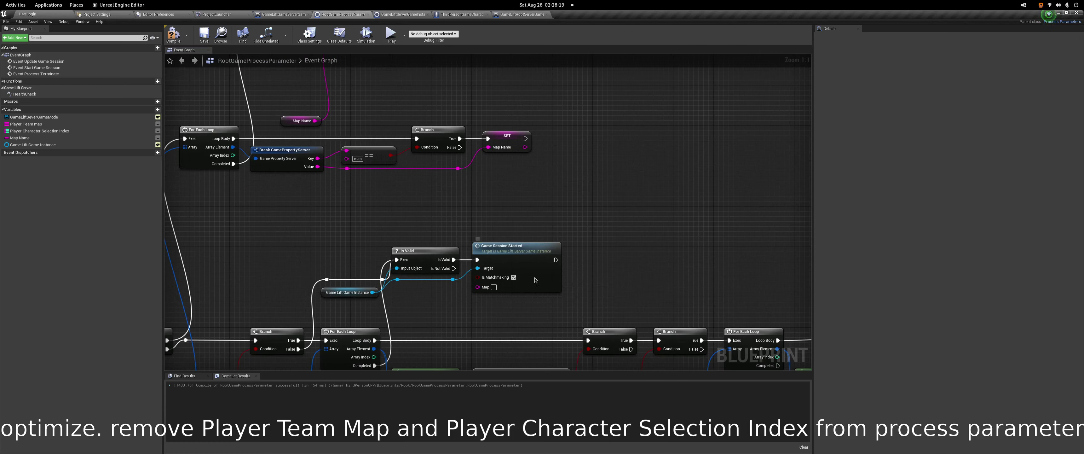
right_click(534, 278)
left_click(559, 307)
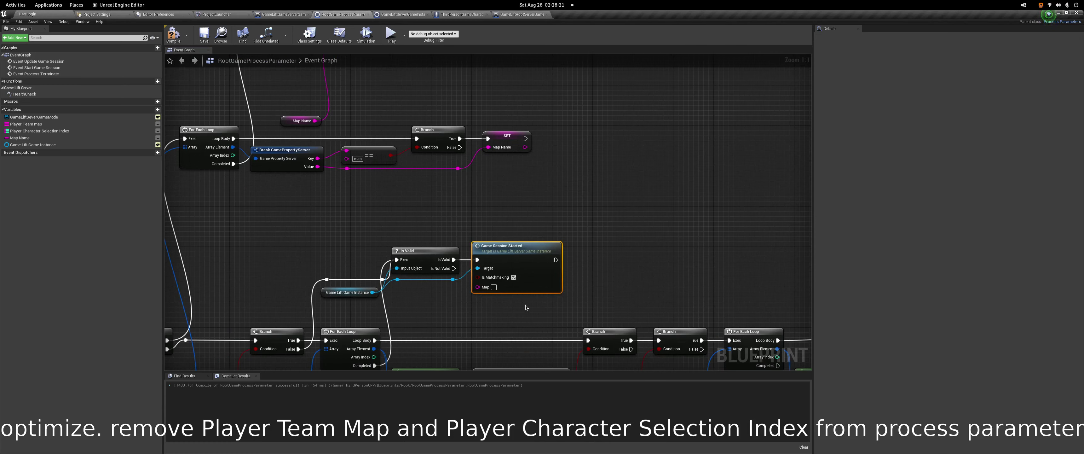
- Check references to the Player Team map variable, then delete it and confirm
left_click(61, 124)
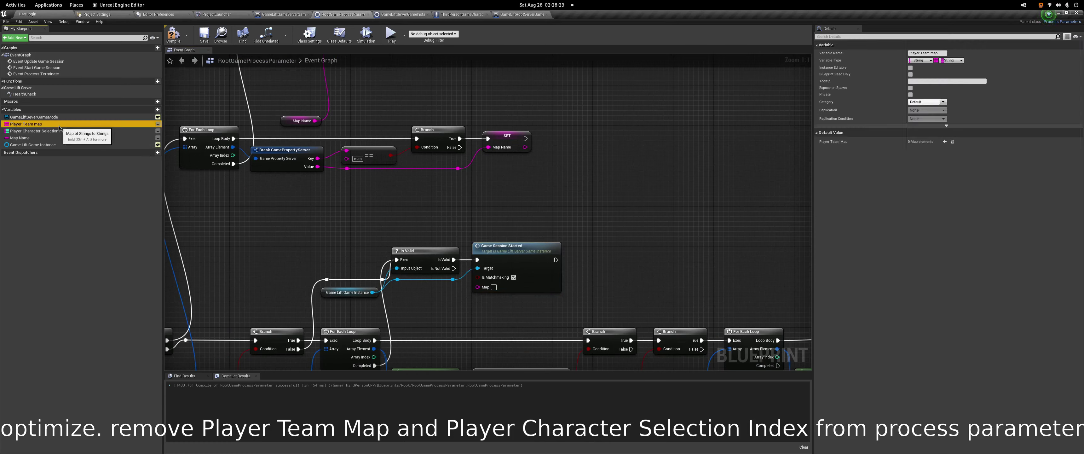
right_click(62, 125)
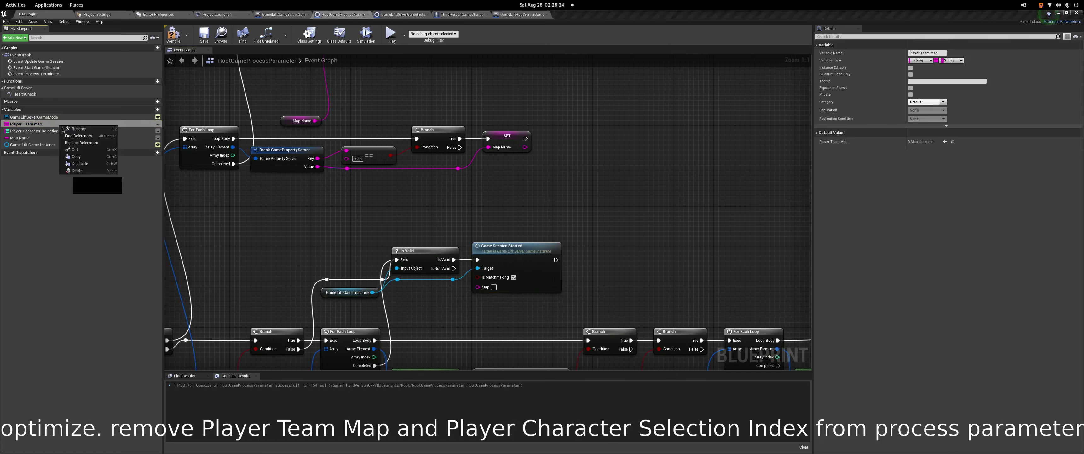
left_click(95, 136)
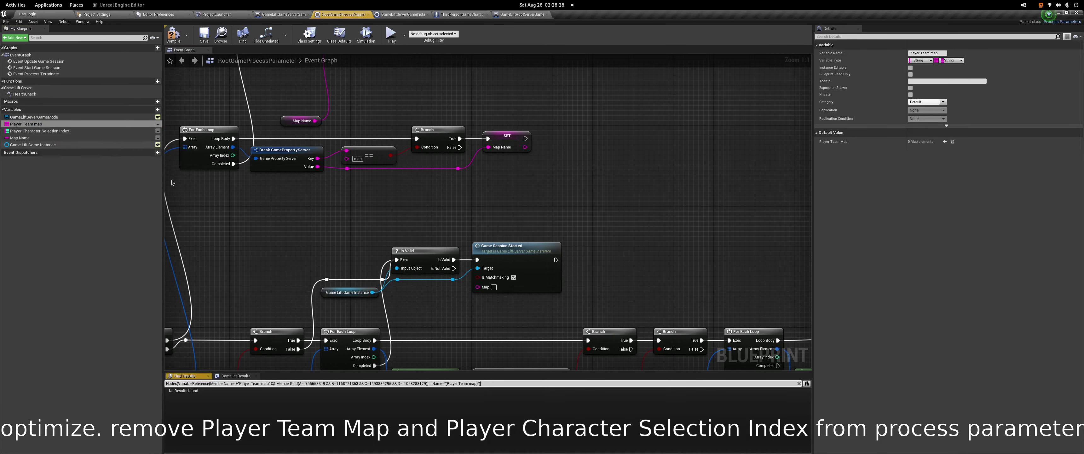
left_click(808, 384)
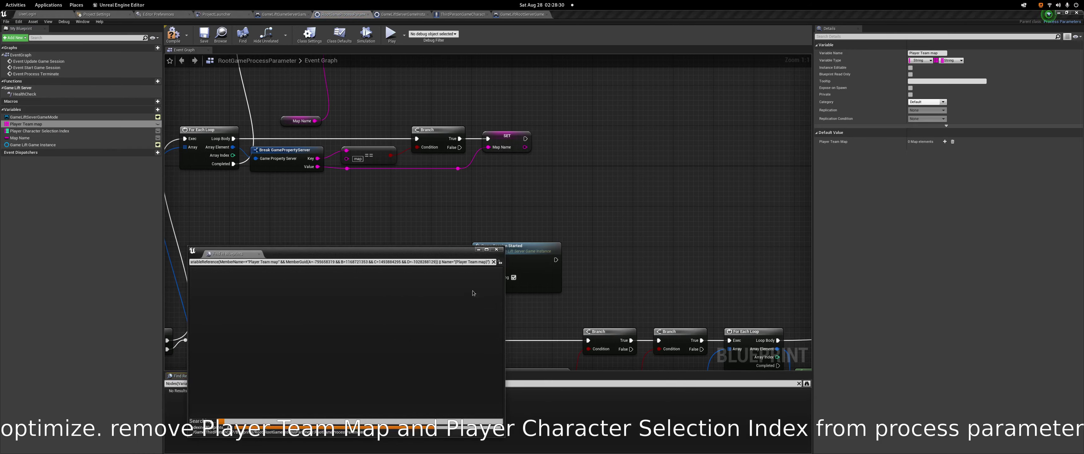
left_click(496, 249)
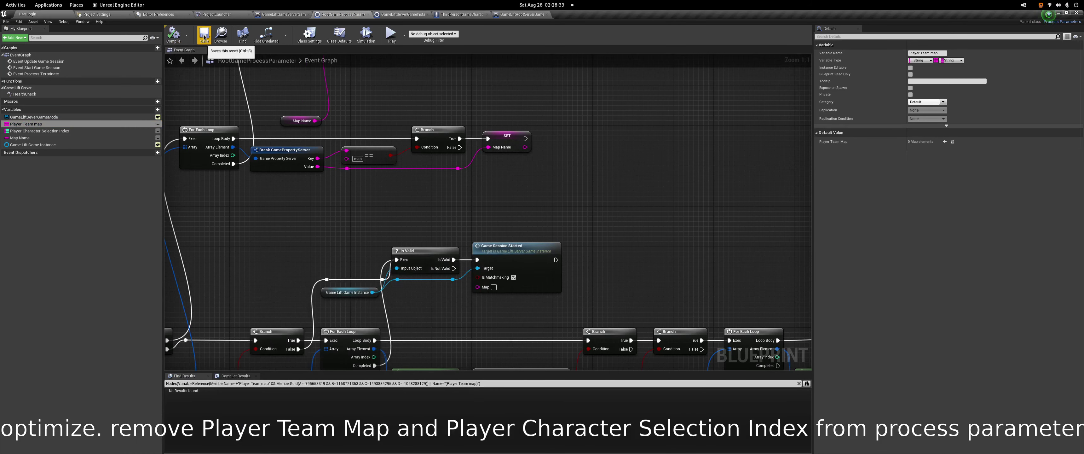
key("Delete")
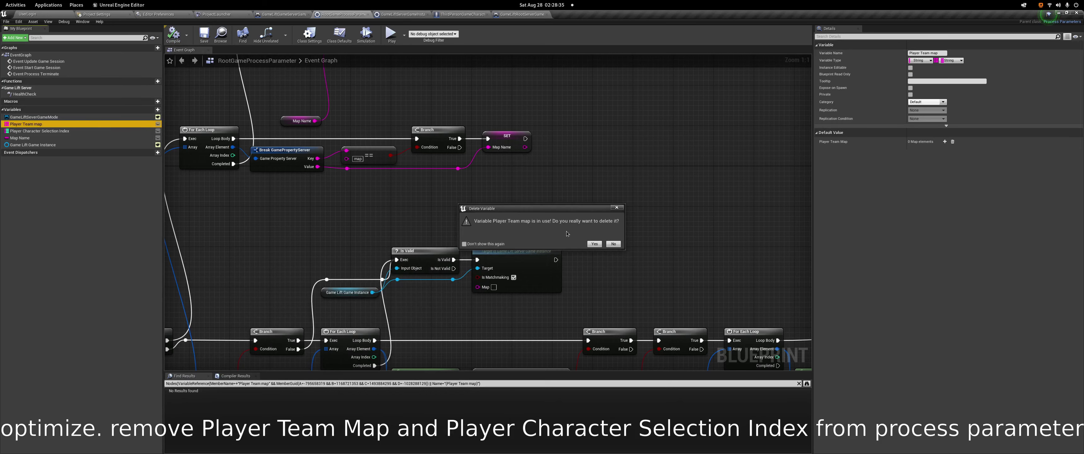
left_click(594, 244)
- Check references to Player Character Selection Index, compile, then delete the variable and confirm despite its usage
left_click(38, 124)
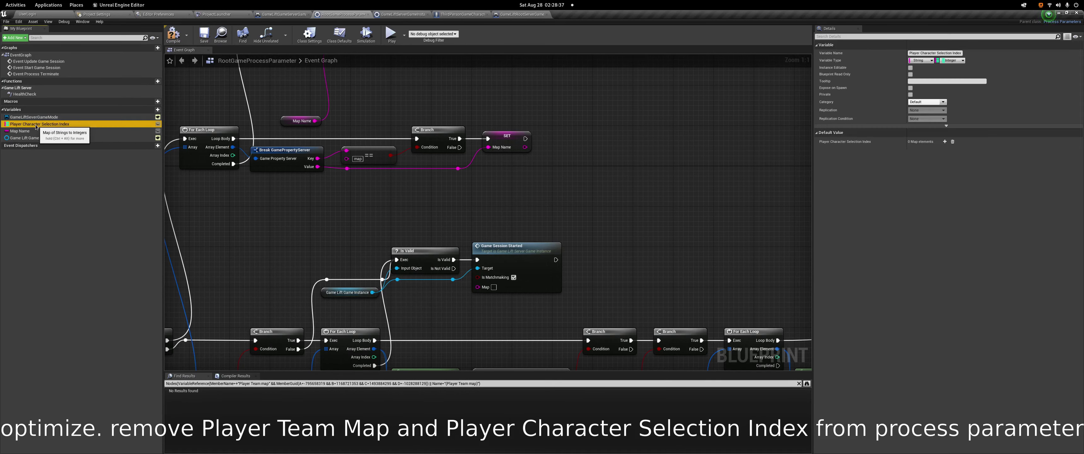
right_click(37, 124)
left_click(55, 134)
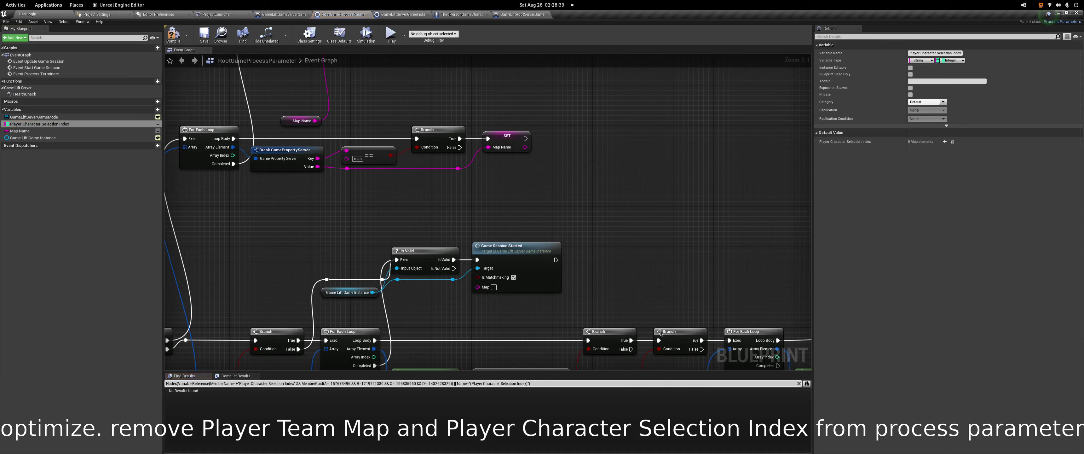
left_click(806, 384)
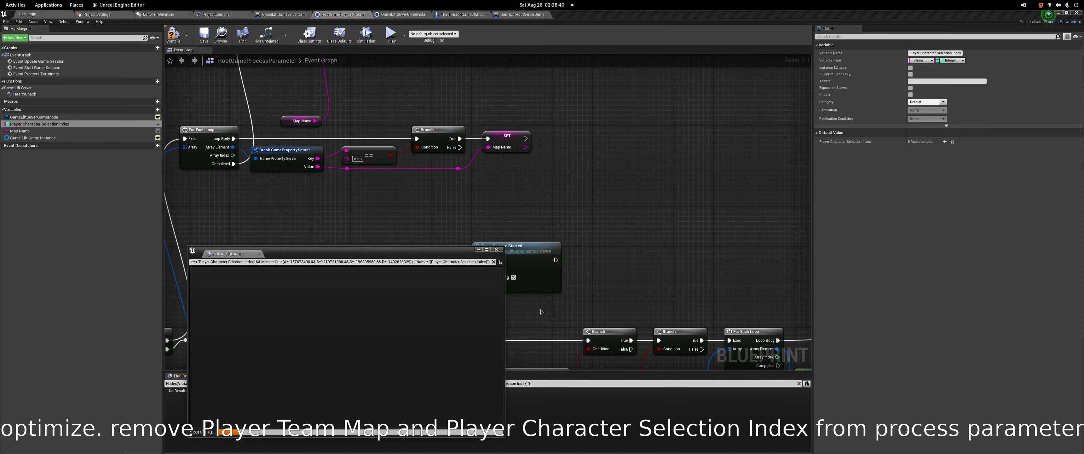
left_click(497, 248)
left_click(172, 37)
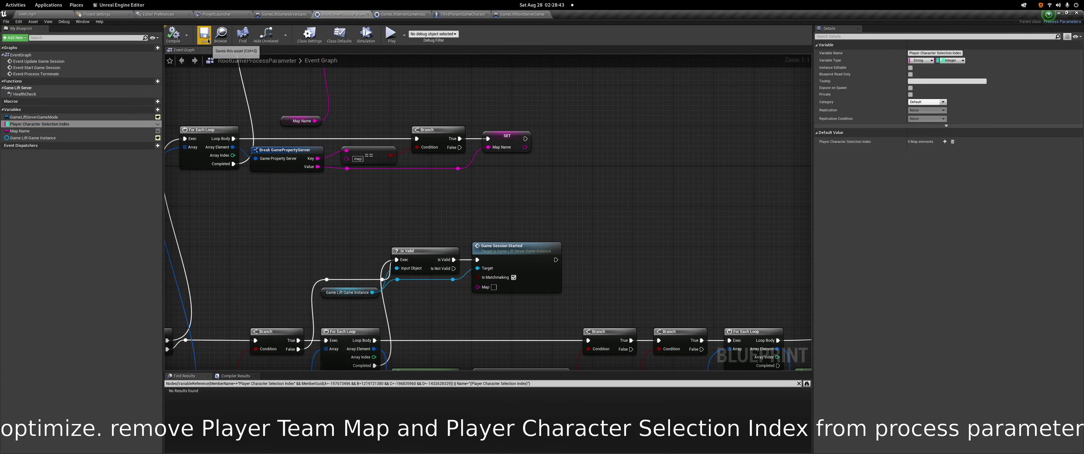
key("Delete")
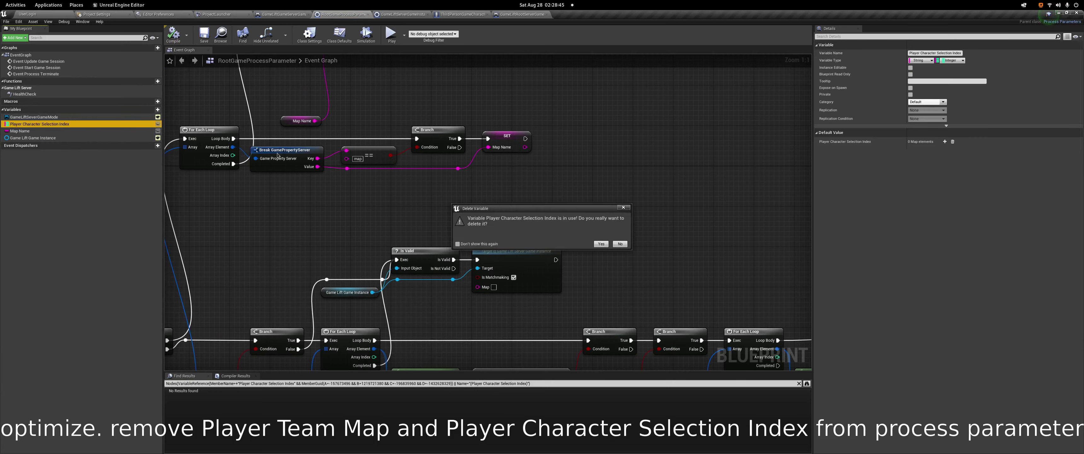
left_click(600, 244)
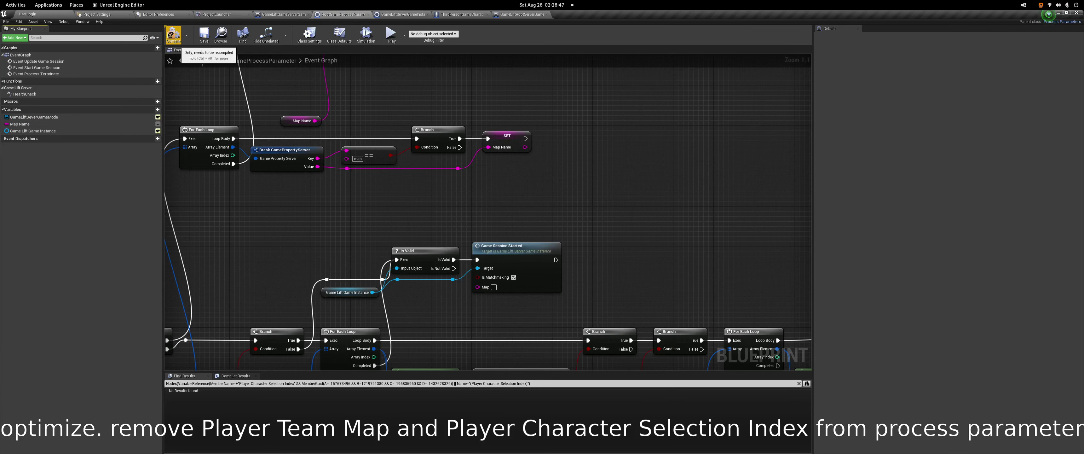
- Inspect the backfill update game session section of the Event Graph before the Linux server build
scroll(420, 133, "down", 3)
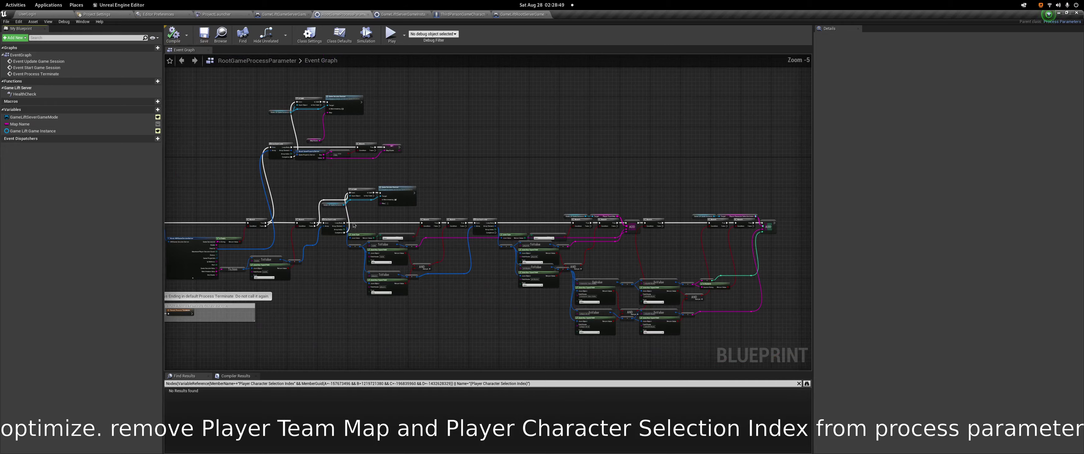
scroll(419, 133, "down", 2)
right_click_drag(419, 133, 320, 252)
scroll(321, 252, "up", 2)
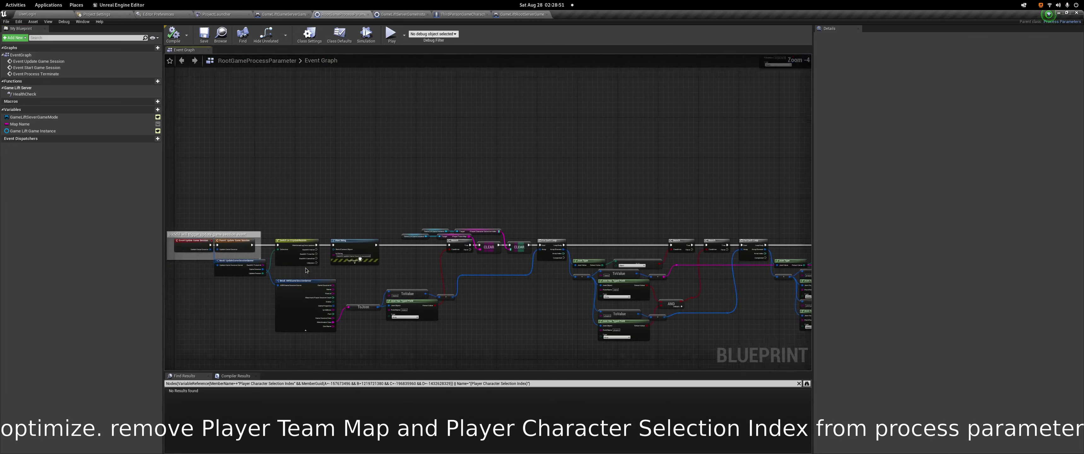
scroll(320, 252, "up", 3)
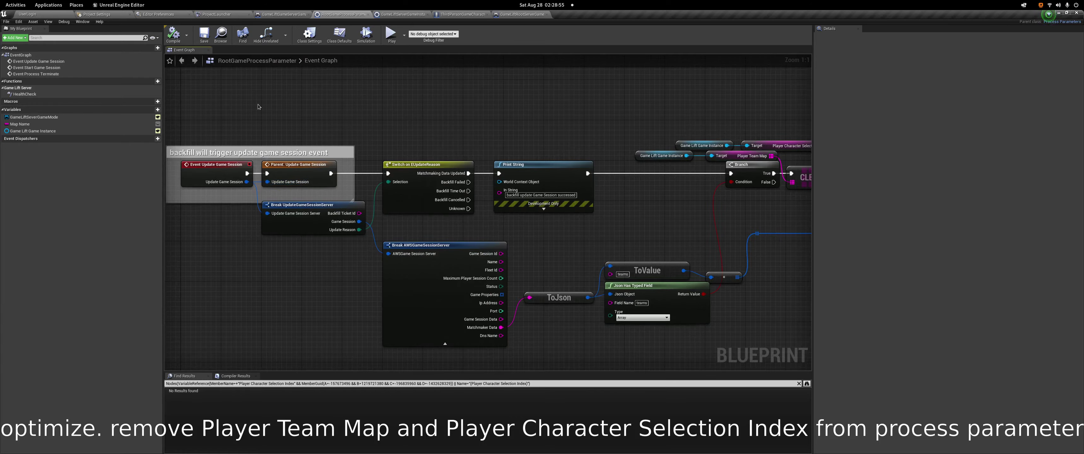
mouse_move(0, 1)
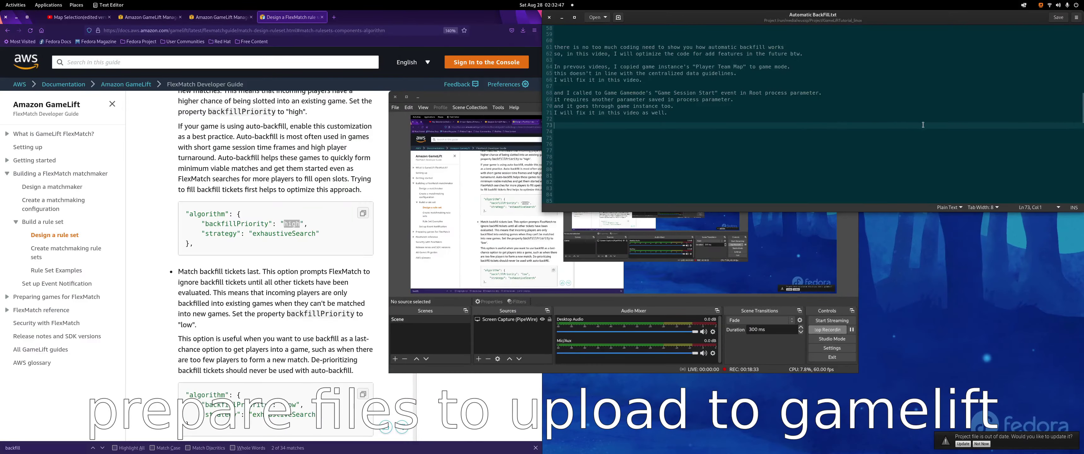
- Copy install.sh, updateIpSet.service and updateIpSet.sh from StagedBuilds into the LinuxServer folder
key("super")
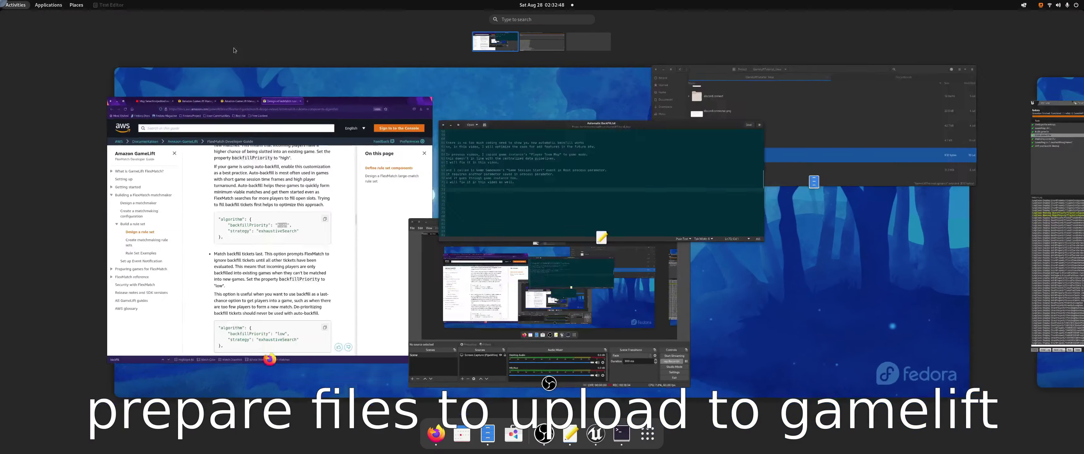
left_click(753, 126)
left_click(971, 34)
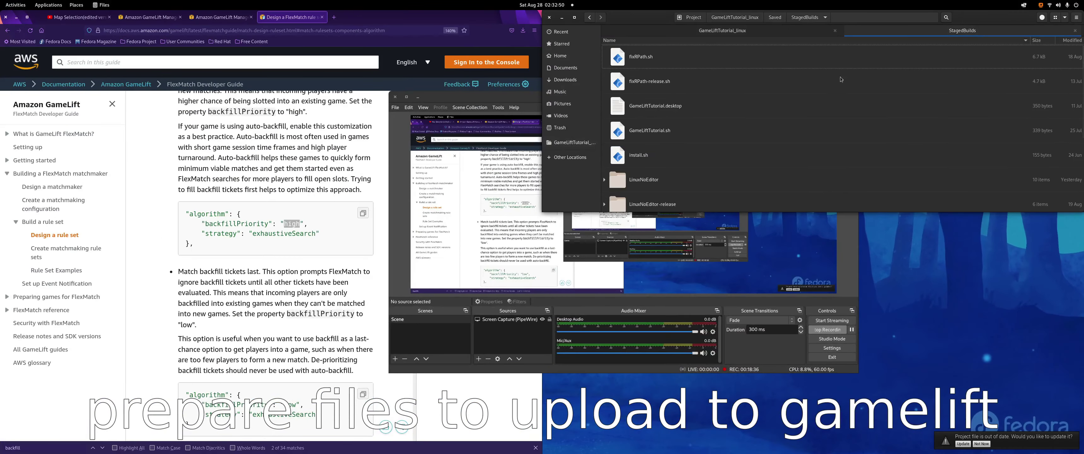
left_click(675, 151)
scroll(682, 160, "down", 5)
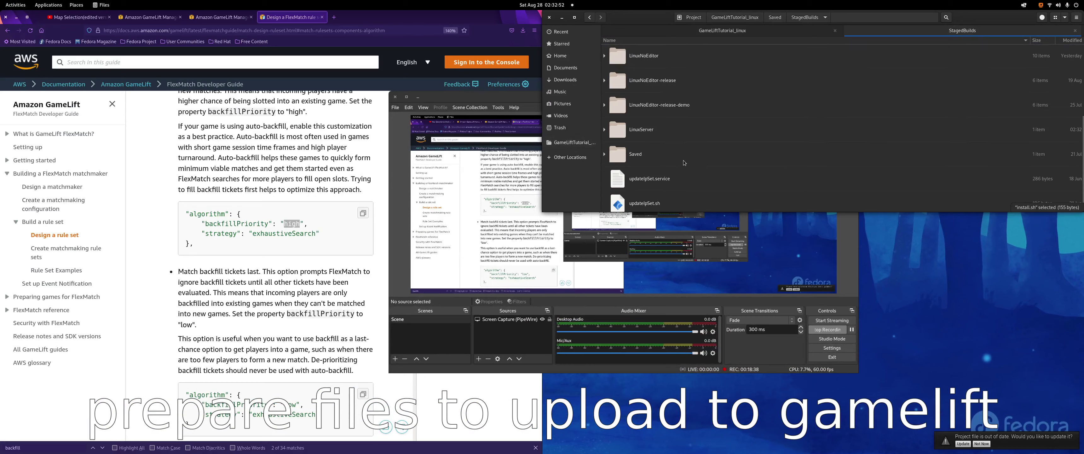
left_click(672, 187, "ctrl")
left_click(674, 203, "ctrl")
scroll(675, 183, "up", 1)
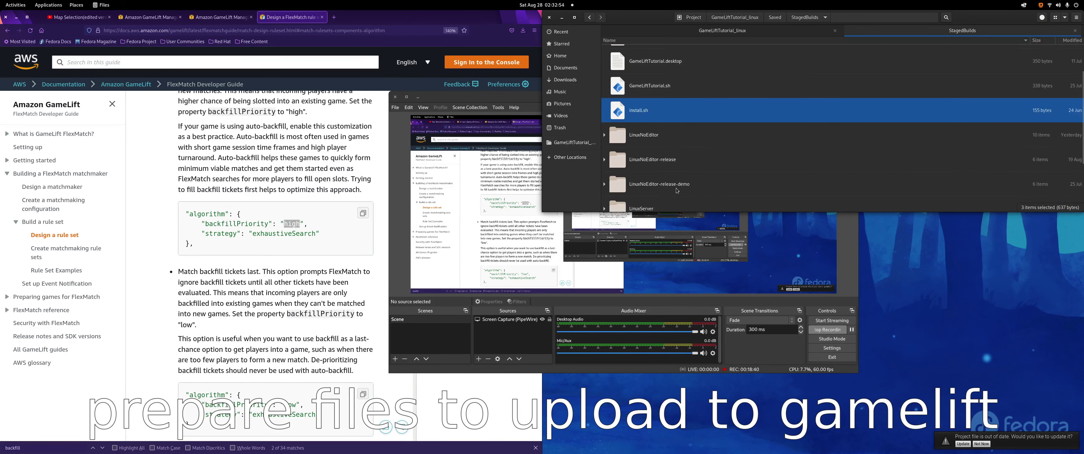
double_click(659, 150)
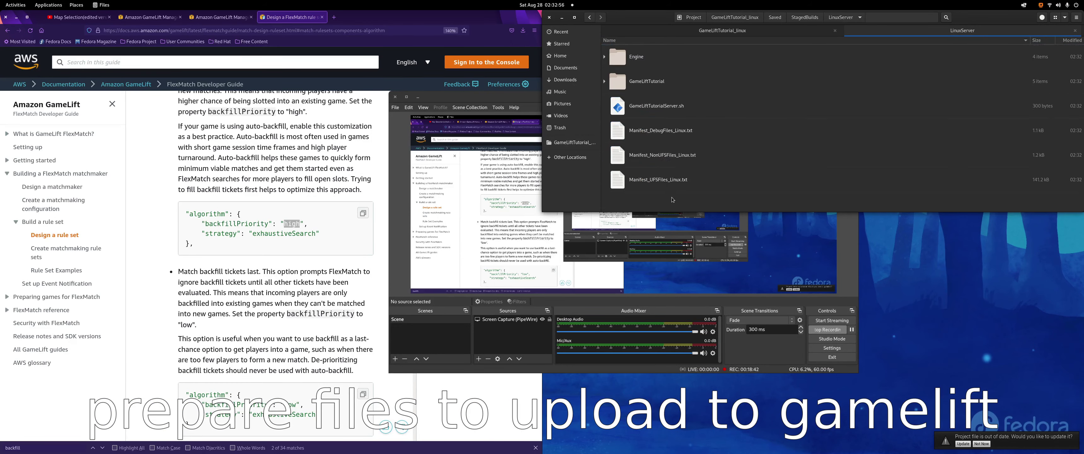
key("ctrl+v")
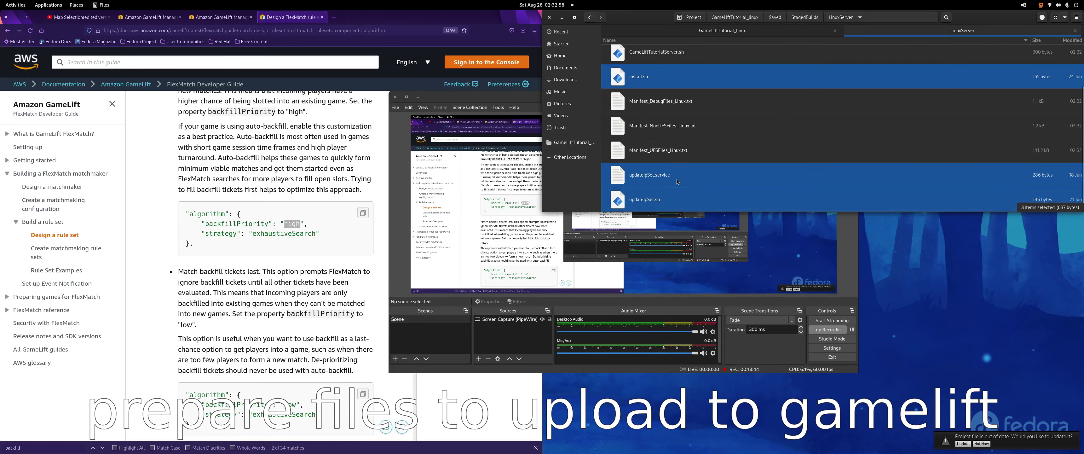
- Return to the GameLift console window
key("super")
scroll(552, 146, "down", 1)
left_click(837, 213)
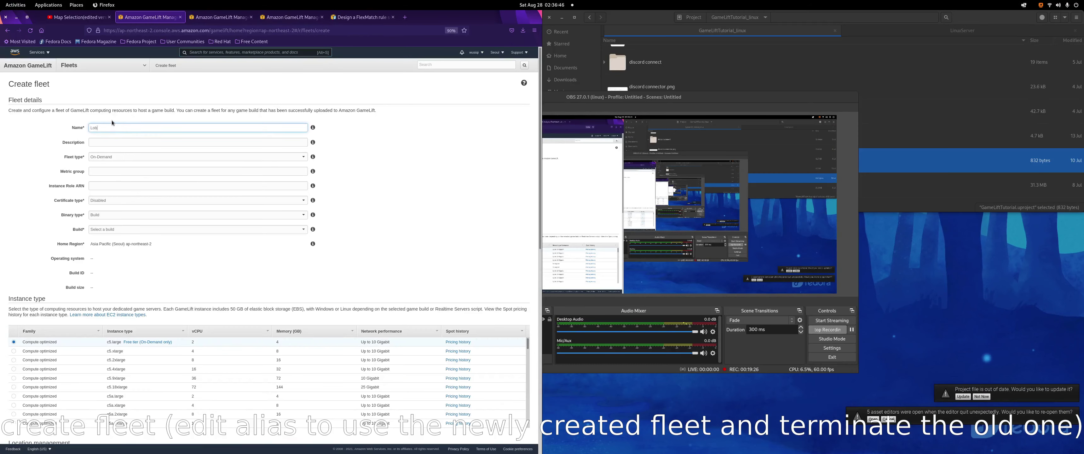
- Set the new fleet to Spot type with a Generated certificate and the LobbyGameServer 21 build
left_click(94, 159)
left_click(103, 176)
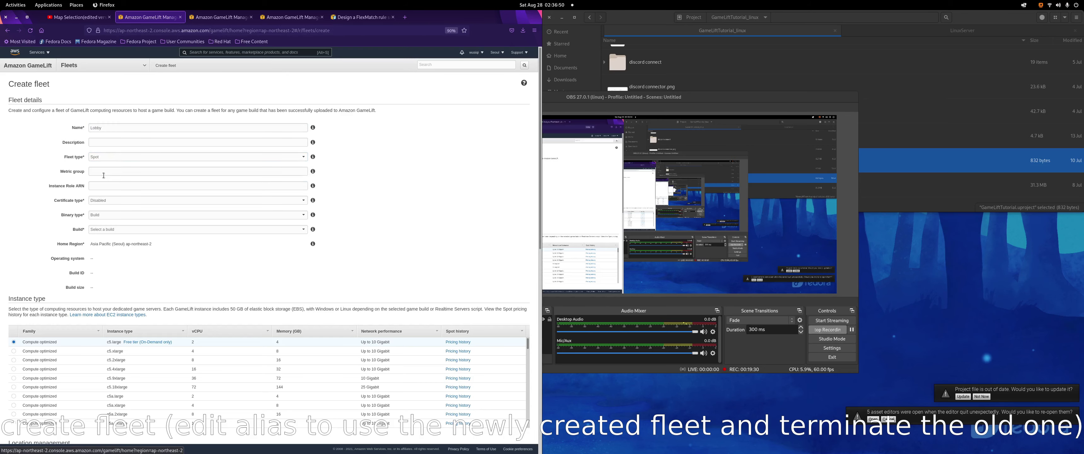
left_click(108, 204)
left_click(107, 218)
left_click(112, 229)
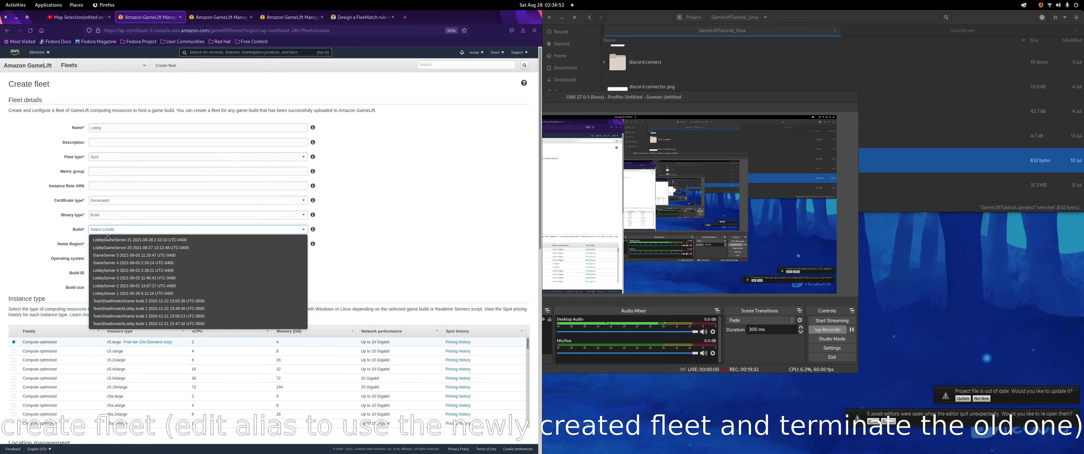
left_click(114, 239)
- Terminate and delete the old Lobby fleet
key("ctrl+Tab")
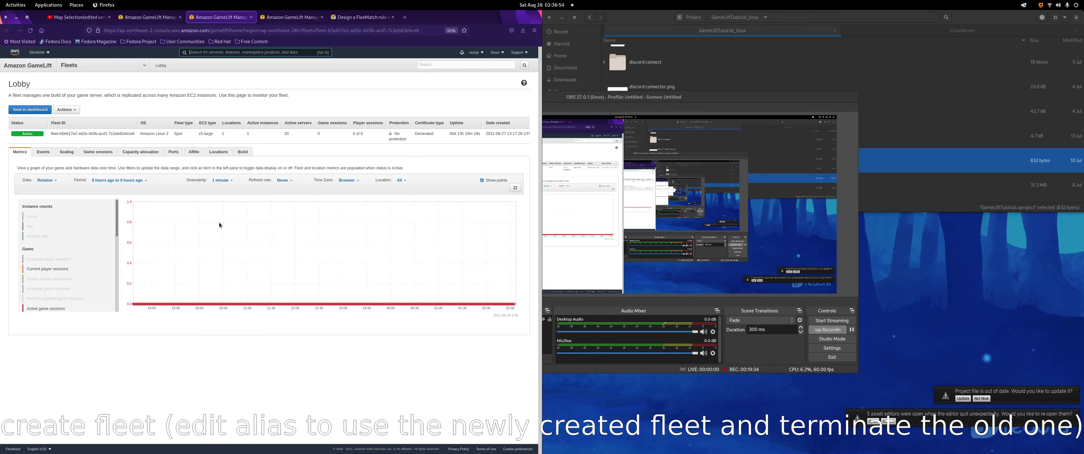
left_click(130, 153)
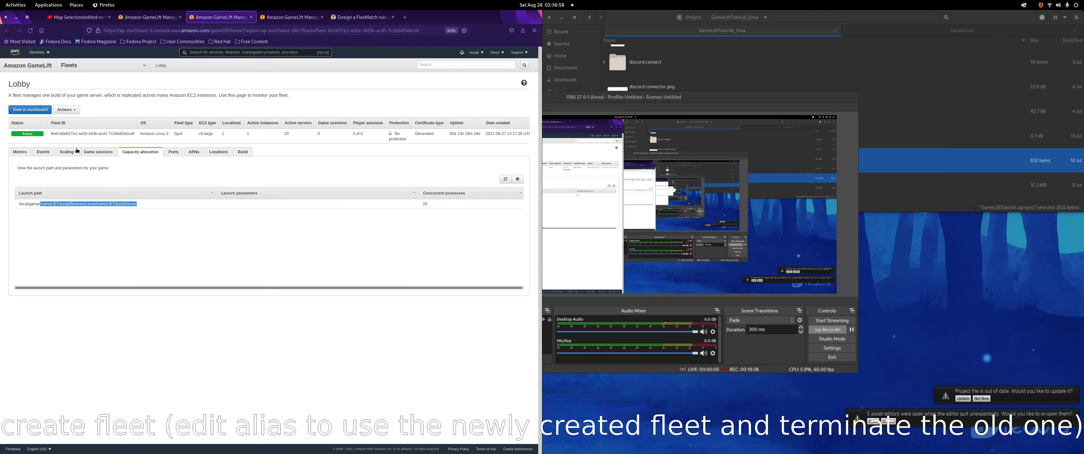
left_click(66, 112)
left_click(70, 128)
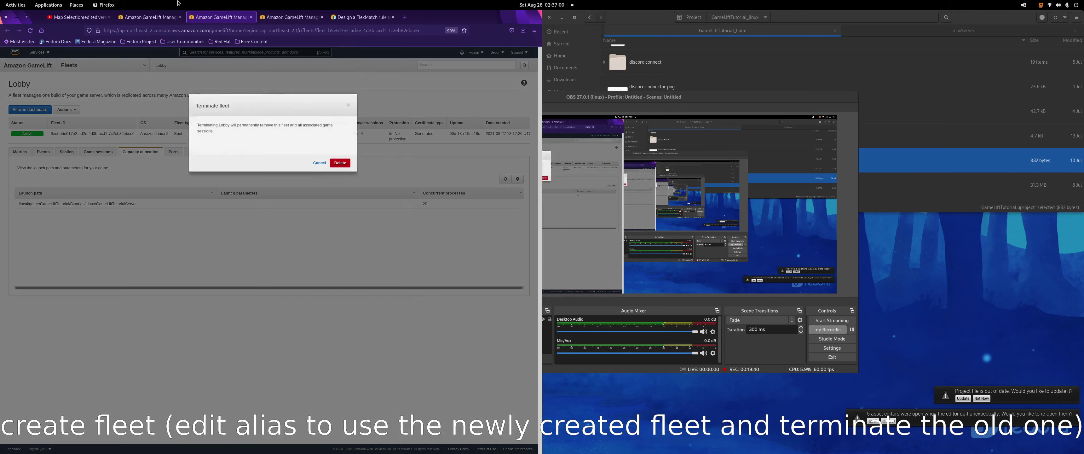
left_click(340, 166)
- Paste the Linux server executable's launch path into the server process settings and save it
left_click(150, 17)
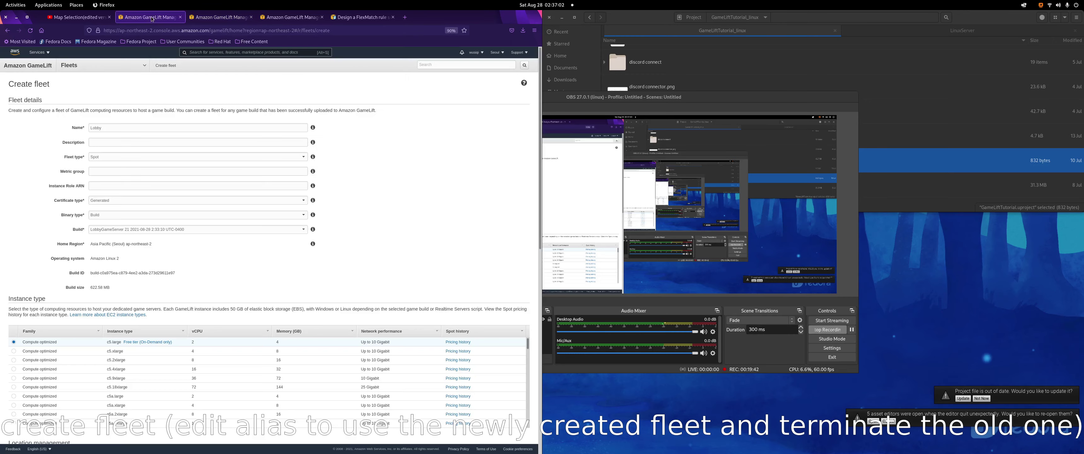
scroll(180, 274, "down", 5)
scroll(180, 274, "down", 3)
left_click(114, 317)
key("ctrl+v")
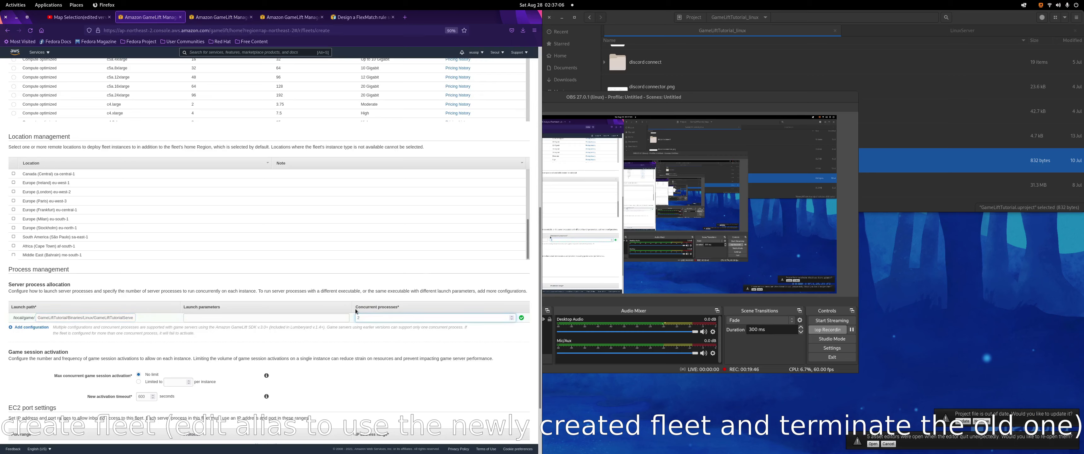
left_click(522, 318)
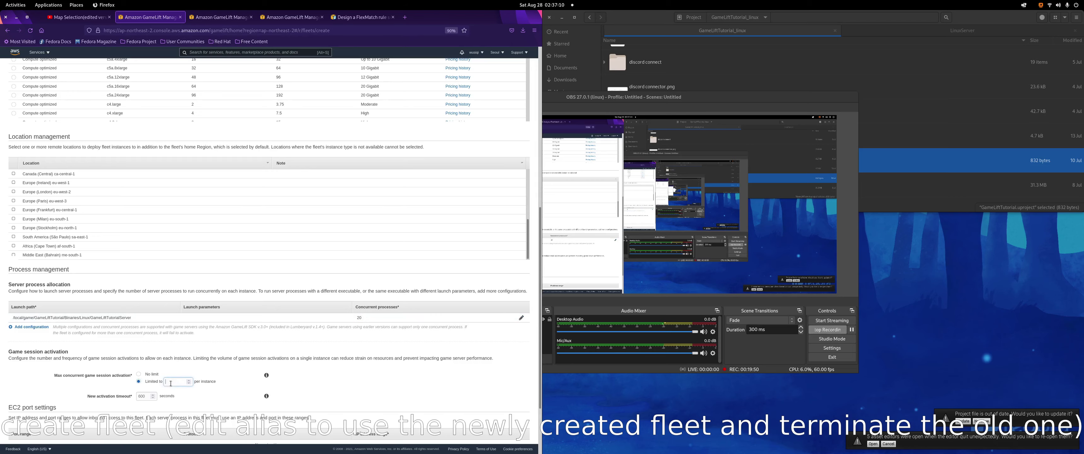
left_click(178, 381)
type("20")
- Add inbound port rules for port 22 TCP and 7777-7796 UDP and save both
scroll(303, 320, "down", 2)
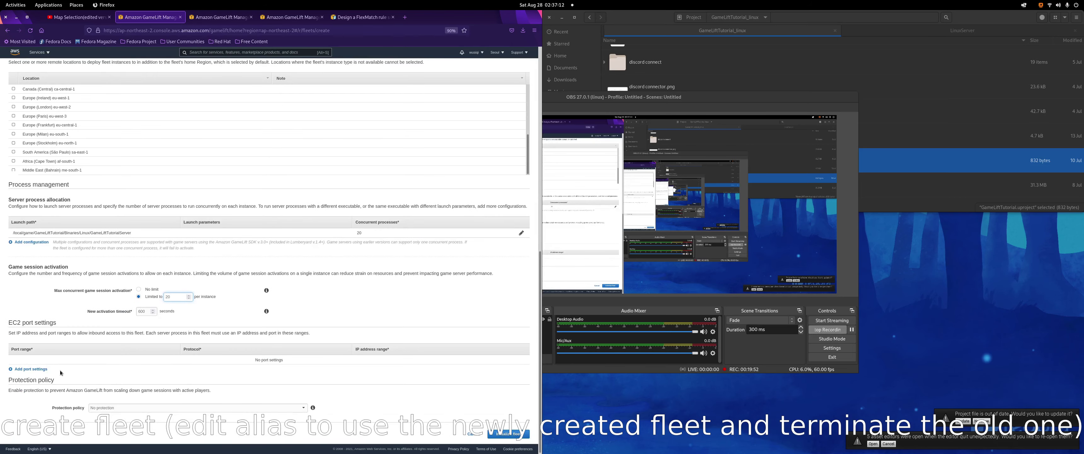
left_click(47, 369)
left_click(46, 369)
type("2")
left_click(35, 369)
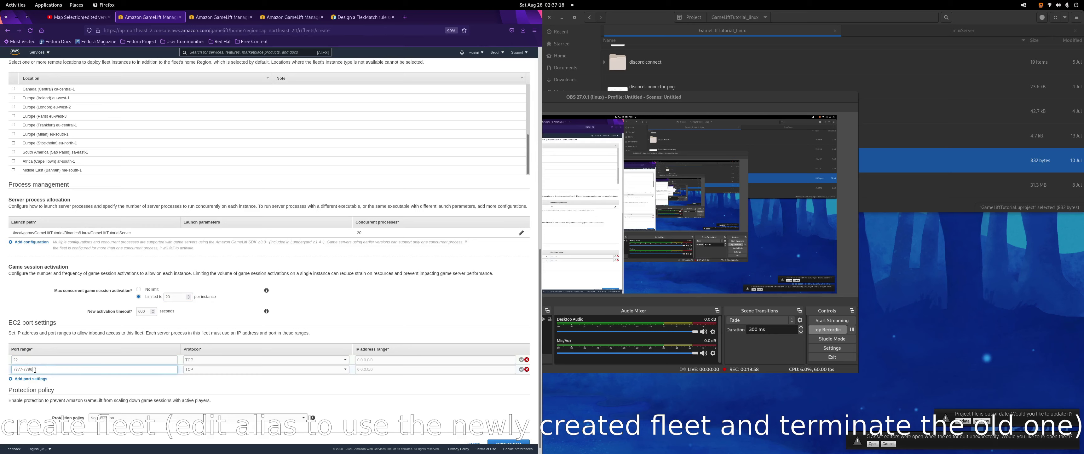
left_click(240, 371)
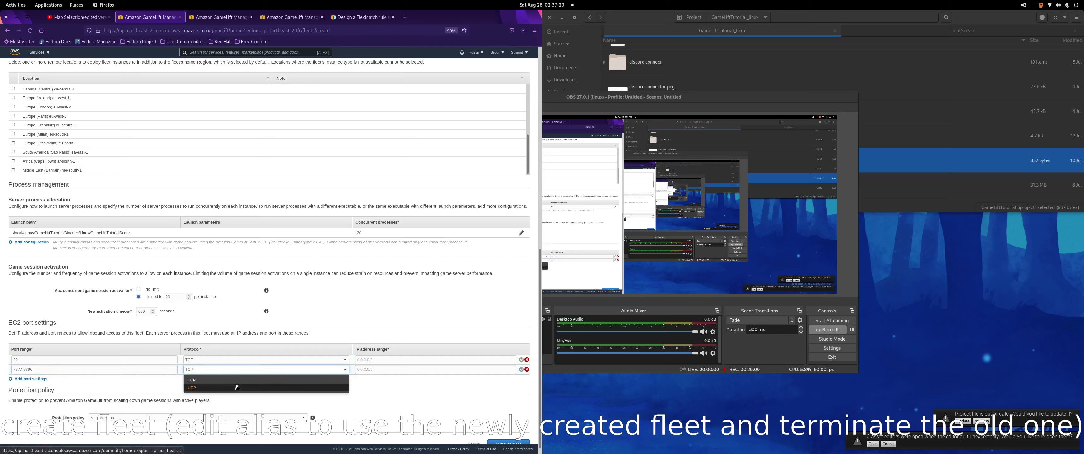
left_click(242, 389)
type("0.0.0.0/0")
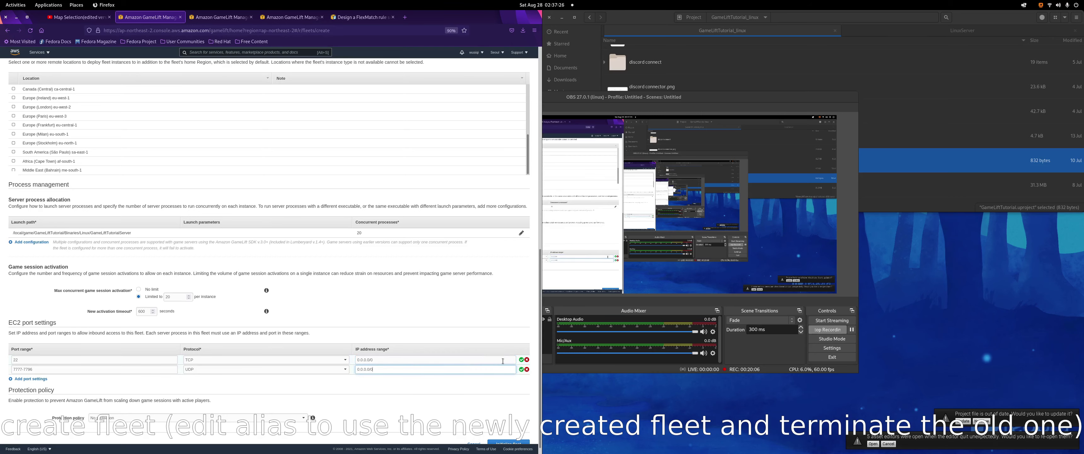
left_click(521, 360)
left_click(521, 369)
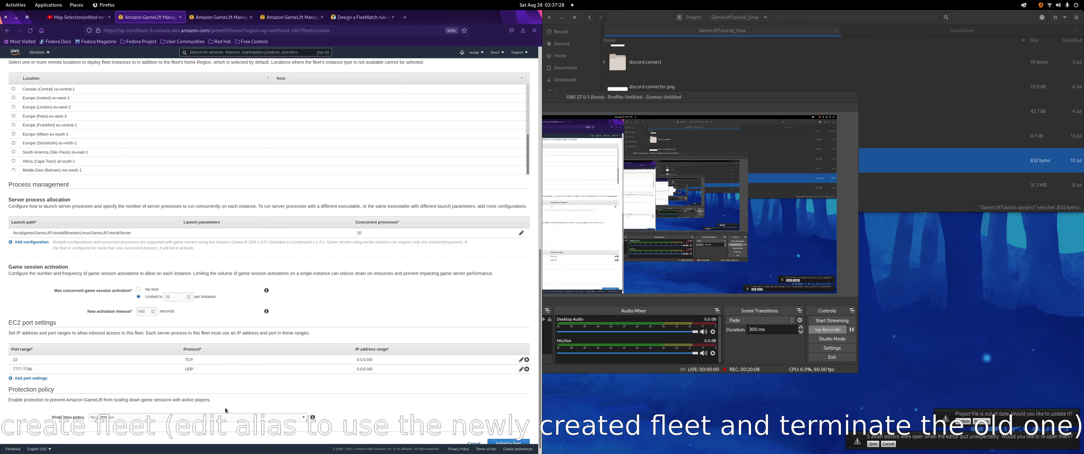
- Initialize the new Lobby fleet, check its FLEET_CREATED event, and bring up the notes editor
left_click(503, 433)
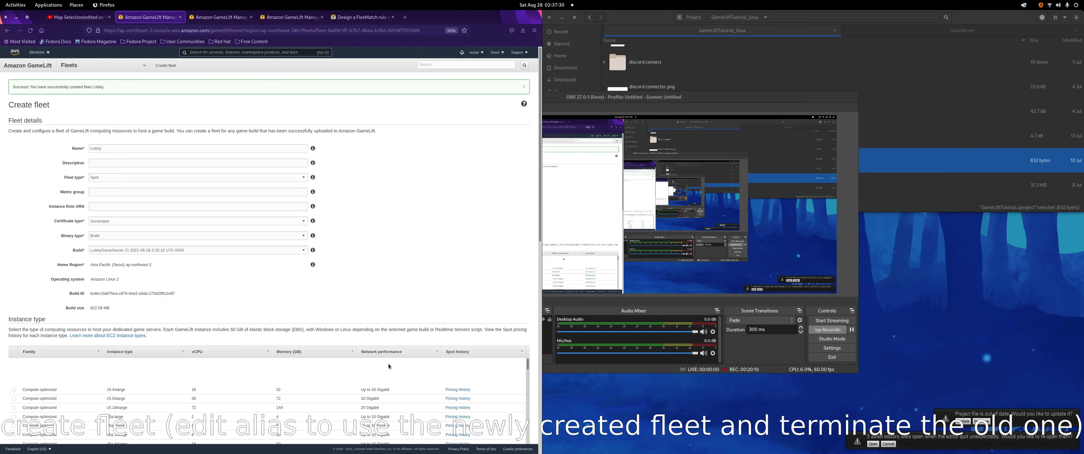
left_click(52, 172)
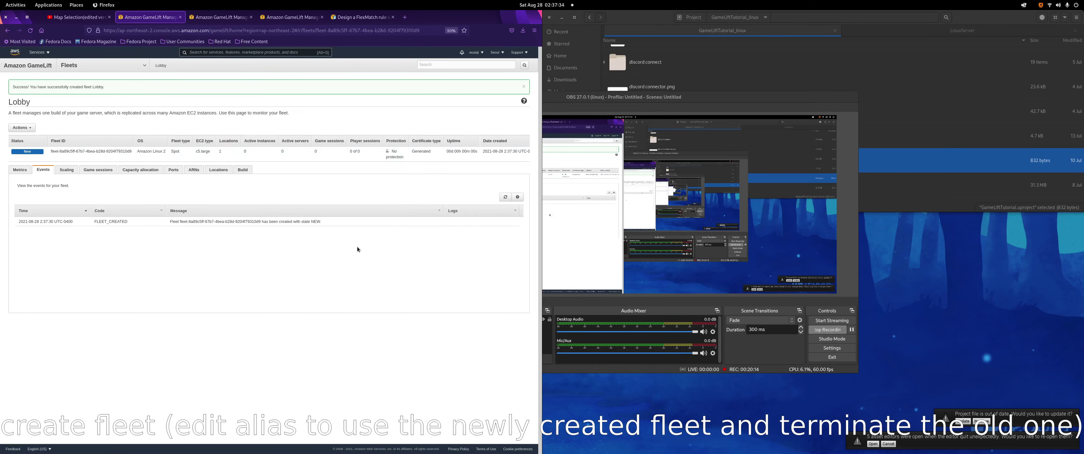
mouse_move(1, 3)
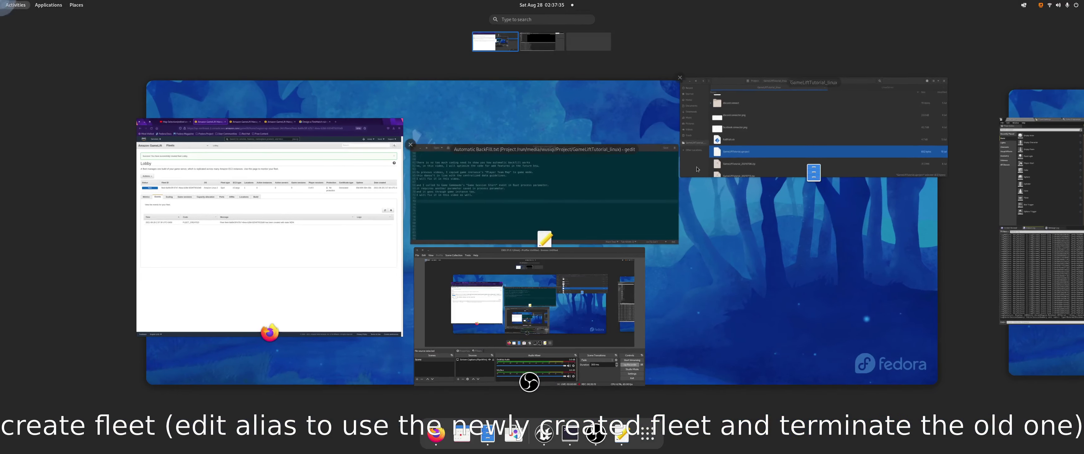
left_click(607, 179)
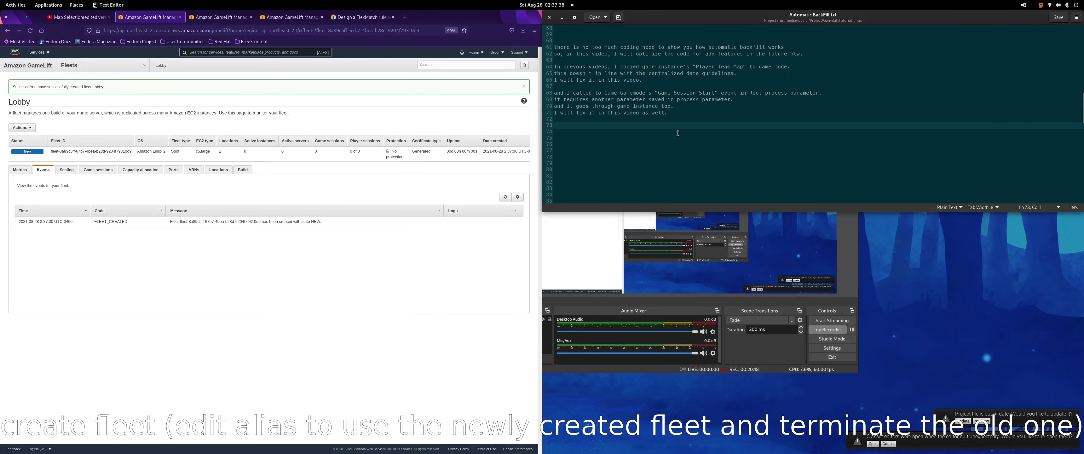
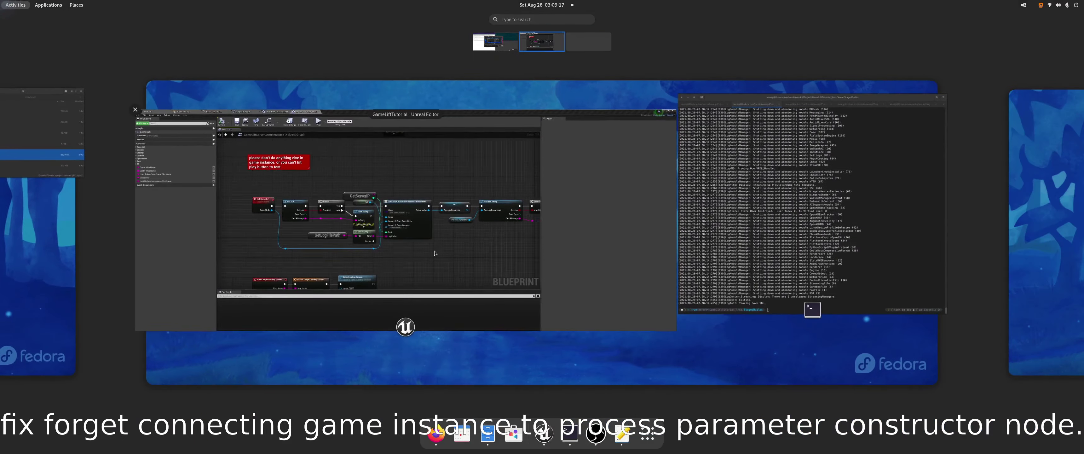
- Wire Self into Construct Root Game Process Parameter's Game Lift Game Instance pin, refresh it, then open RootGameProcessParameter
left_click(434, 250)
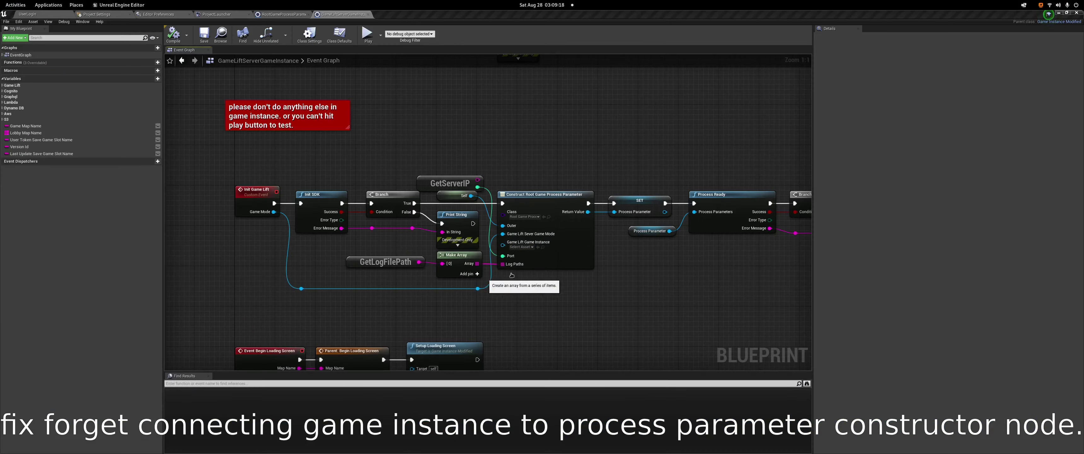
left_click_drag(502, 244, 470, 195)
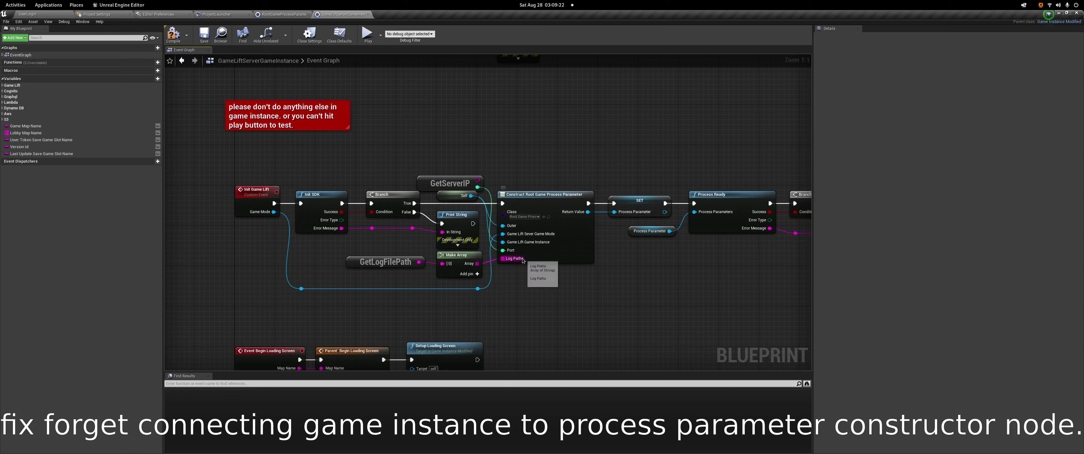
left_click(569, 240)
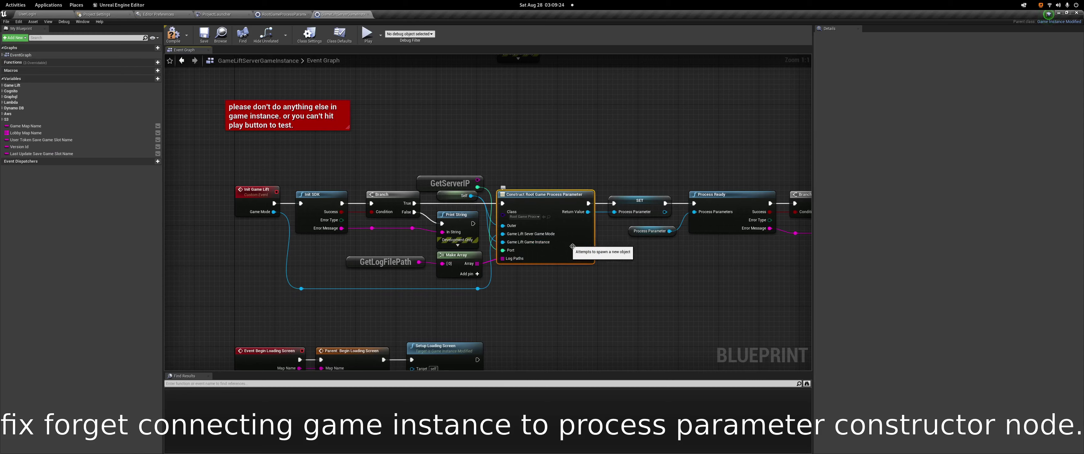
right_click(573, 246)
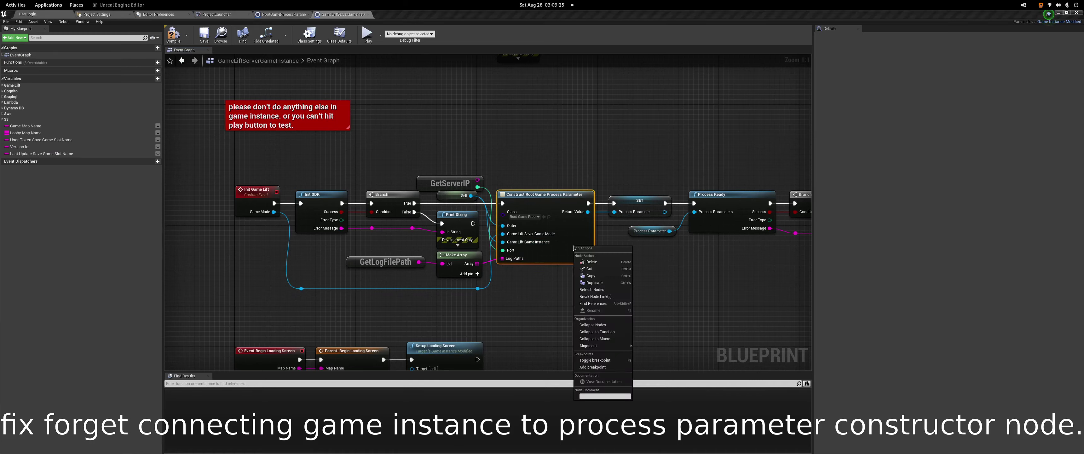
left_click(603, 290)
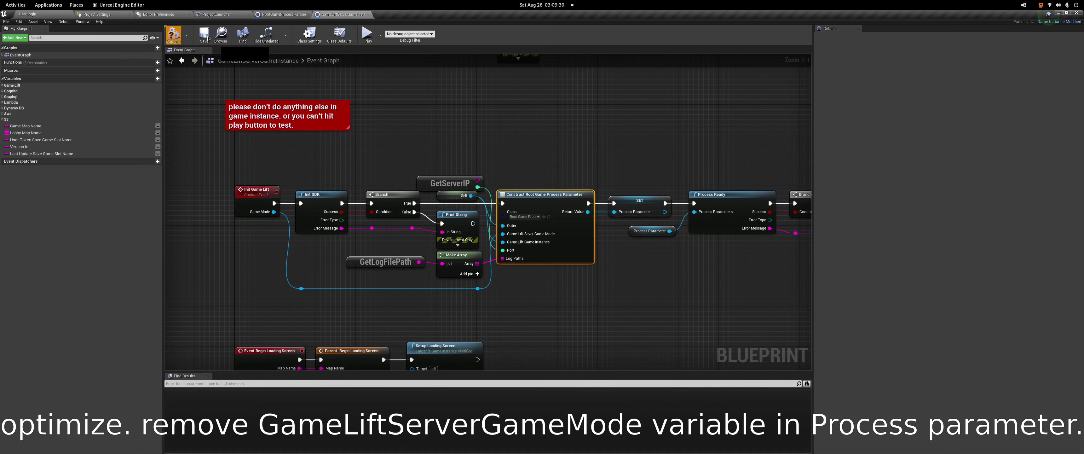
left_click(293, 15)
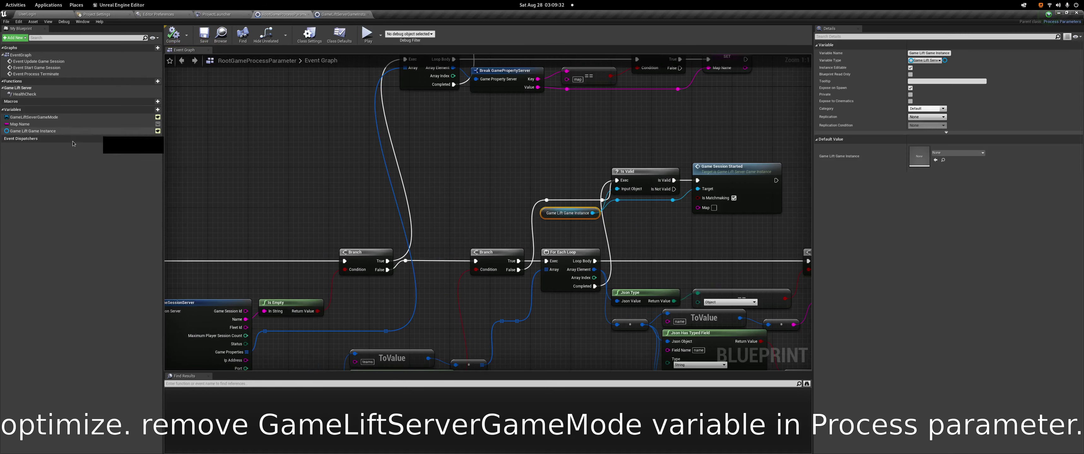
- Search all Blueprints for references to the GameLiftServerGameMode variable
left_click(67, 118)
right_click(67, 120)
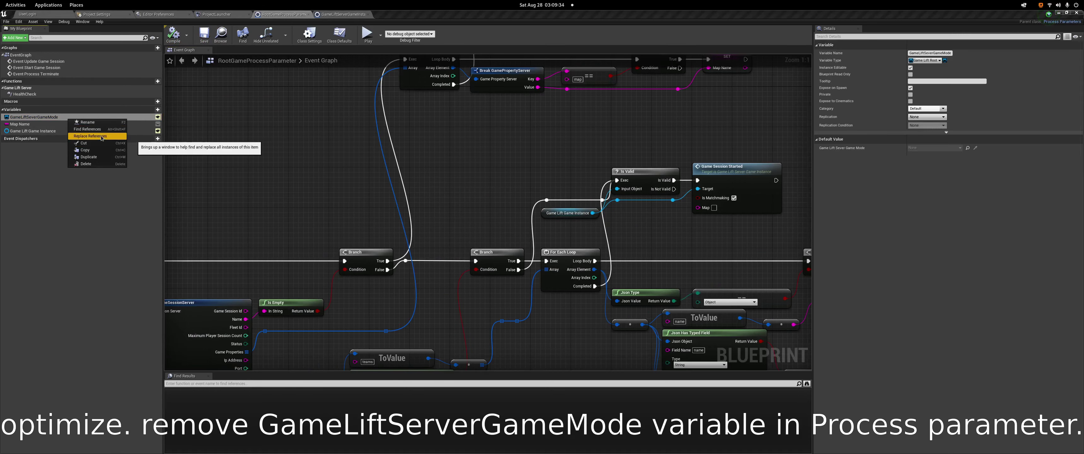
left_click(97, 133)
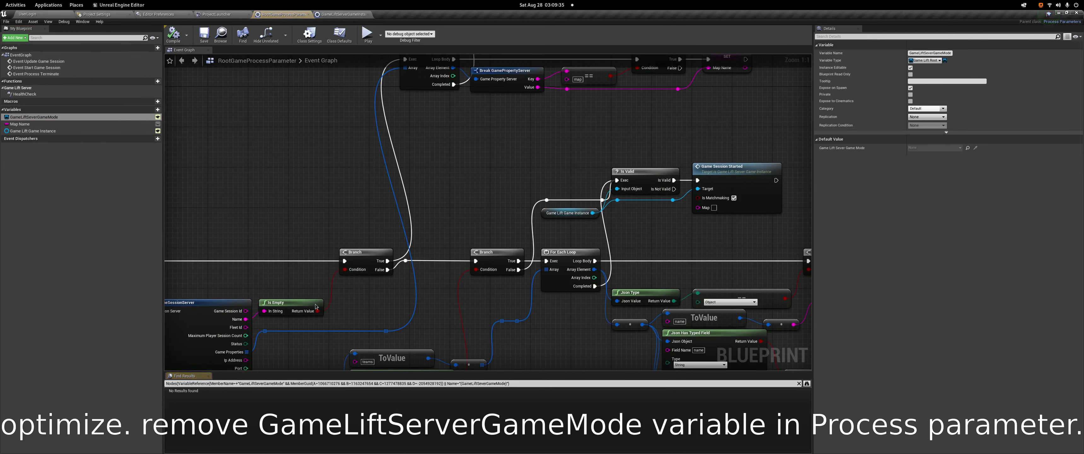
left_click(806, 384)
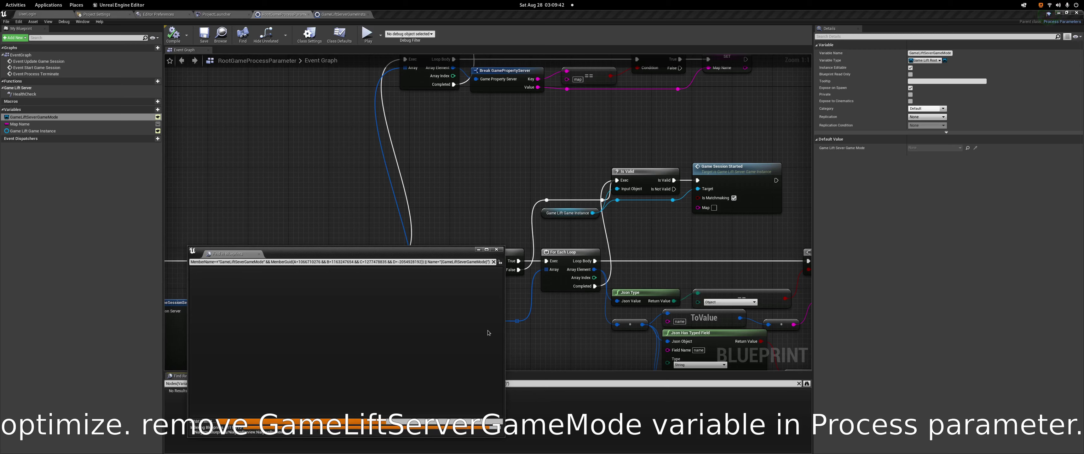
left_click(496, 249)
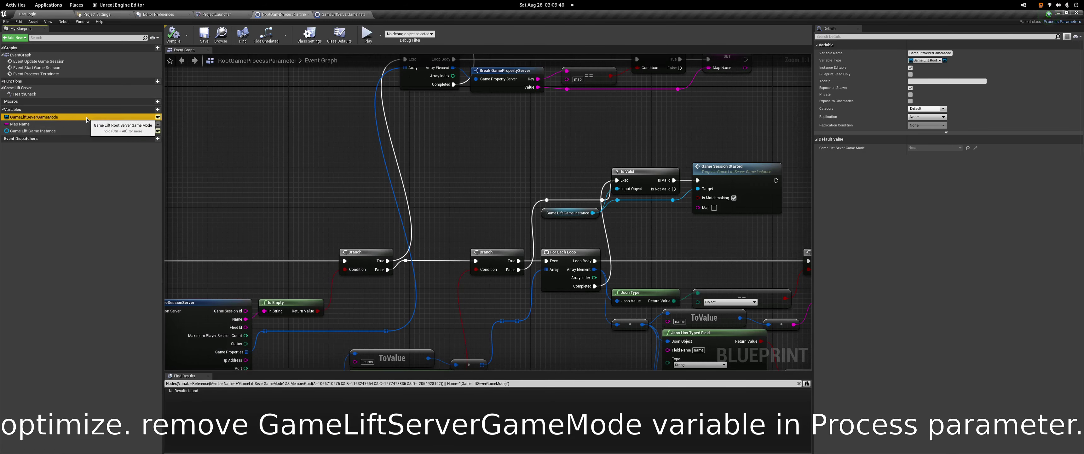
- Delete the unused GameLiftServerGameMode variable and return to the GameLiftServerGameInstance graph
key("Delete")
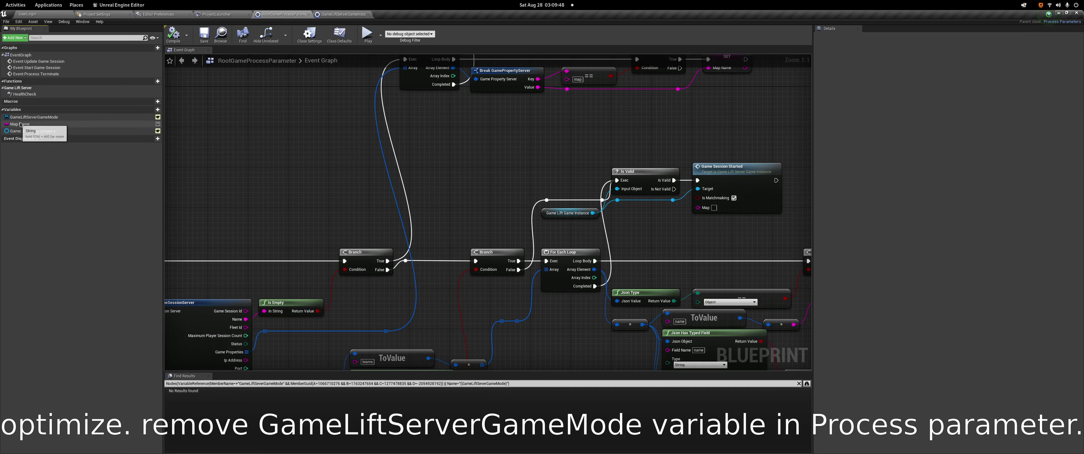
left_click(25, 117)
key("Delete")
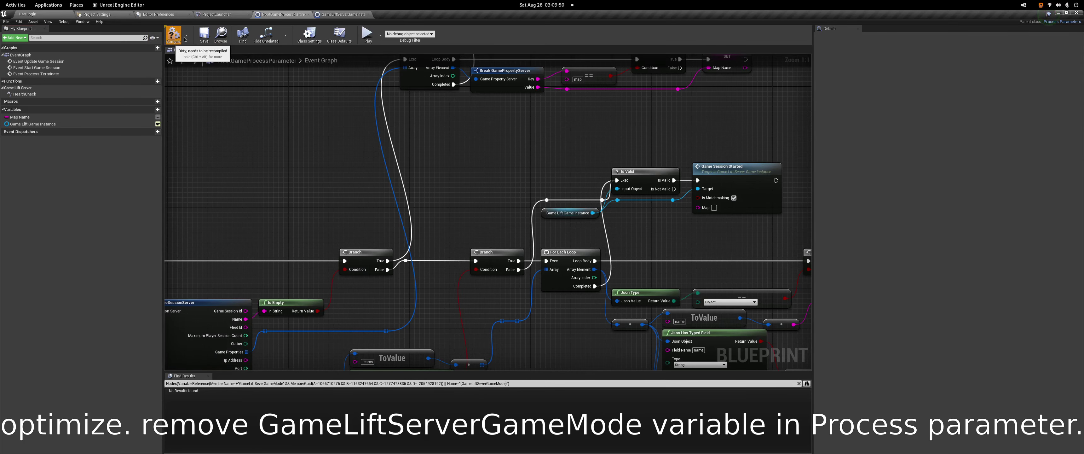
left_click(343, 14)
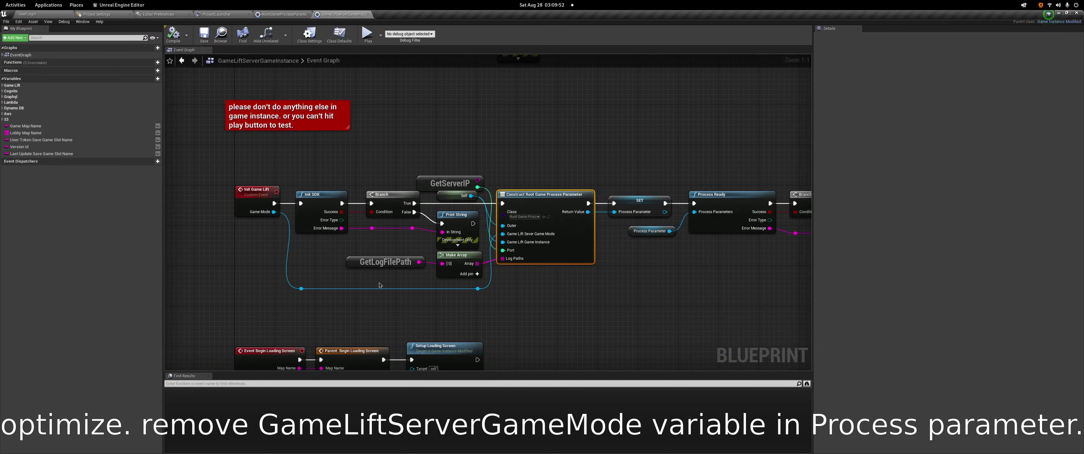
- Refresh the constructor node and delete the leftover game mode wire and knots
right_click(541, 202)
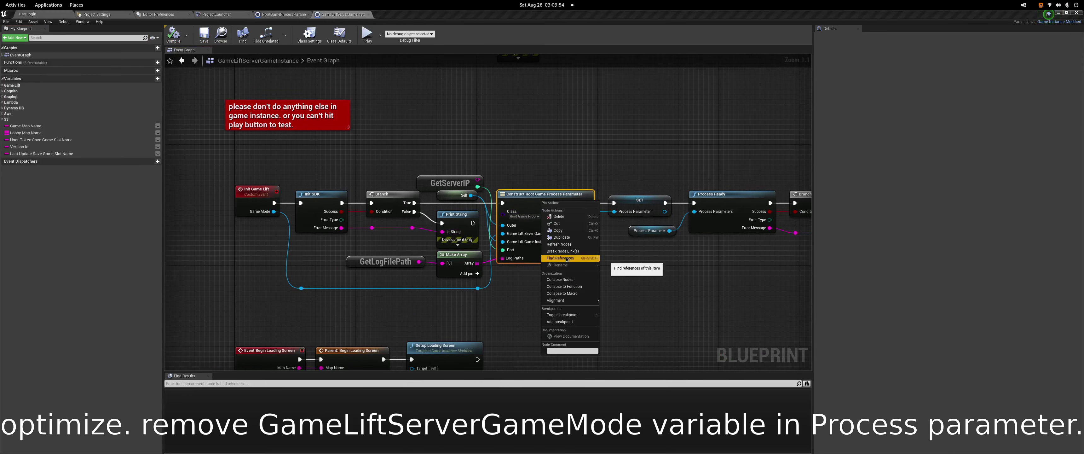
left_click(559, 244)
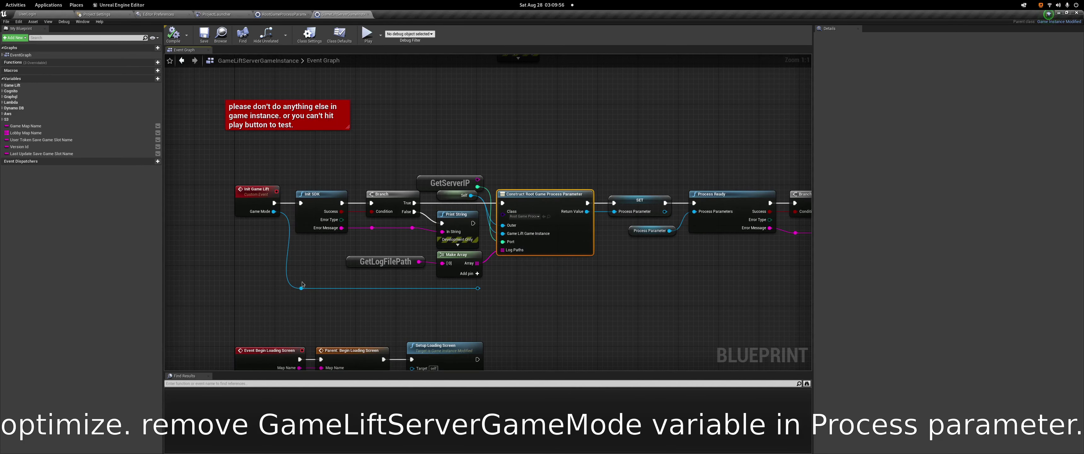
left_click_drag(302, 284, 484, 296)
key("Delete")
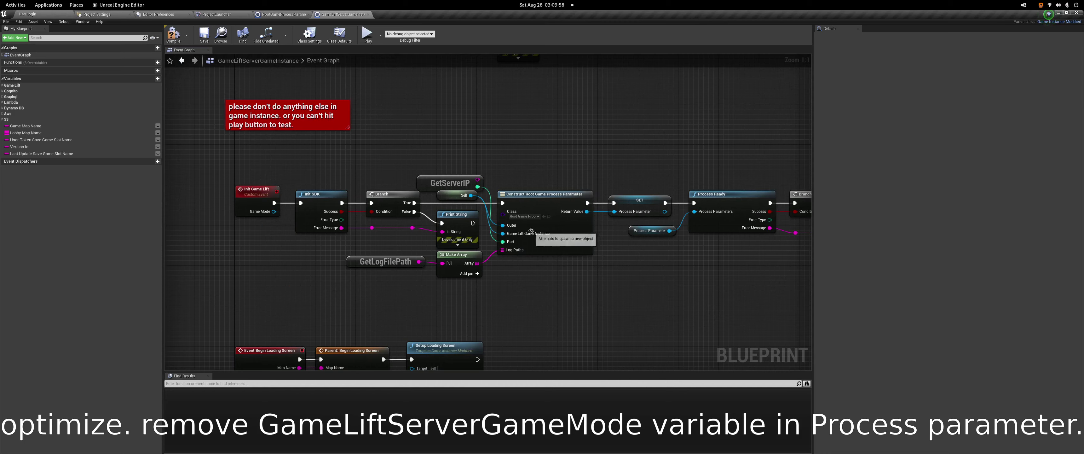
- Remove the Game mode input from the Init Game Lift event, then return to the level editor
right_click(250, 202)
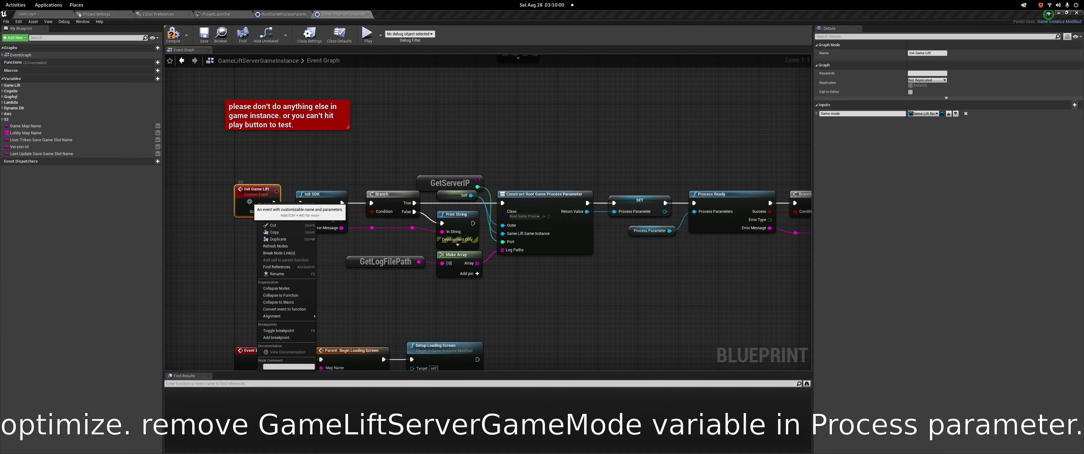
key("Escape")
left_click(966, 113)
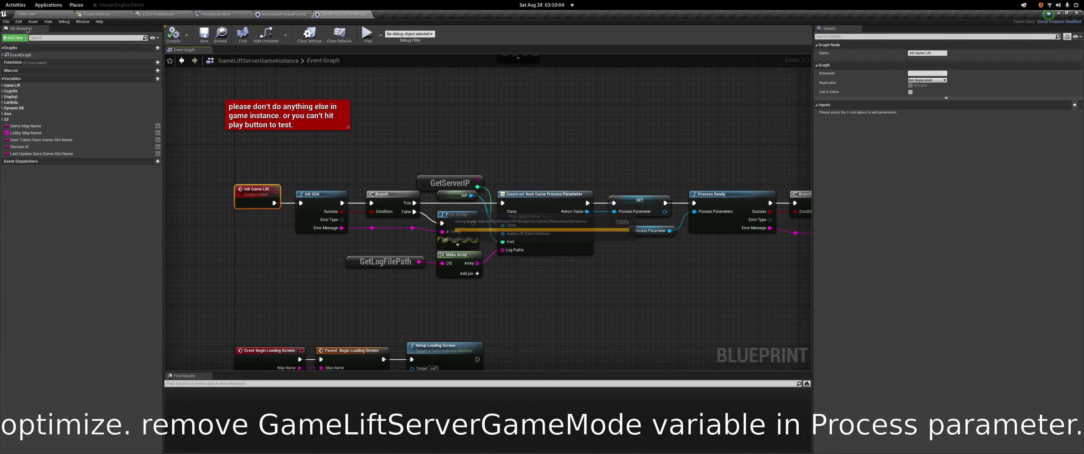
left_click(35, 16)
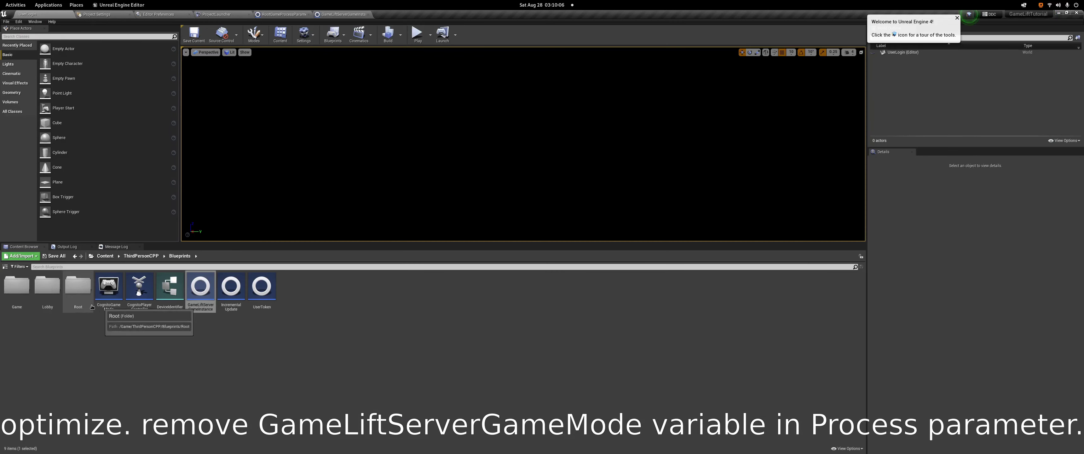
- In GameLiftRootServerGameMode from the Root folder, refresh Init Game Lift to drop its game mode pin and compile
double_click(77, 306)
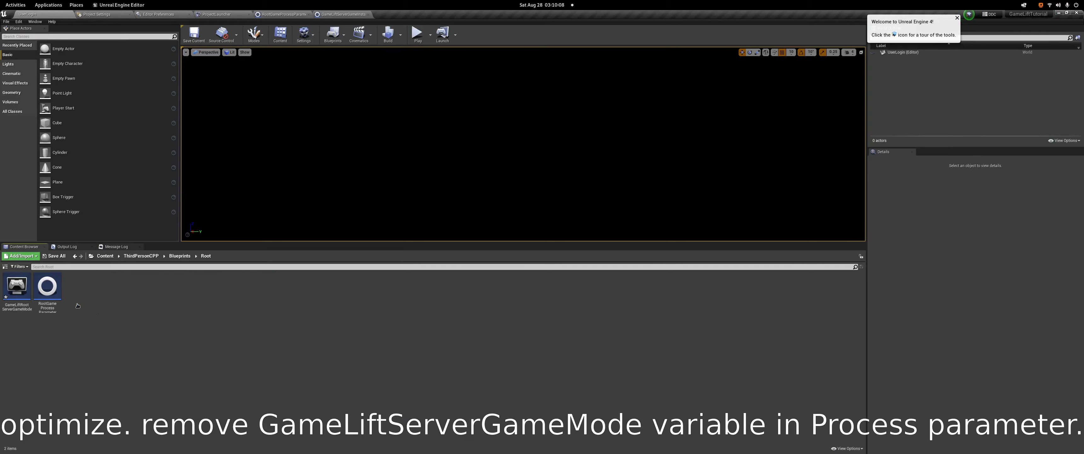
double_click(26, 310)
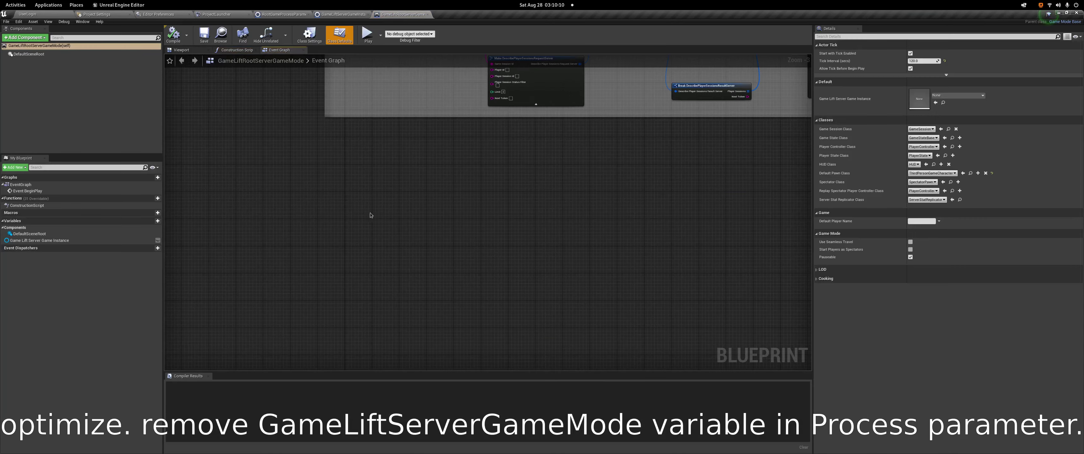
scroll(455, 185, "down", 4)
scroll(487, 105, "up", 7)
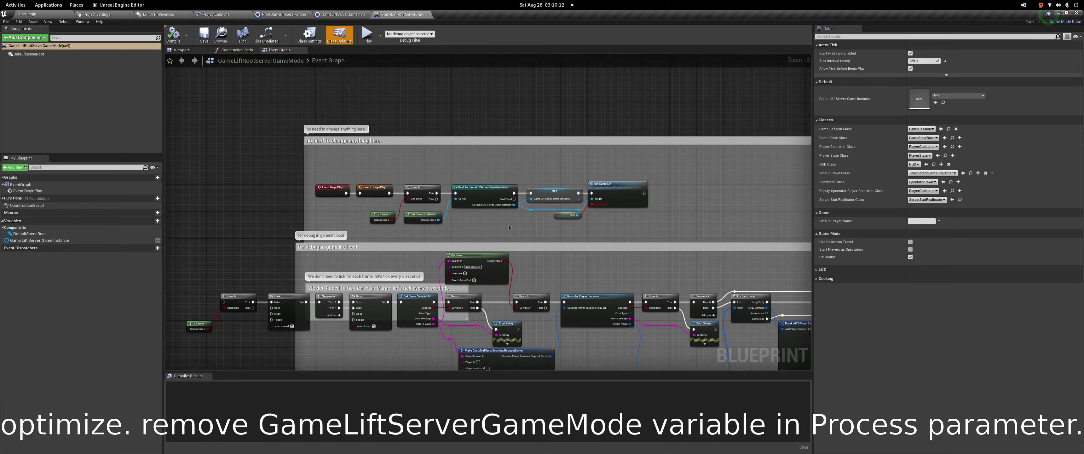
right_click(654, 185)
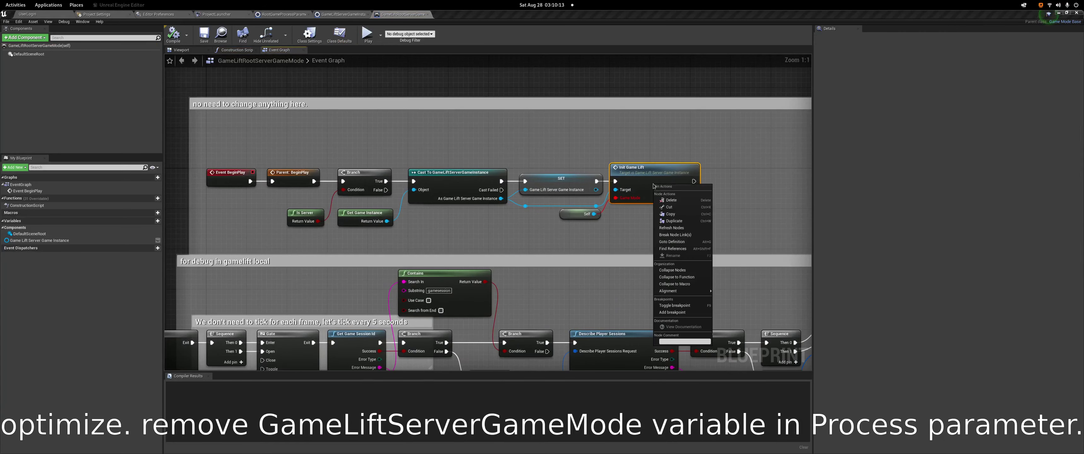
left_click(671, 227)
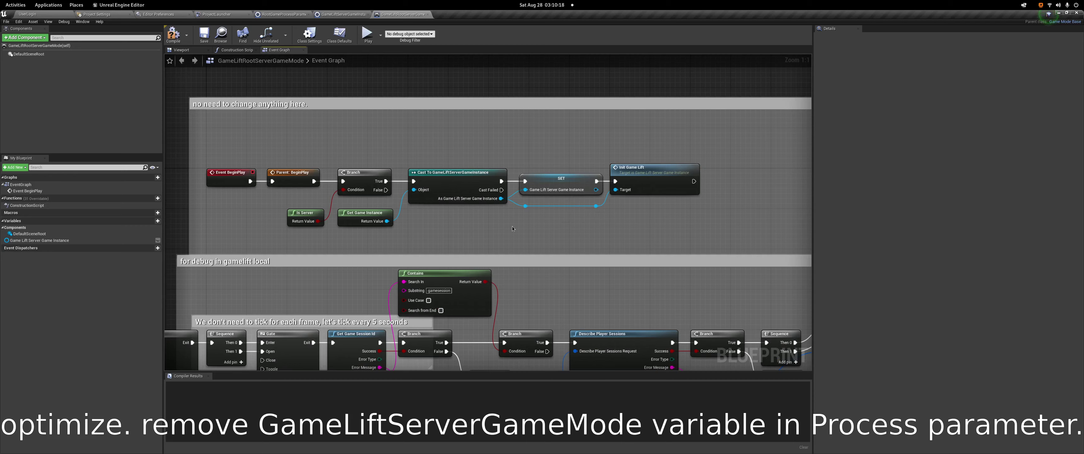
left_click(177, 41)
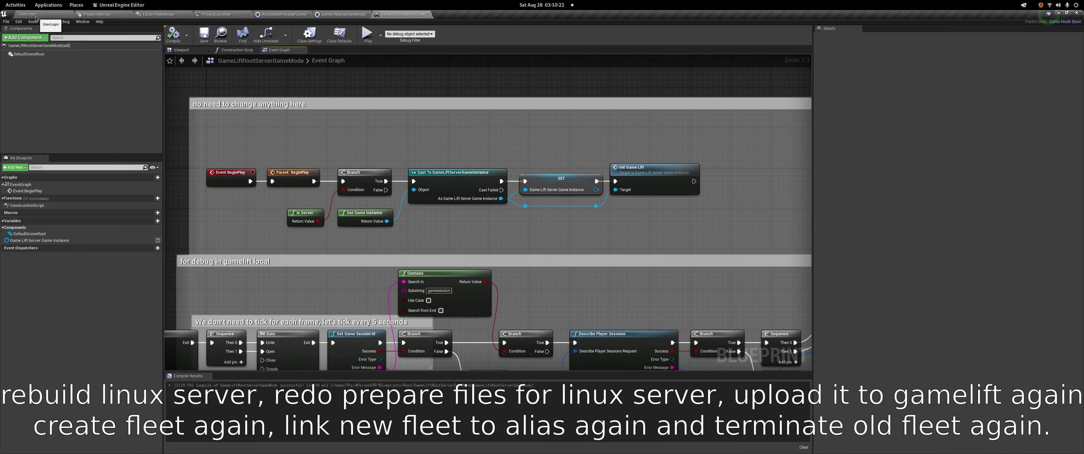
- Launch a LinuxServer build variant from the Project Launcher, then switch to the backfill notes
left_click(217, 15)
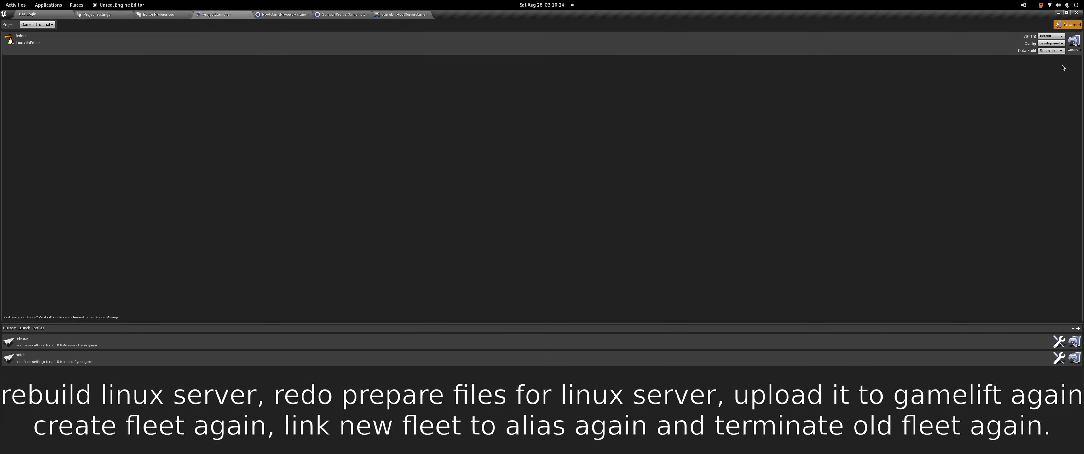
left_click(1051, 37)
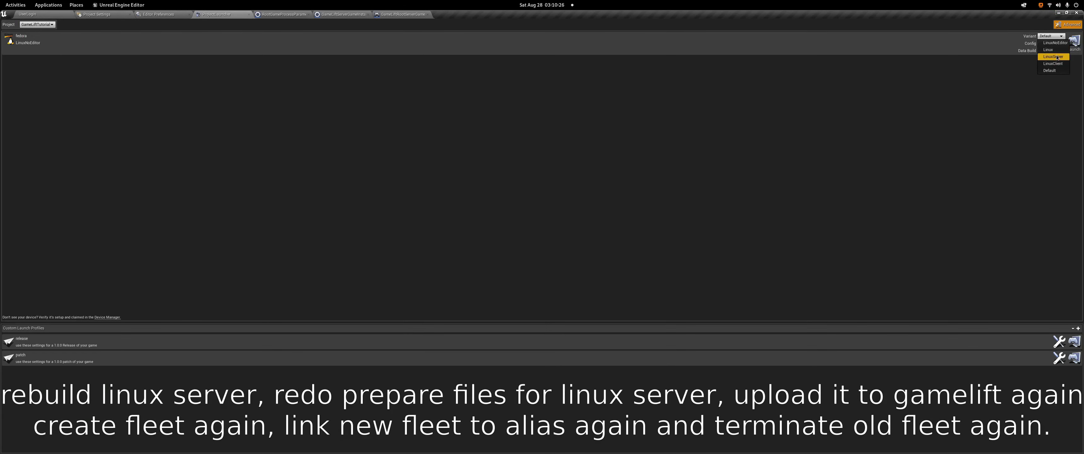
left_click(1054, 56)
left_click(1074, 41)
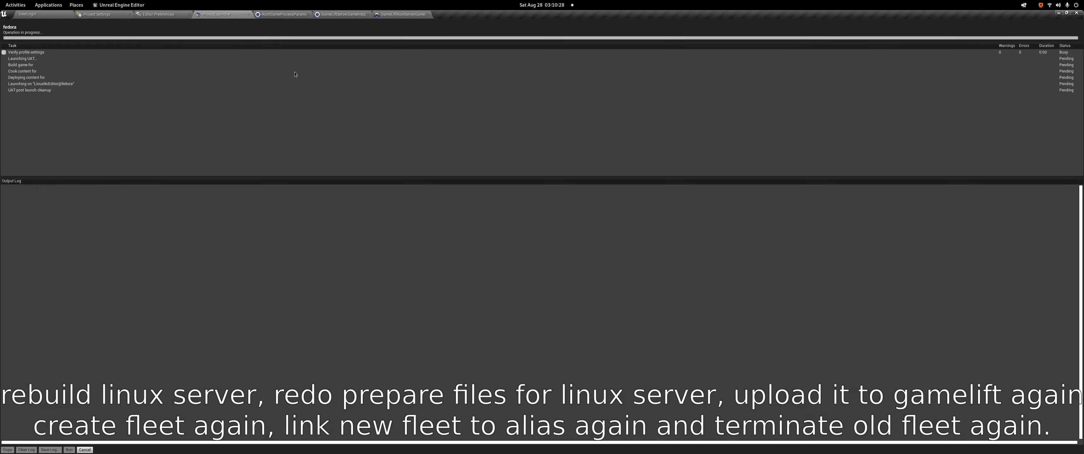
key("super")
left_click(642, 139)
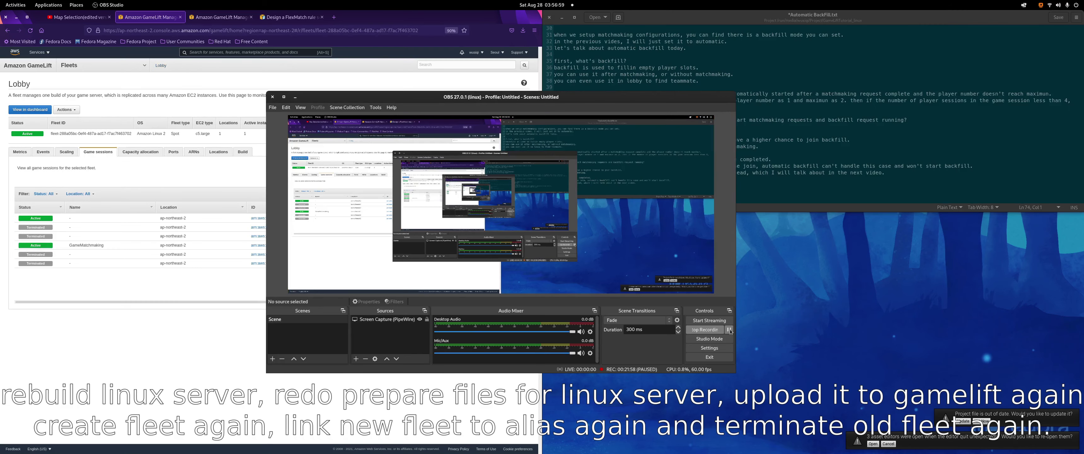
- Rerun the proxychains GameLiftTutorial -windowed command in the first terminal tab to start player 1's client
left_click(850, 152)
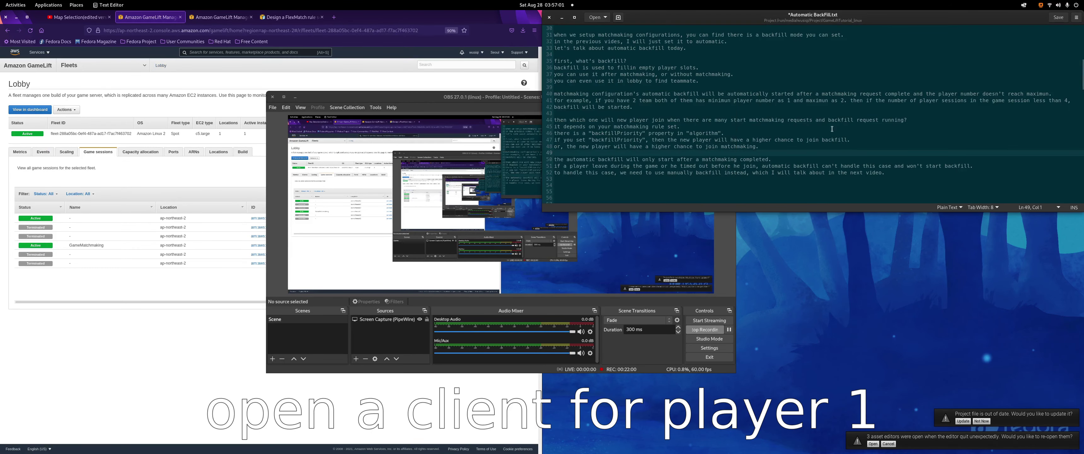
left_click_drag(564, 94, 962, 94)
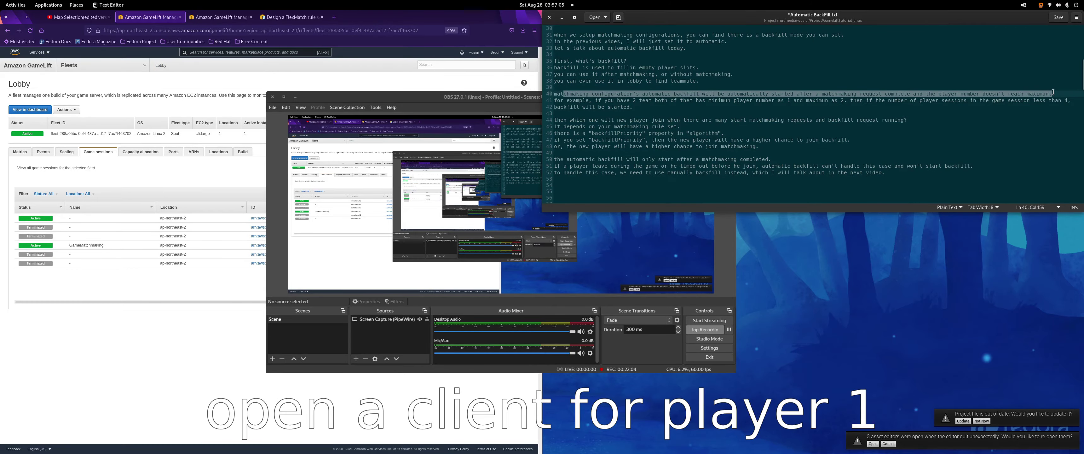
key("super")
scroll(866, 266, "down", 1)
left_click(866, 266)
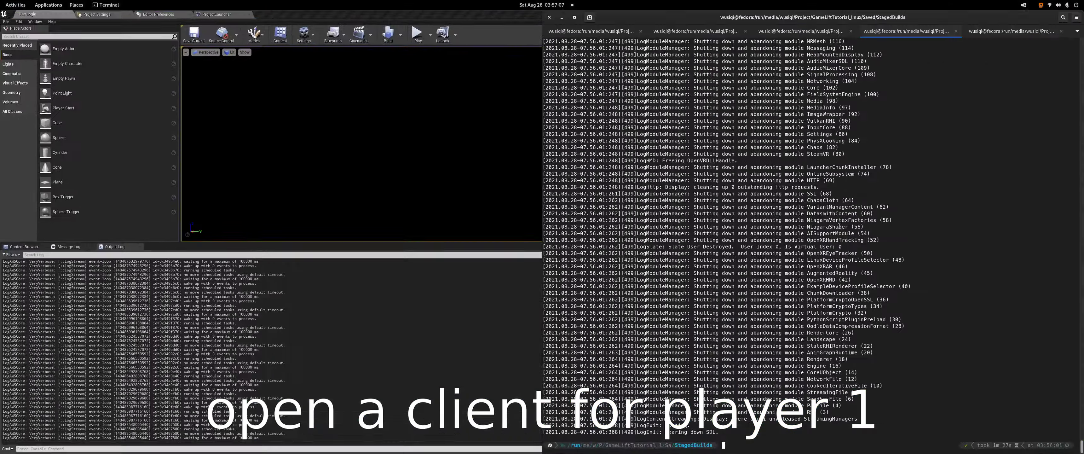
left_click(606, 34)
key("Up")
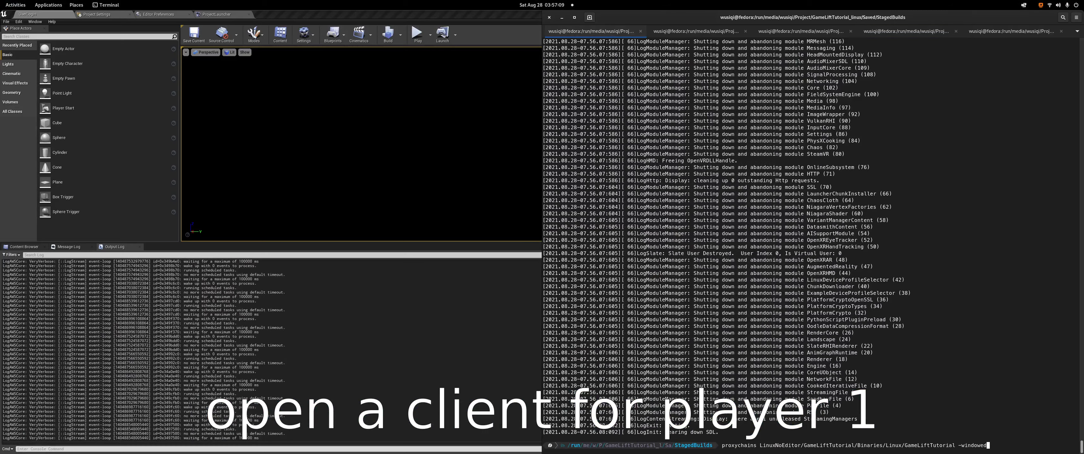
key("Return")
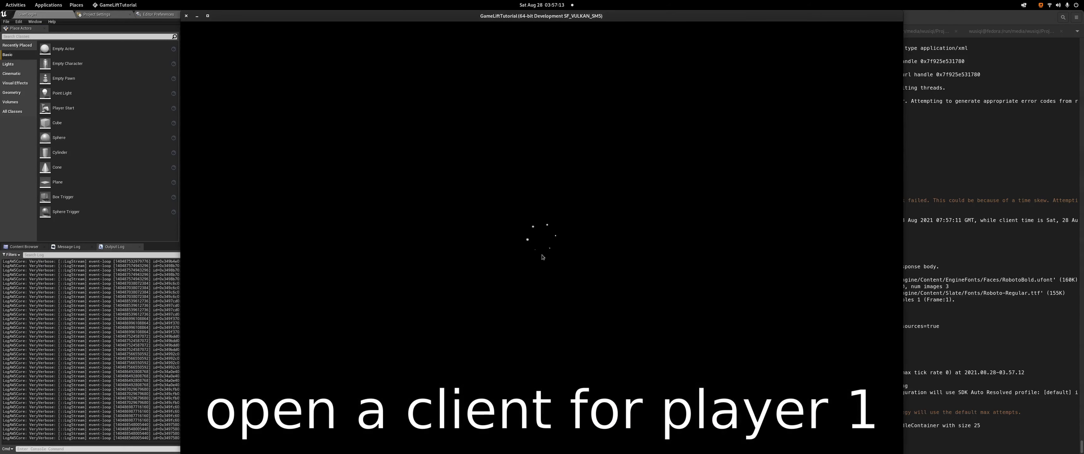
- Log player 1 in via SRP with the test account's user name and password, skipping device confirmation
left_click(450, 262)
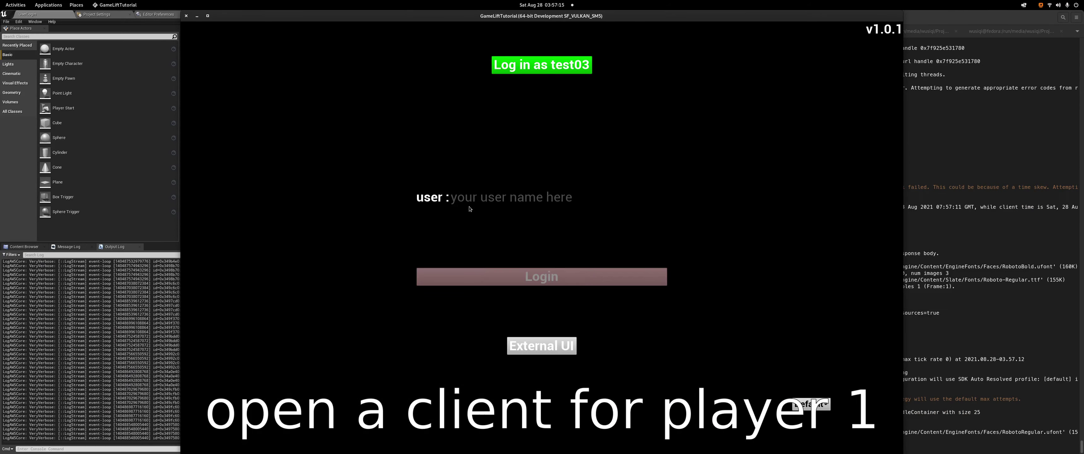
type("test")
left_click(482, 270)
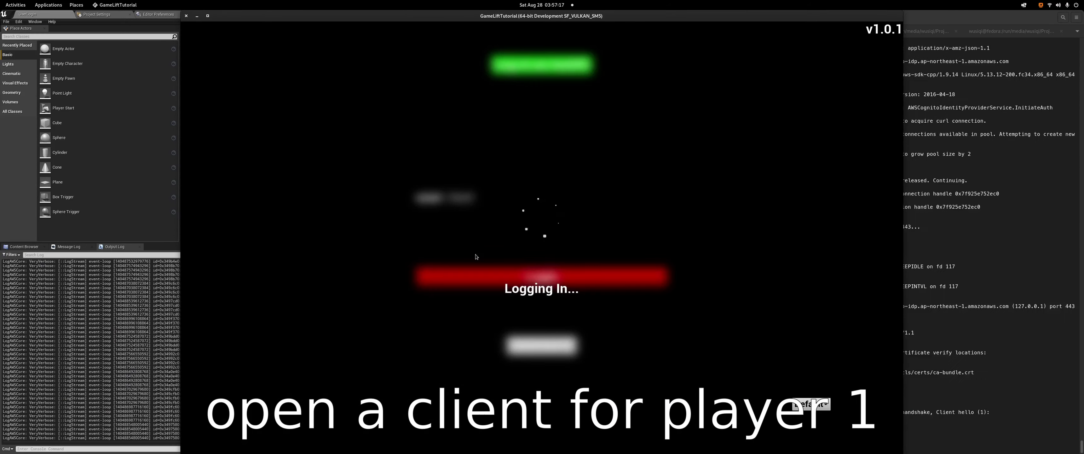
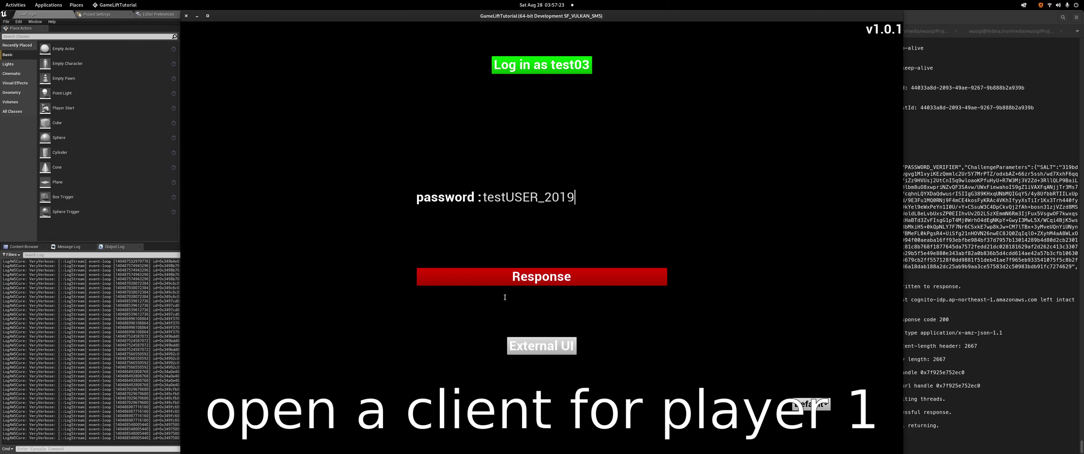
left_click(505, 278)
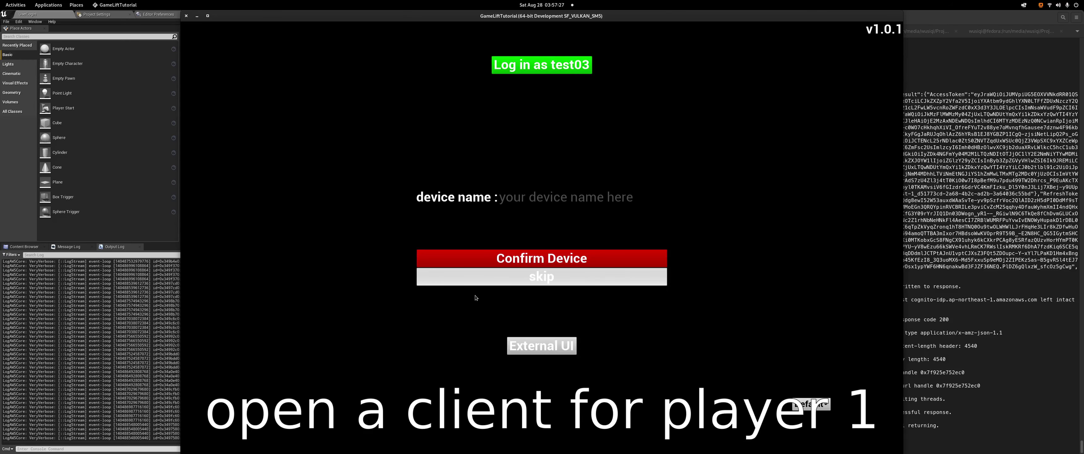
left_click(445, 295)
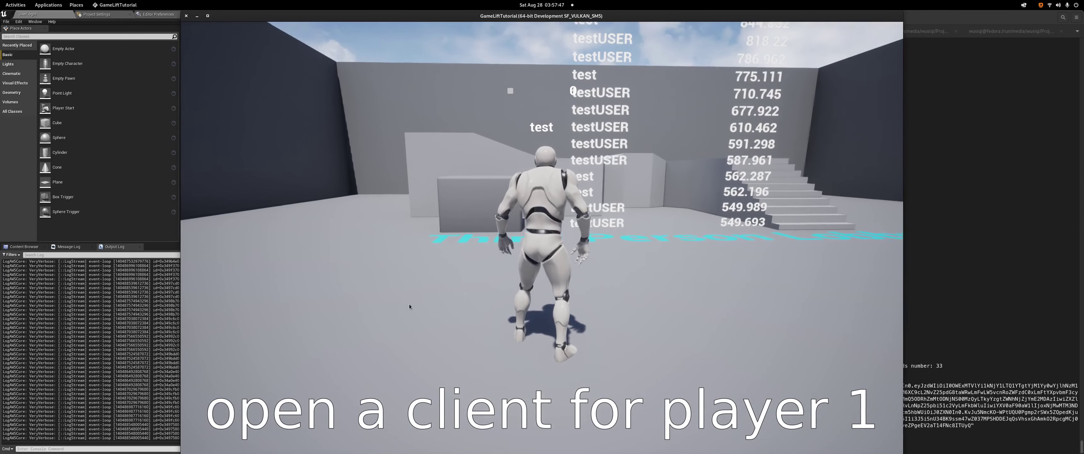
key("alt+Tab")
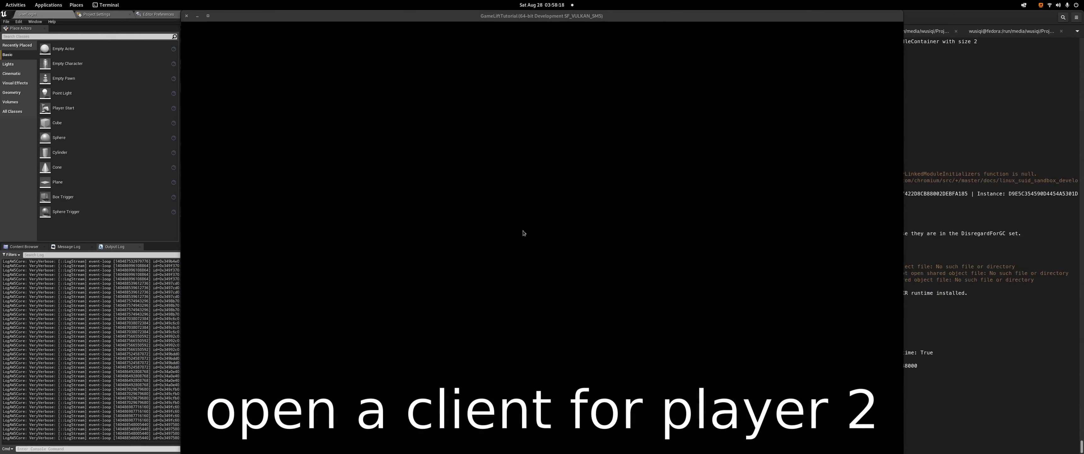
- Log player 2 in via SRP with its test user name and password, skipping device confirmation
left_click(442, 261)
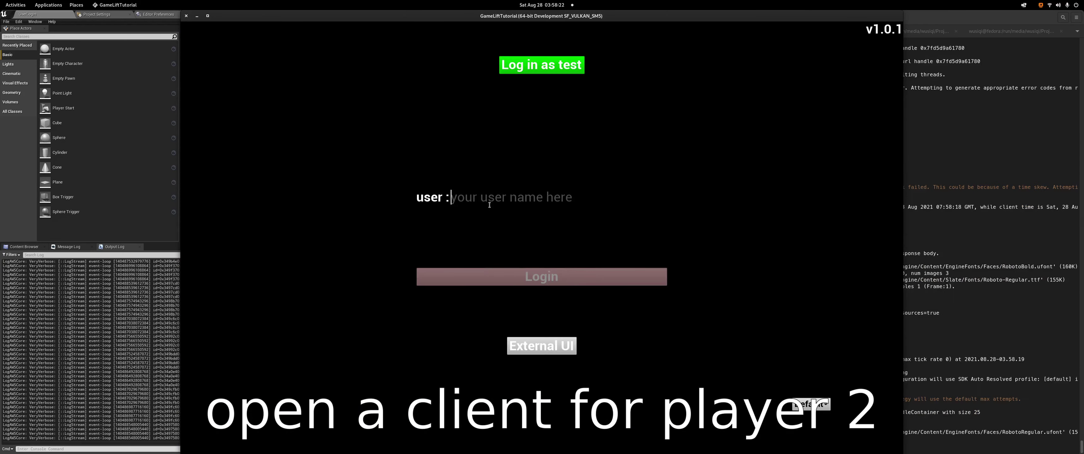
type("testUSER")
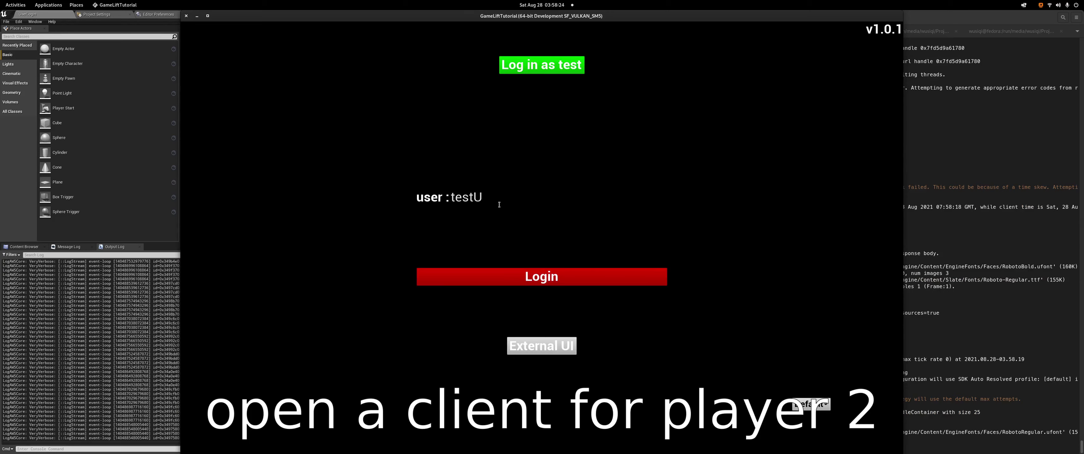
left_click(541, 269)
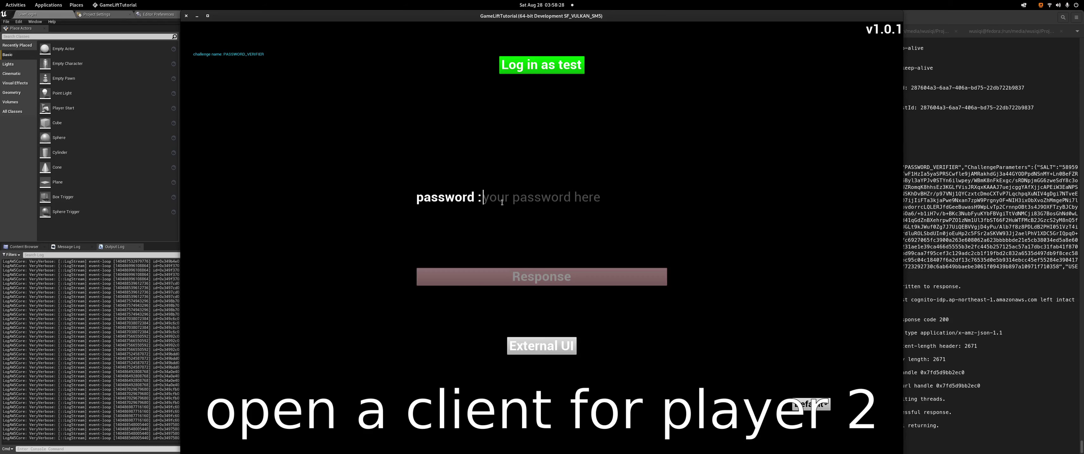
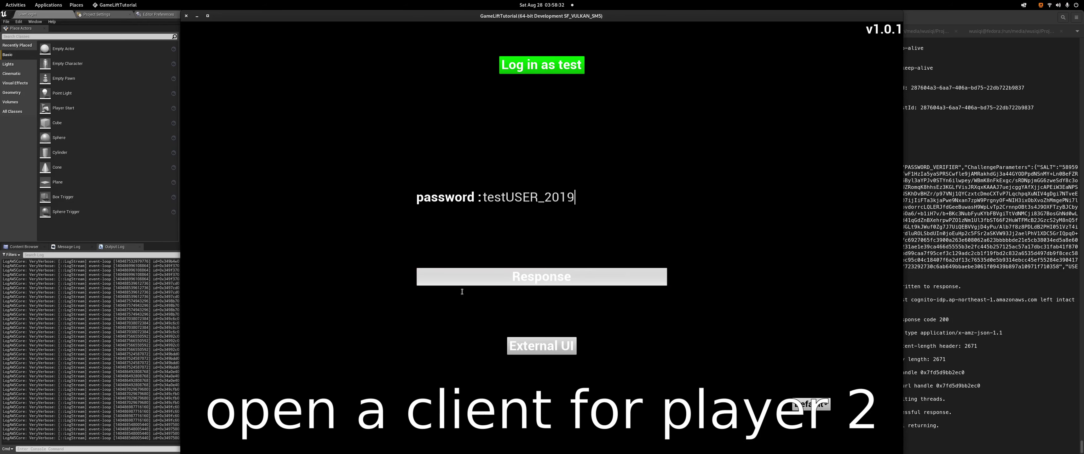
left_click(460, 278)
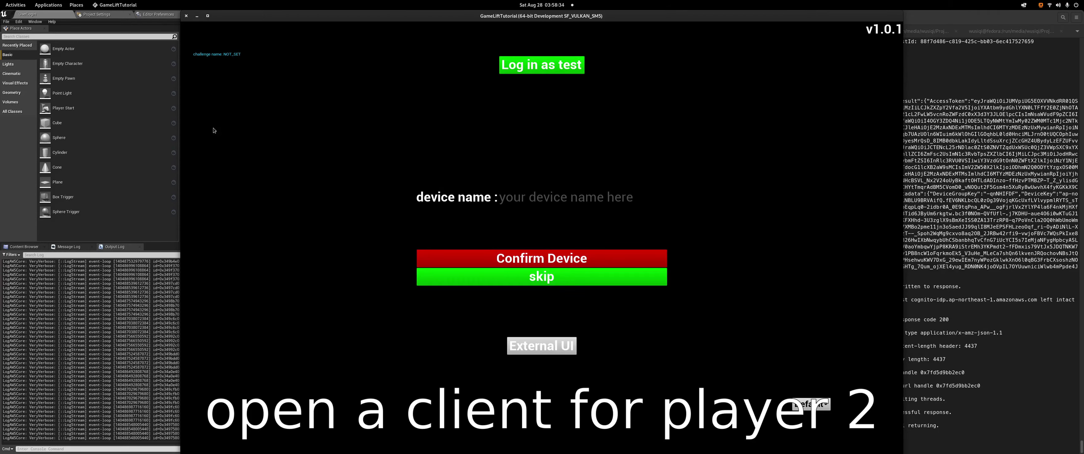
key("super")
left_click(463, 307)
left_click(493, 285)
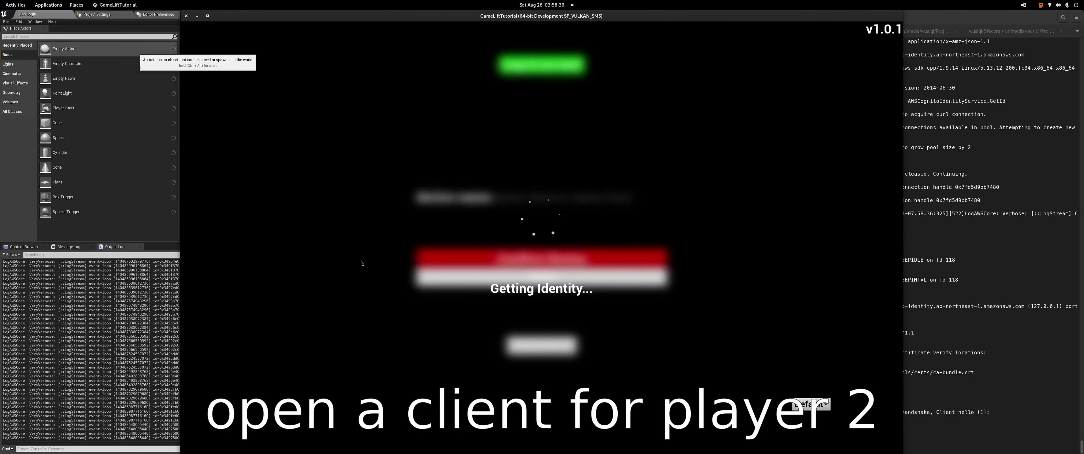
key("super")
- Edit the GameMatchmaking configuration's request timeout from 600 to 30 seconds and save it
left_click(253, 193)
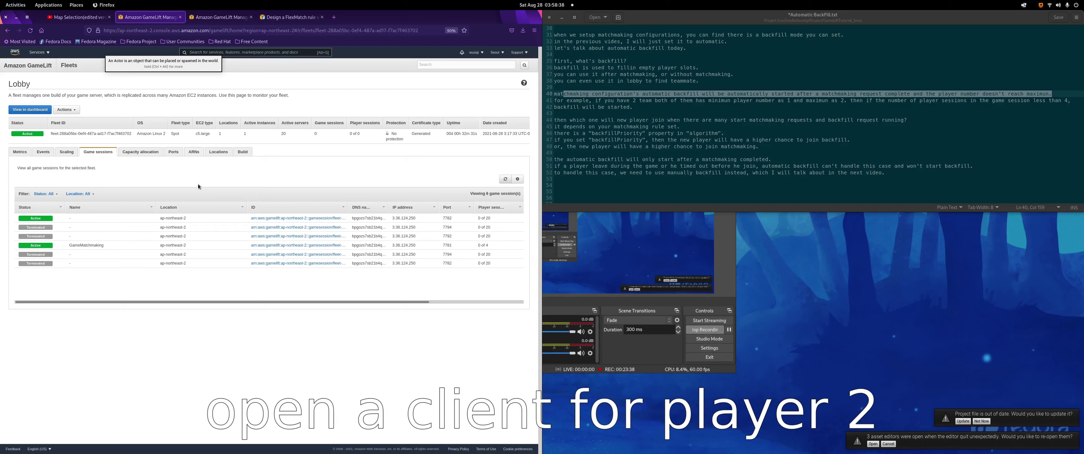
left_click(212, 19)
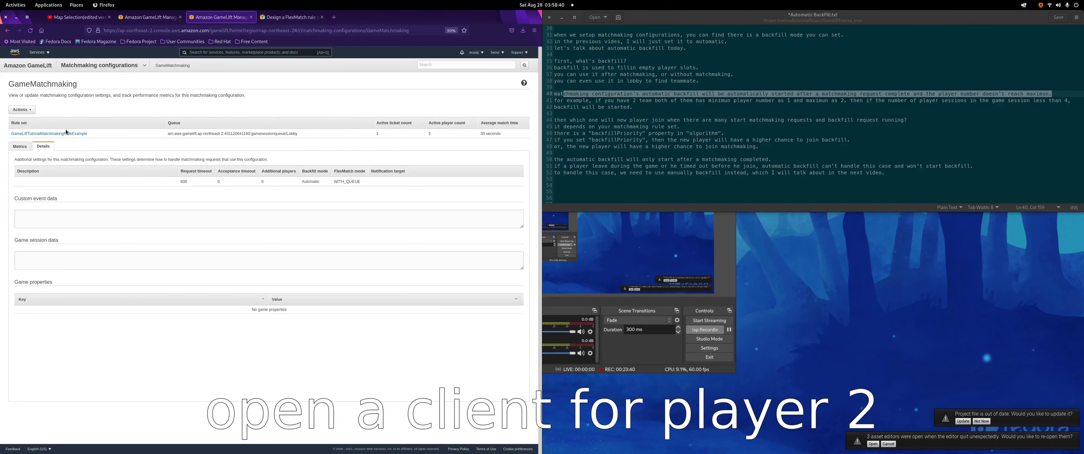
double_click(183, 182)
left_click(20, 109)
left_click(22, 120)
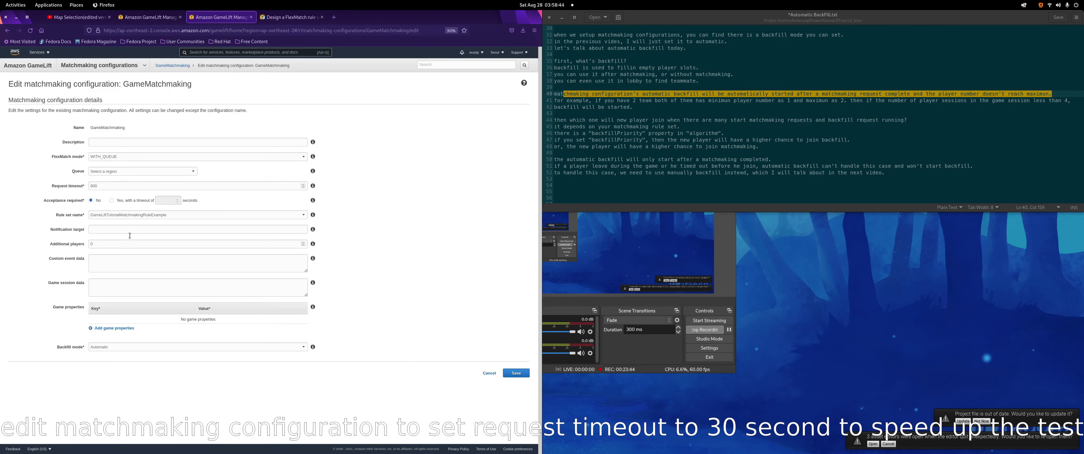
double_click(105, 188)
type("30")
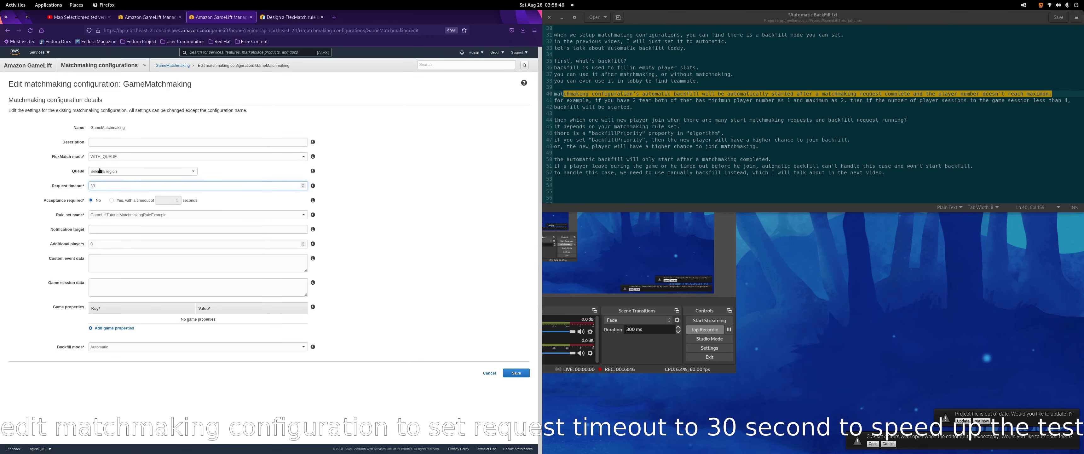
left_click(511, 373)
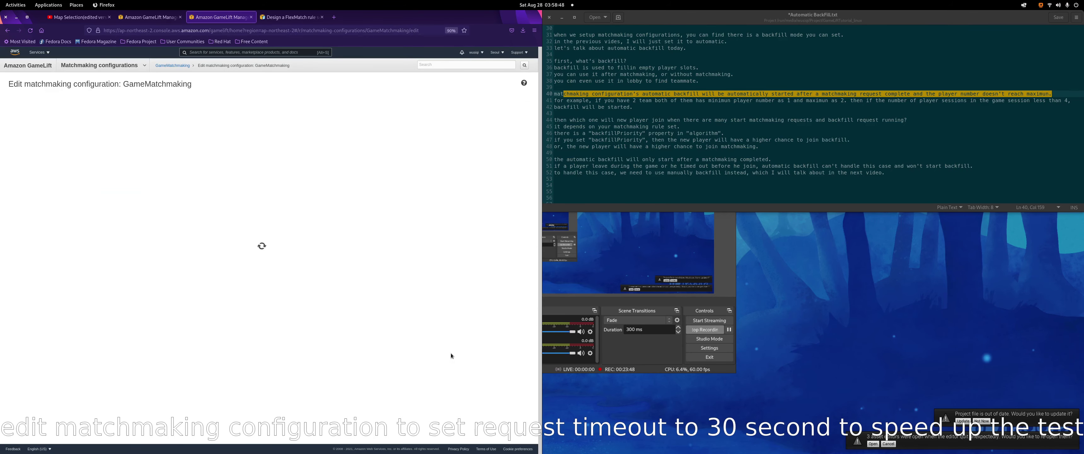
key("super")
- Start matchmaking in player 1's client with space and player 2's client with w
scroll(569, 217, "down", 1)
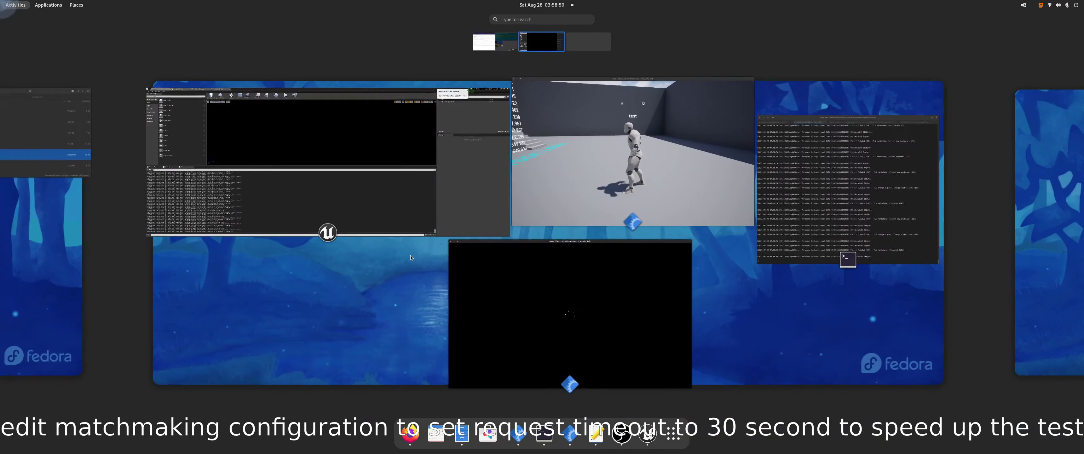
left_click(555, 314)
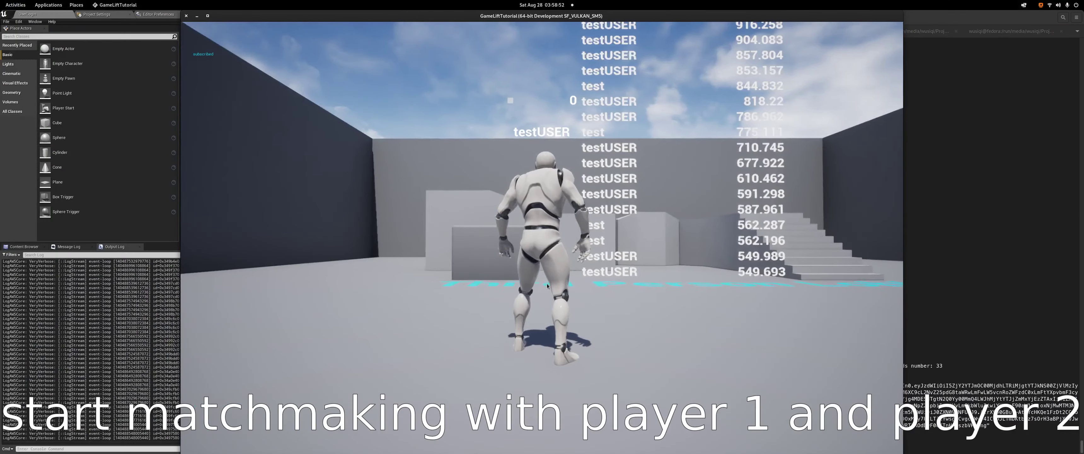
key("space")
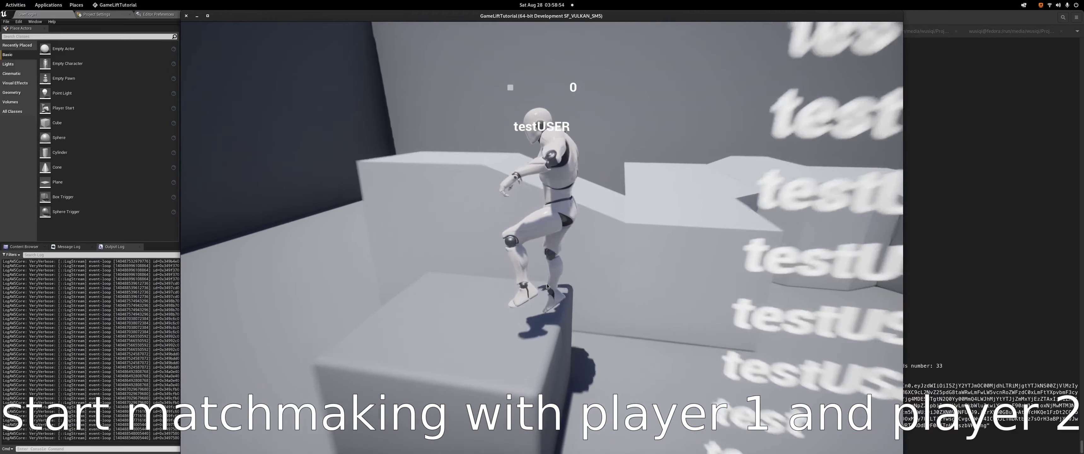
key("super")
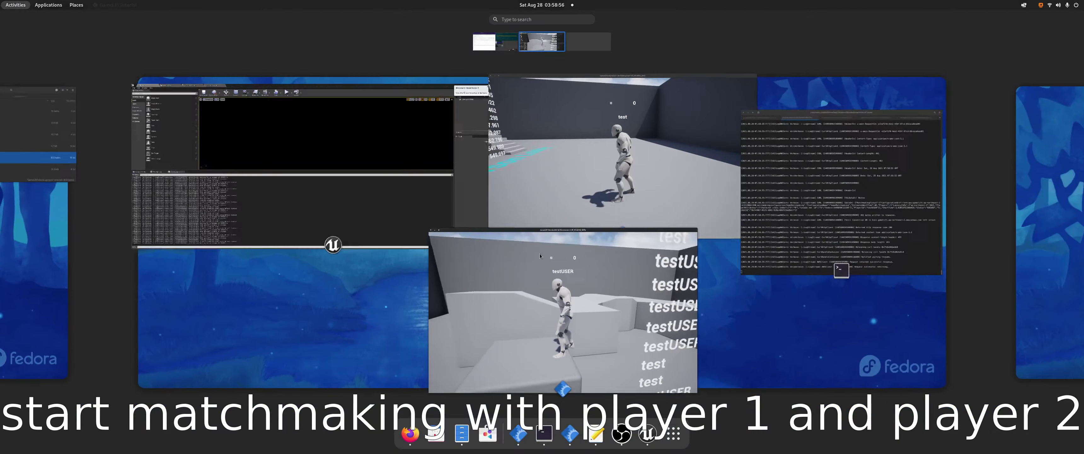
left_click(501, 214)
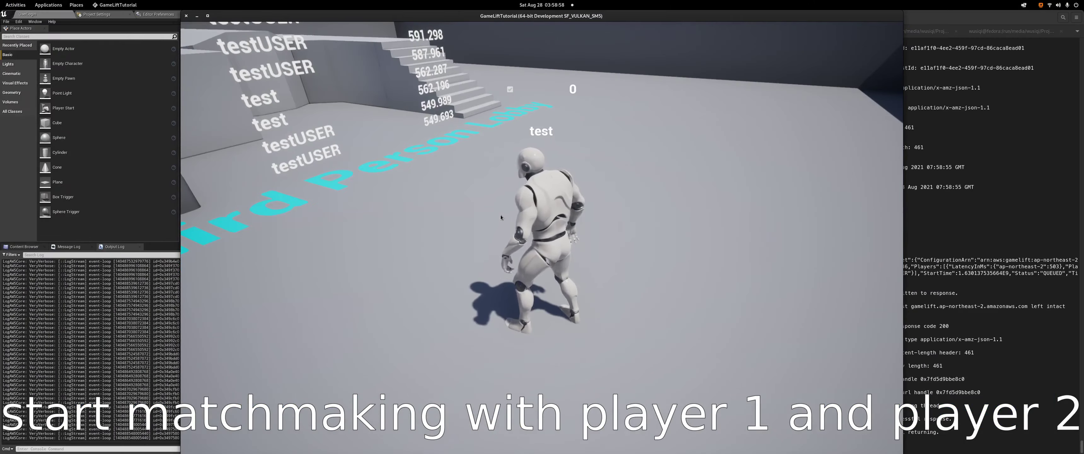
key("w")
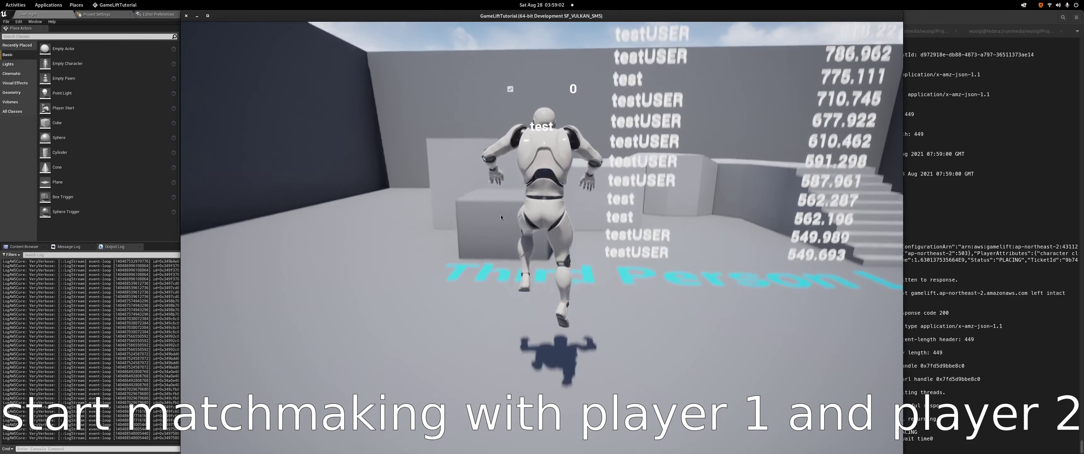
- Refresh the console's game sessions and open the new GameMatchmaking session showing two player sessions
key("super")
key("super")
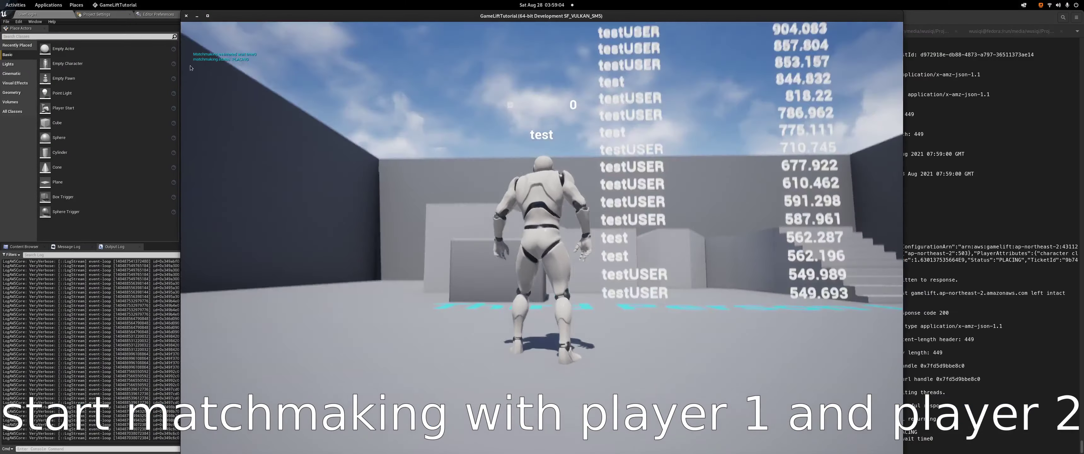
key("super")
key("super+Page_Up")
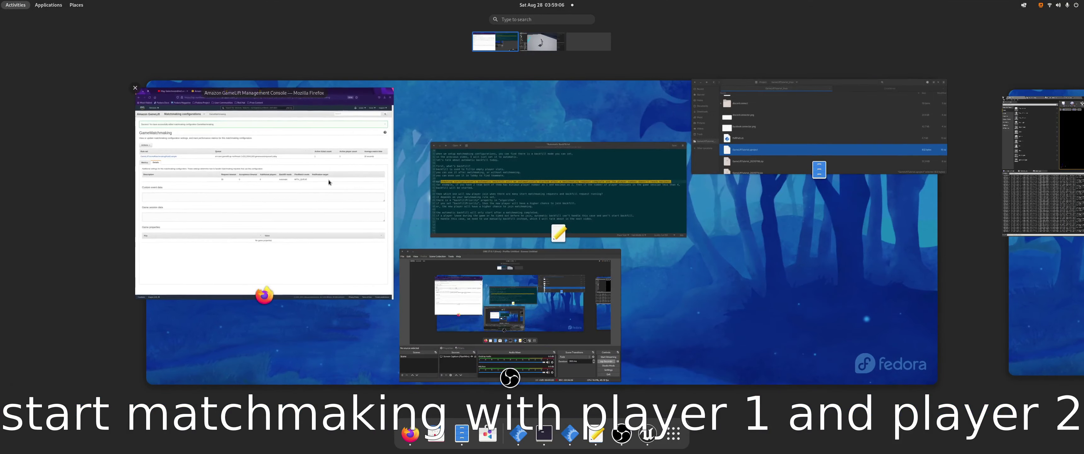
key("super")
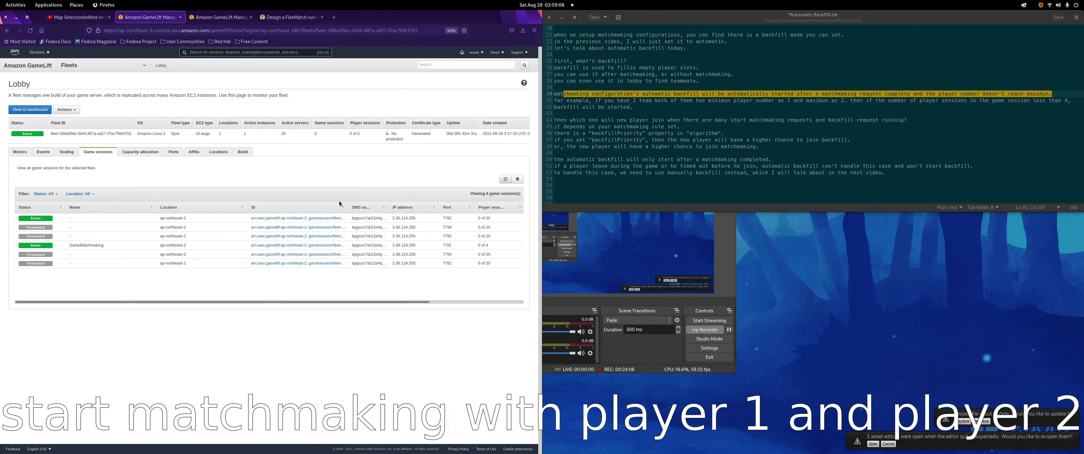
left_click(504, 179)
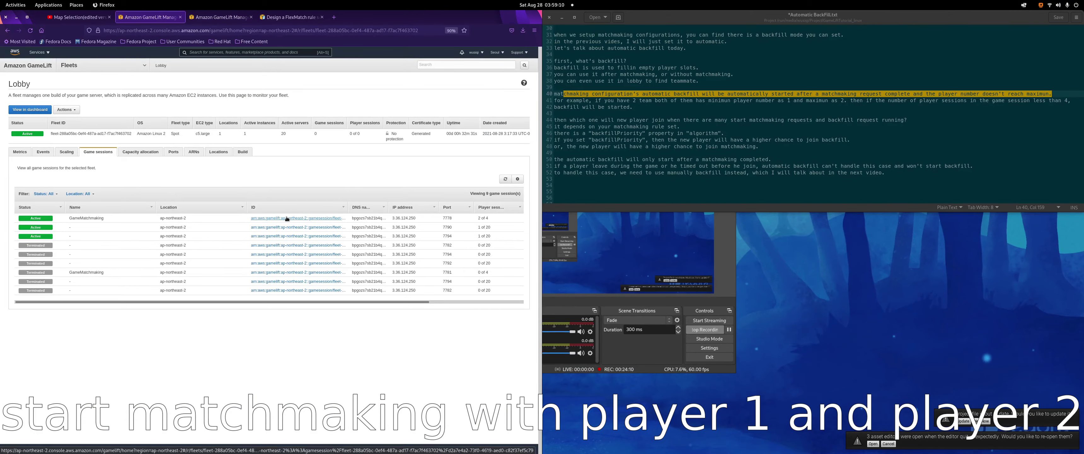
left_click(286, 218)
key("super")
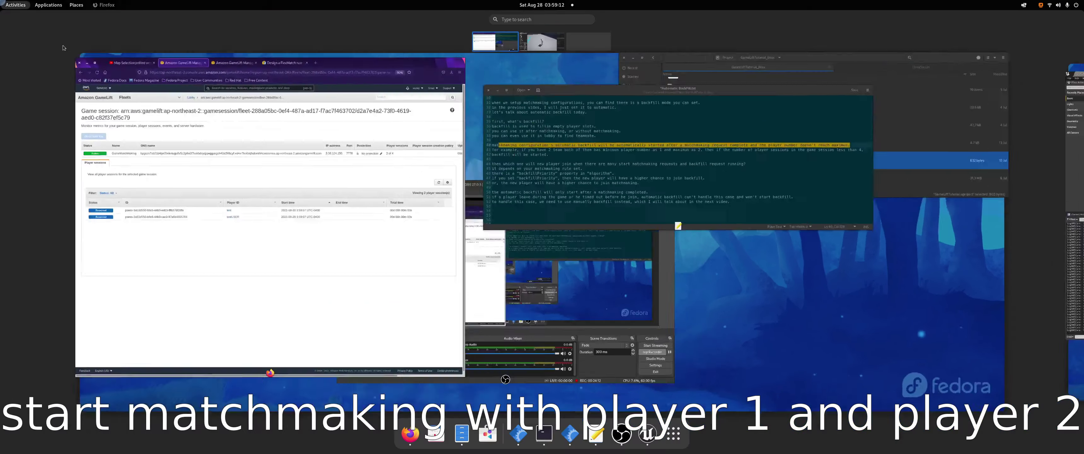
- Run player 1's and player 2's characters in turn to confirm they share one map
left_click(561, 212)
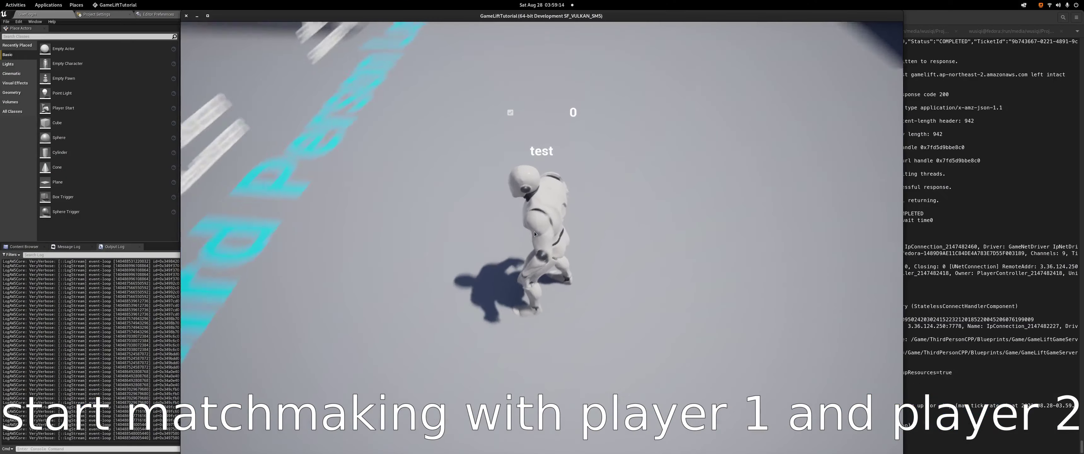
key("super")
left_click(594, 304)
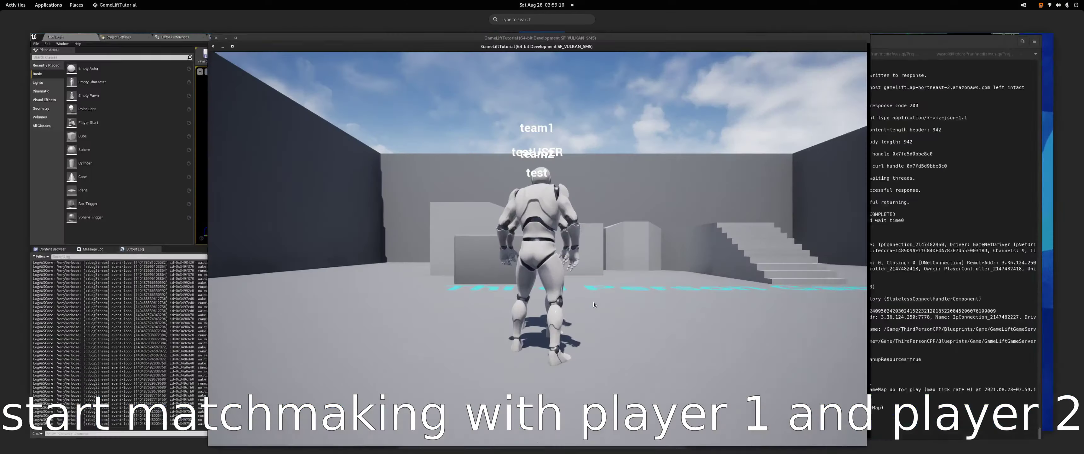
key("w")
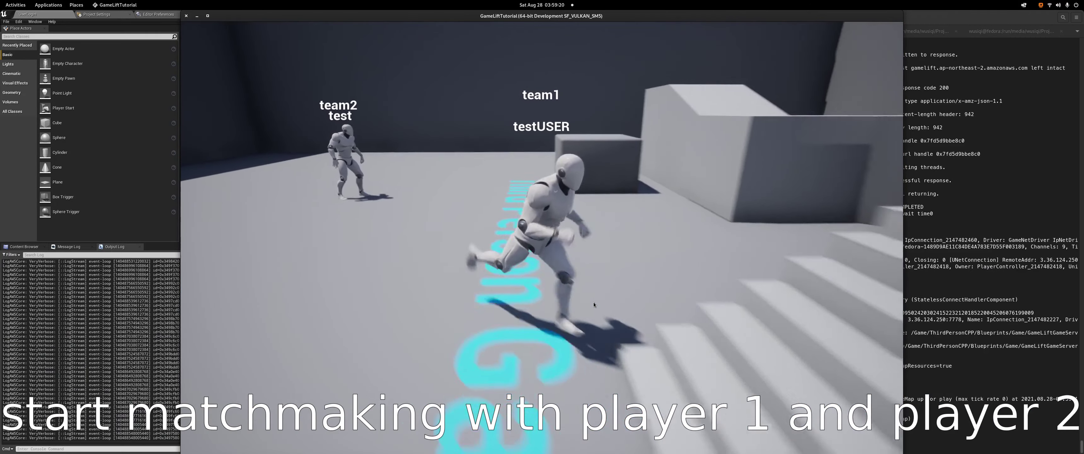
key("super")
left_click(649, 202)
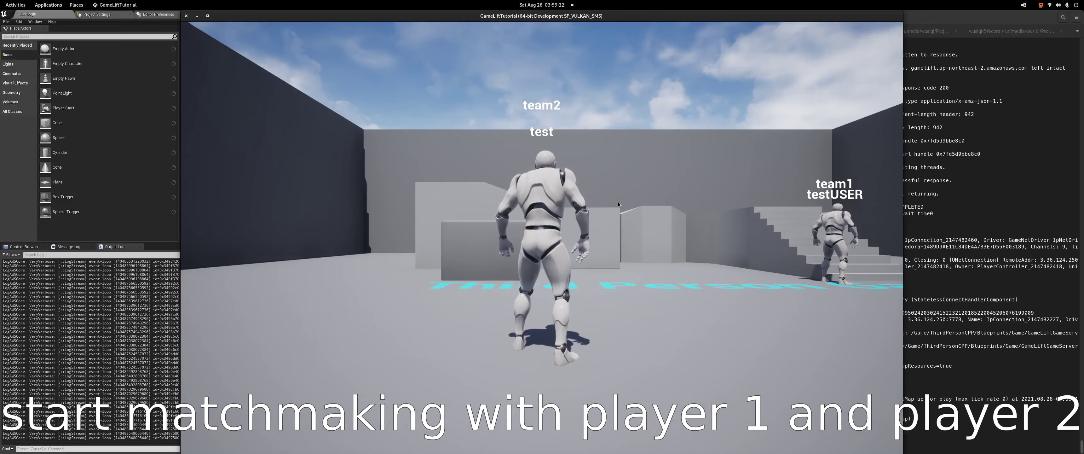
key("w")
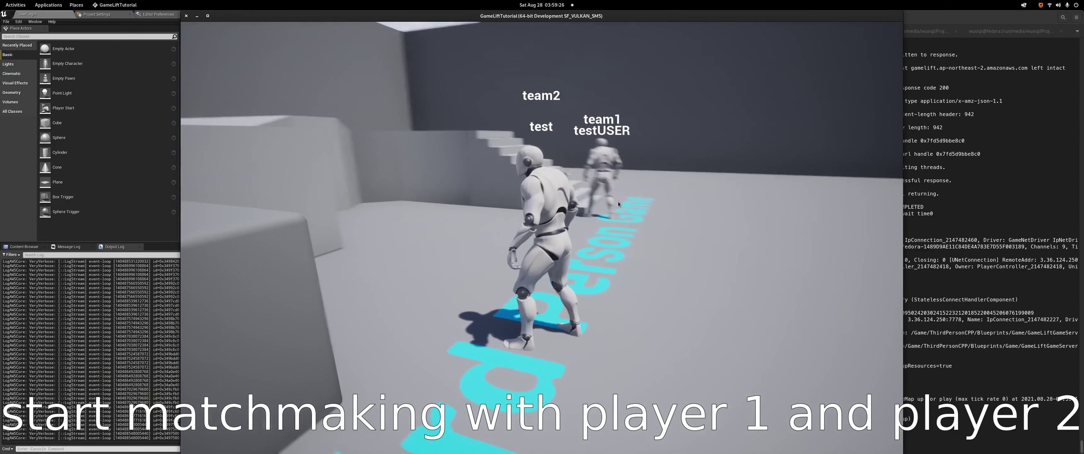
- Run the proxychains client command in the third terminal tab to launch player 3's client
key("super")
left_click(825, 133)
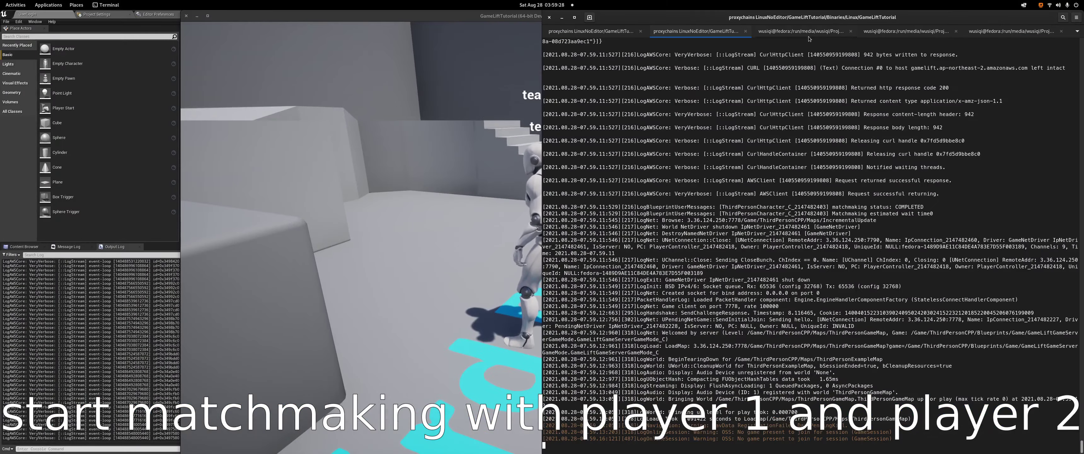
left_click(808, 37)
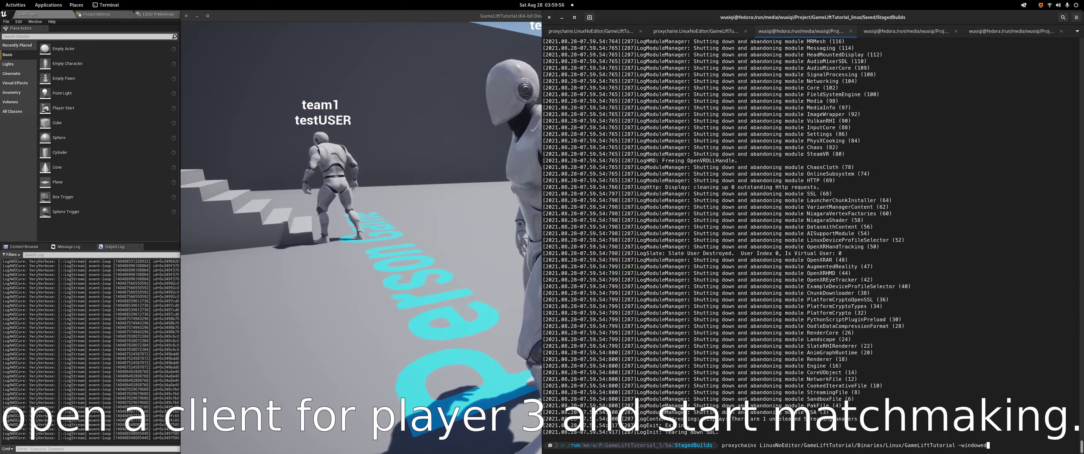
key("Return")
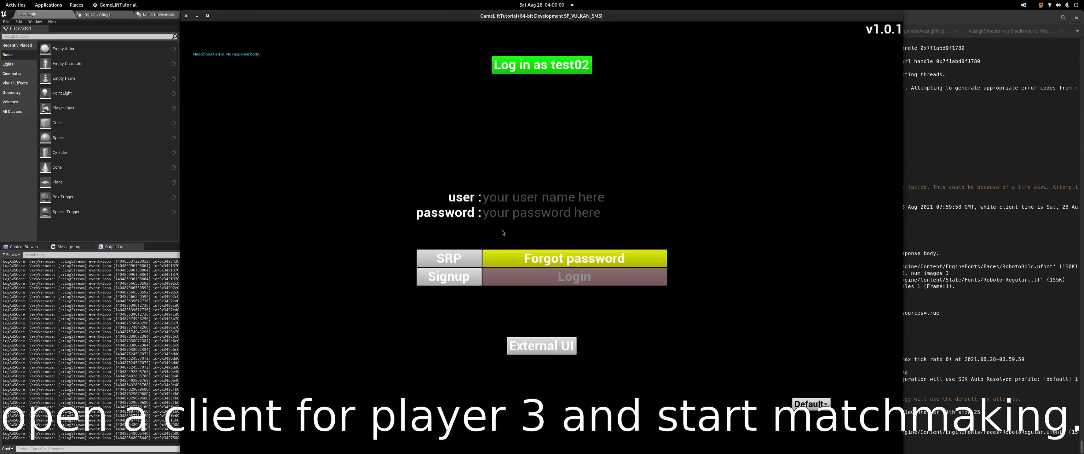
- Sign player 3 in through SRP with the user name and password, skipping device naming
left_click(453, 262)
type("test02")
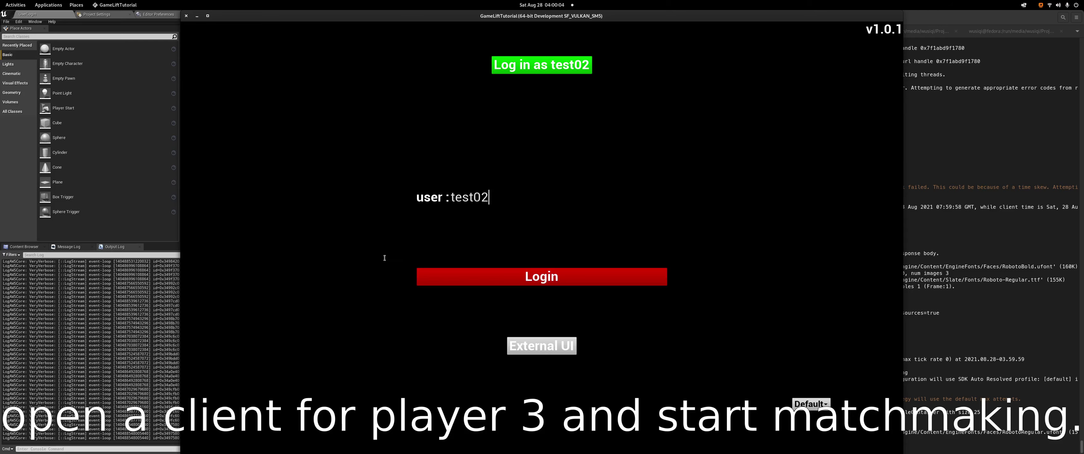
left_click(435, 281)
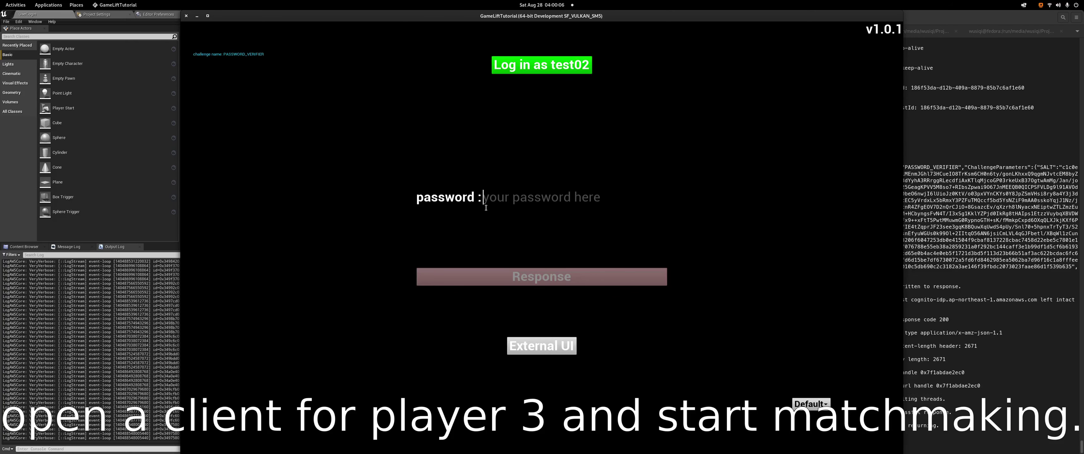
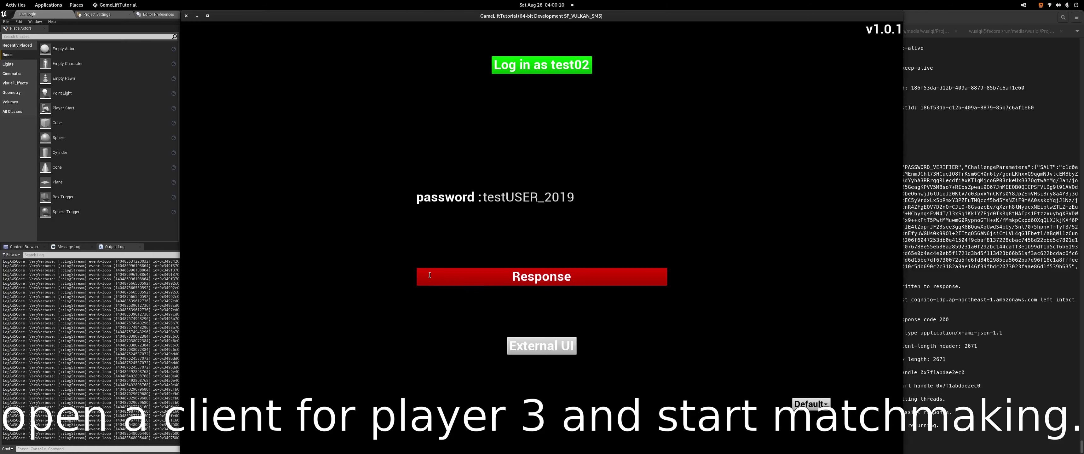
left_click(429, 275)
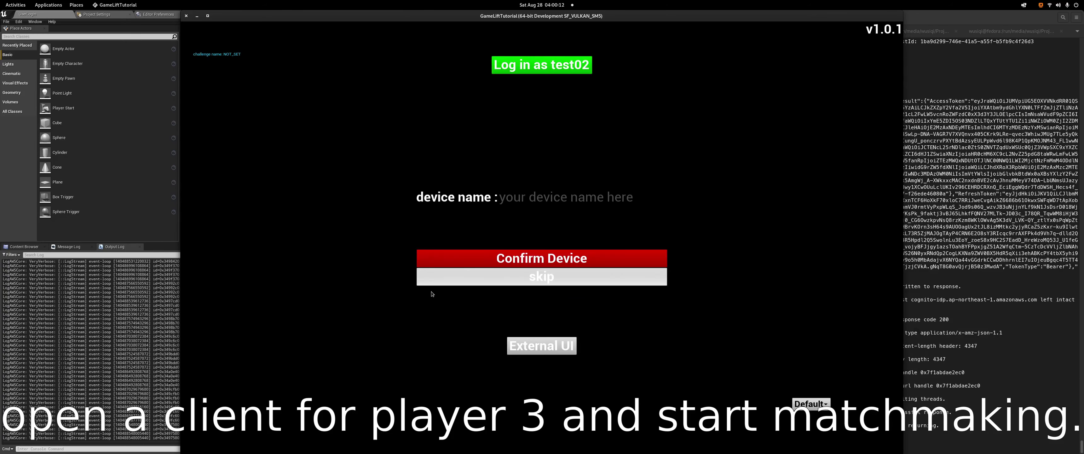
left_click(434, 285)
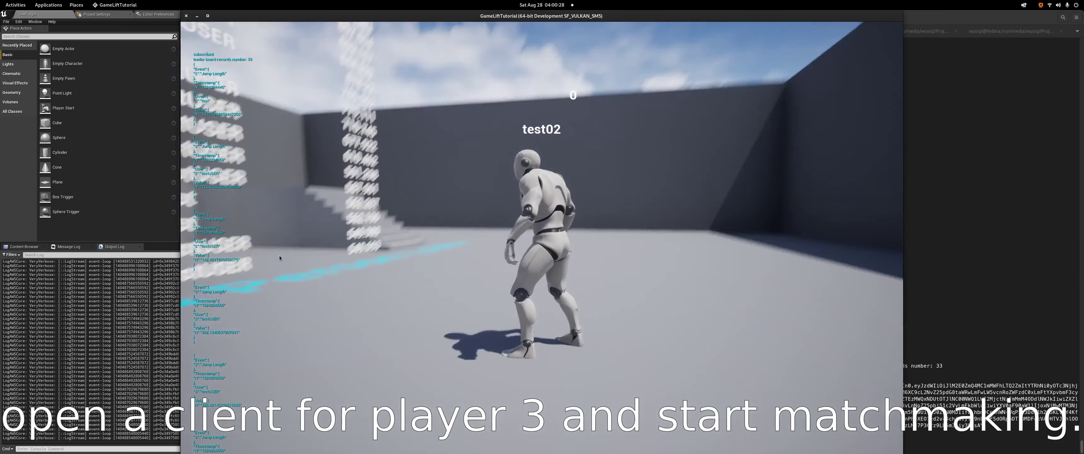
- Run and jump player 3's character until backfill puts it in the match on team1
key("space")
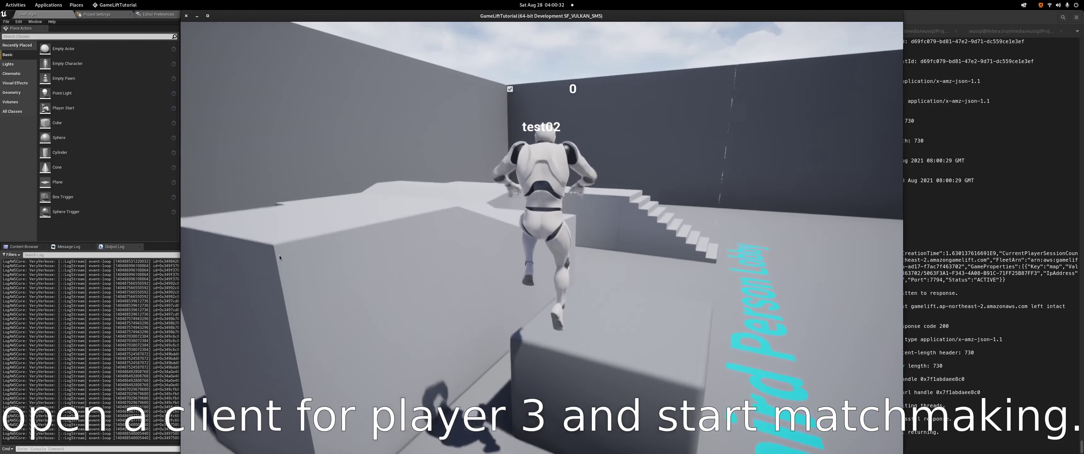
key("space")
key("space")
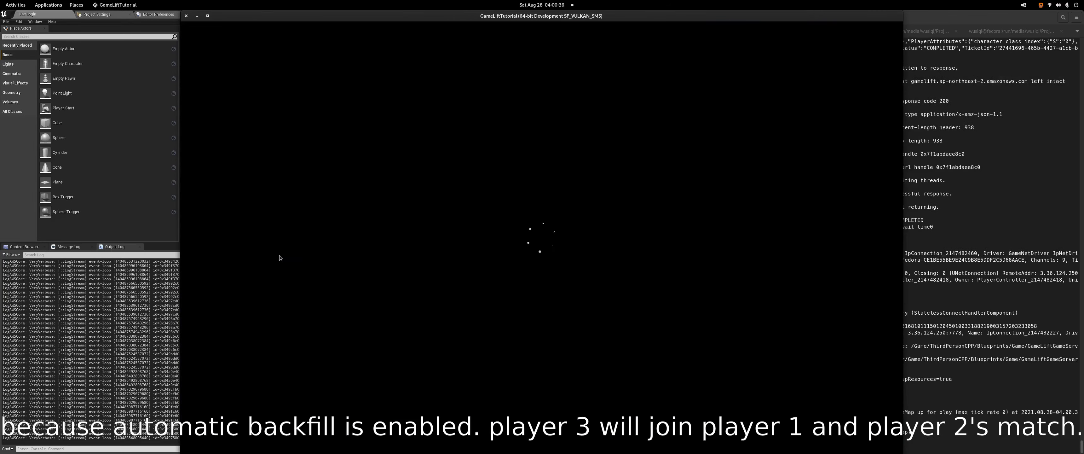
key("a")
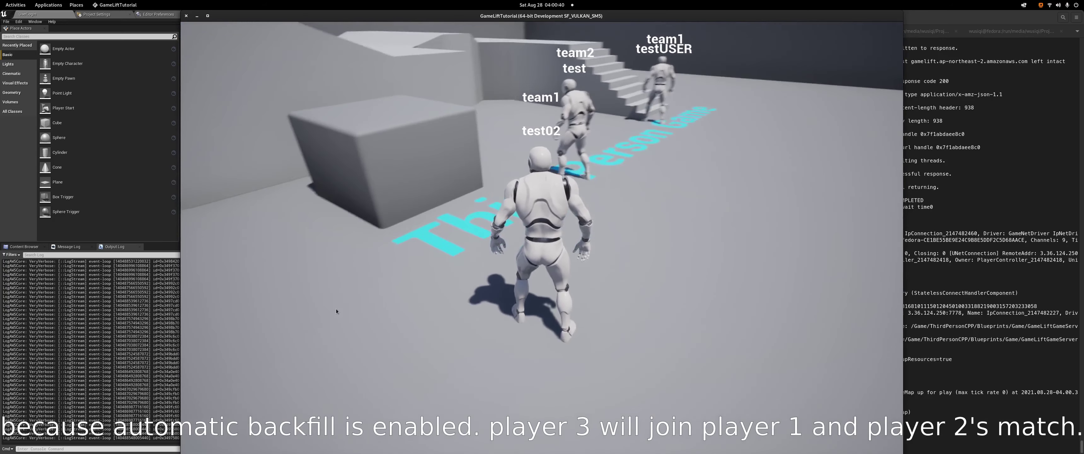
key("a")
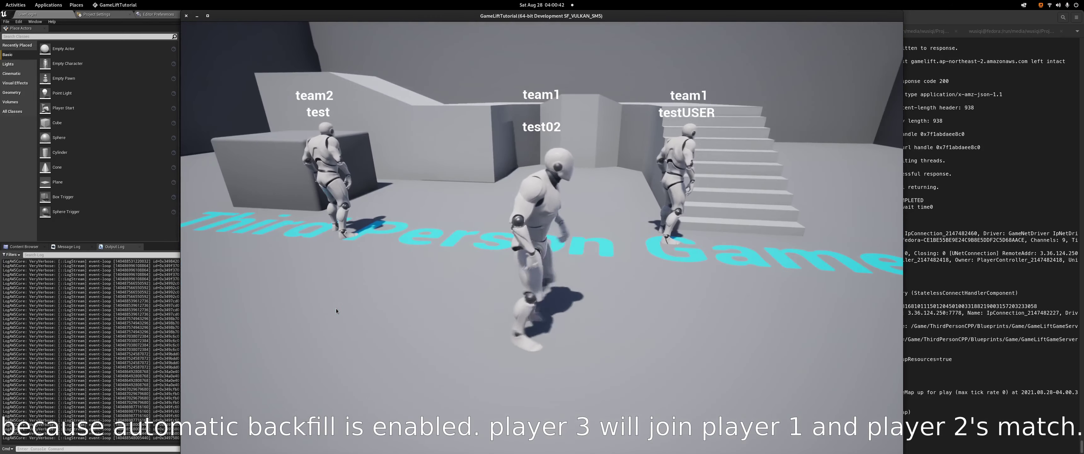
key("super")
- Visit the console-and-notes workspace, clear the notes selection, then return to the game workspace
left_click(21, 187)
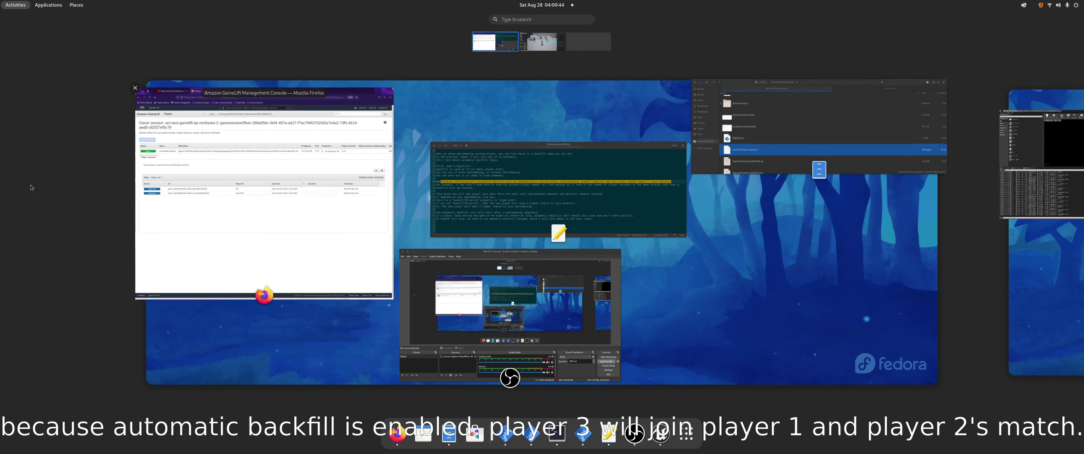
left_click(608, 190)
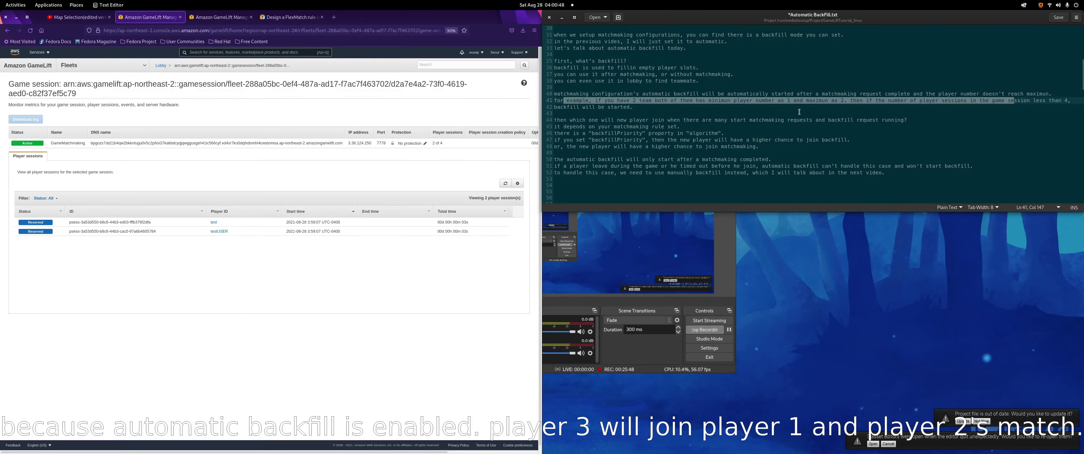
left_click(757, 114)
key("super+Page_Down")
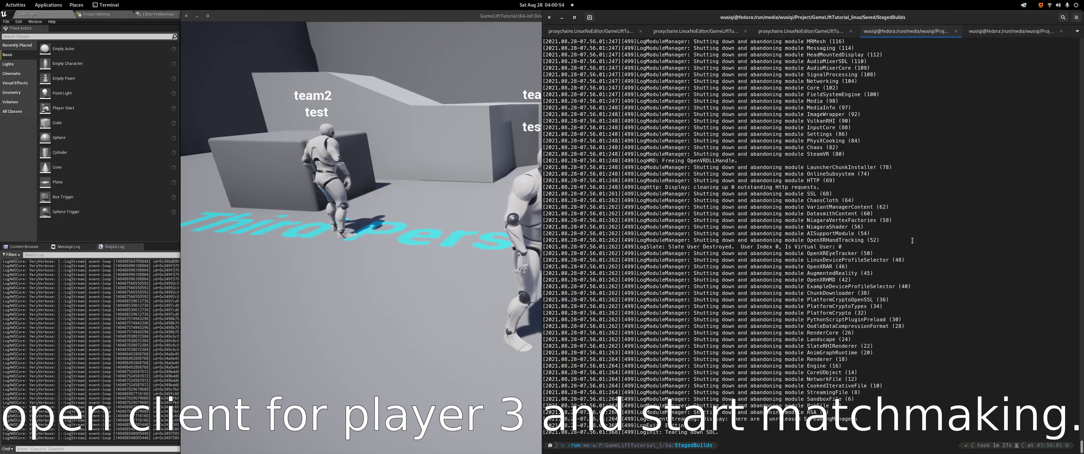
type("proxychains LinuxNoEditor/GameLiftTutorial/Binaries/Linux/GameLiftTutorial -windowed")
- Launch another windowed GameLiftTutorial client and choose SRP sign-in
key("Return")
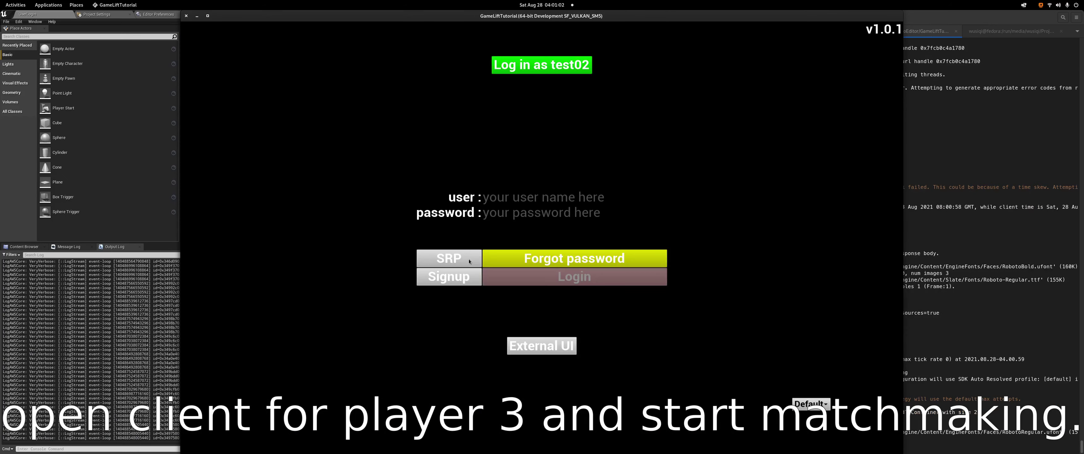
left_click(470, 263)
- Sign the new player in through SRP with user name and password, skipping device naming
left_click(482, 202)
type("testUSER03")
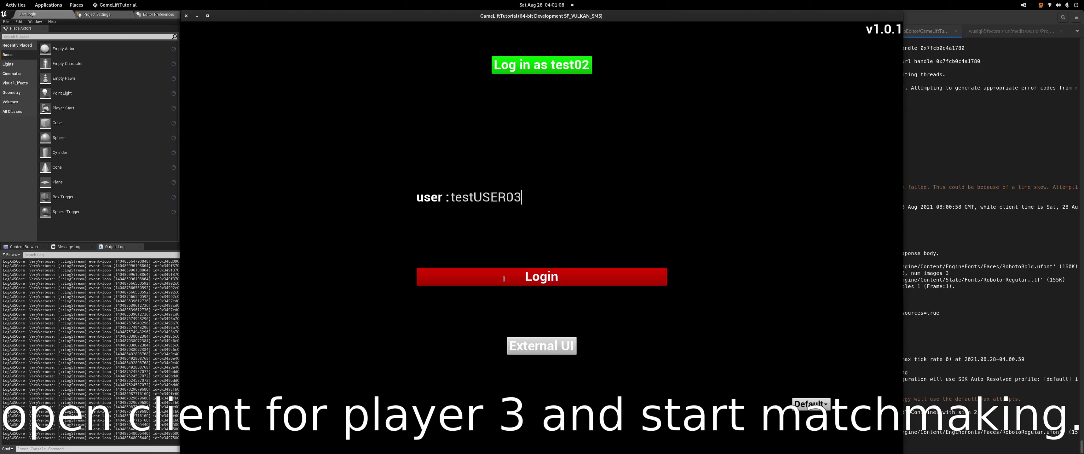
left_click(504, 279)
left_click(602, 282)
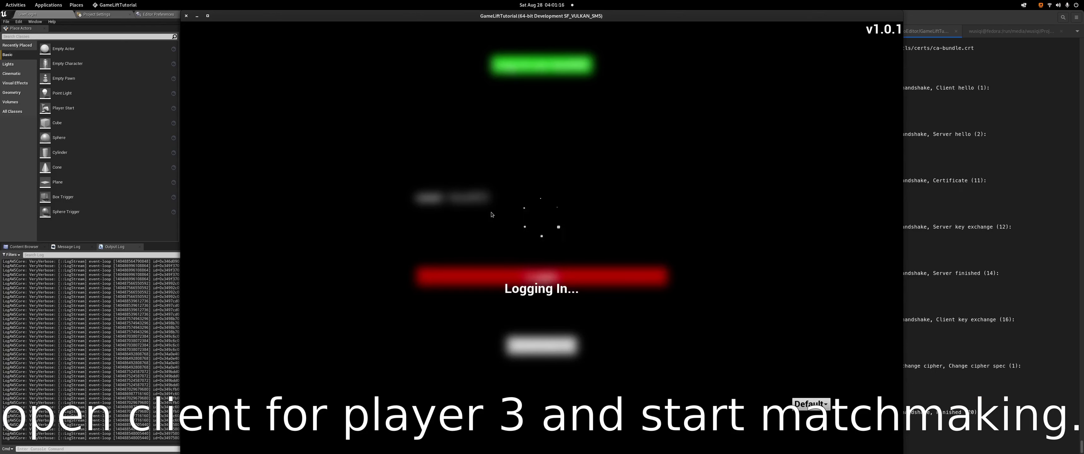
left_click(509, 204)
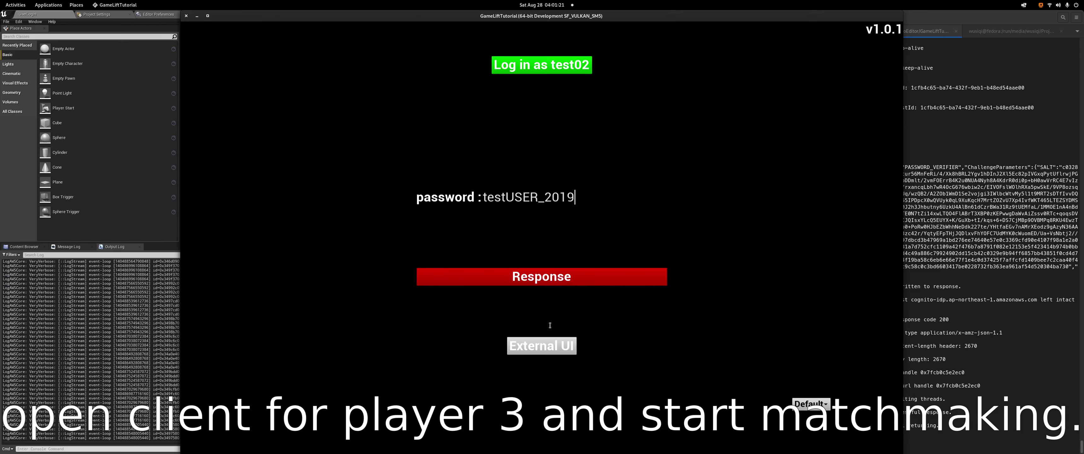
left_click(547, 277)
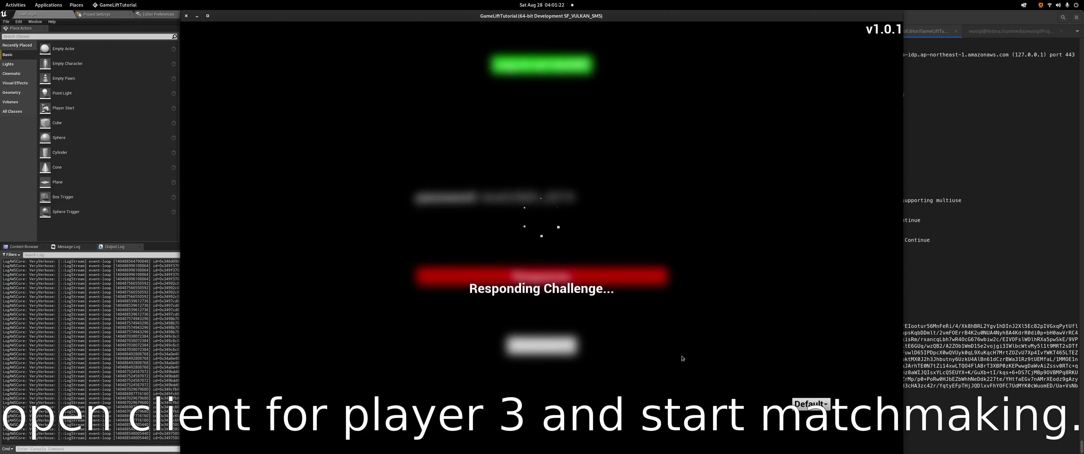
left_click(546, 284)
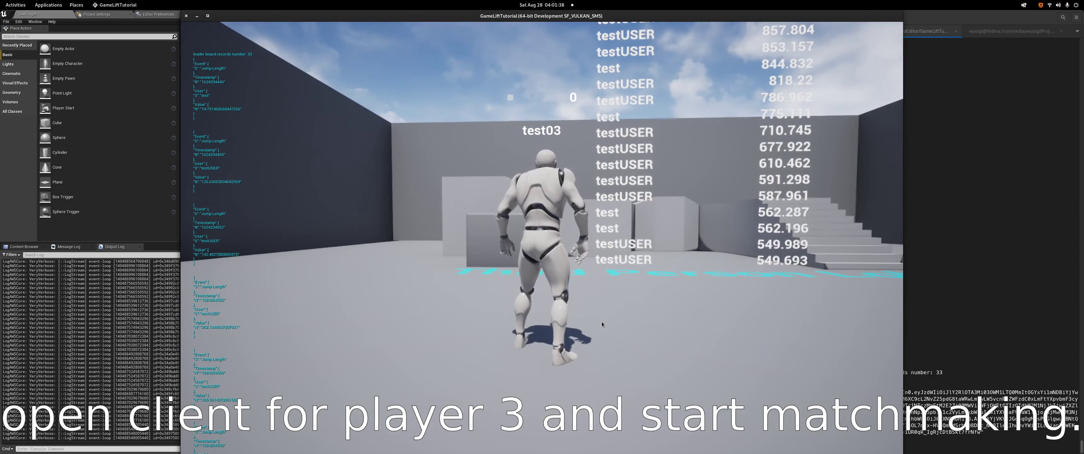
- Run the fourth character until matchmaking shows COMPLETED, then turn the camera toward the other players
key("w")
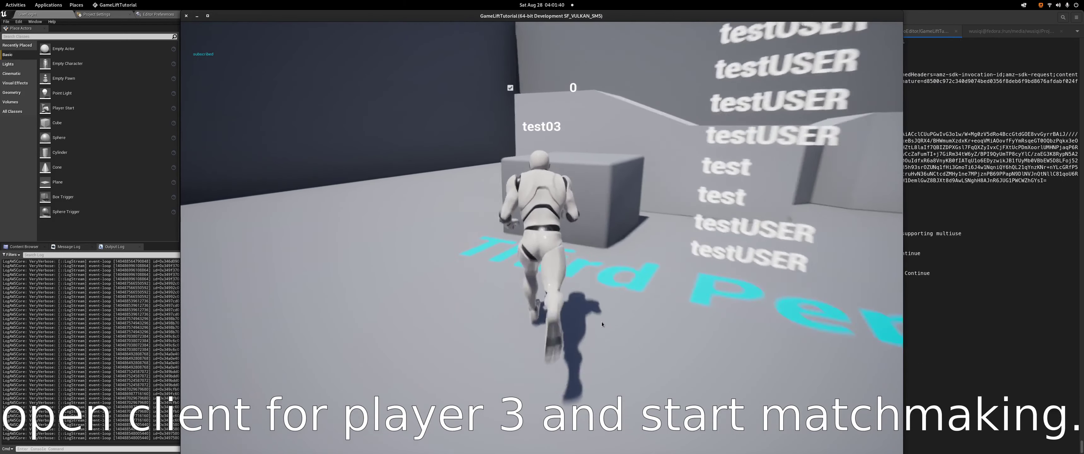
key("space")
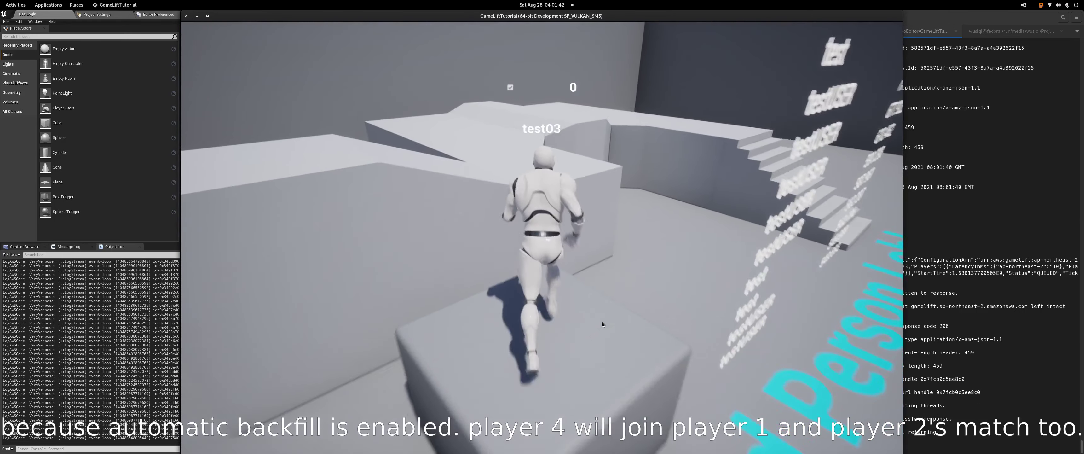
key("space")
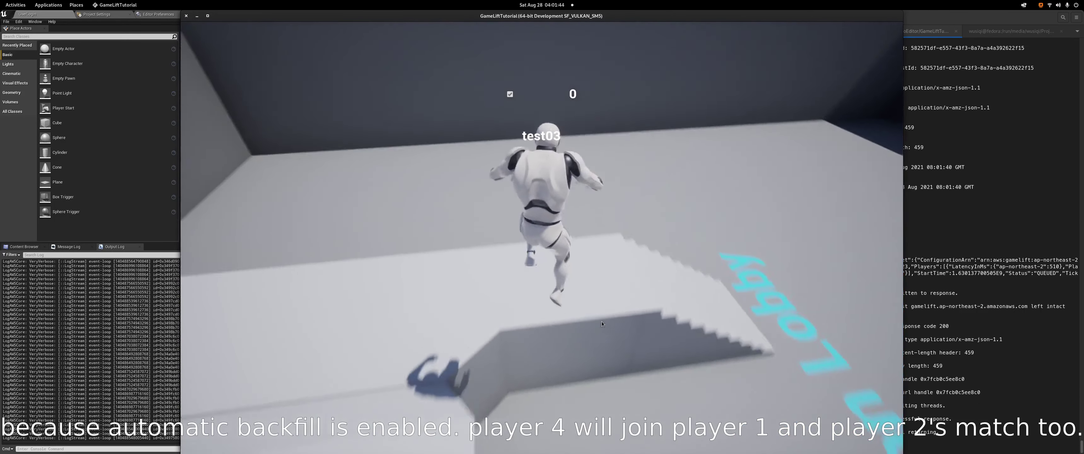
key("w")
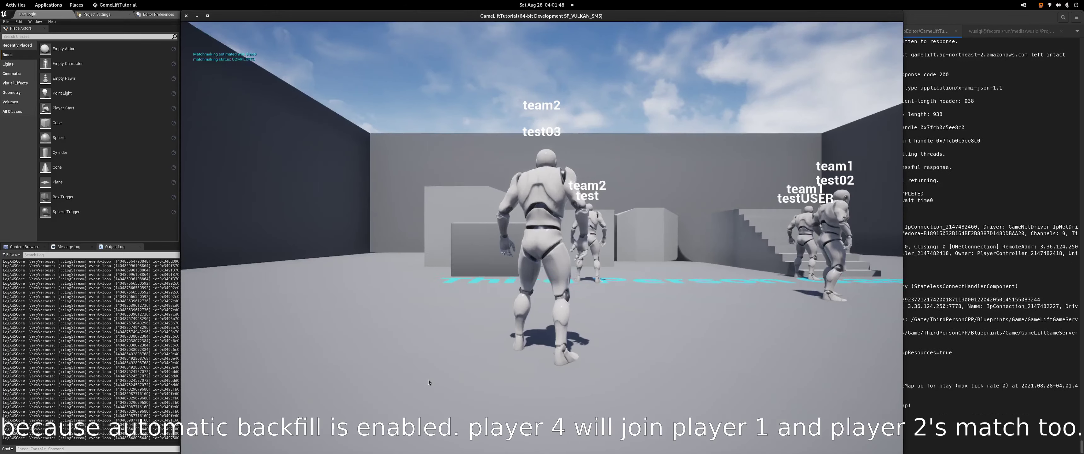
key("w")
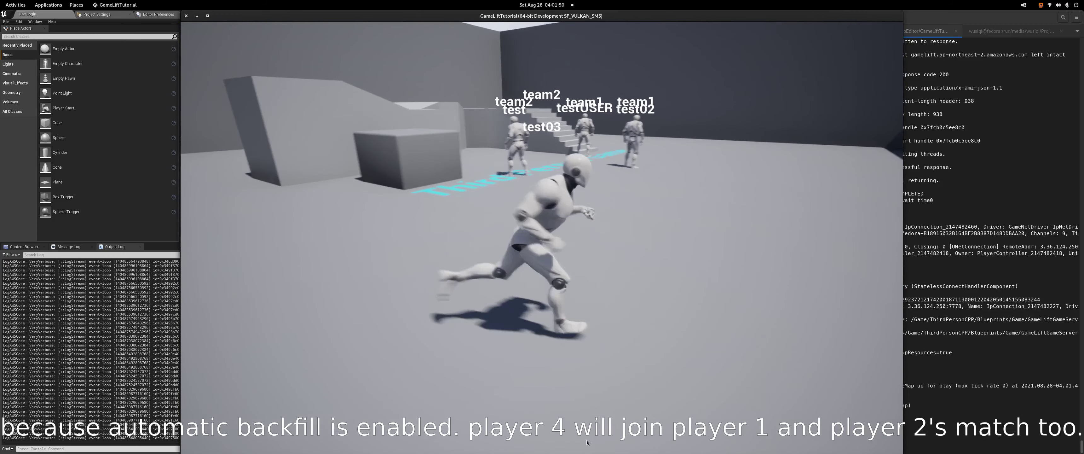
key("w")
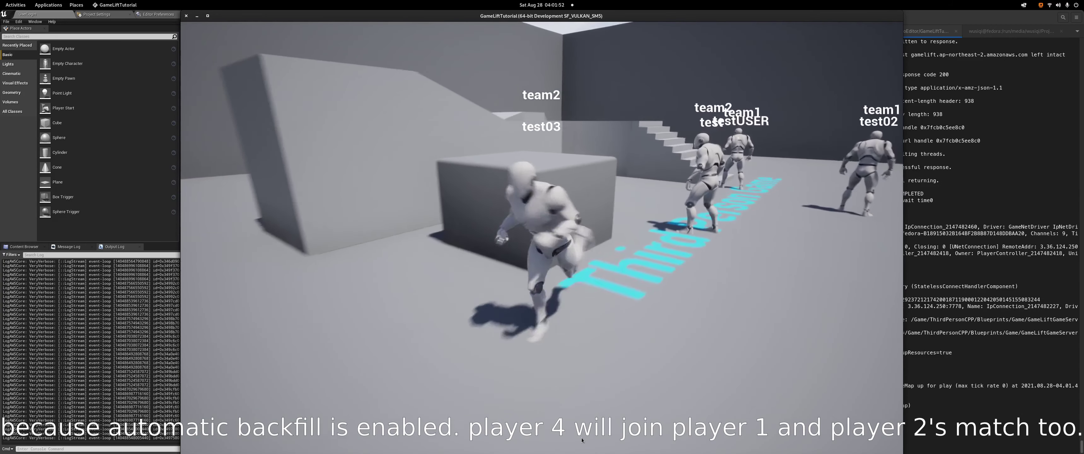
key("w")
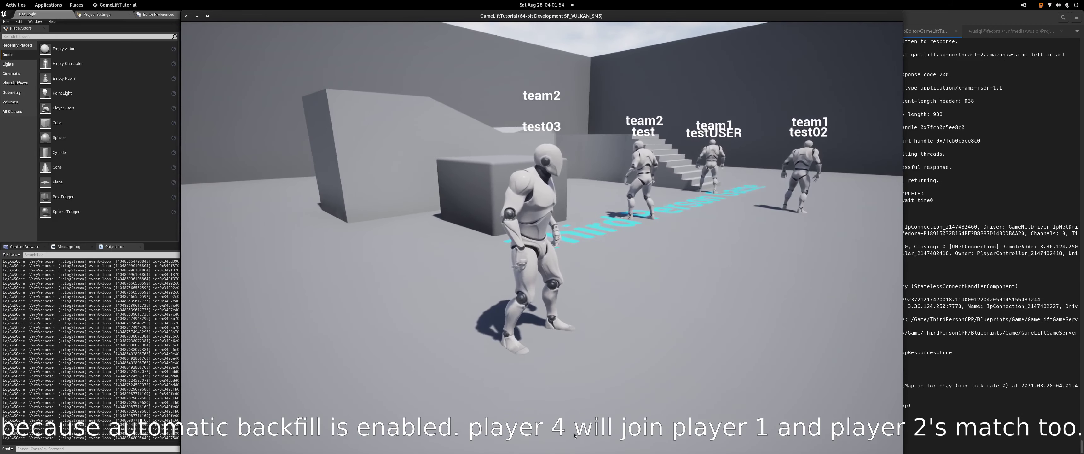
left_click_drag(573, 435, 586, 436)
key("super")
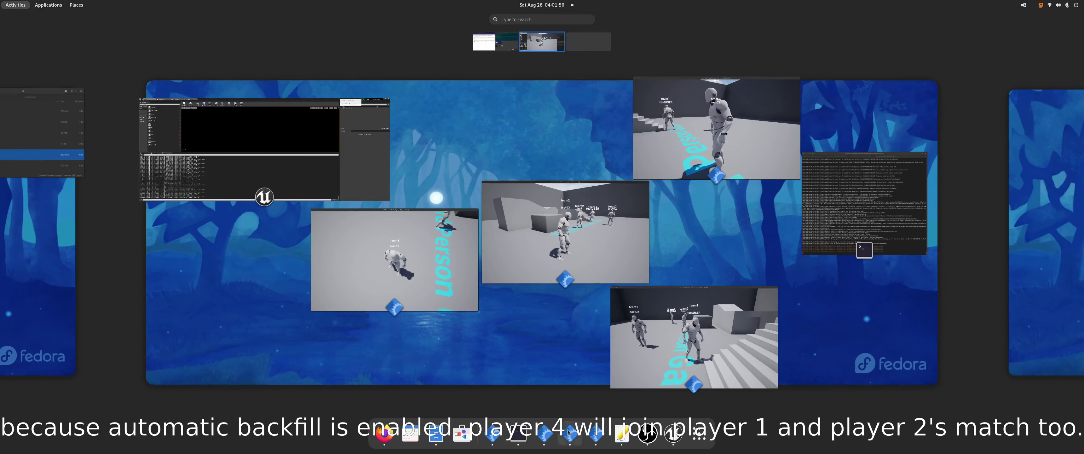
left_click(49, 195)
left_click(572, 129)
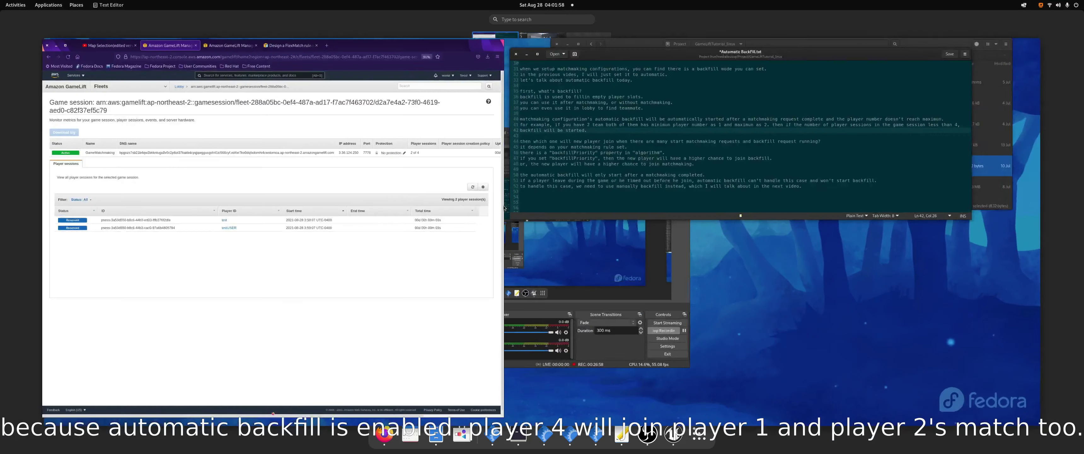
left_click_drag(558, 119, 588, 120)
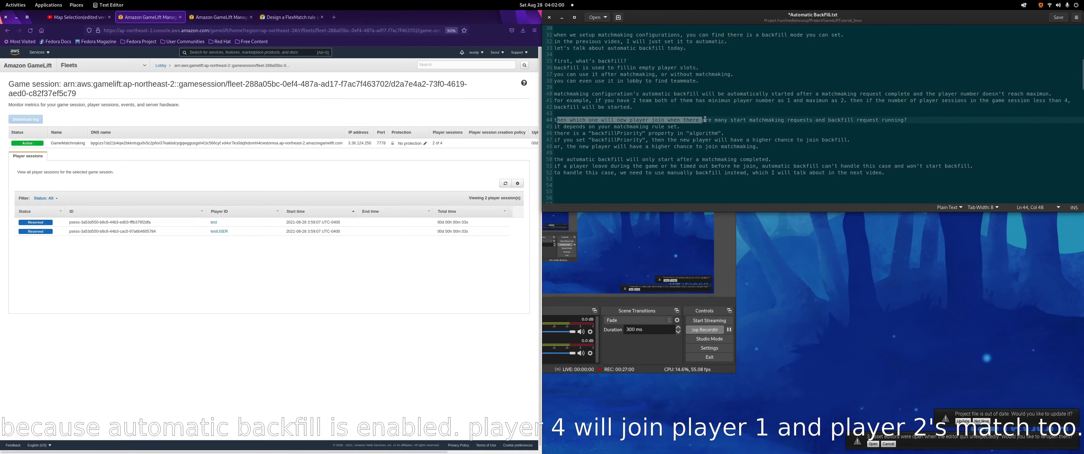
left_click_drag(856, 121, 883, 141)
left_click(557, 159)
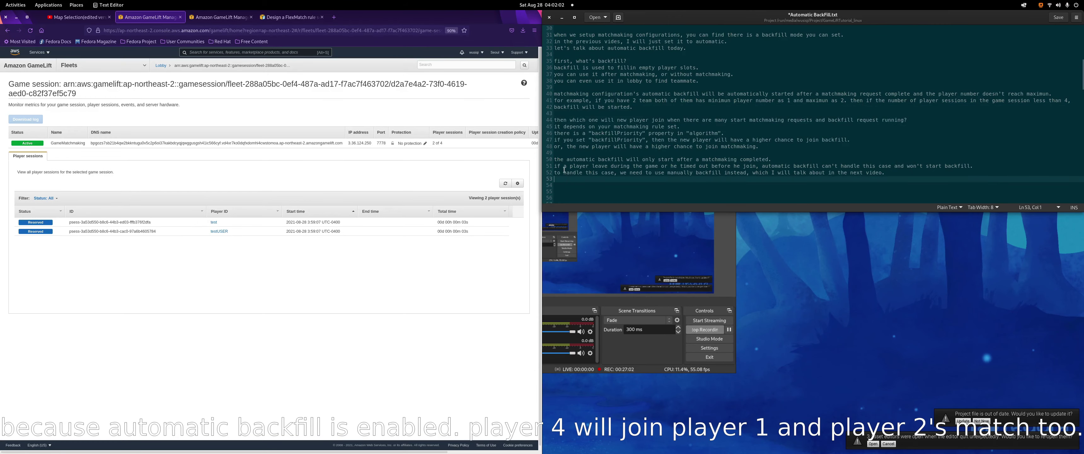
left_click_drag(557, 160, 618, 159)
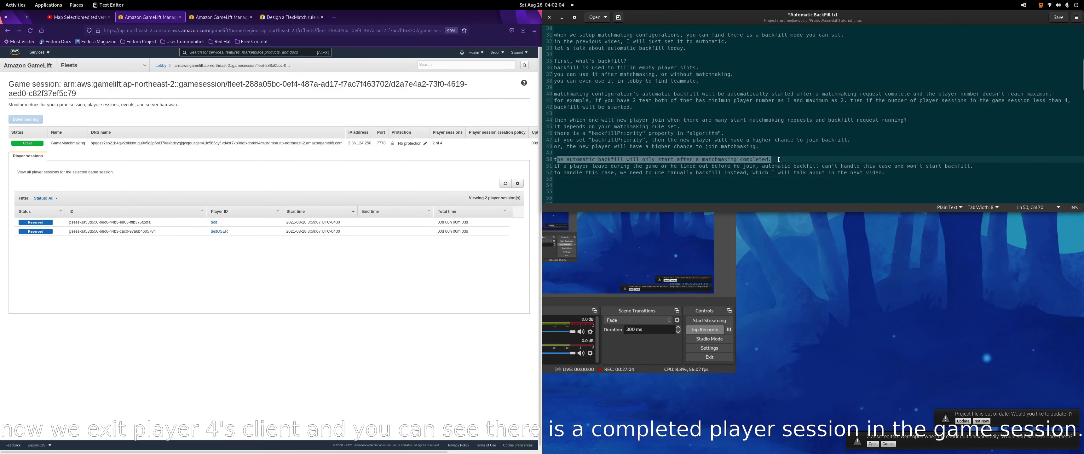
left_click_drag(778, 160, 813, 166)
left_click_drag(911, 165, 937, 173)
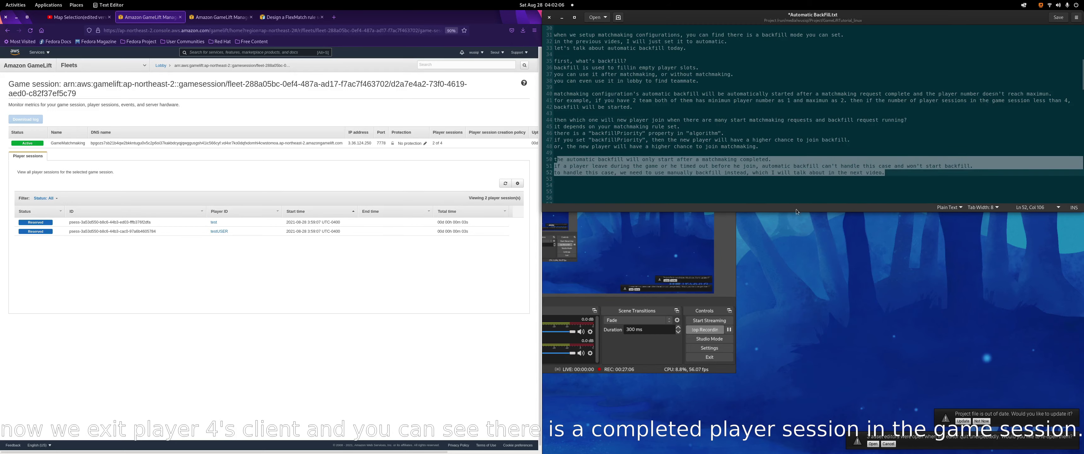
mouse_move(2, 2)
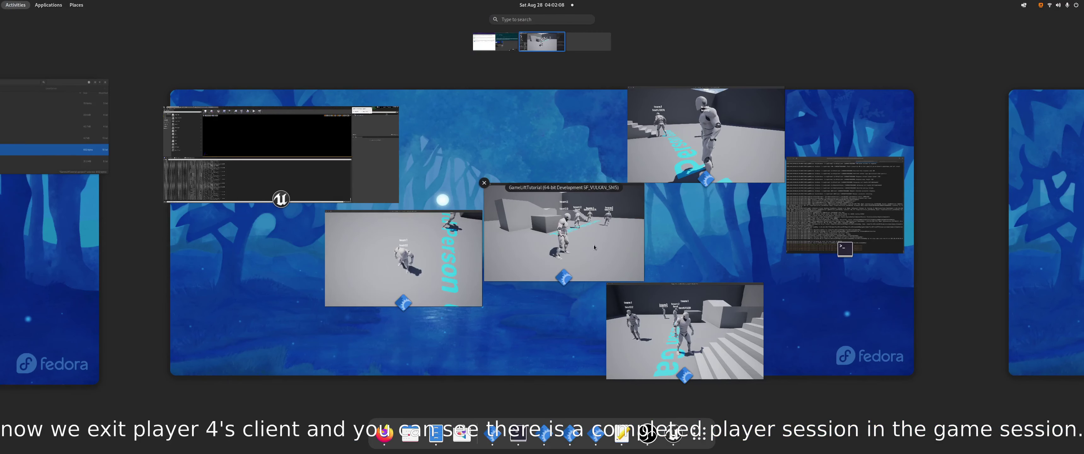
- Quit the test player's client with the in-game console 'exit' command, then bring up the browser
left_click(600, 249)
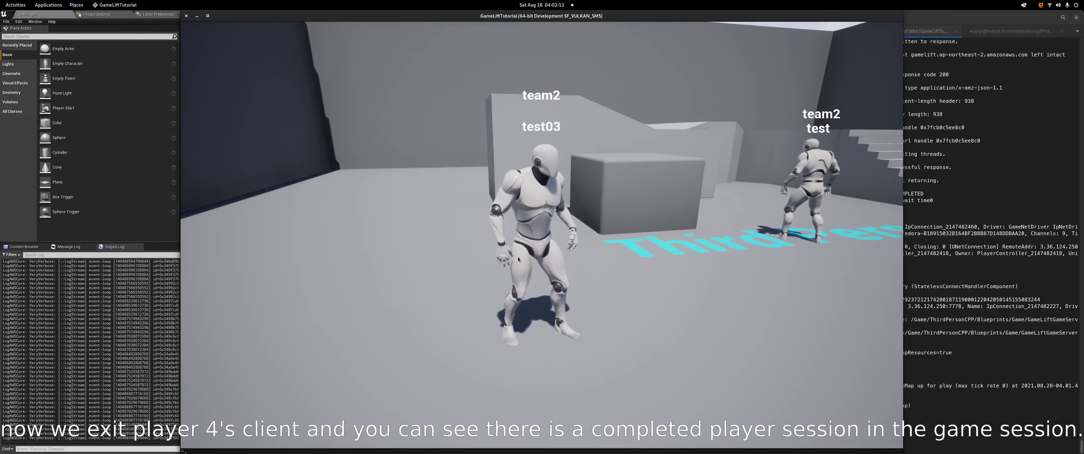
key("grave")
key("grave")
type("exit")
key("Return")
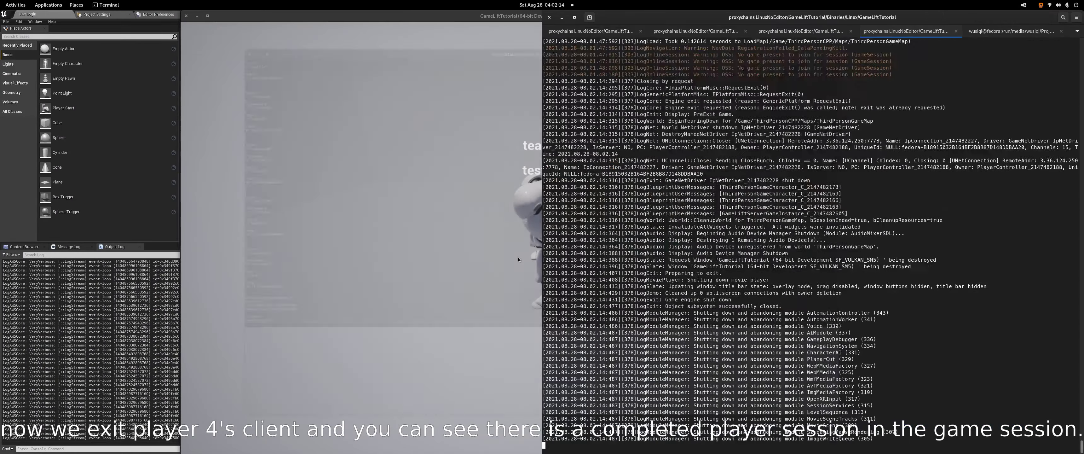
key("super")
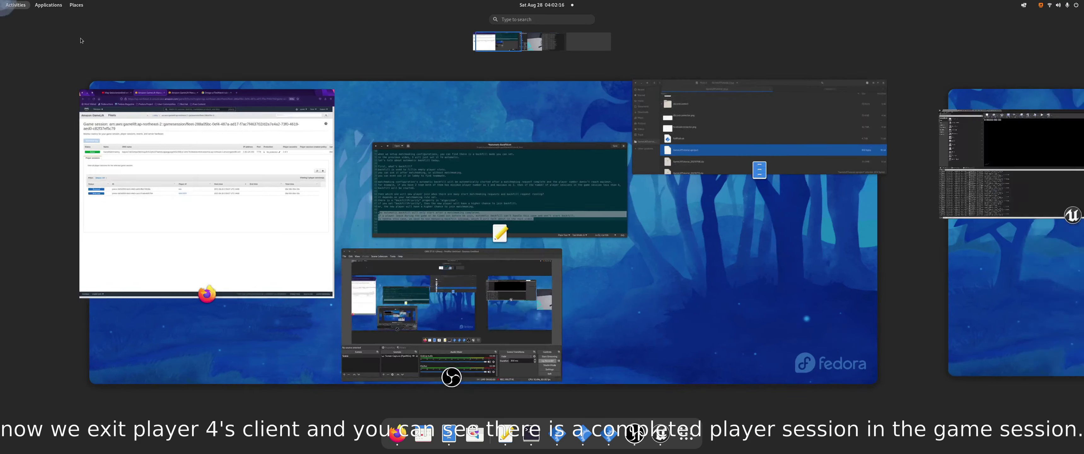
left_click(189, 126)
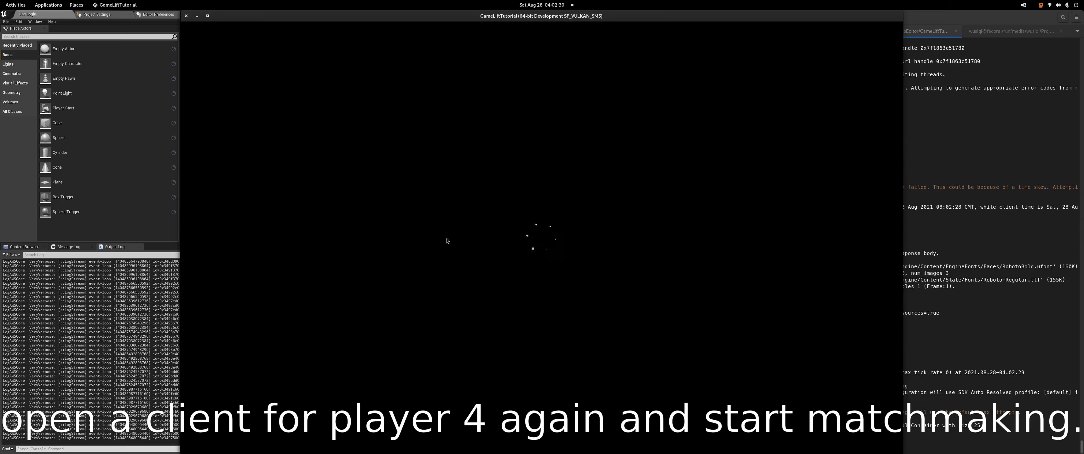
- Sign the test player back in through SRP with user name and password, skipping device naming
left_click(450, 260)
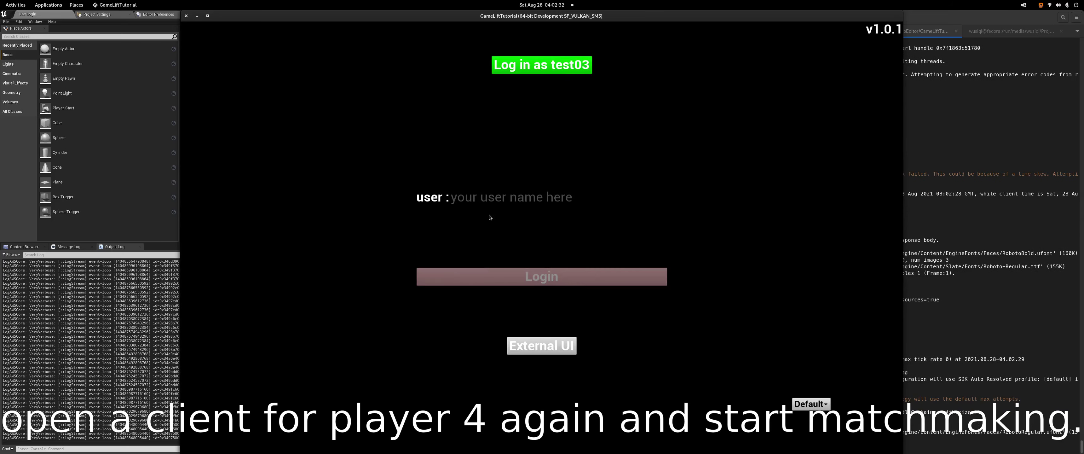
left_click(511, 191)
type("test03")
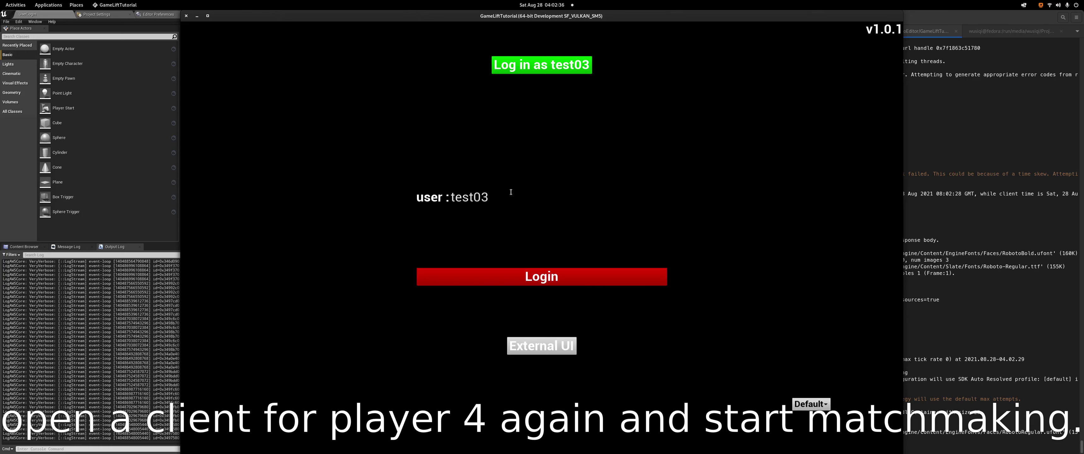
left_click(490, 273)
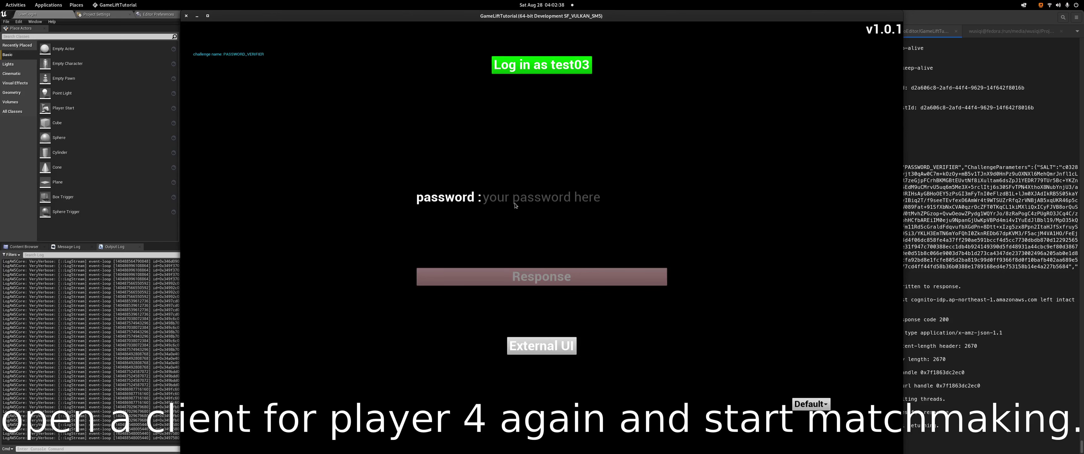
left_click(515, 203)
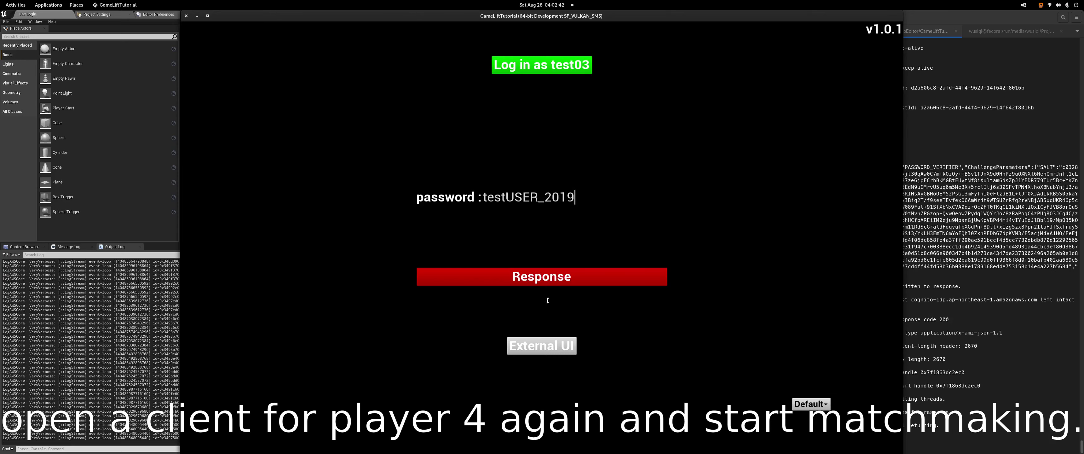
left_click(546, 279)
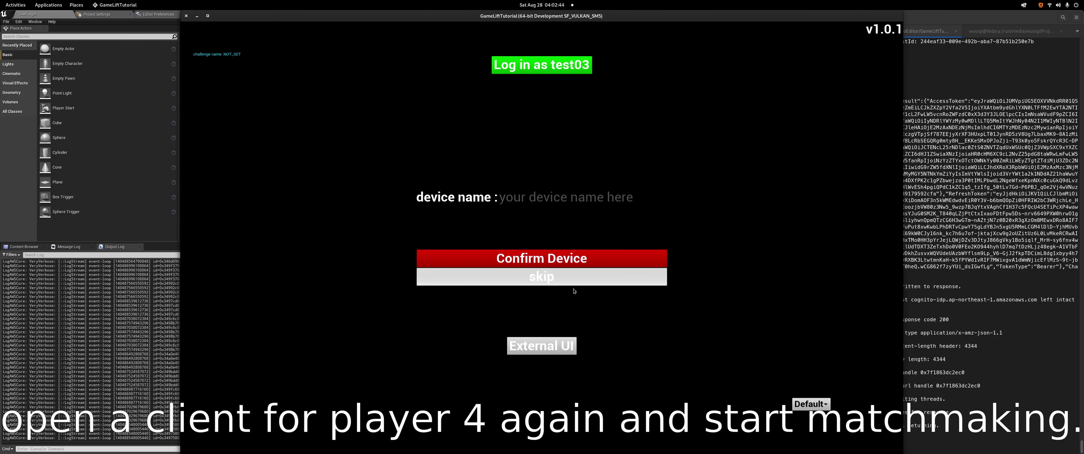
left_click(572, 283)
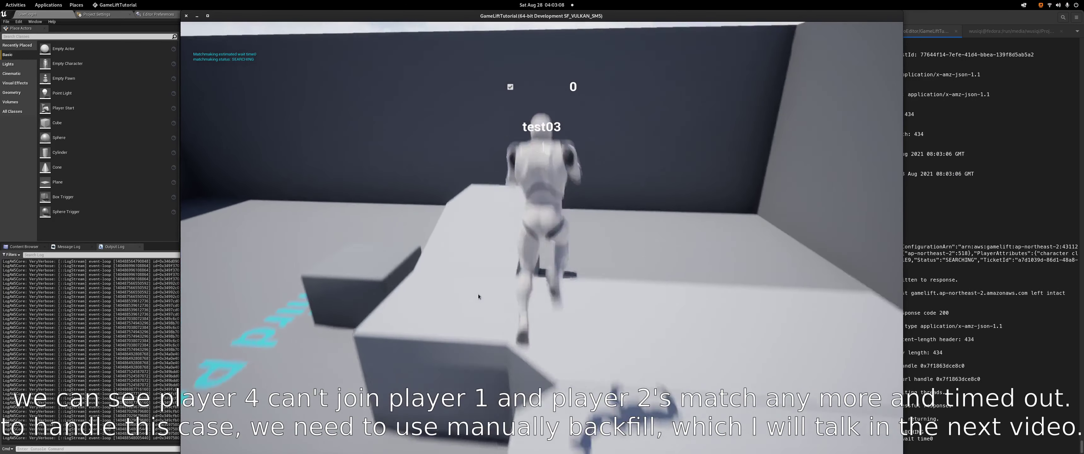
- Read the in-game console to see the matchmaking ticket still SEARCHING
key("grave")
key("grave")
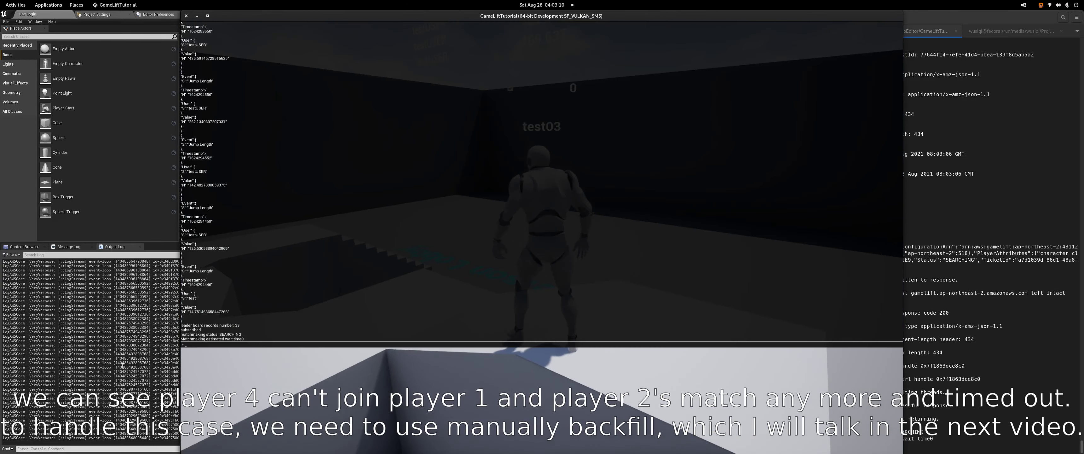
mouse_move(1, 1)
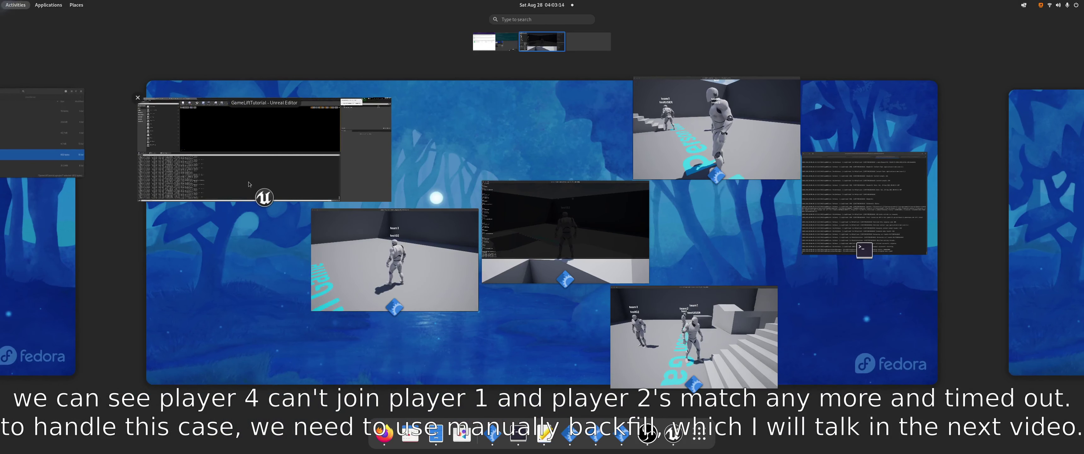
scroll(231, 210, "up", 1)
- Highlight the backfill notes, then refresh Player sessions to show one completed and three active
left_click(528, 215)
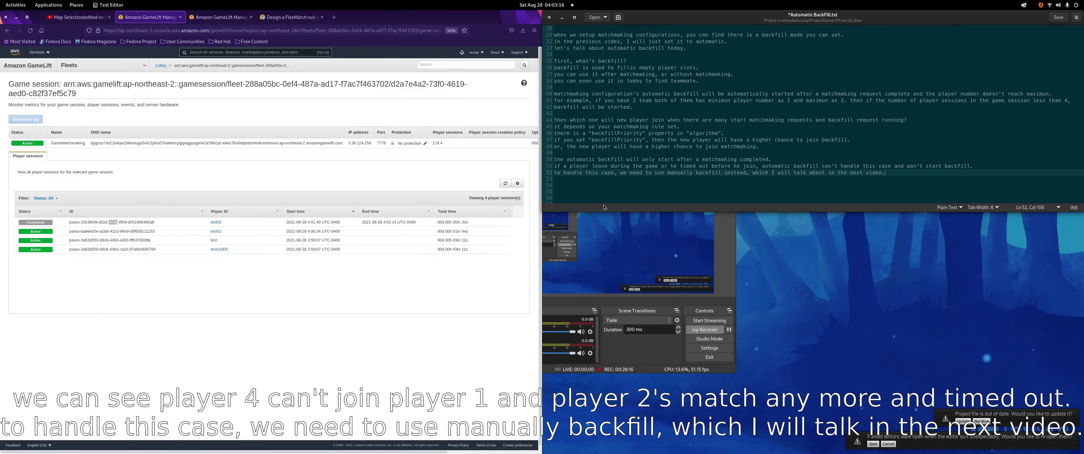
left_click_drag(554, 160, 626, 167)
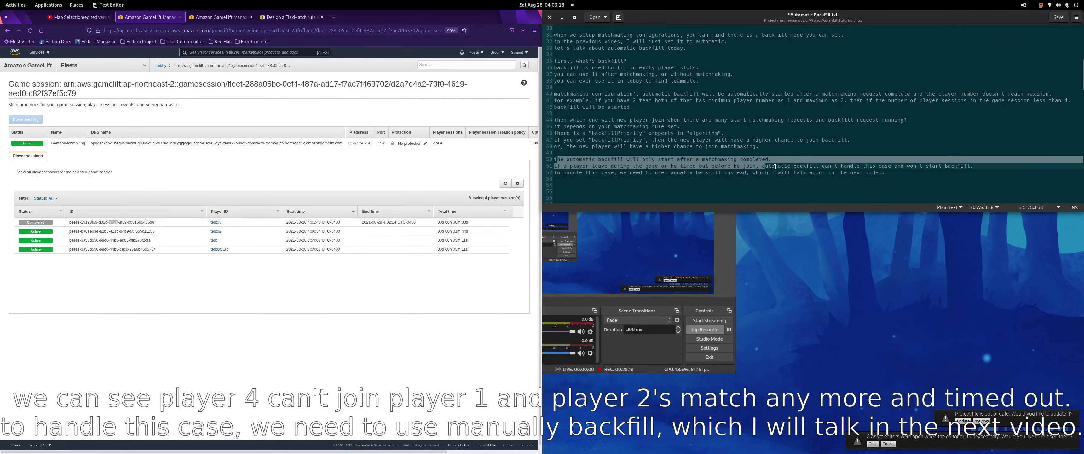
left_click_drag(775, 167, 888, 172)
left_click(890, 172)
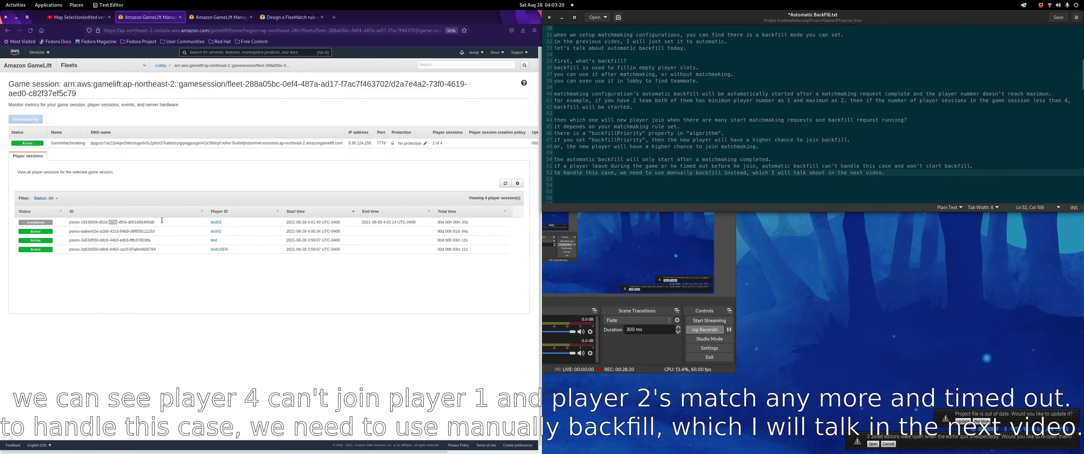
left_click(506, 185)
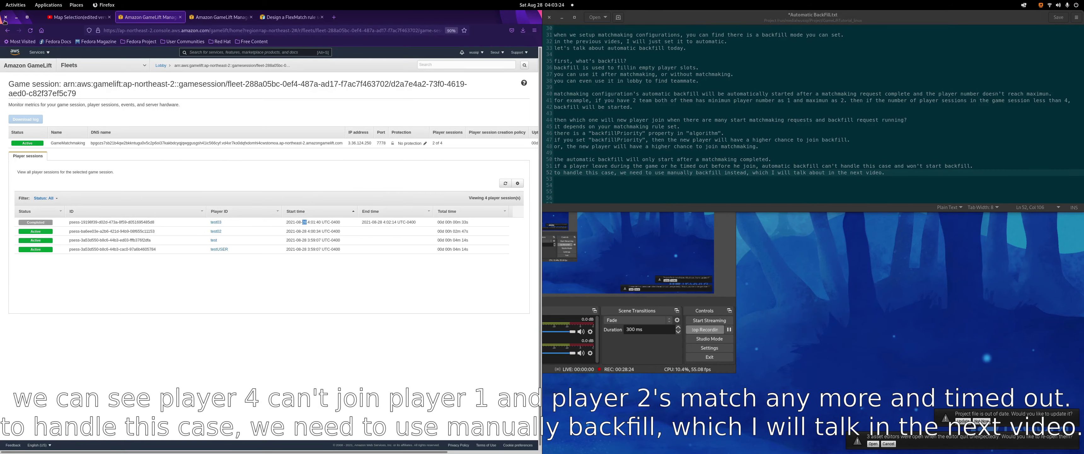
mouse_move(0, 0)
scroll(524, 233, "down", 1)
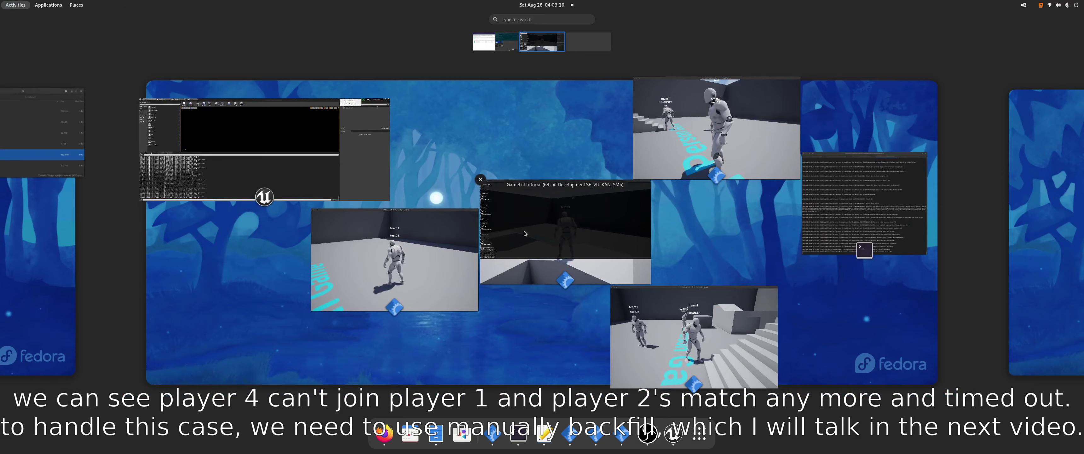
- In the test player's game window, reopen the console to show the TIMED_OUT matchmaking status
left_click(524, 232)
key("grave")
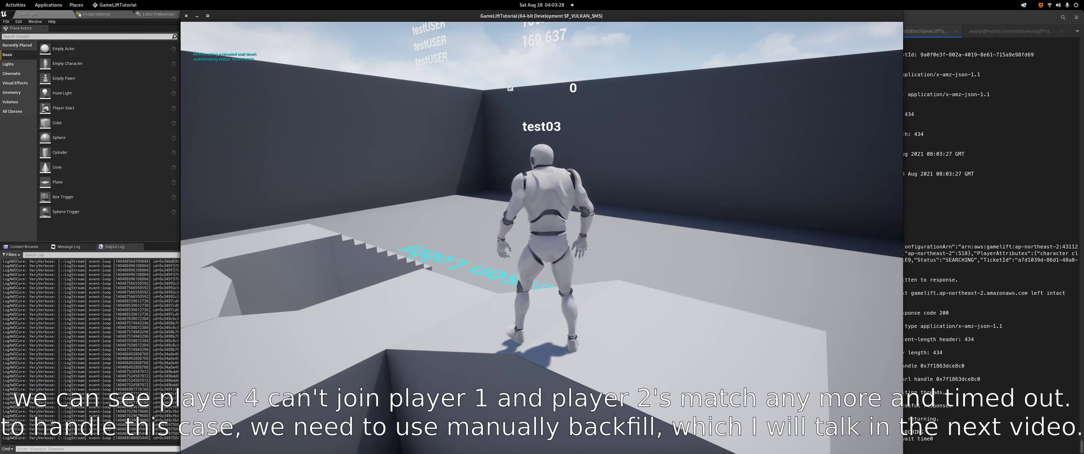
key("grave")
key("grave")
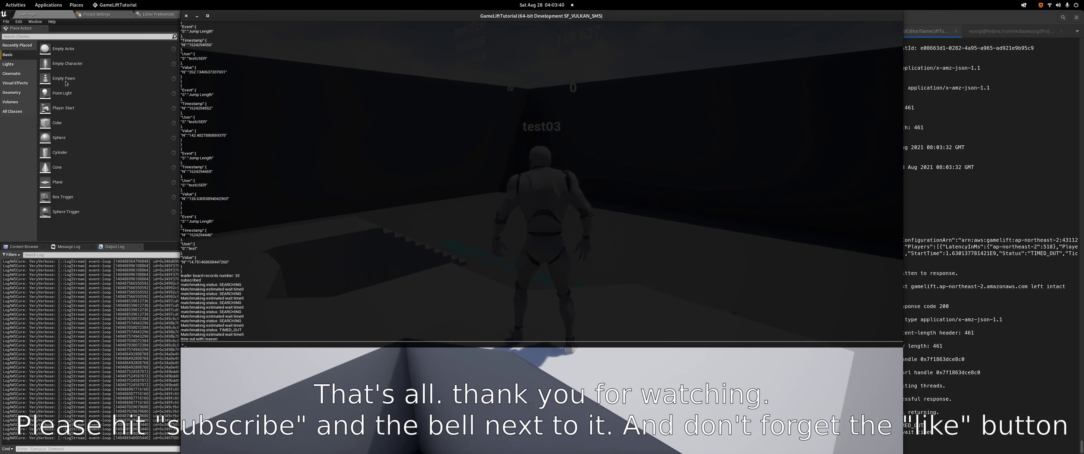
- In the notes window, select the closing thank-you line at line 91, then bring OBS Studio forward
key("super")
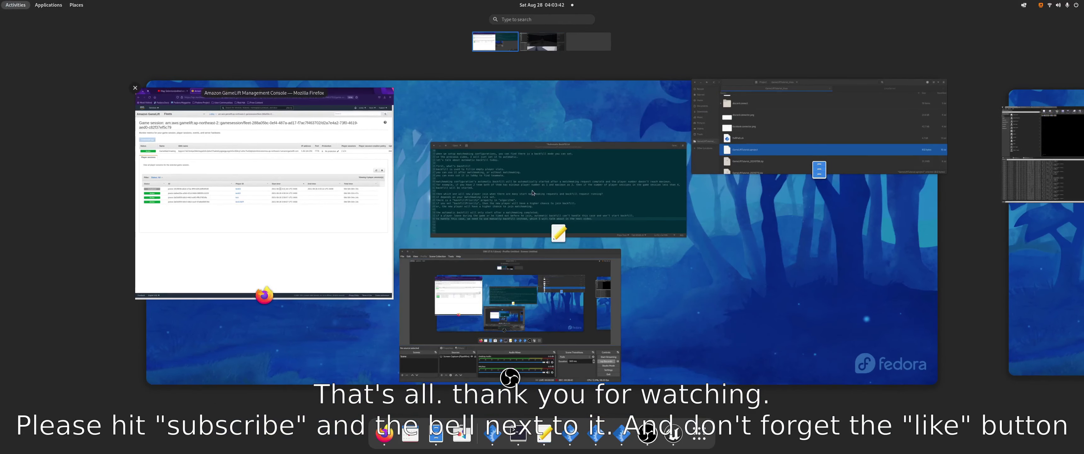
left_click(630, 220)
scroll(635, 202, "down", 5)
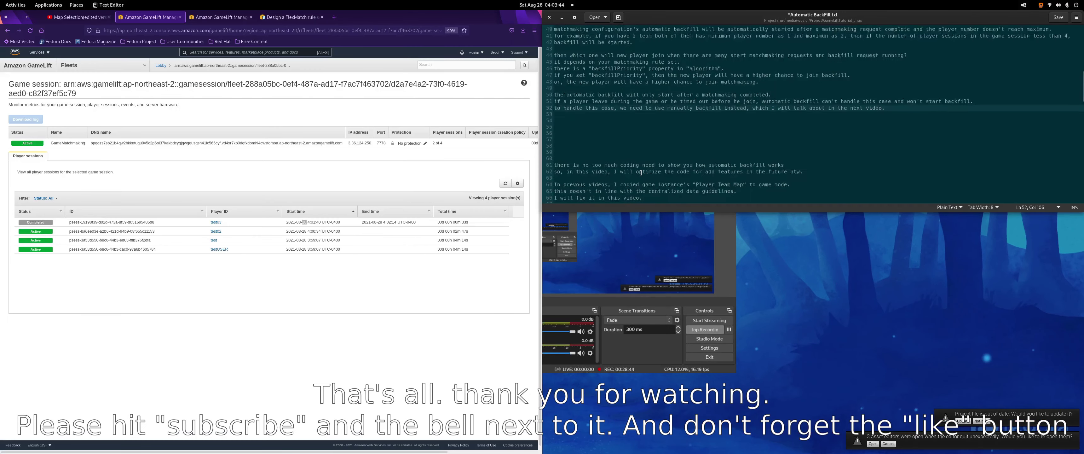
scroll(635, 185, "down", 7)
scroll(634, 174, "down", 4)
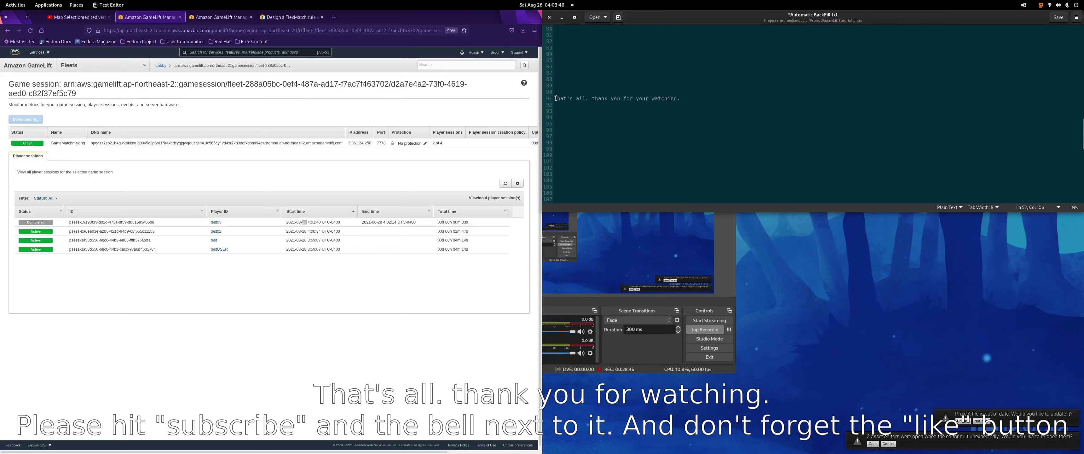
left_click_drag(556, 97, 649, 101)
left_click(719, 297)
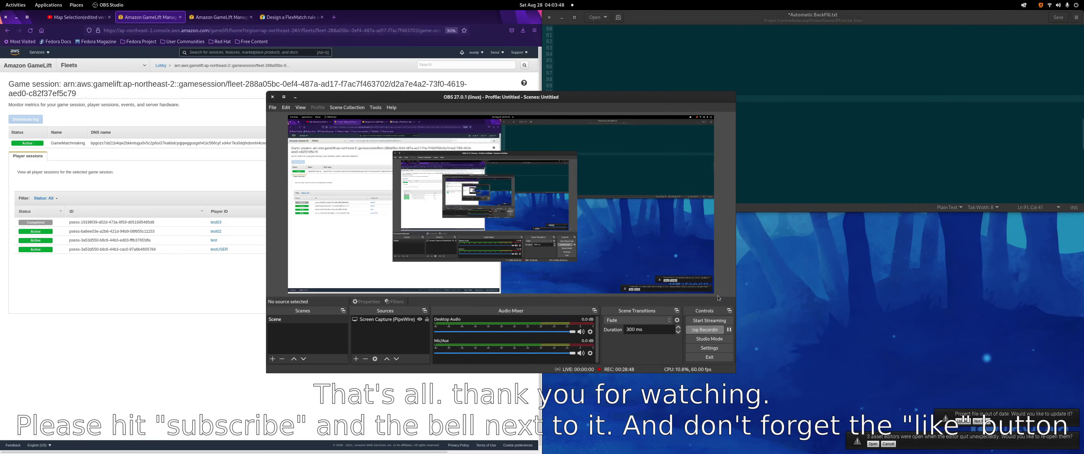